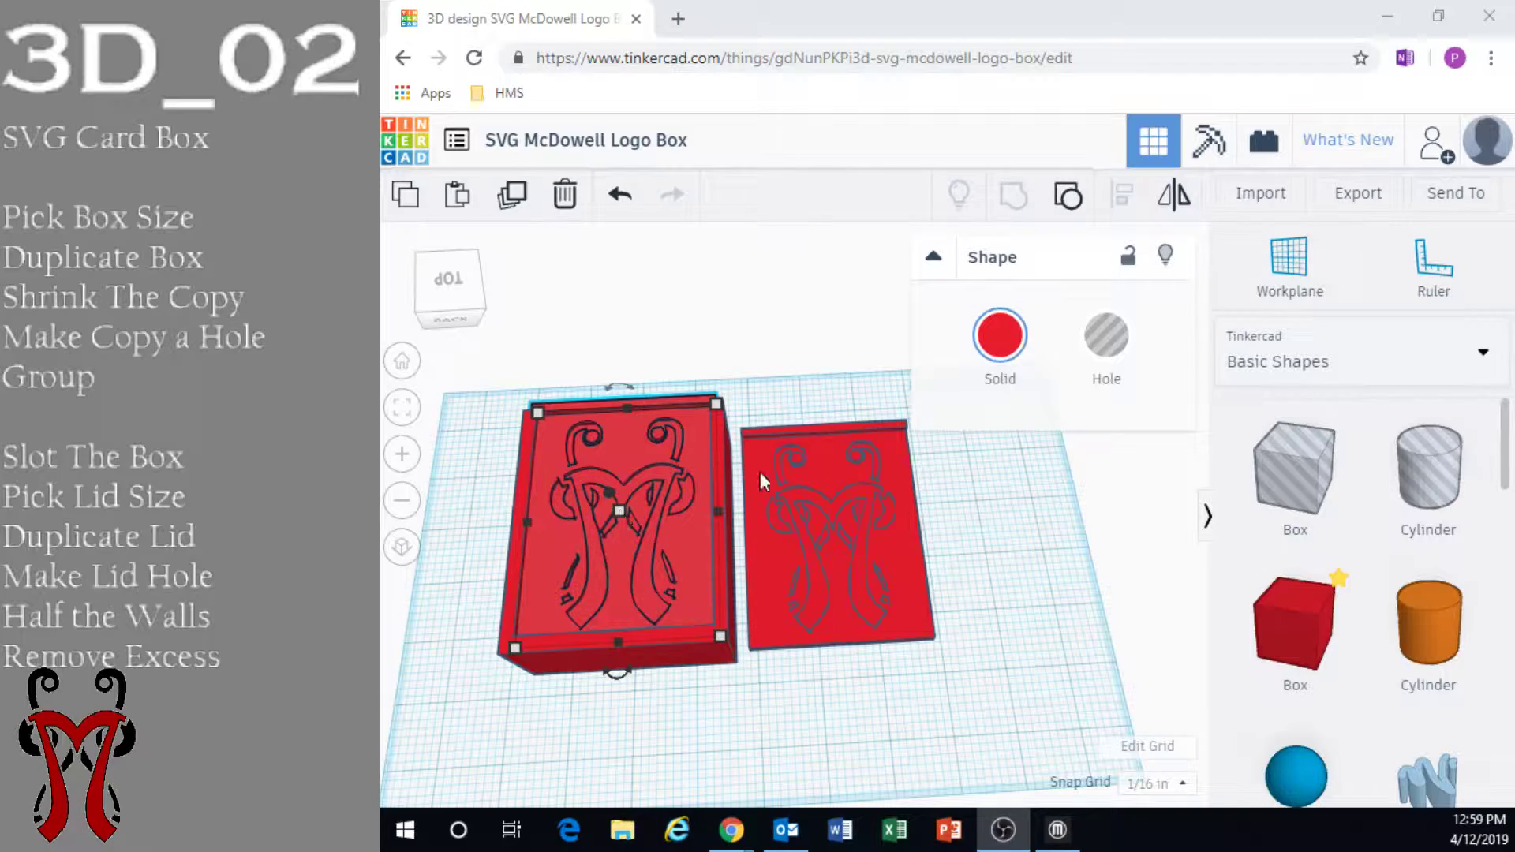
Slide the logo lid out of the box's slot toward the open end to demonstrate how it opens
{"action": "scroll", "coordinate": [747, 600], "scroll_direction": "up", "scroll_amount": 5}
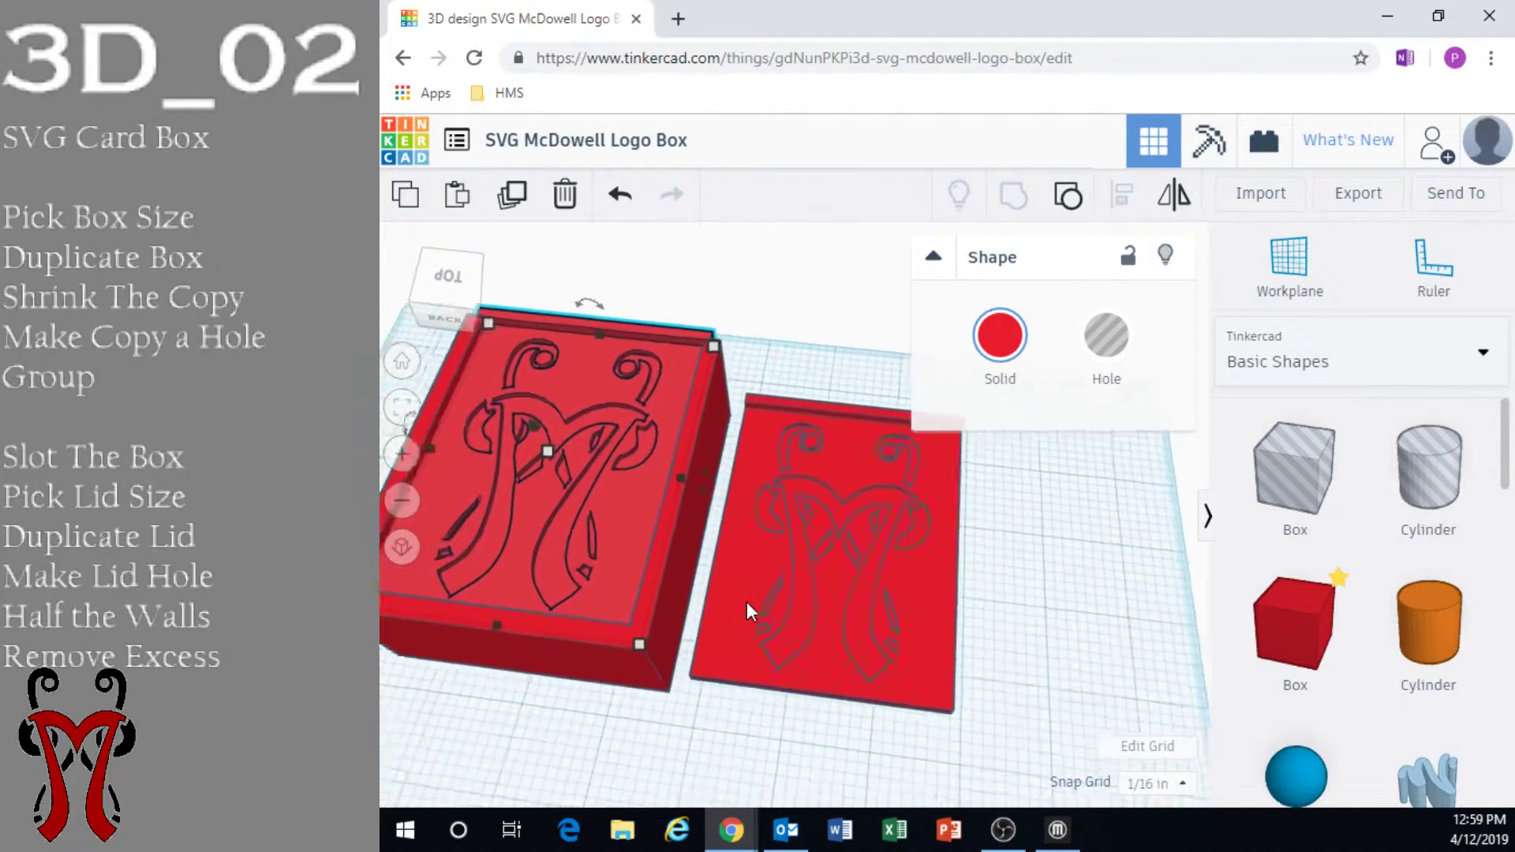
{"action": "middle_click_drag", "start_coordinate": [761, 606], "coordinate": [1012, 656]}
{"action": "scroll", "coordinate": [939, 637], "scroll_direction": "up", "scroll_amount": 3}
{"action": "right_click_drag", "start_coordinate": [930, 637], "coordinate": [821, 546]}
{"action": "scroll", "coordinate": [923, 603], "scroll_direction": "down", "scroll_amount": 4}
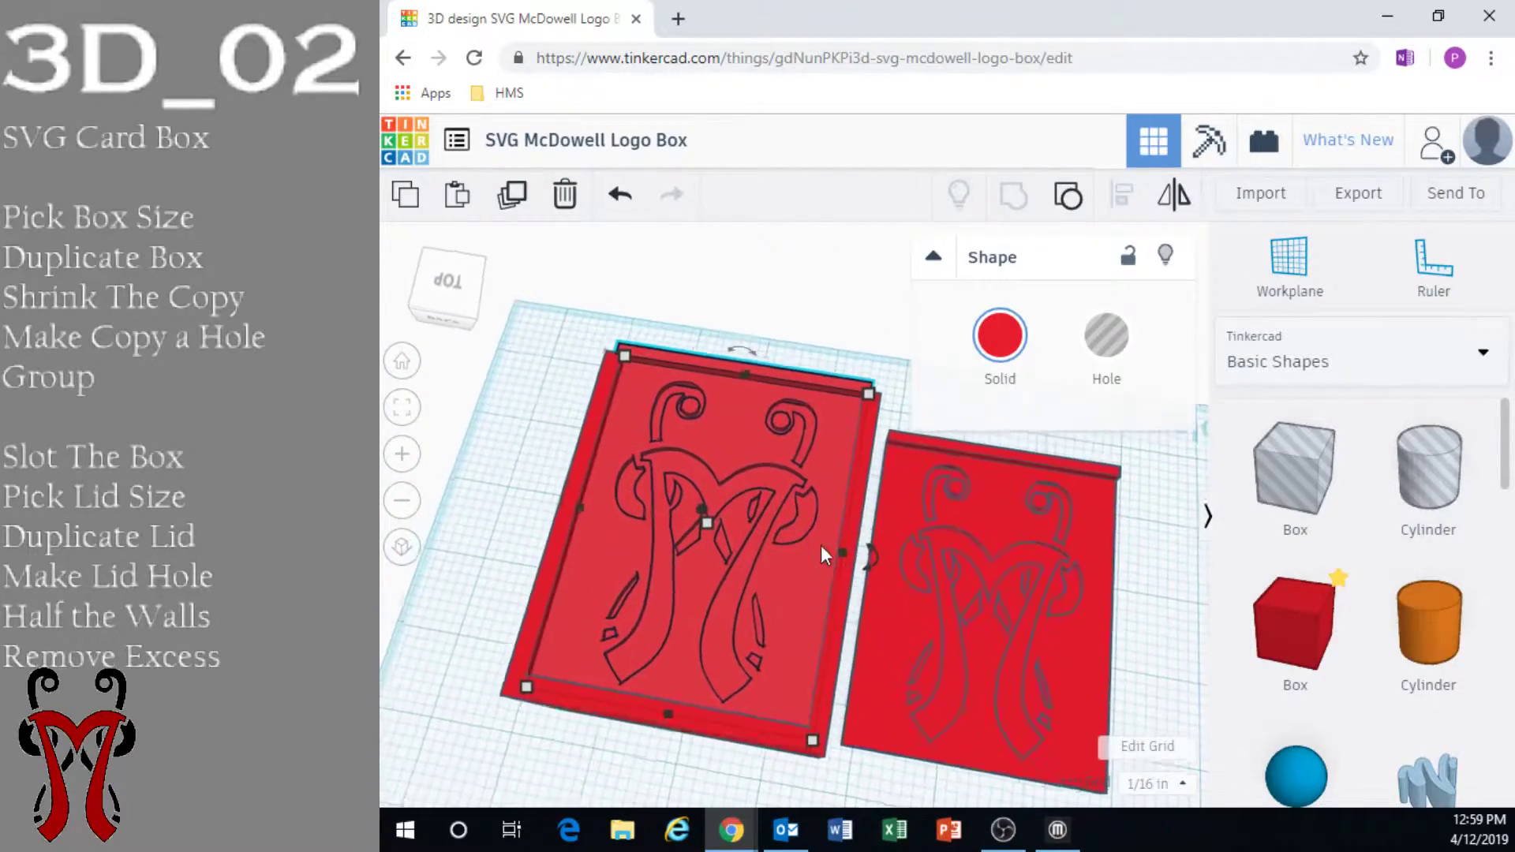
{"action": "key", "text": "Up"}
{"action": "key", "text": "Up"}
{"action": "key", "text": "Up"}
{"action": "key", "text": "Up"}
{"action": "key", "text": "Up"}
{"action": "key", "text": "Up"}
{"action": "key", "text": "Up"}
{"action": "key", "text": "Up"}
{"action": "key", "text": "Up"}
{"action": "key", "text": "Up"}
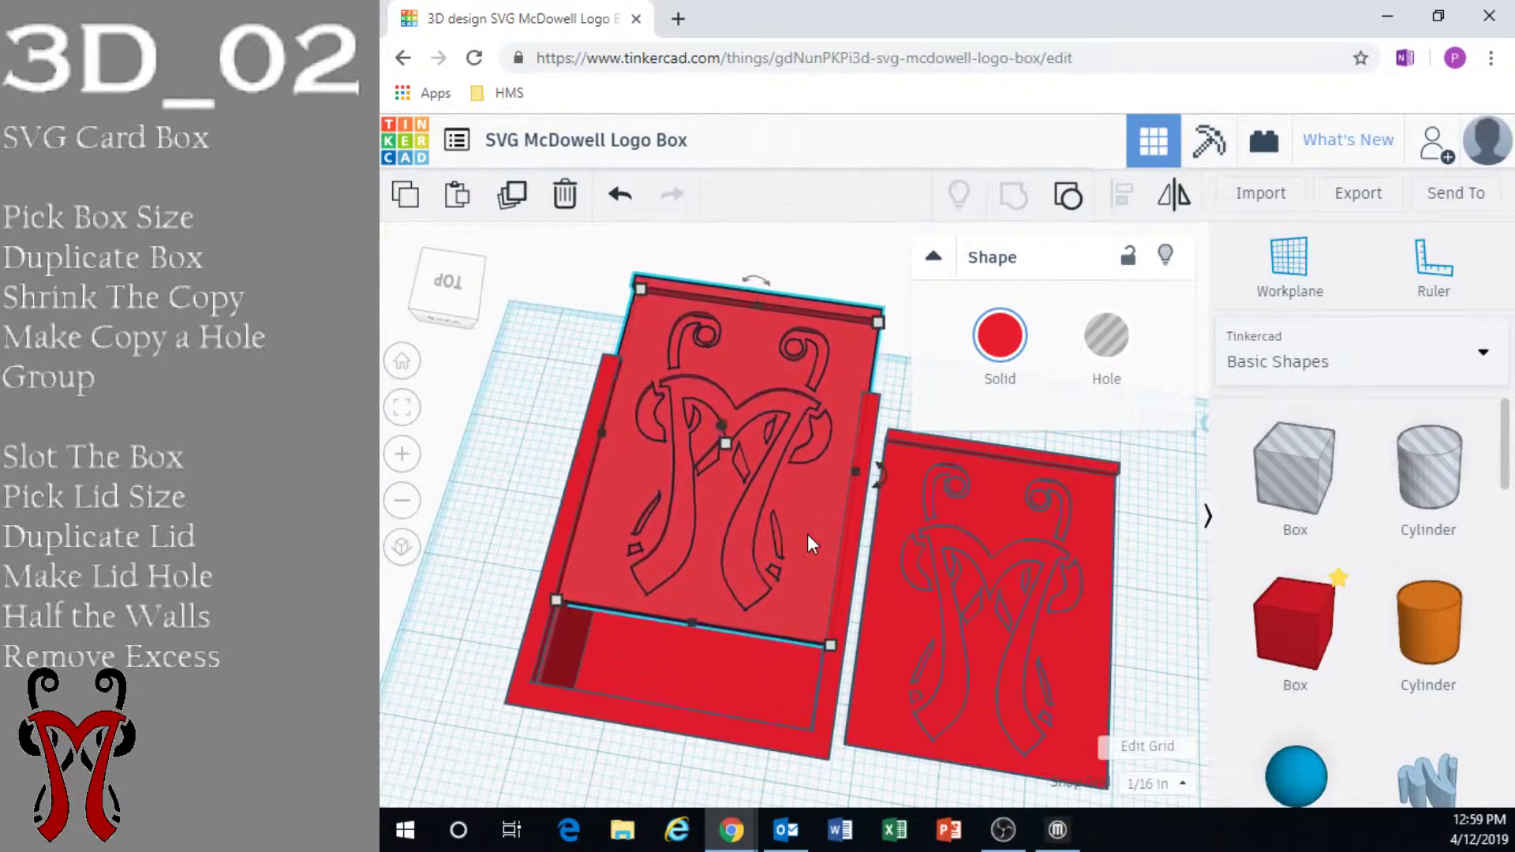
{"action": "right_click_drag", "start_coordinate": [807, 533], "coordinate": [750, 447]}
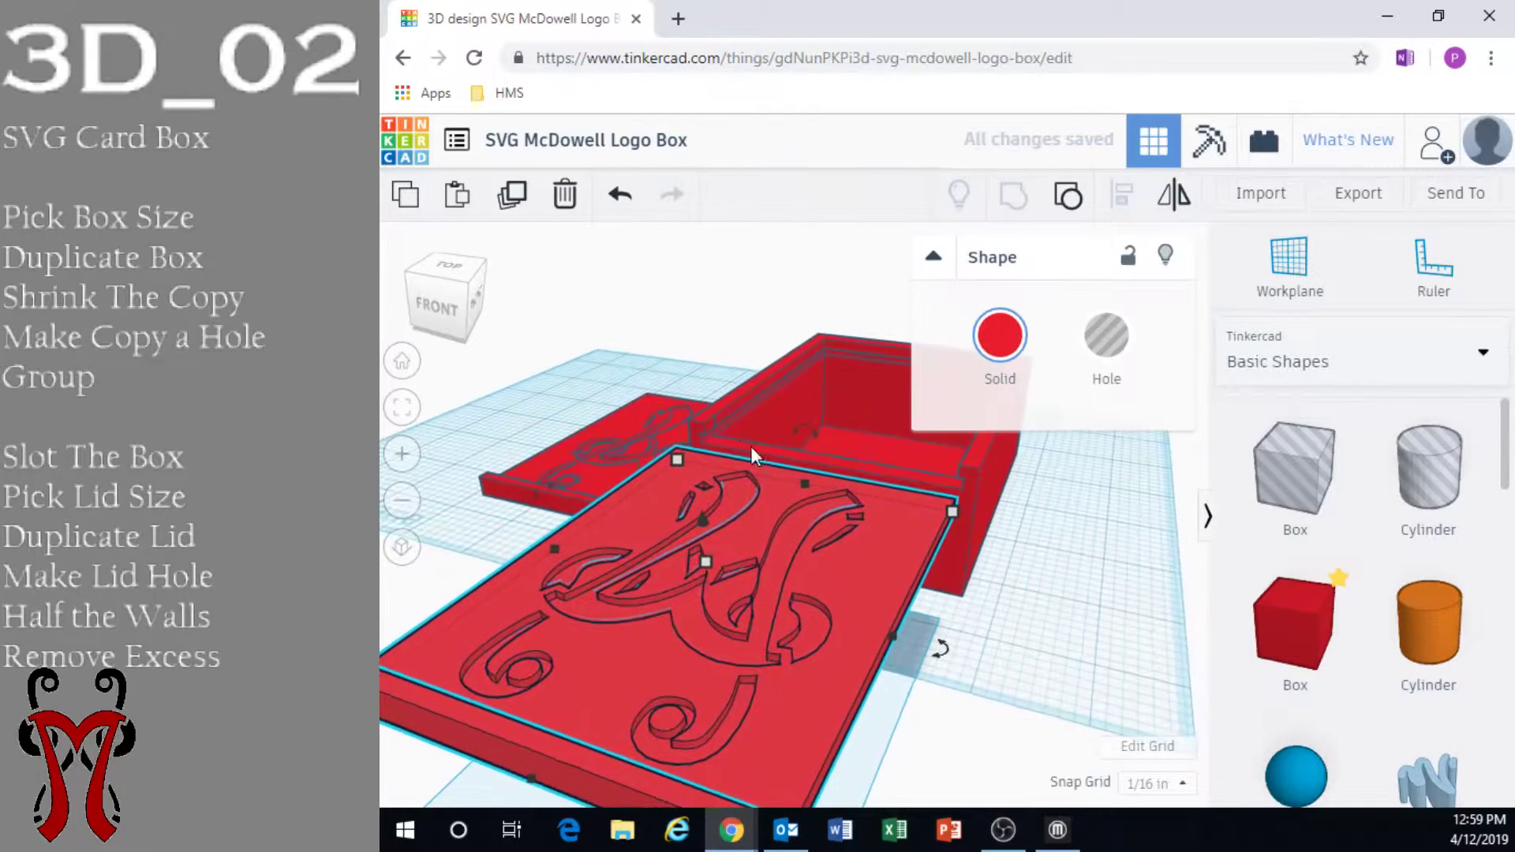
Slide the logo lid back into the box's slot so that it covers the opening
{"action": "left_click_drag", "start_coordinate": [717, 448], "coordinate": [837, 500]}
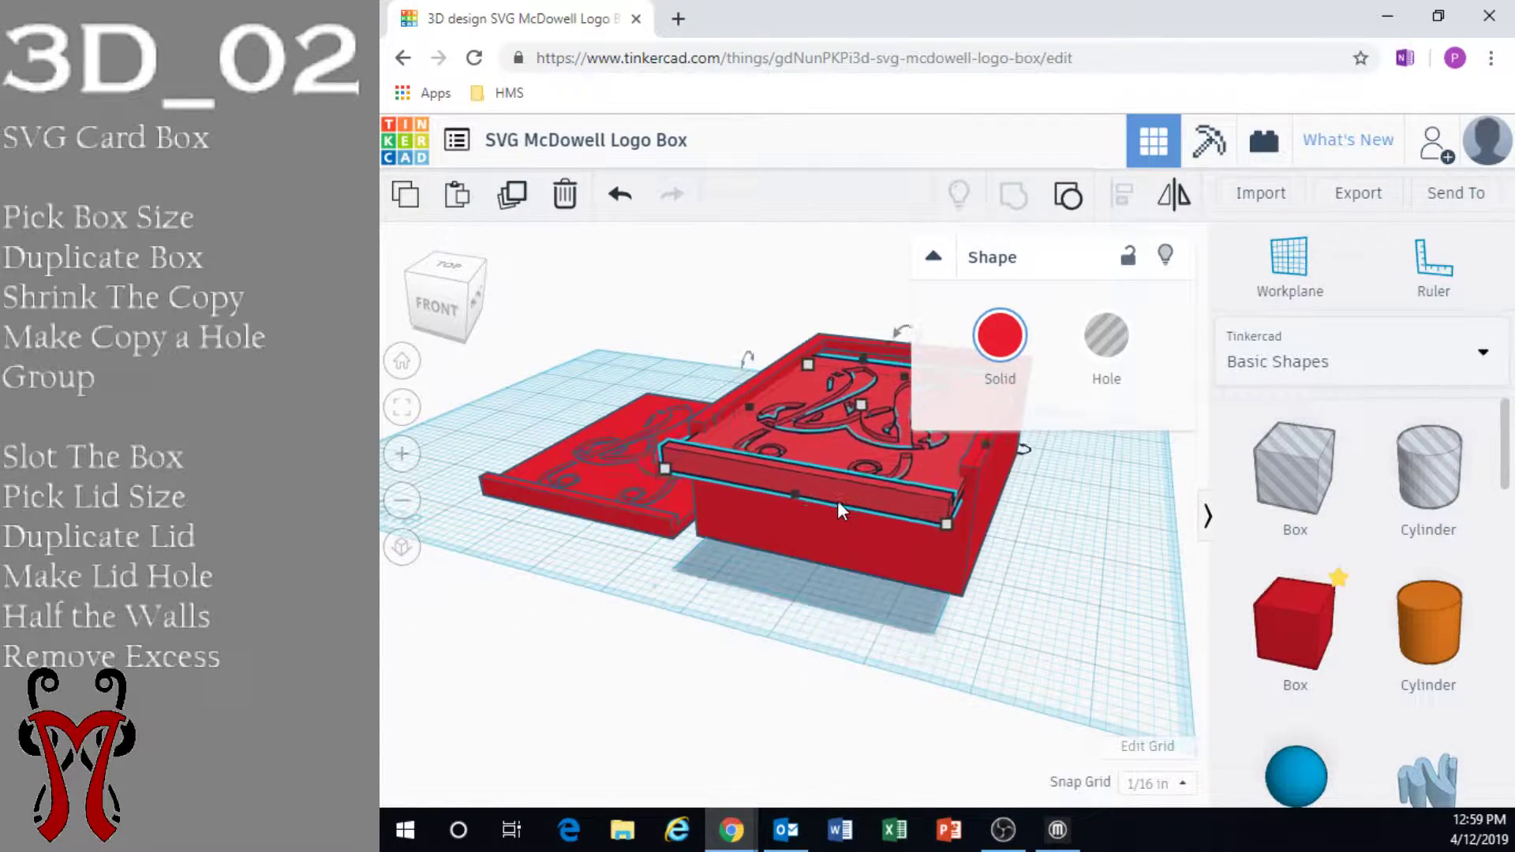
{"action": "right_click_drag", "start_coordinate": [837, 500], "coordinate": [959, 542]}
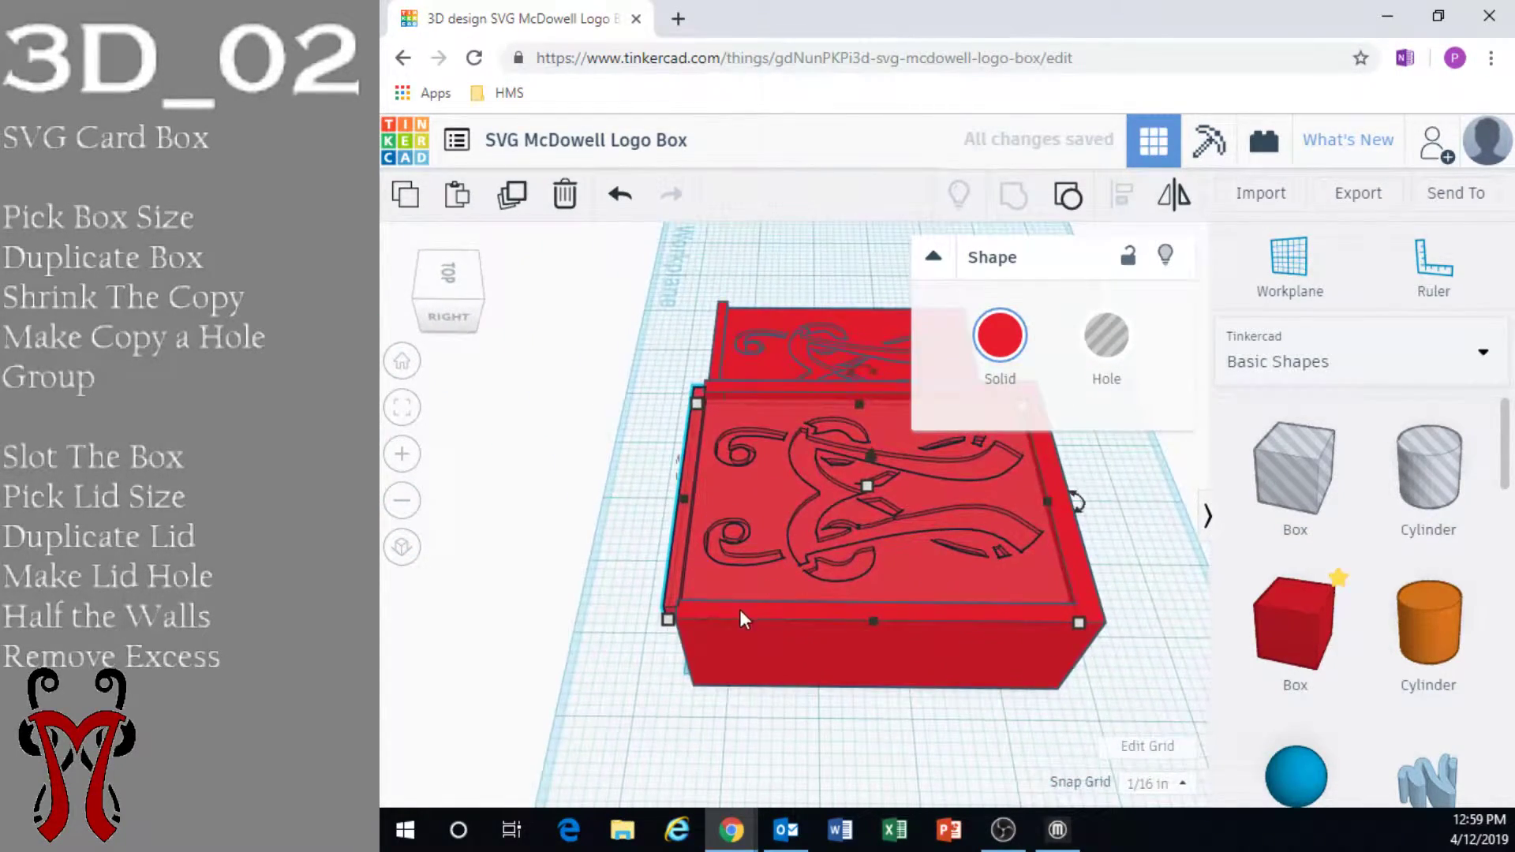
{"action": "right_click_drag", "start_coordinate": [740, 609], "coordinate": [741, 567]}
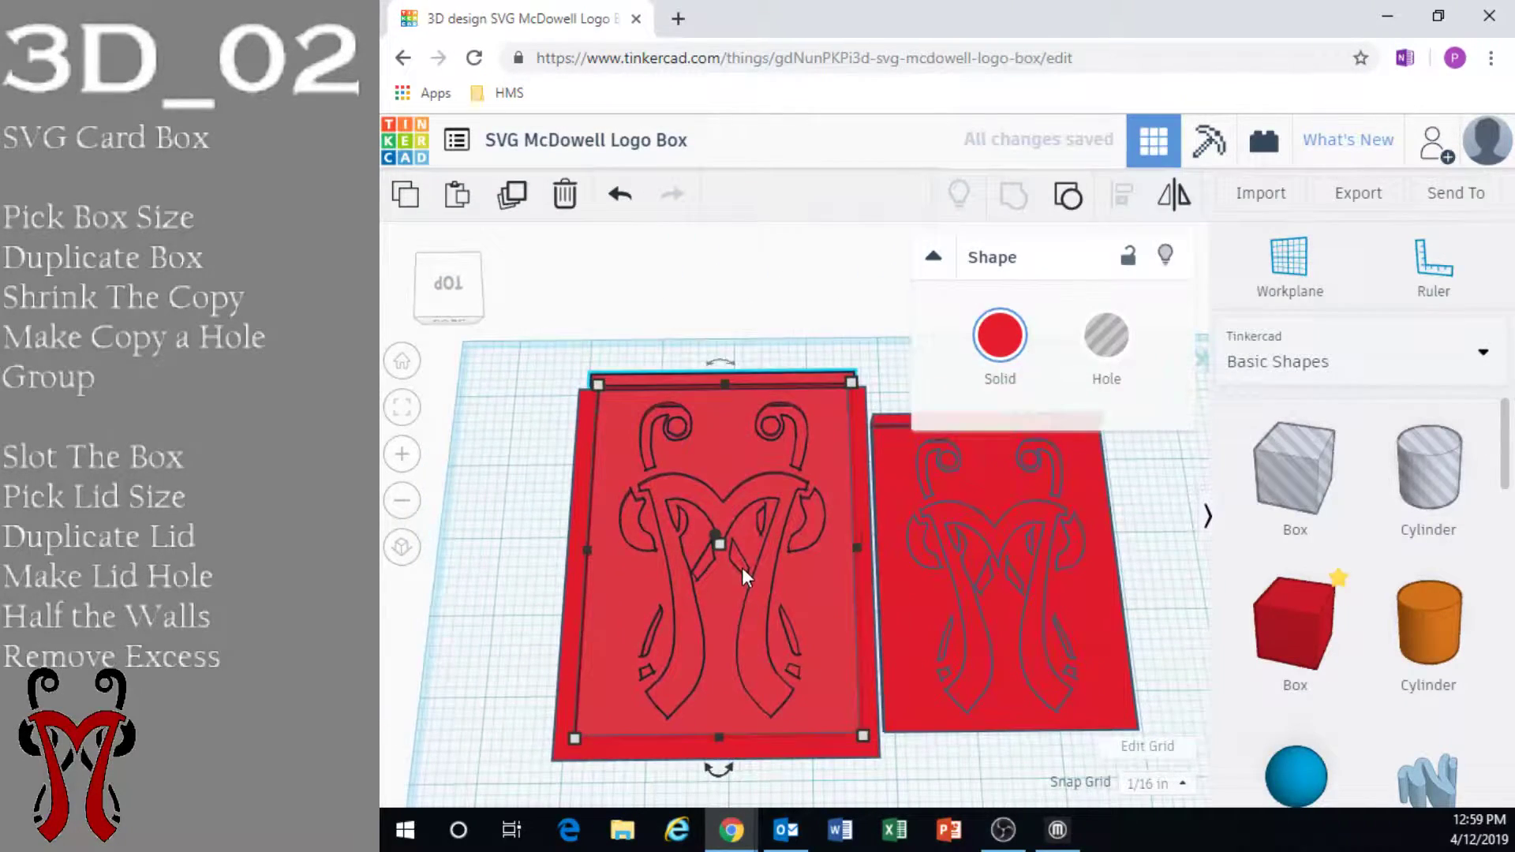
Pull the logo lid out beyond the box's open end and examine the box's interior and slot
{"action": "left_click_drag", "start_coordinate": [742, 567], "coordinate": [746, 486]}
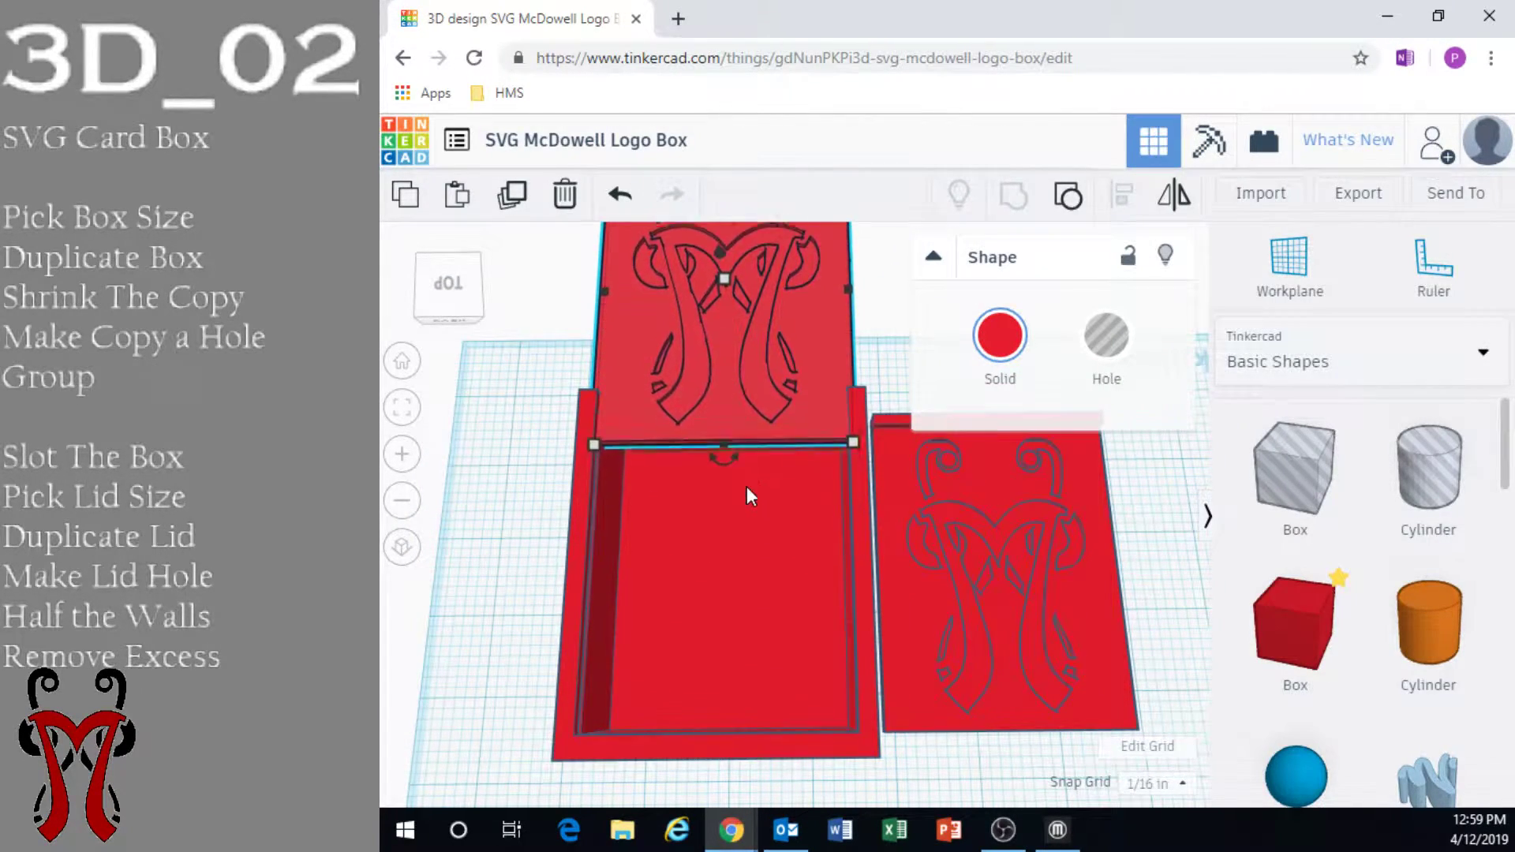
{"action": "mouse_move", "coordinate": [746, 480]}
{"action": "right_mouse_down"}
{"action": "mouse_move", "coordinate": [740, 430]}
{"action": "mouse_move", "coordinate": [746, 458]}
{"action": "right_mouse_up"}
{"action": "scroll", "coordinate": [748, 461], "scroll_direction": "down", "scroll_amount": 4}
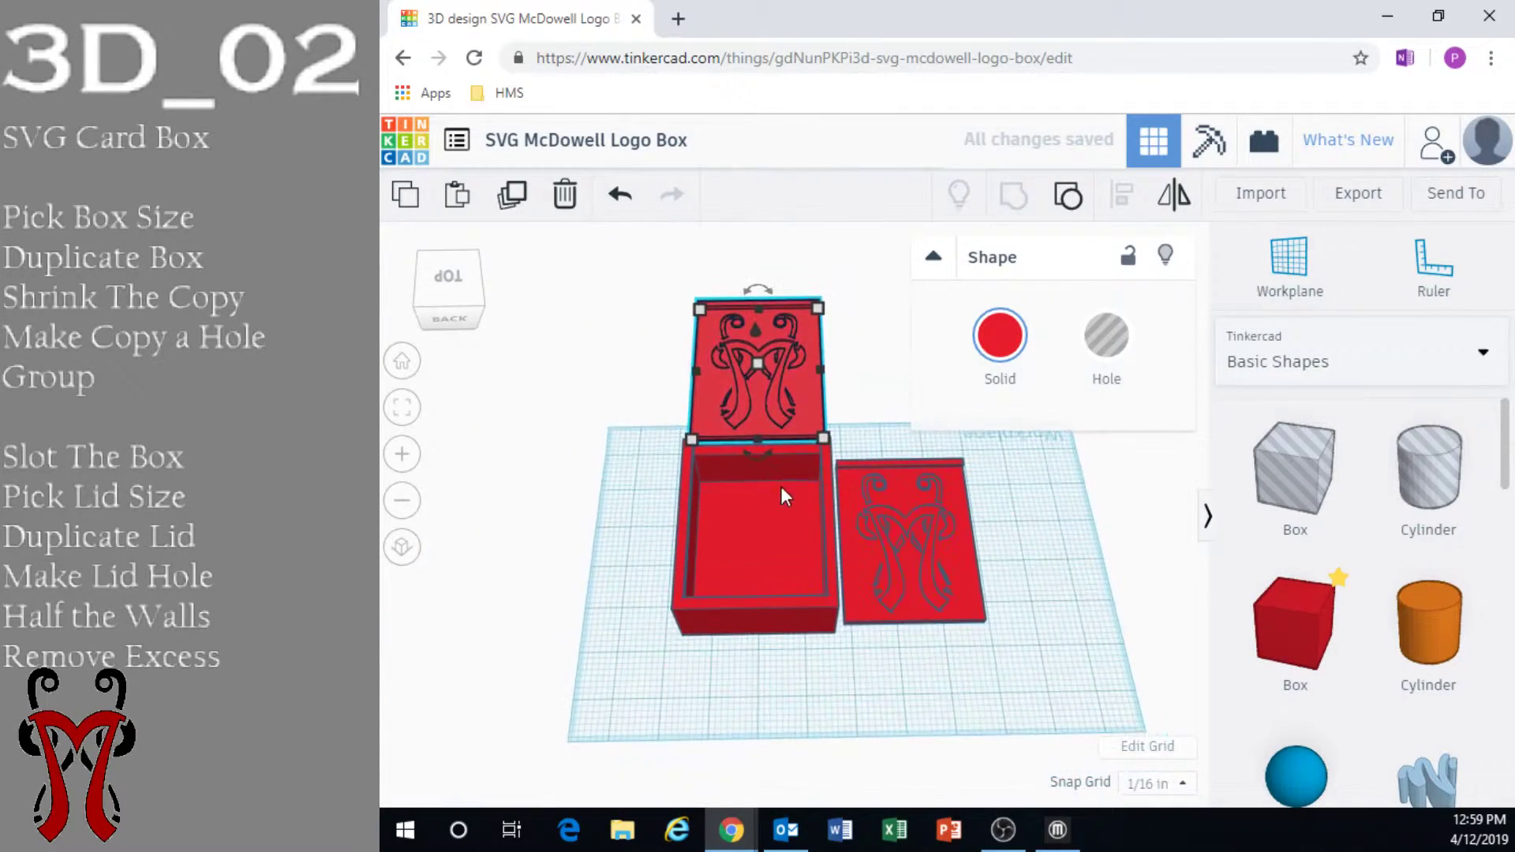
{"action": "scroll", "coordinate": [737, 581], "scroll_direction": "up", "scroll_amount": 3}
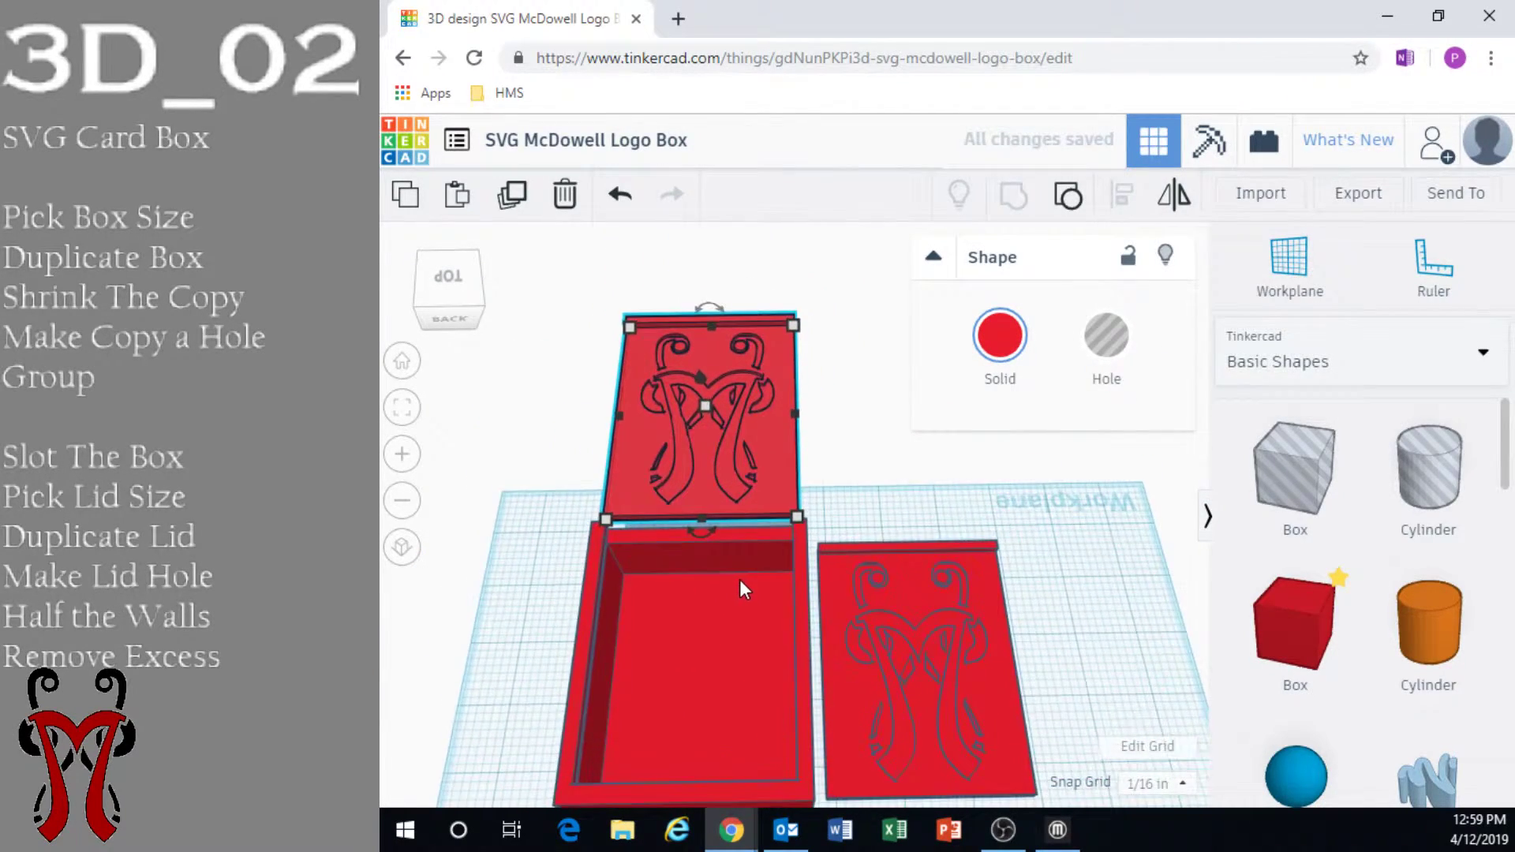
{"action": "right_click_drag", "start_coordinate": [740, 579], "coordinate": [740, 502]}
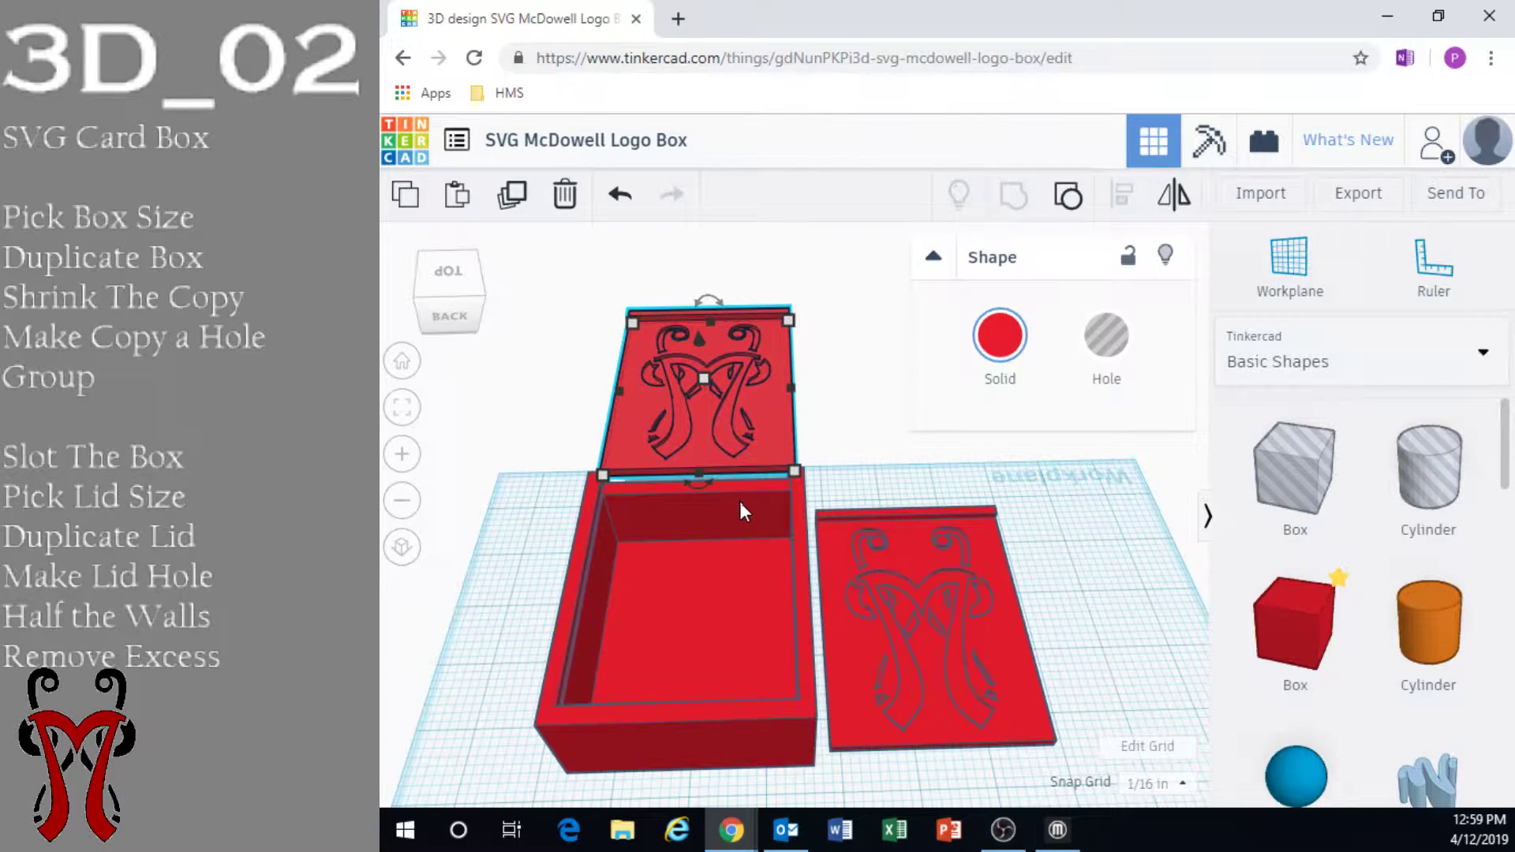
{"action": "right_click_drag", "start_coordinate": [726, 561], "coordinate": [565, 557]}
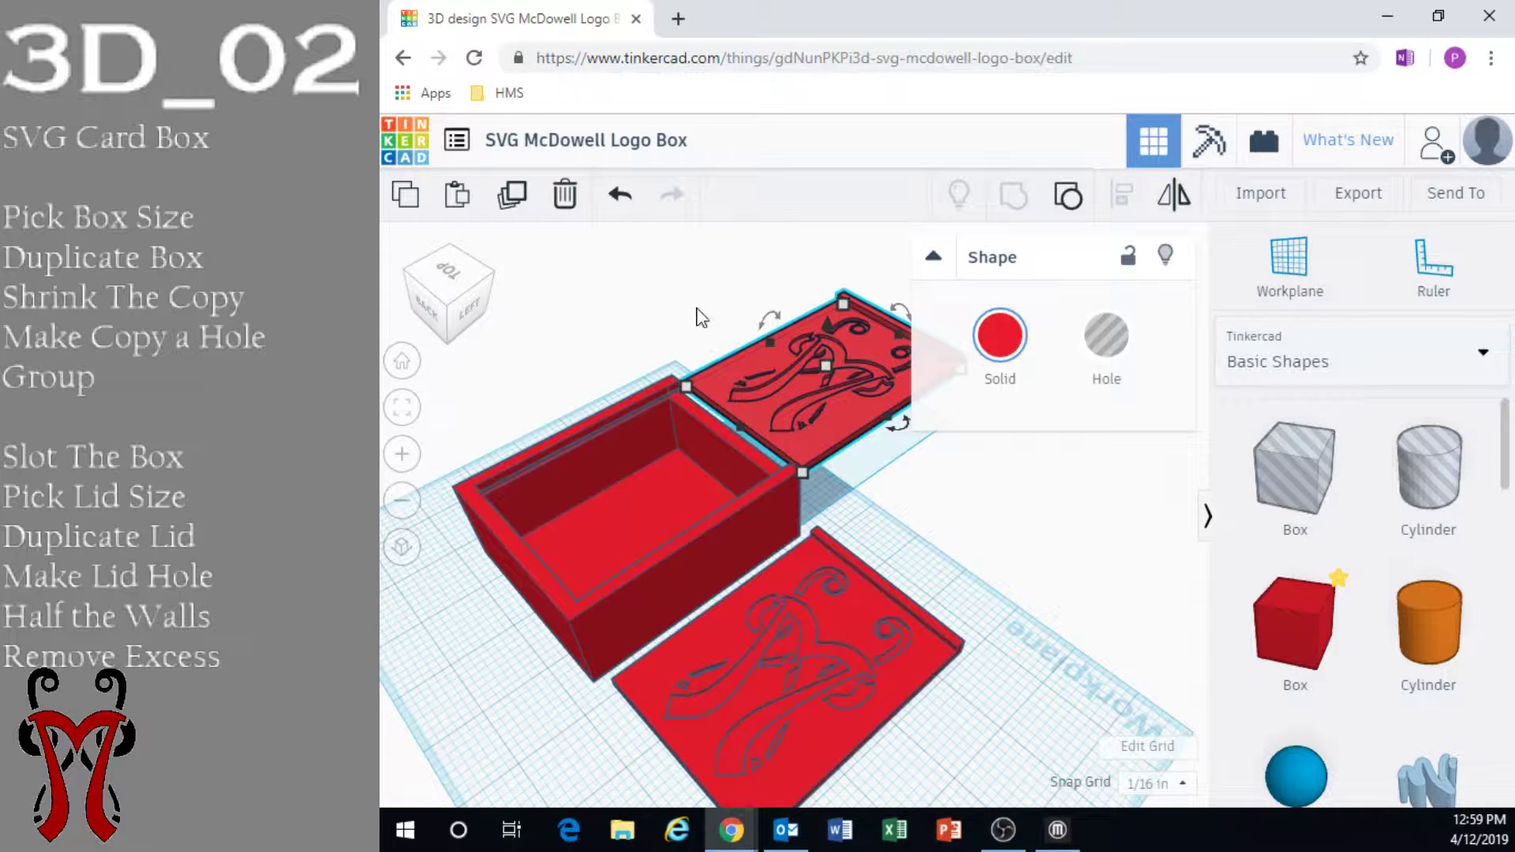
Create a new 3D design from the dashboard and name it "Slotted Box 3D_02" followed by the author's surname
{"action": "left_click", "coordinate": [420, 157]}
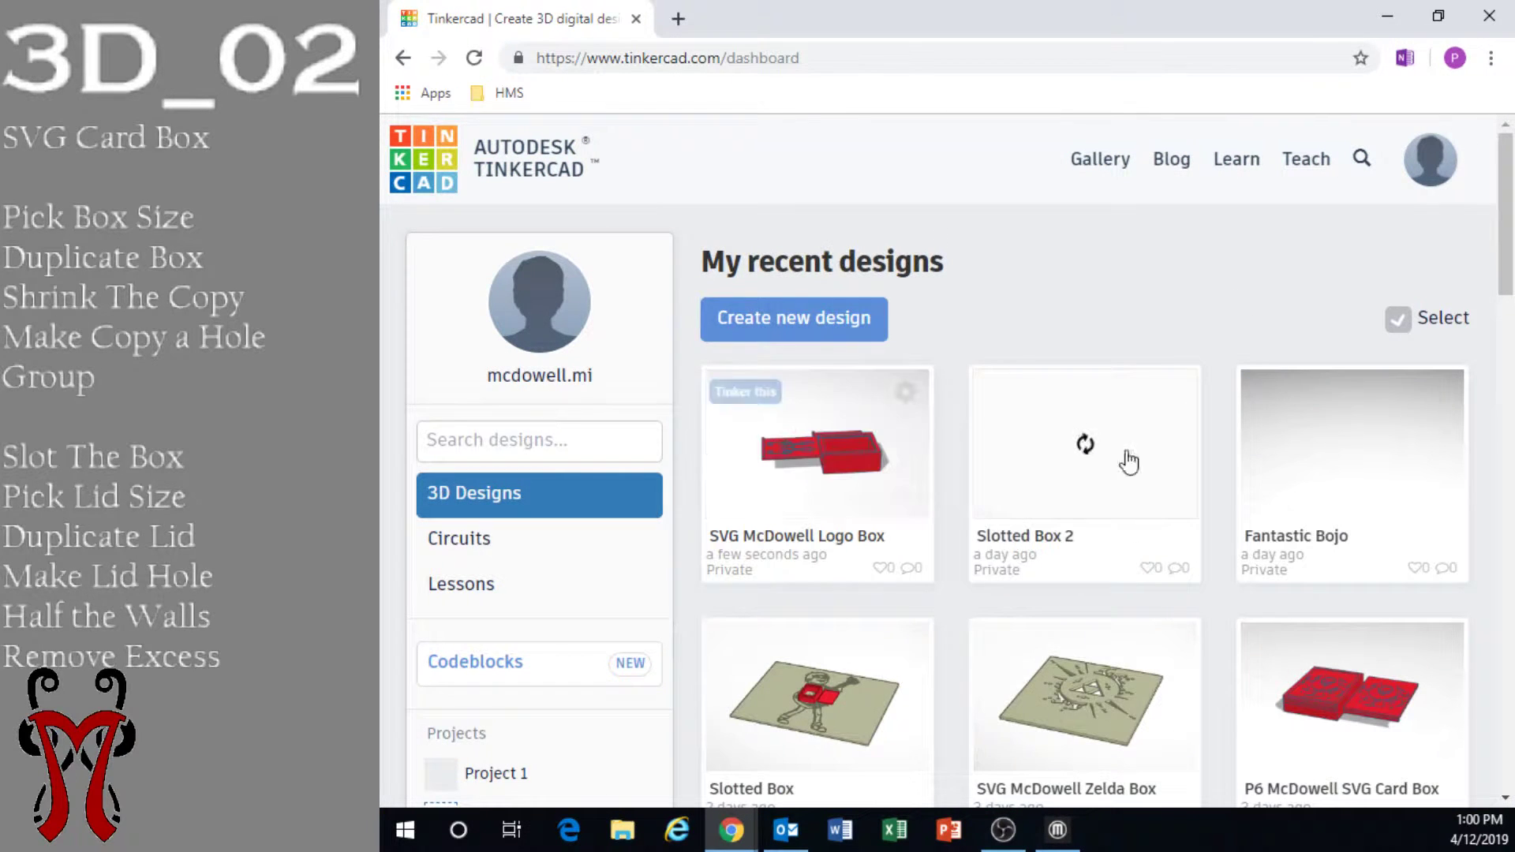
{"action": "left_click", "coordinate": [779, 326]}
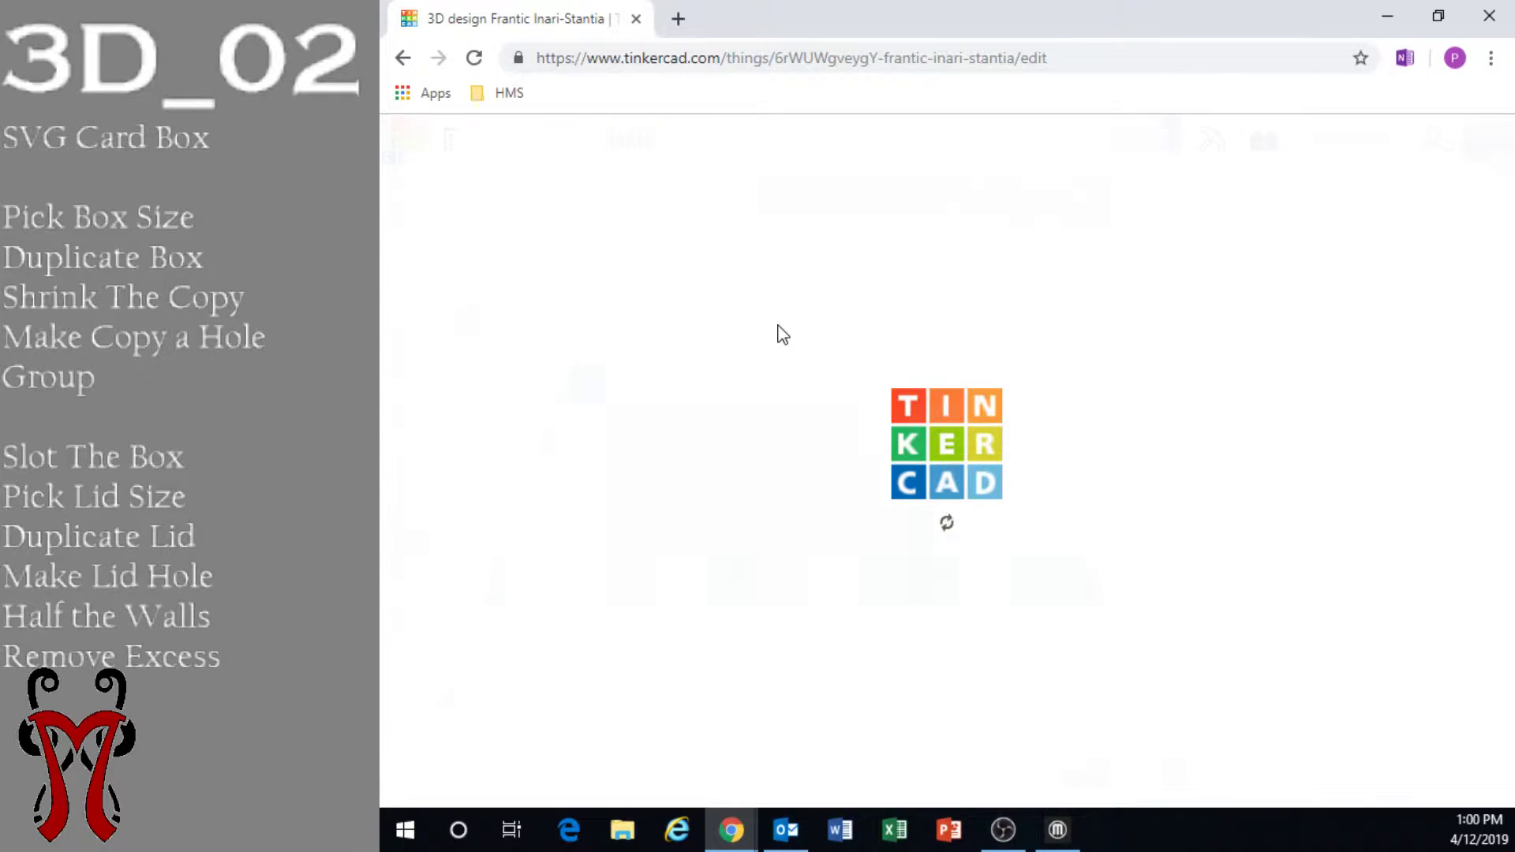
{"action": "left_click", "coordinate": [623, 150]}
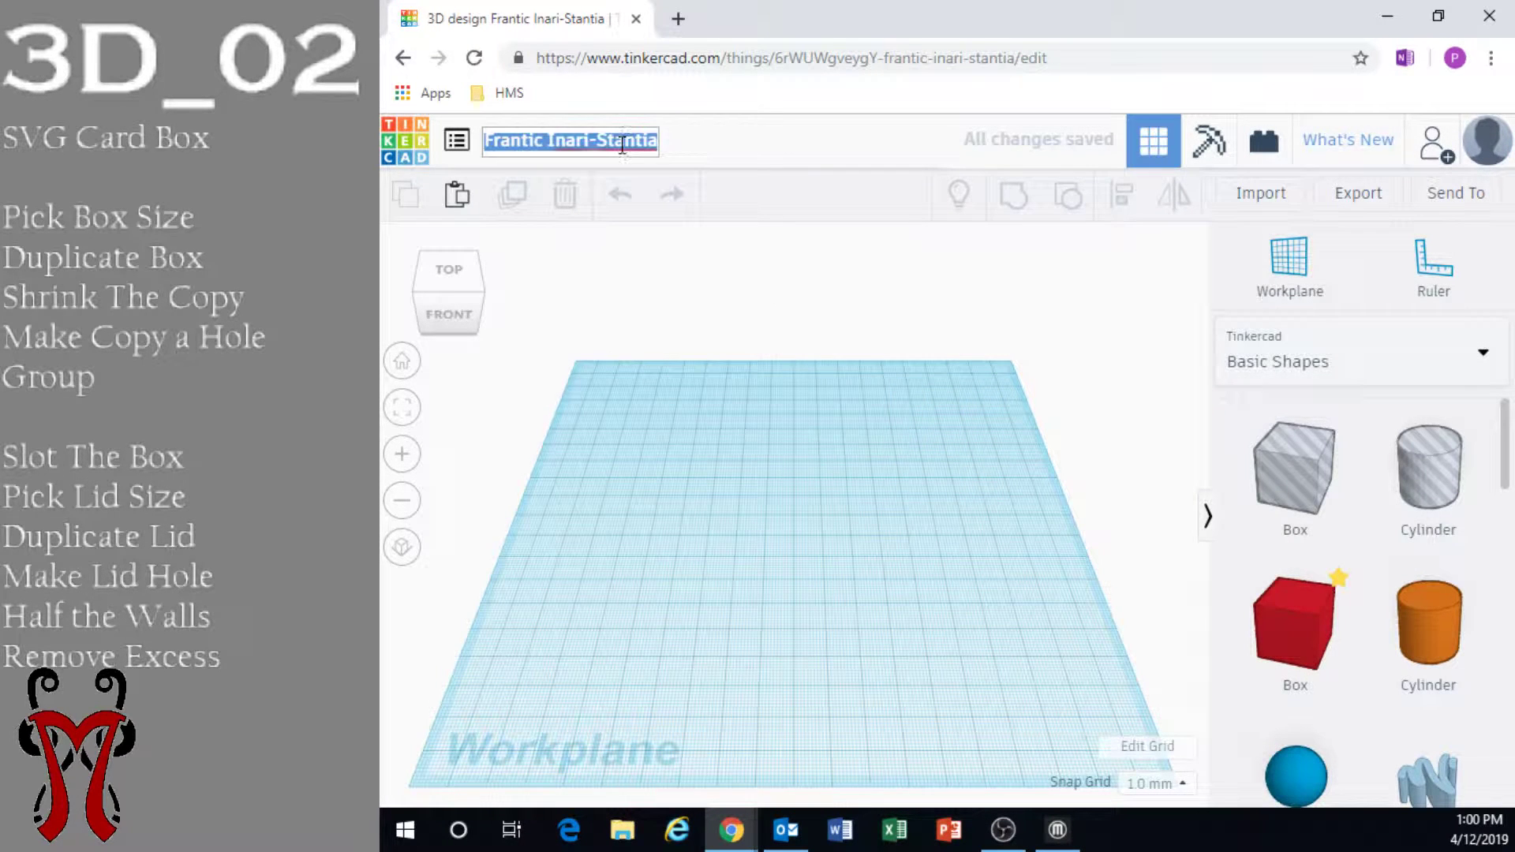
{"action": "type", "text": "Slot"}
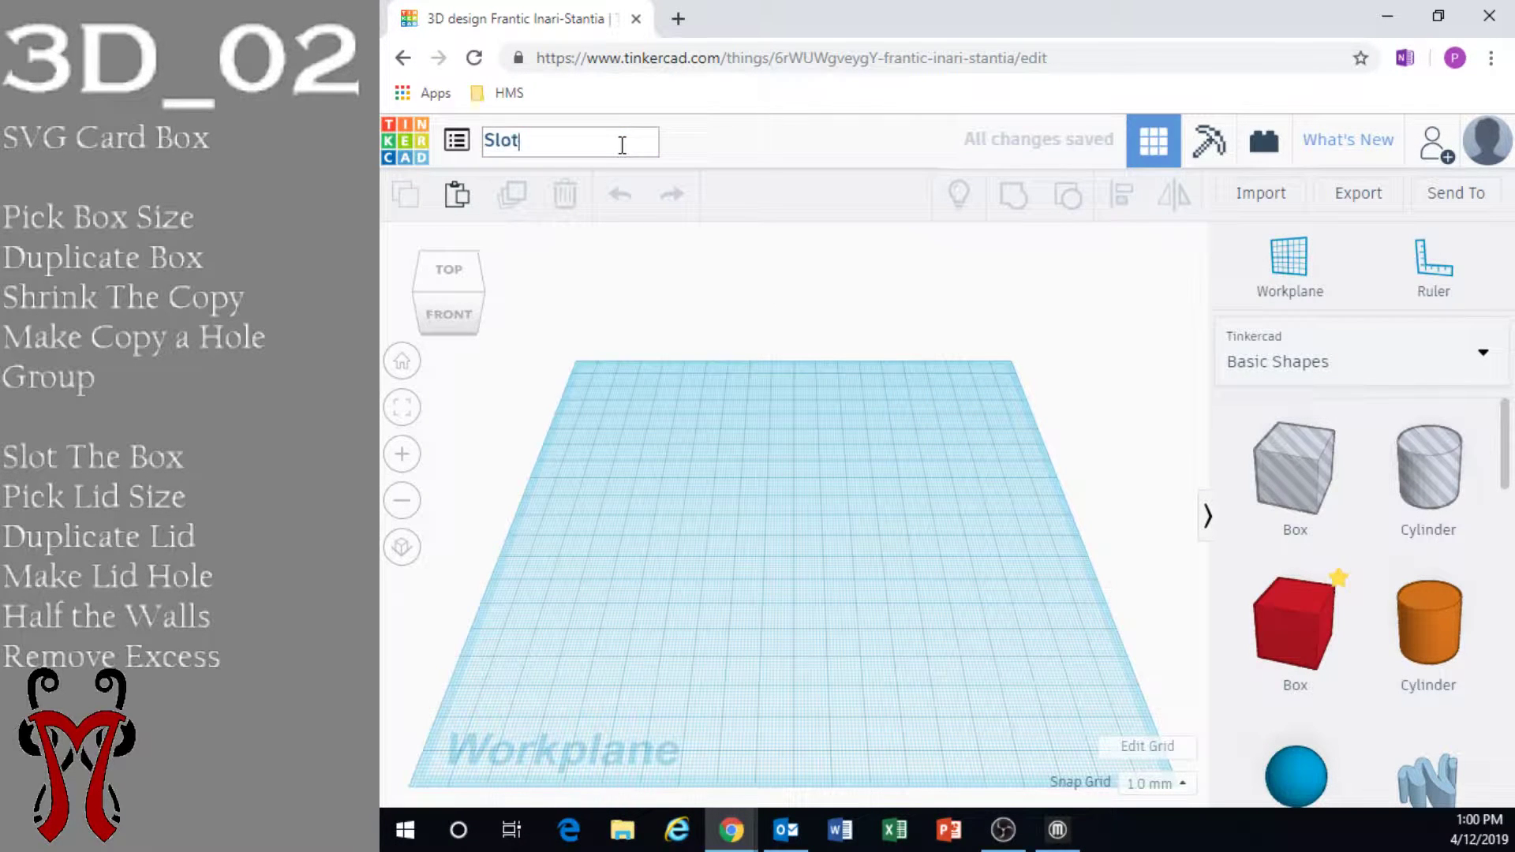
{"action": "type", "text": "ted Box"}
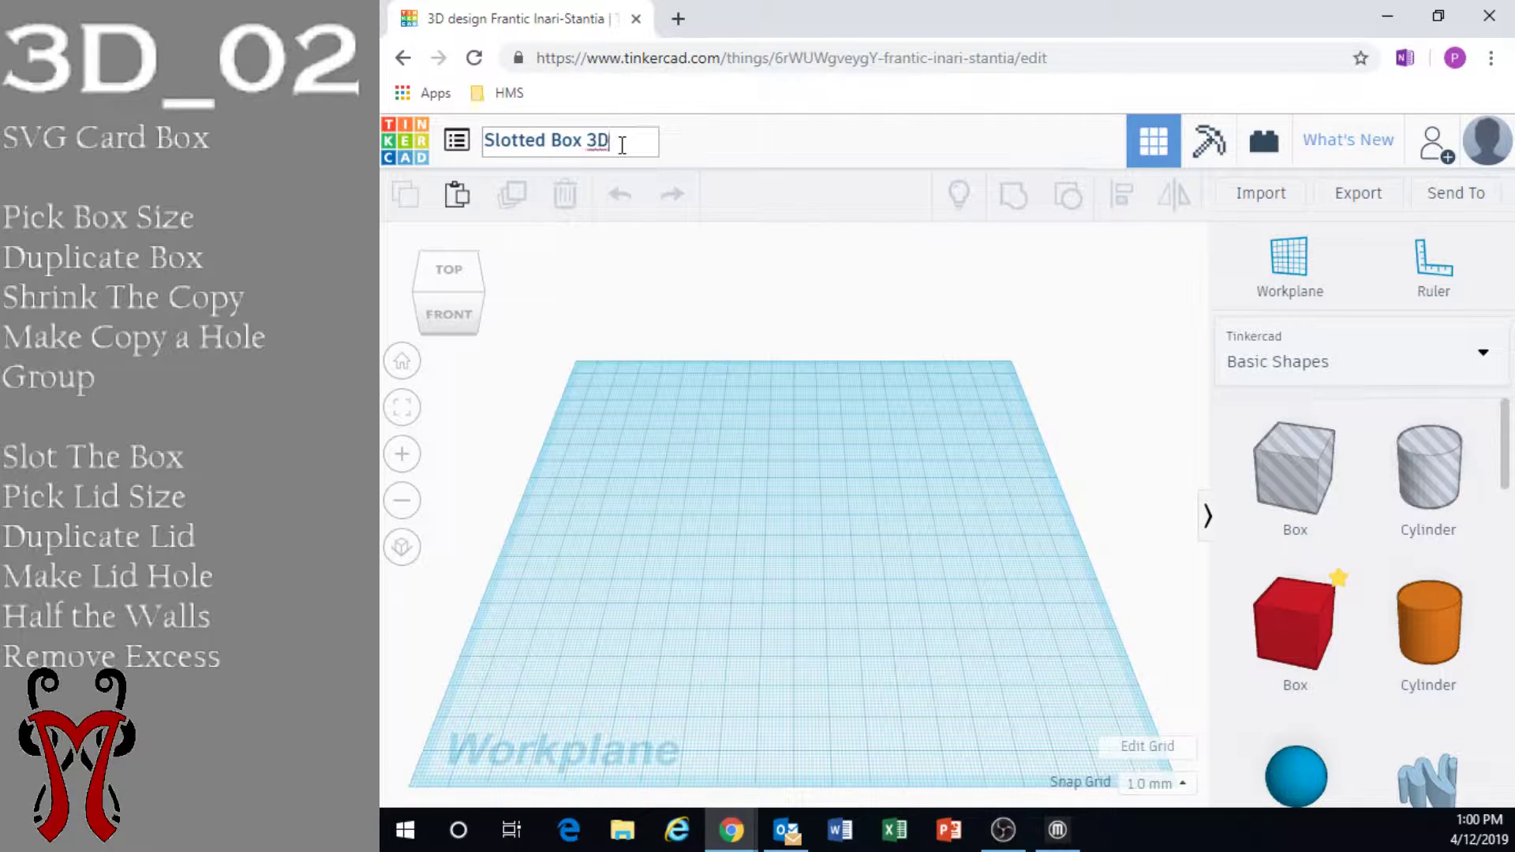
{"action": "type", "text": "3D_02 McDowell"}
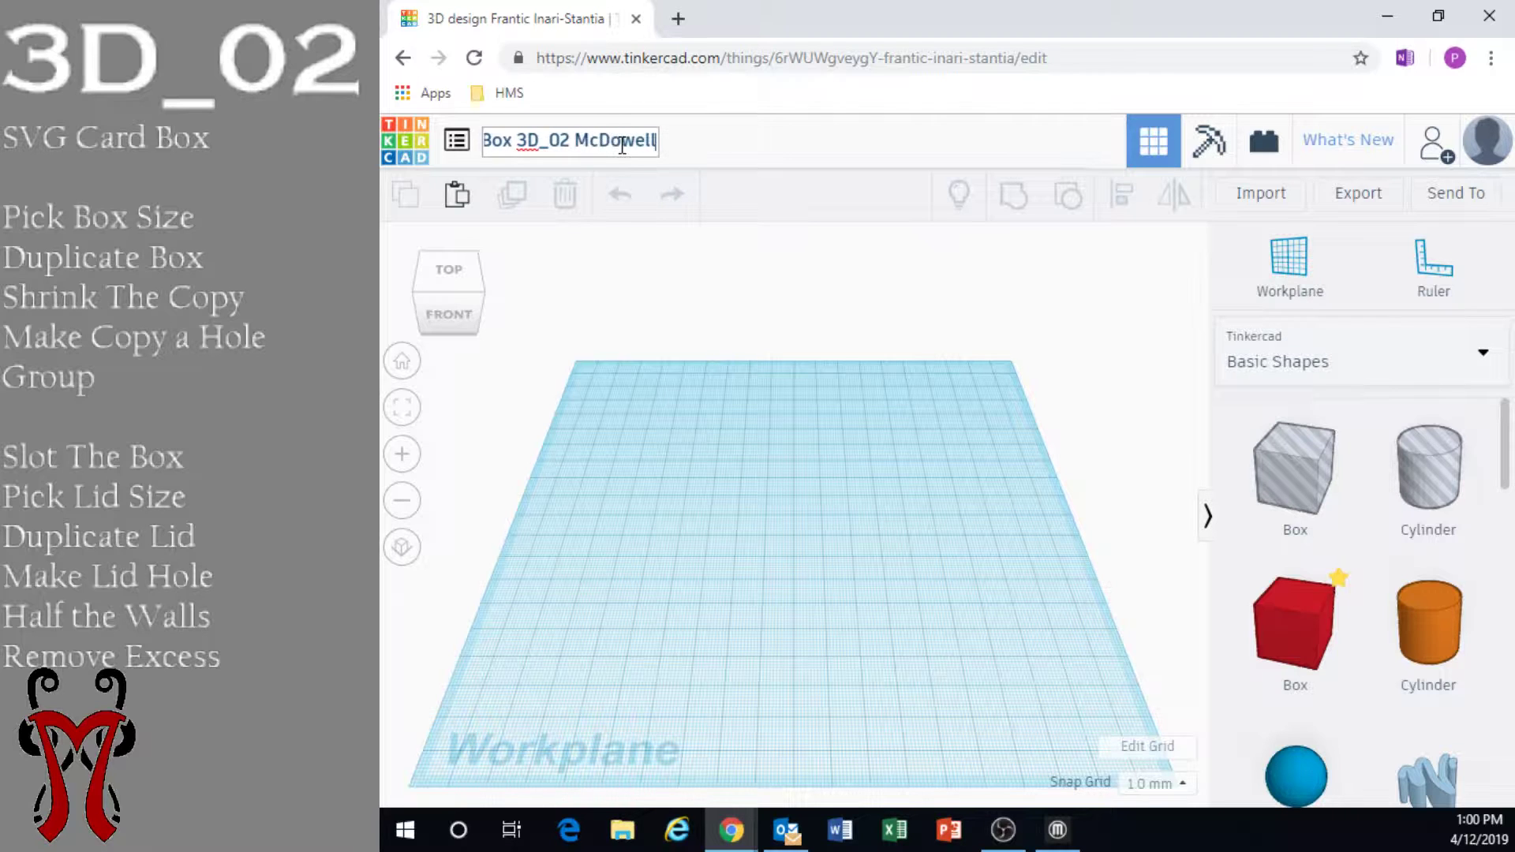
{"action": "key", "text": "Return"}
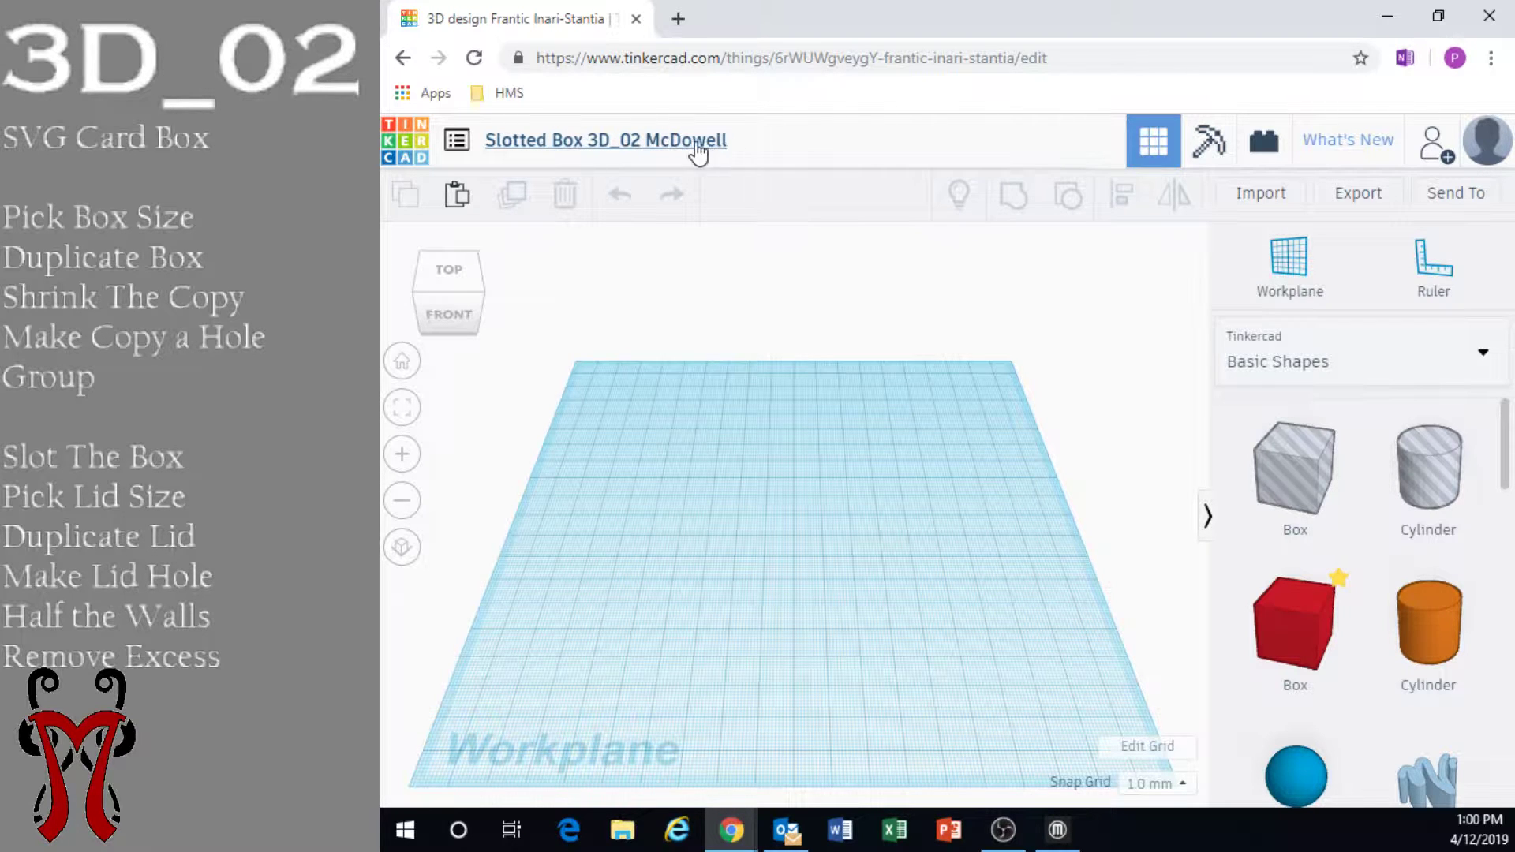
{"action": "scroll", "coordinate": [1002, 588], "scroll_direction": "up", "scroll_amount": 5}
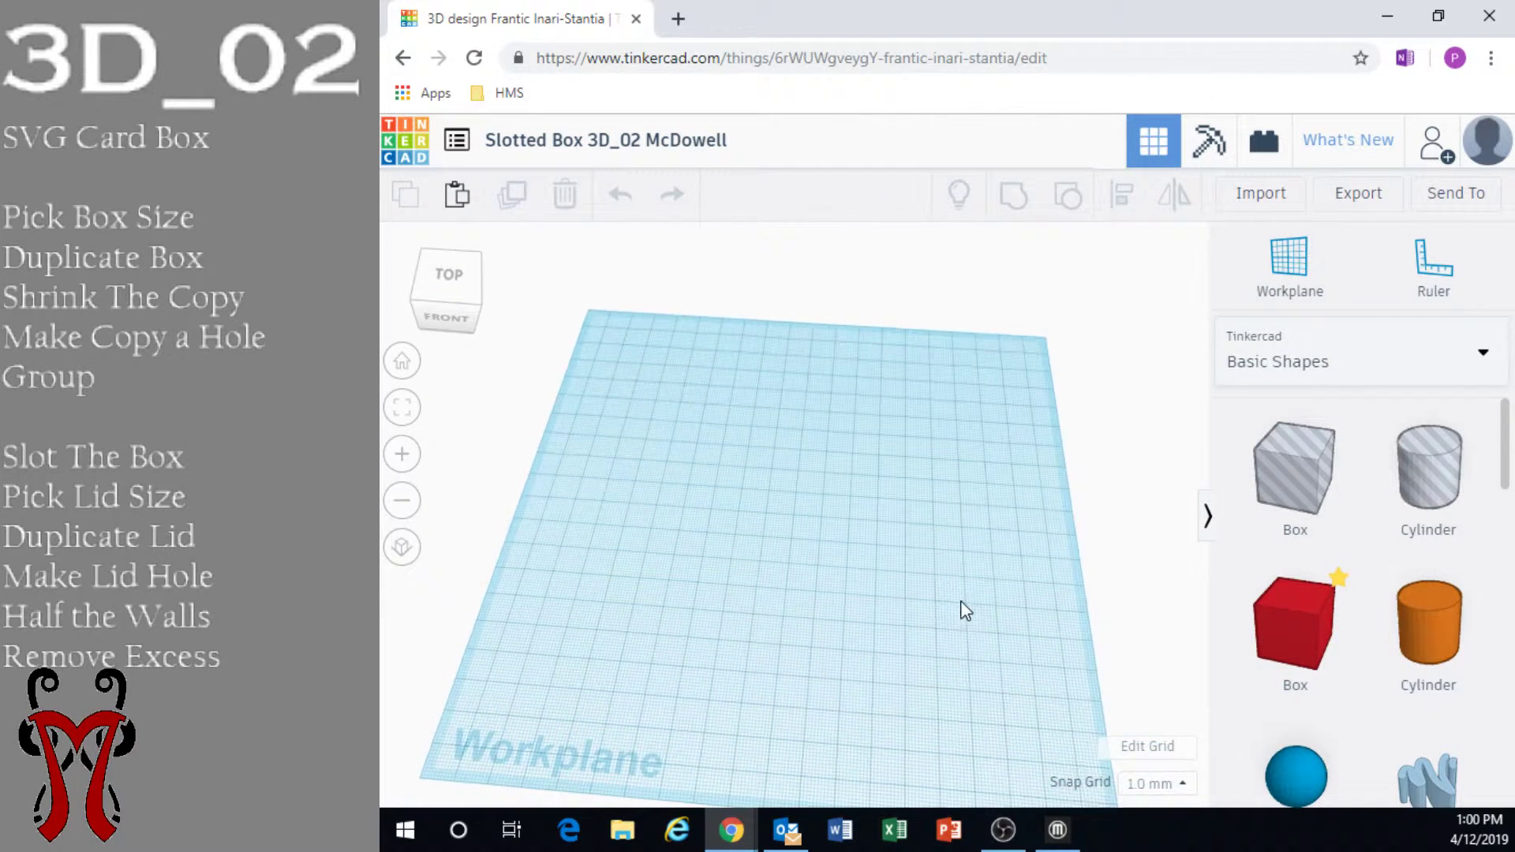
{"action": "right_click_drag", "start_coordinate": [983, 592], "coordinate": [935, 516]}
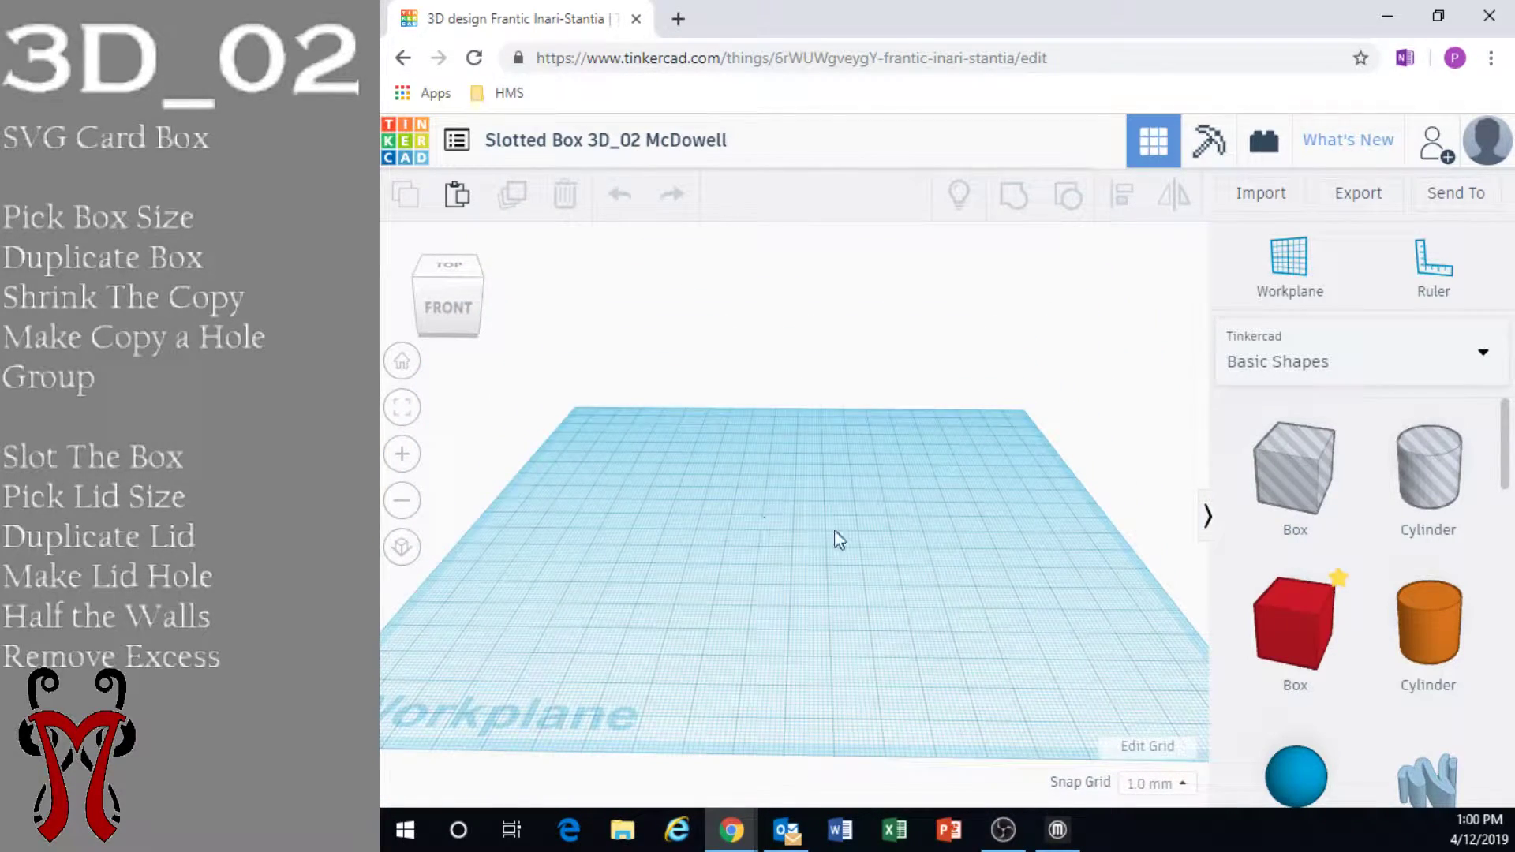
{"action": "right_click_drag", "start_coordinate": [838, 540], "coordinate": [845, 568]}
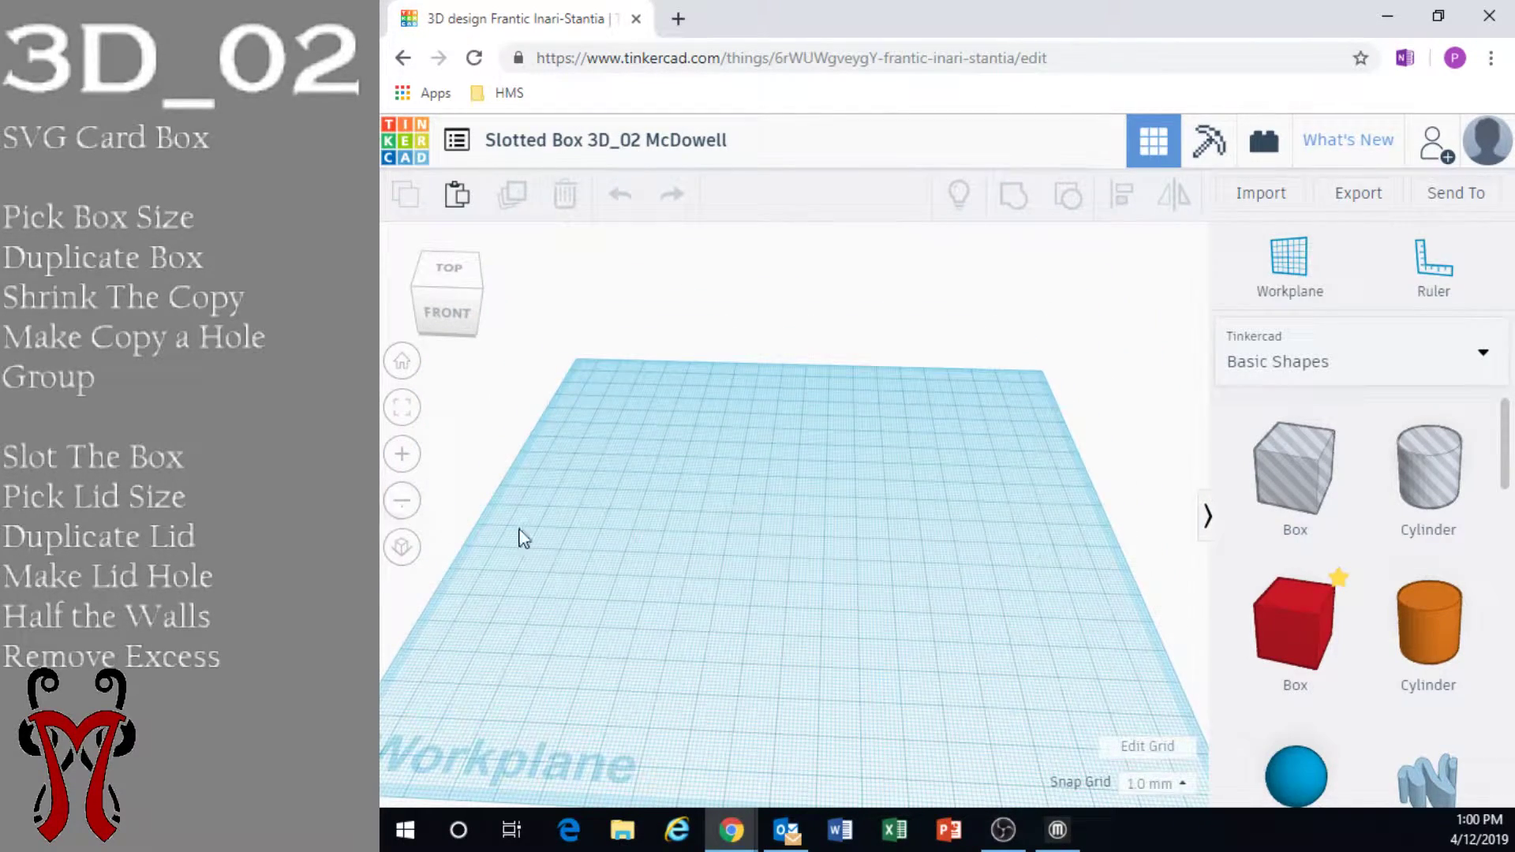
{"action": "scroll", "coordinate": [922, 600], "scroll_direction": "up", "scroll_amount": 4}
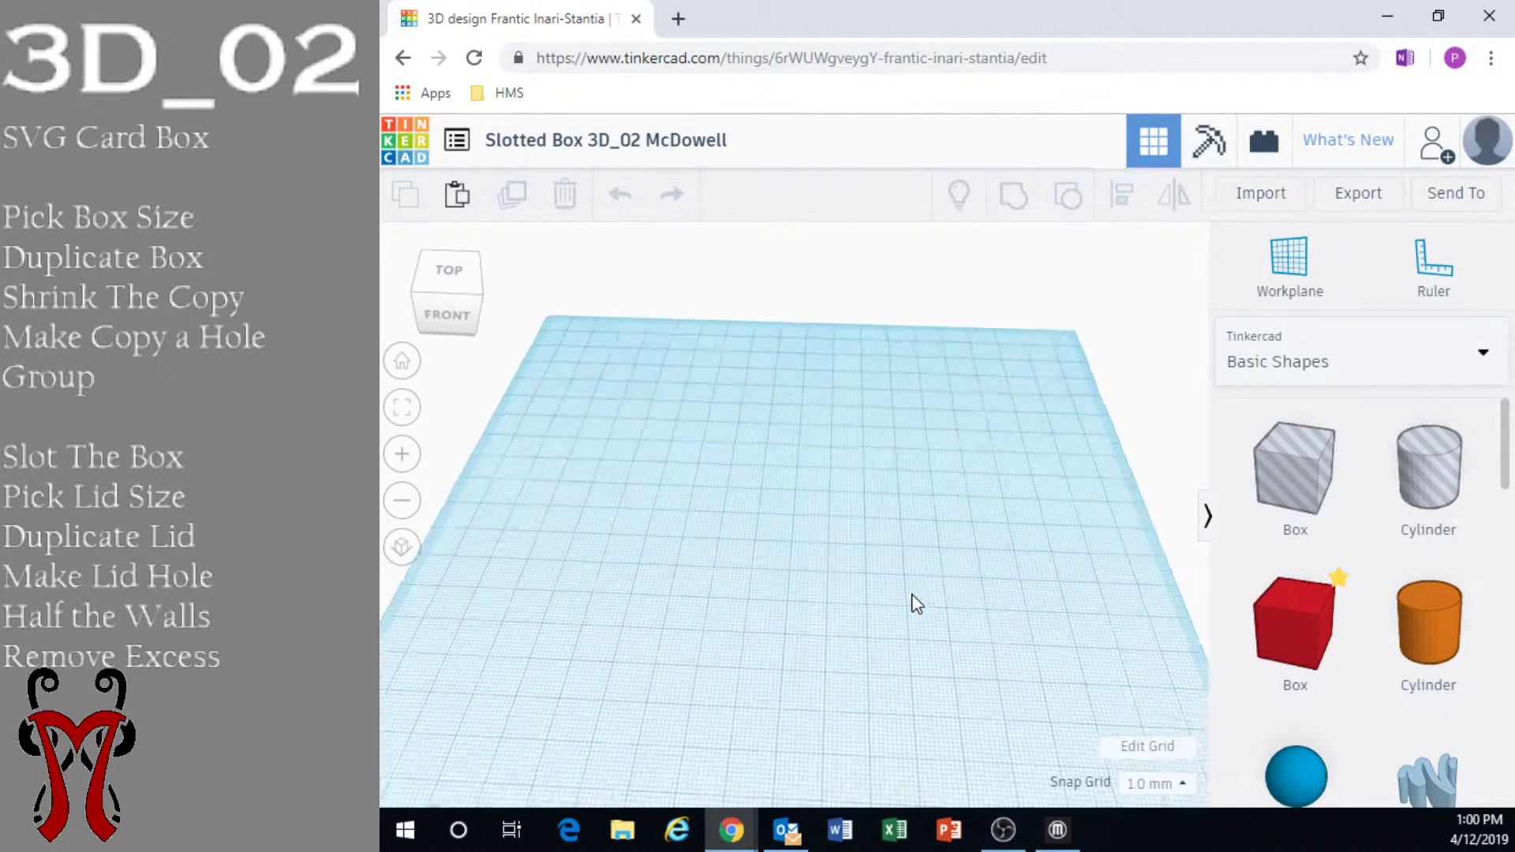
{"action": "scroll", "coordinate": [919, 600], "scroll_direction": "down", "scroll_amount": 3}
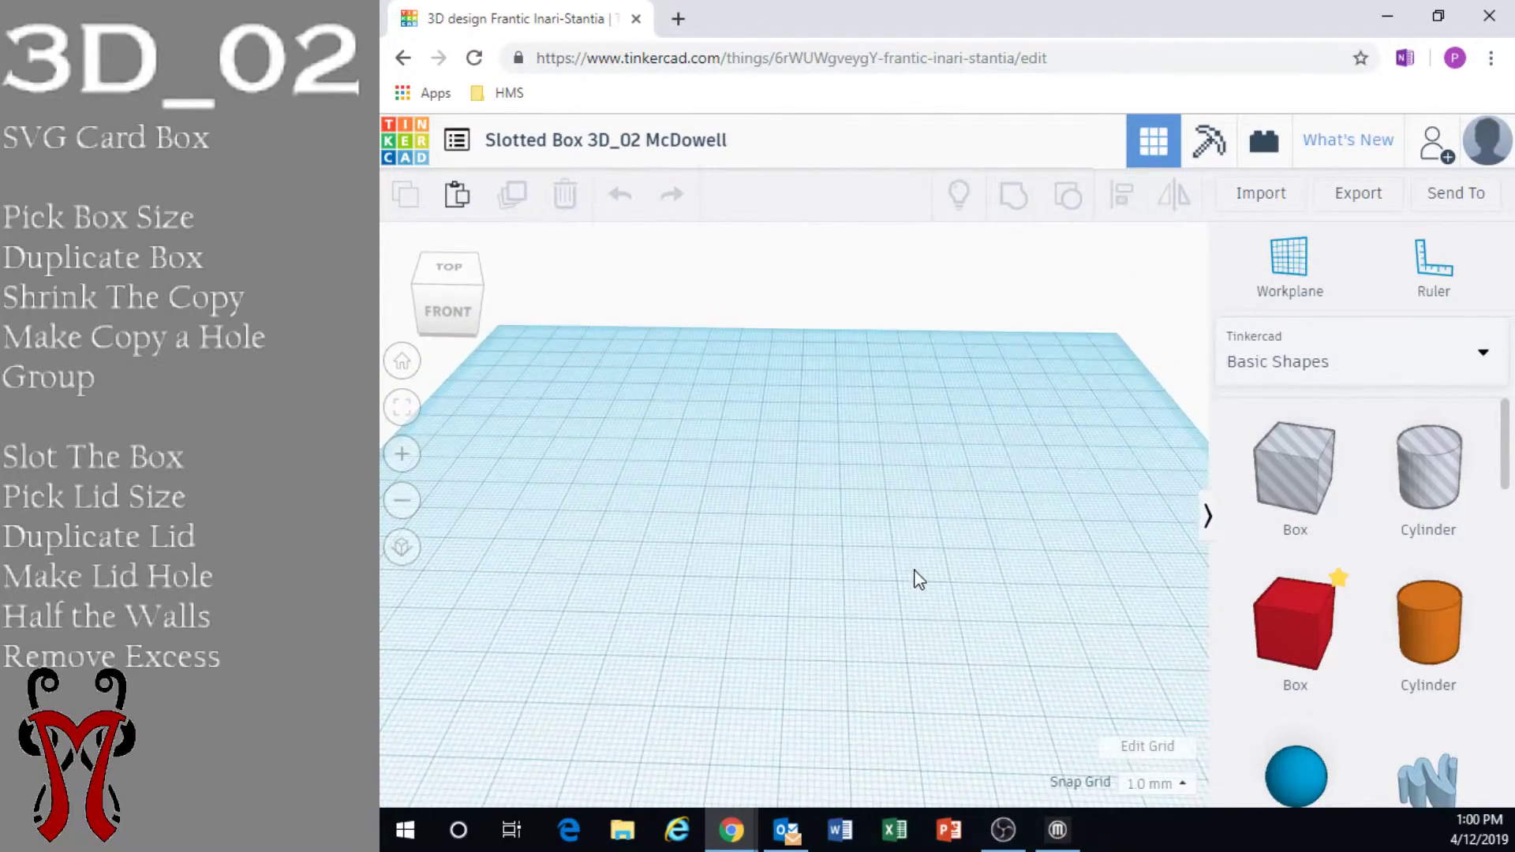
{"action": "right_click_drag", "start_coordinate": [914, 571], "coordinate": [916, 584]}
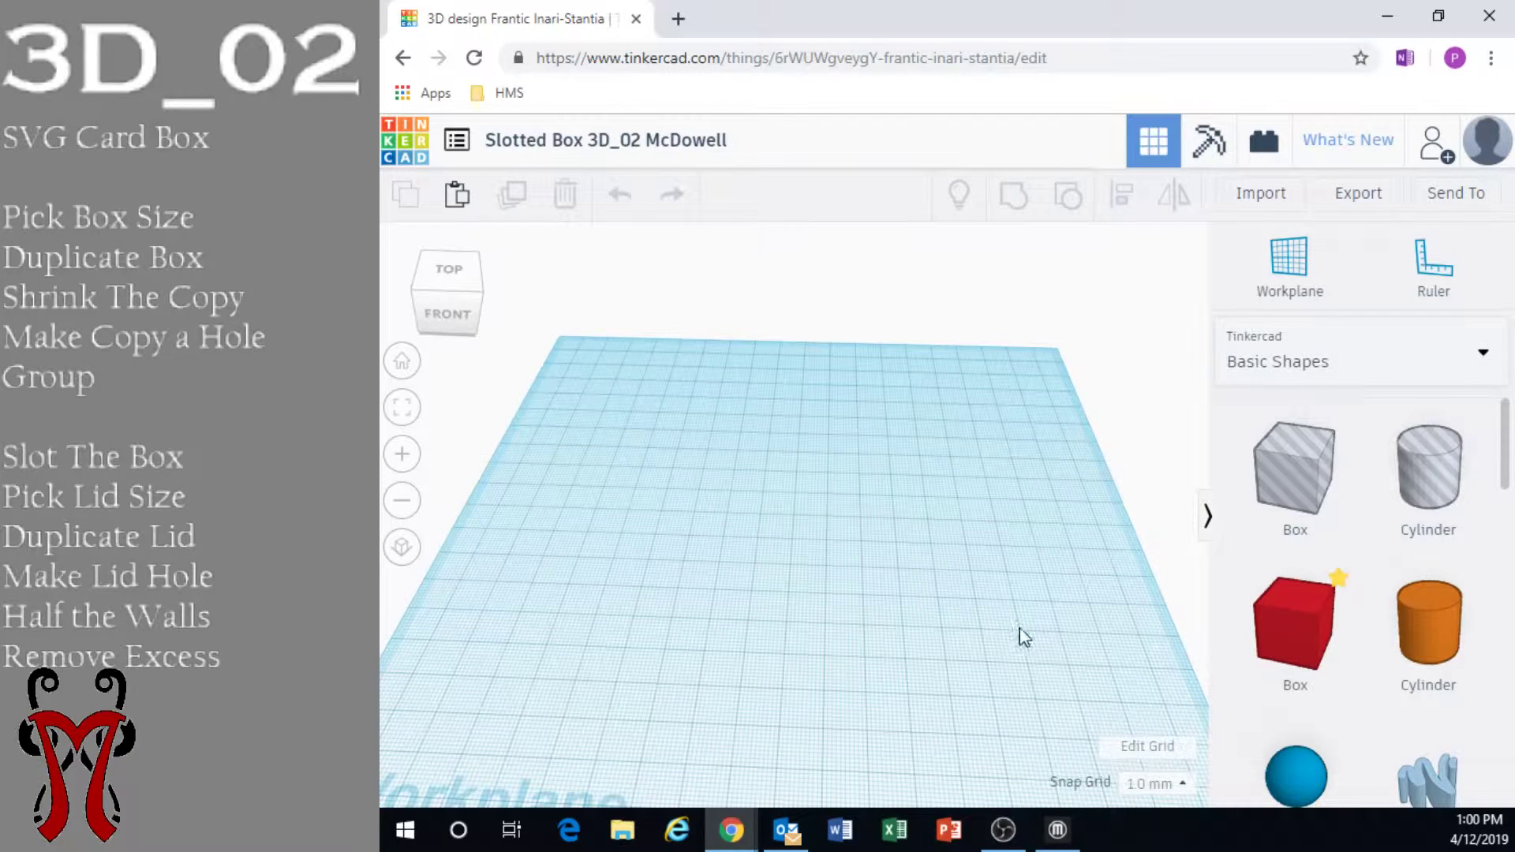
Search Google in a separate browser tab for "deck of playing cards dimensions" and read the poker-size card measurements
{"action": "left_click", "coordinate": [676, 20]}
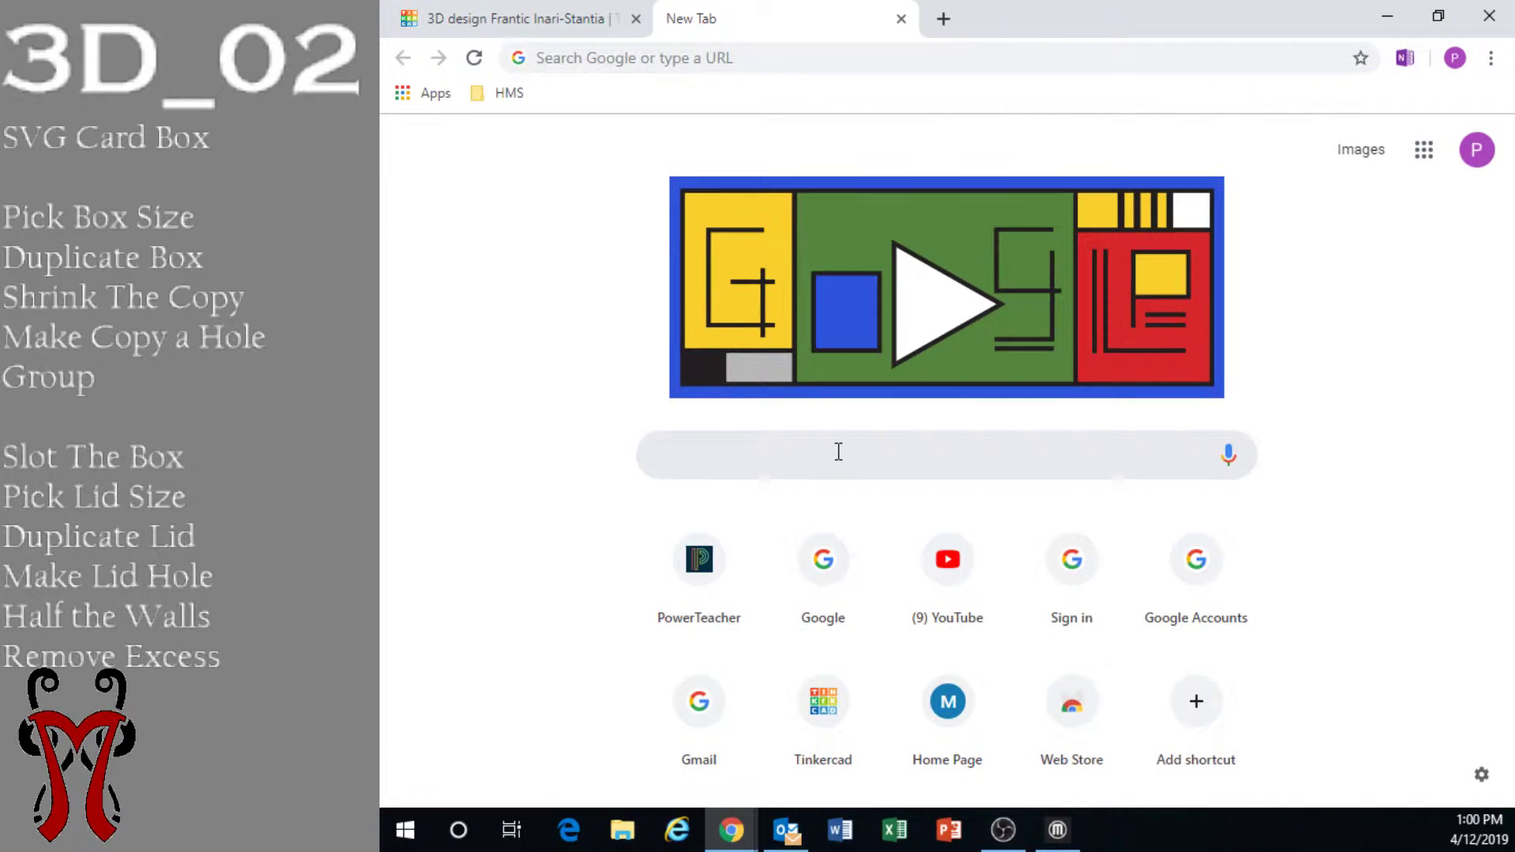
{"action": "type", "text": "deck of card"}
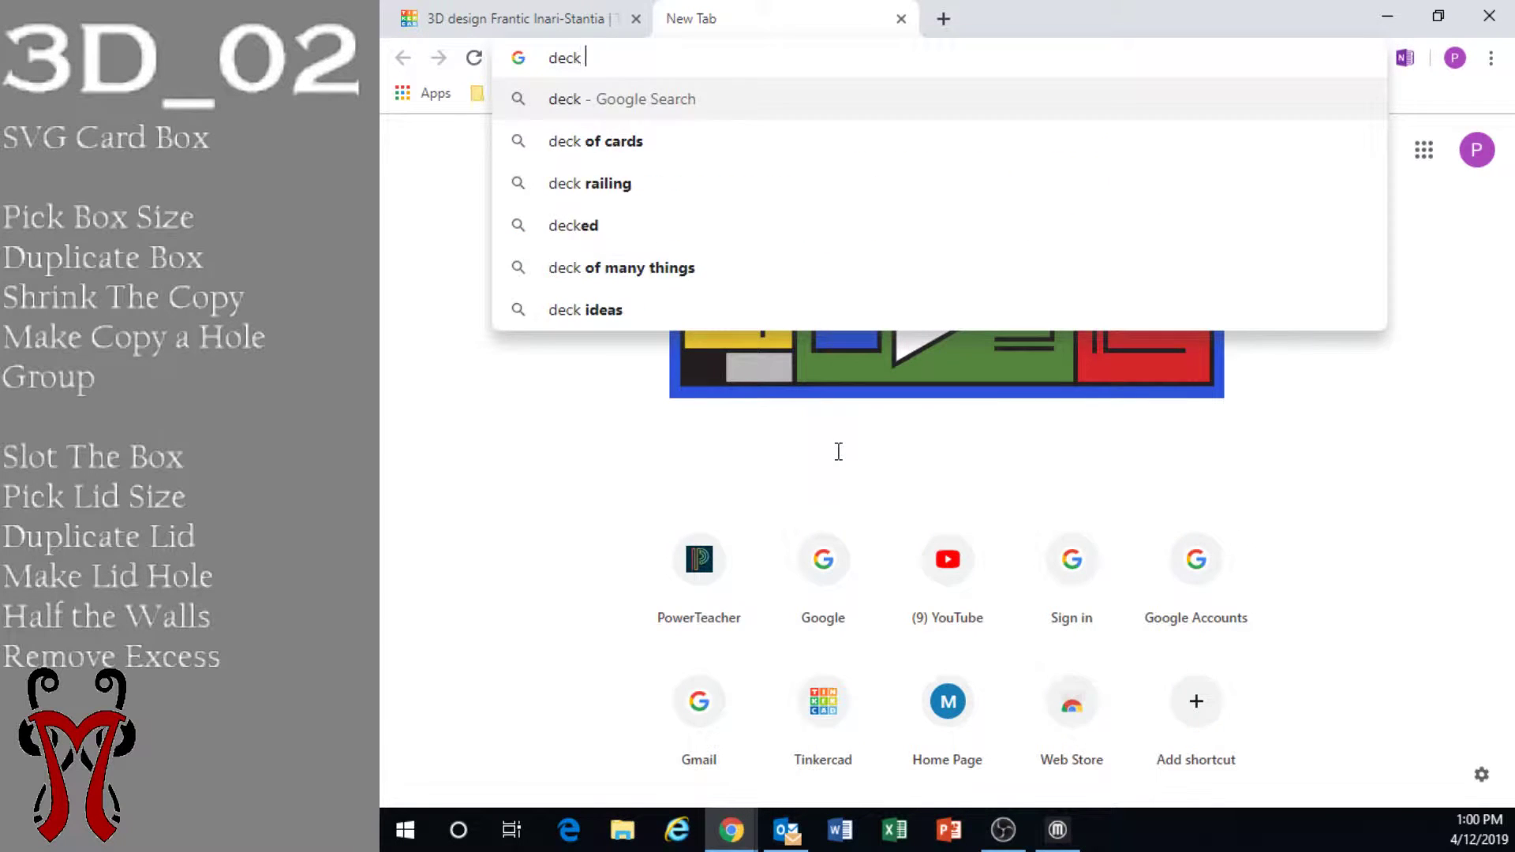
{"action": "key", "text": "BackSpace"}
{"action": "key", "text": "BackSpace"}
{"action": "key", "text": "BackSpace"}
{"action": "key", "text": "BackSpace"}
{"action": "key", "text": "BackSpace"}
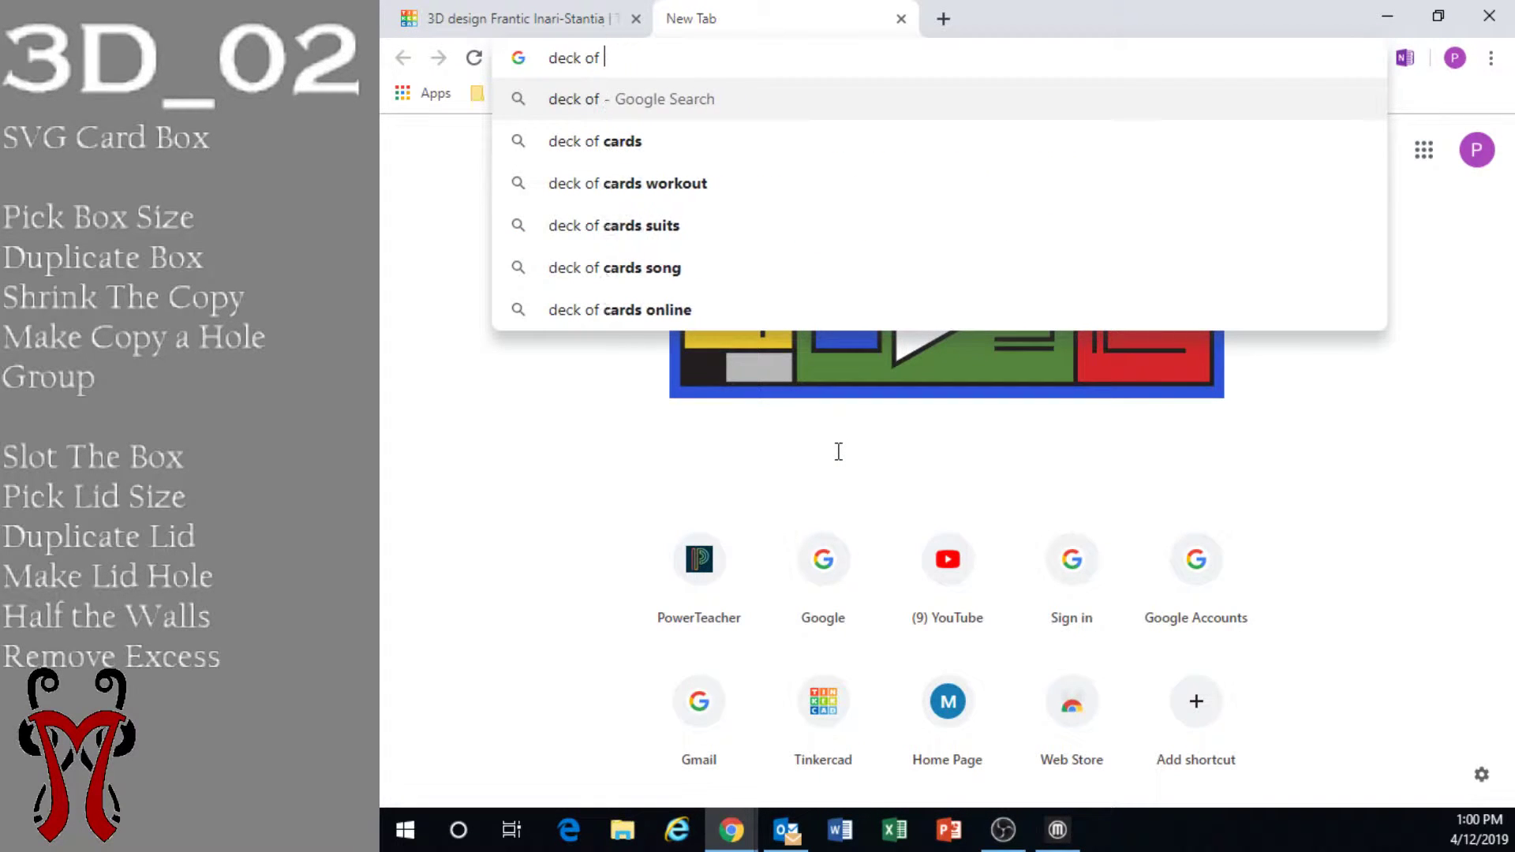
{"action": "type", "text": "playing cards dimen"}
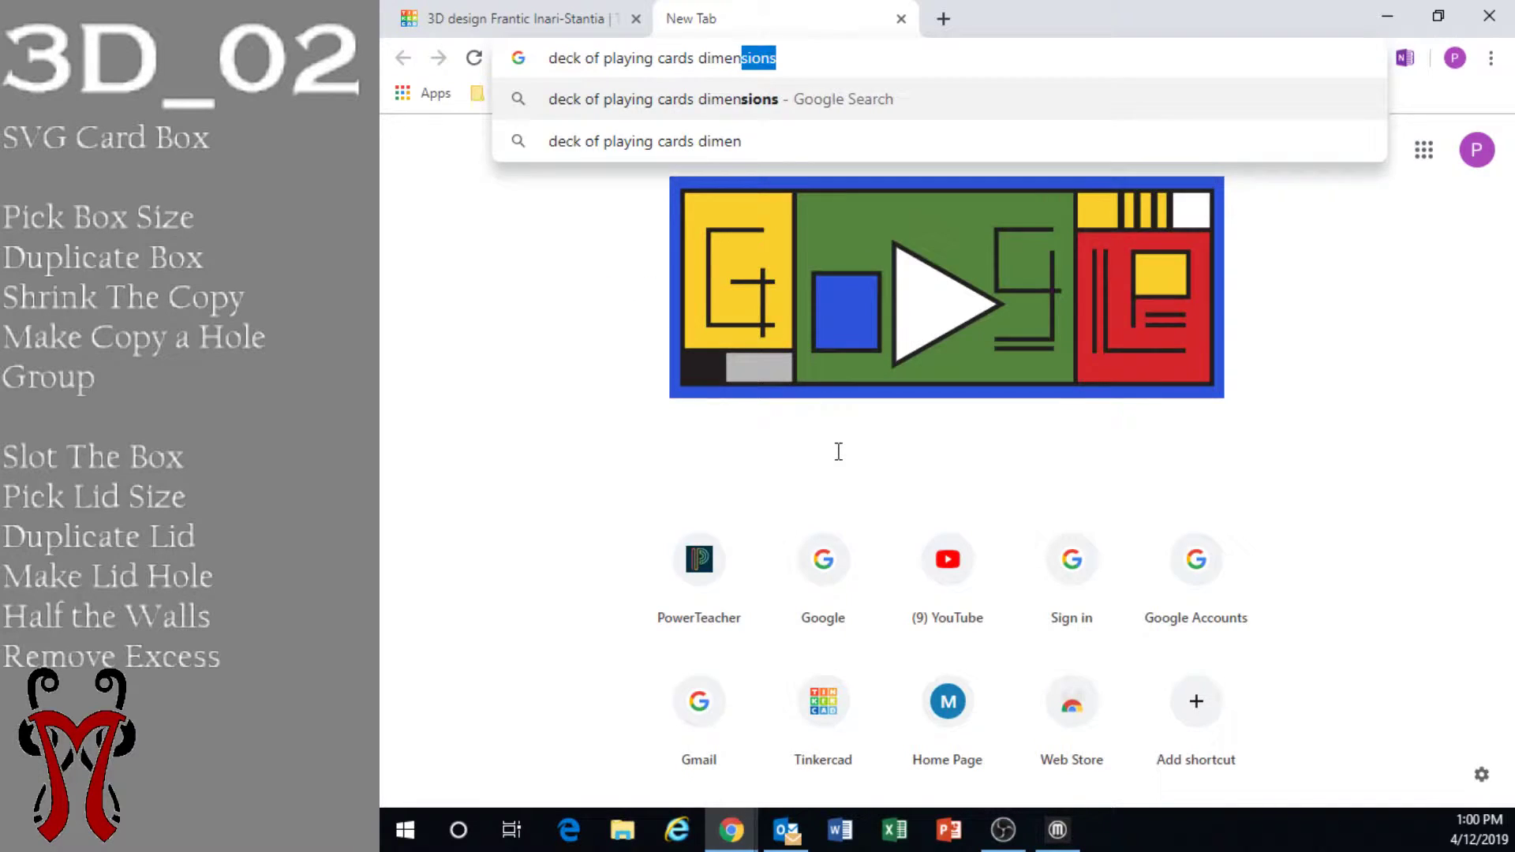
{"action": "key", "text": "Return"}
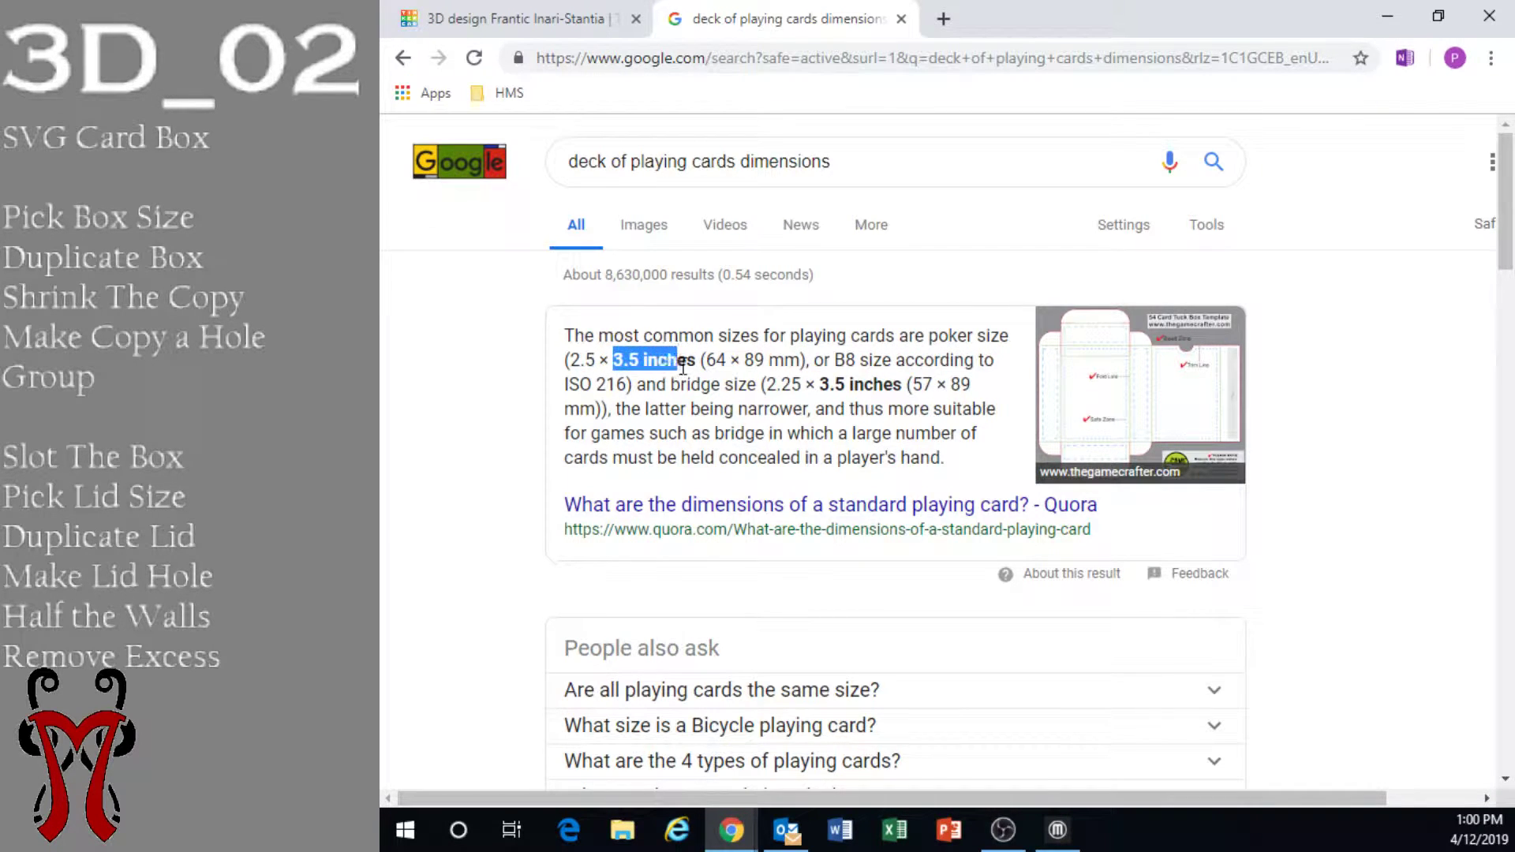
{"action": "left_click_drag", "start_coordinate": [709, 360], "coordinate": [729, 362]}
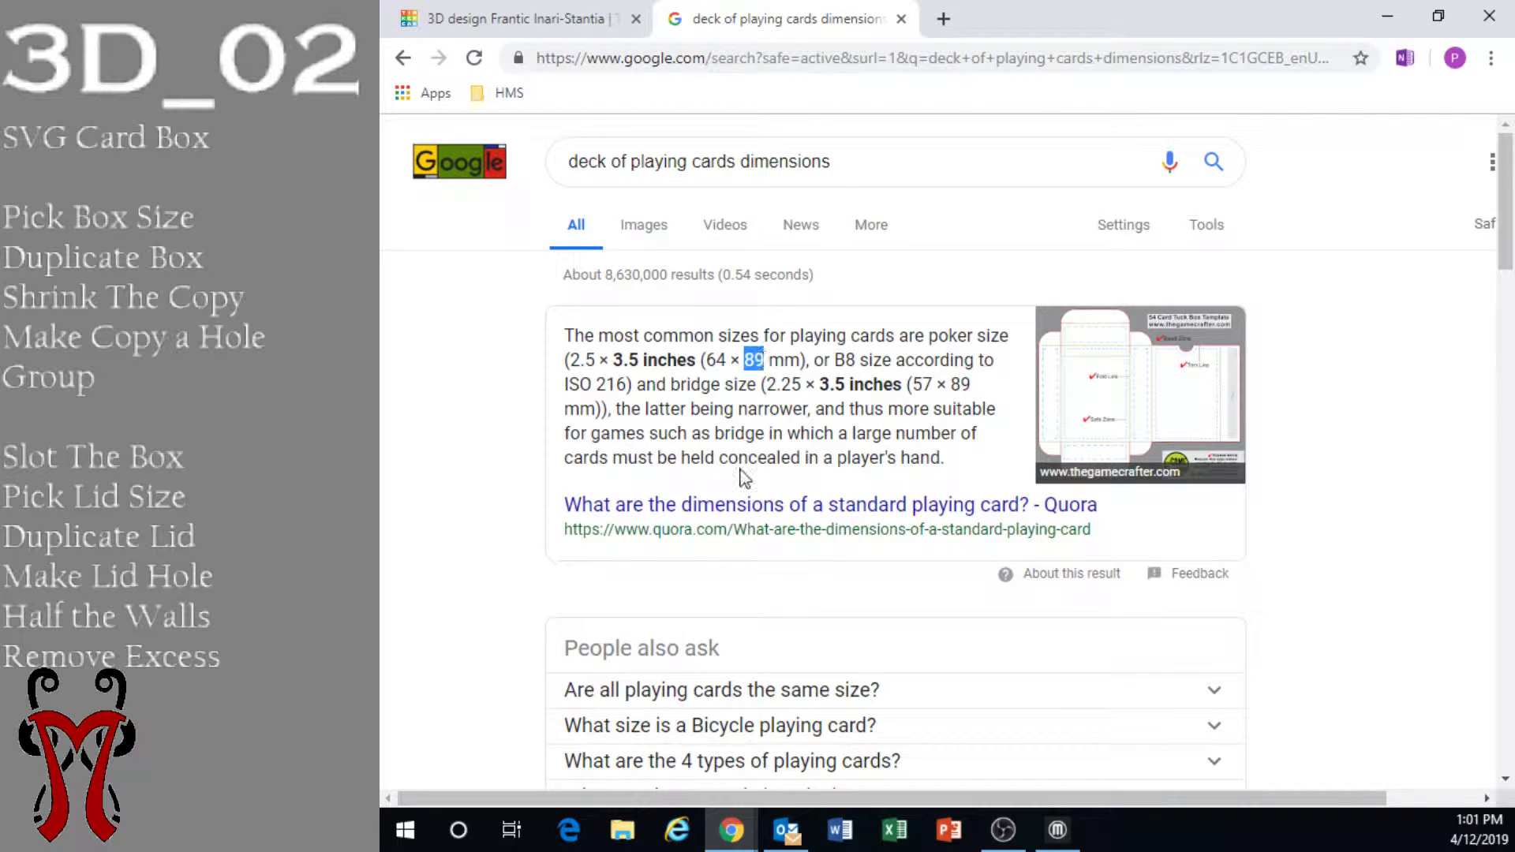
Return to the Tinkercad design and place a solid red box near the middle of the workplane
{"action": "left_click", "coordinate": [542, 18]}
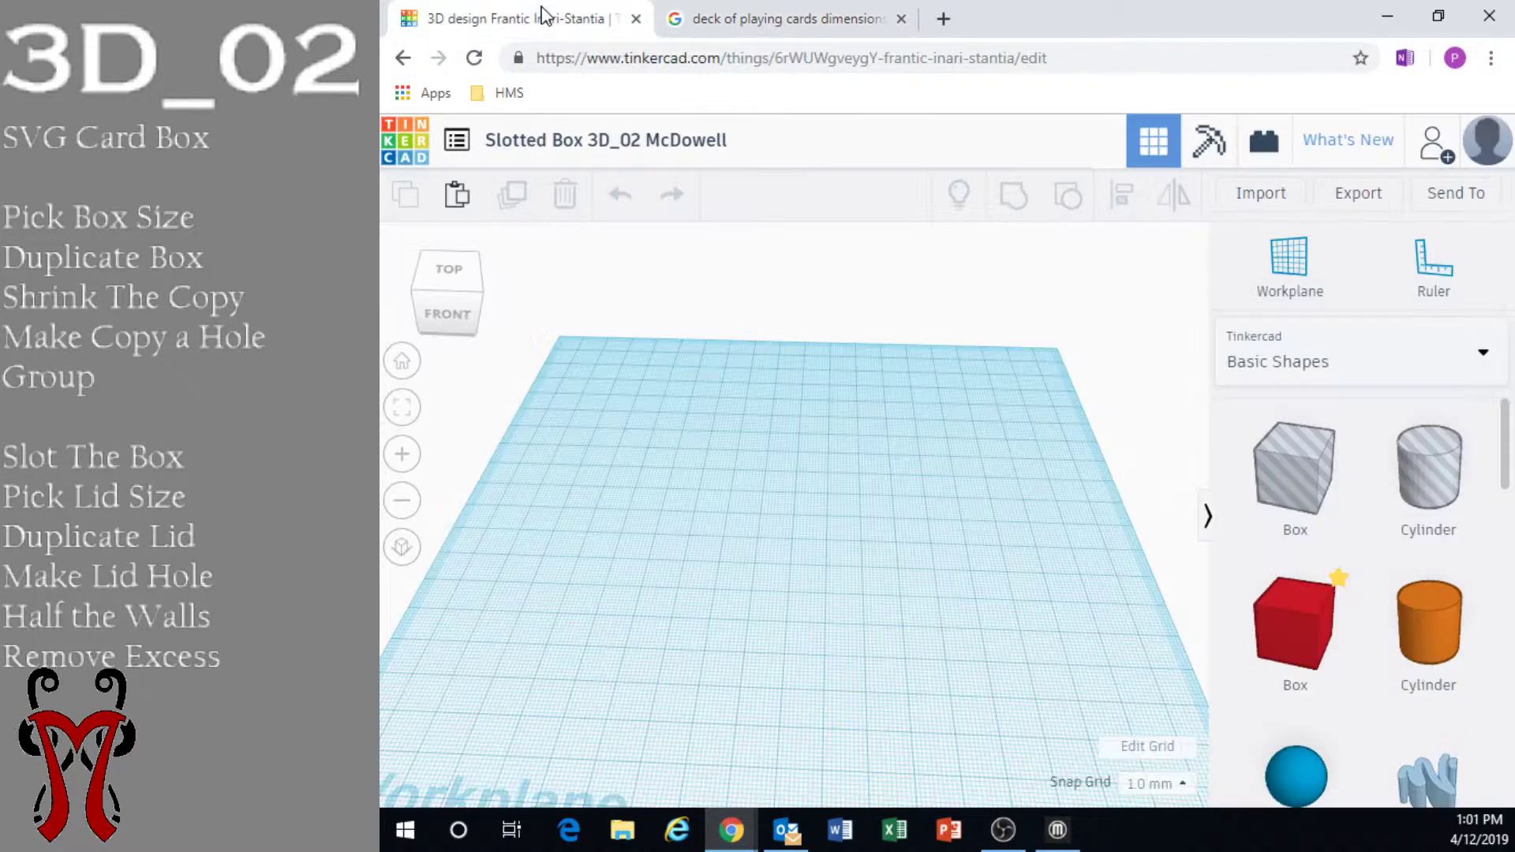
{"action": "right_click_drag", "start_coordinate": [849, 558], "coordinate": [857, 528]}
{"action": "scroll", "coordinate": [857, 528], "scroll_direction": "down", "scroll_amount": 3}
{"action": "left_click_drag", "start_coordinate": [1262, 631], "coordinate": [817, 566]}
{"action": "scroll", "coordinate": [817, 566], "scroll_direction": "up", "scroll_amount": 2}
{"action": "right_click_drag", "start_coordinate": [817, 566], "coordinate": [798, 556]}
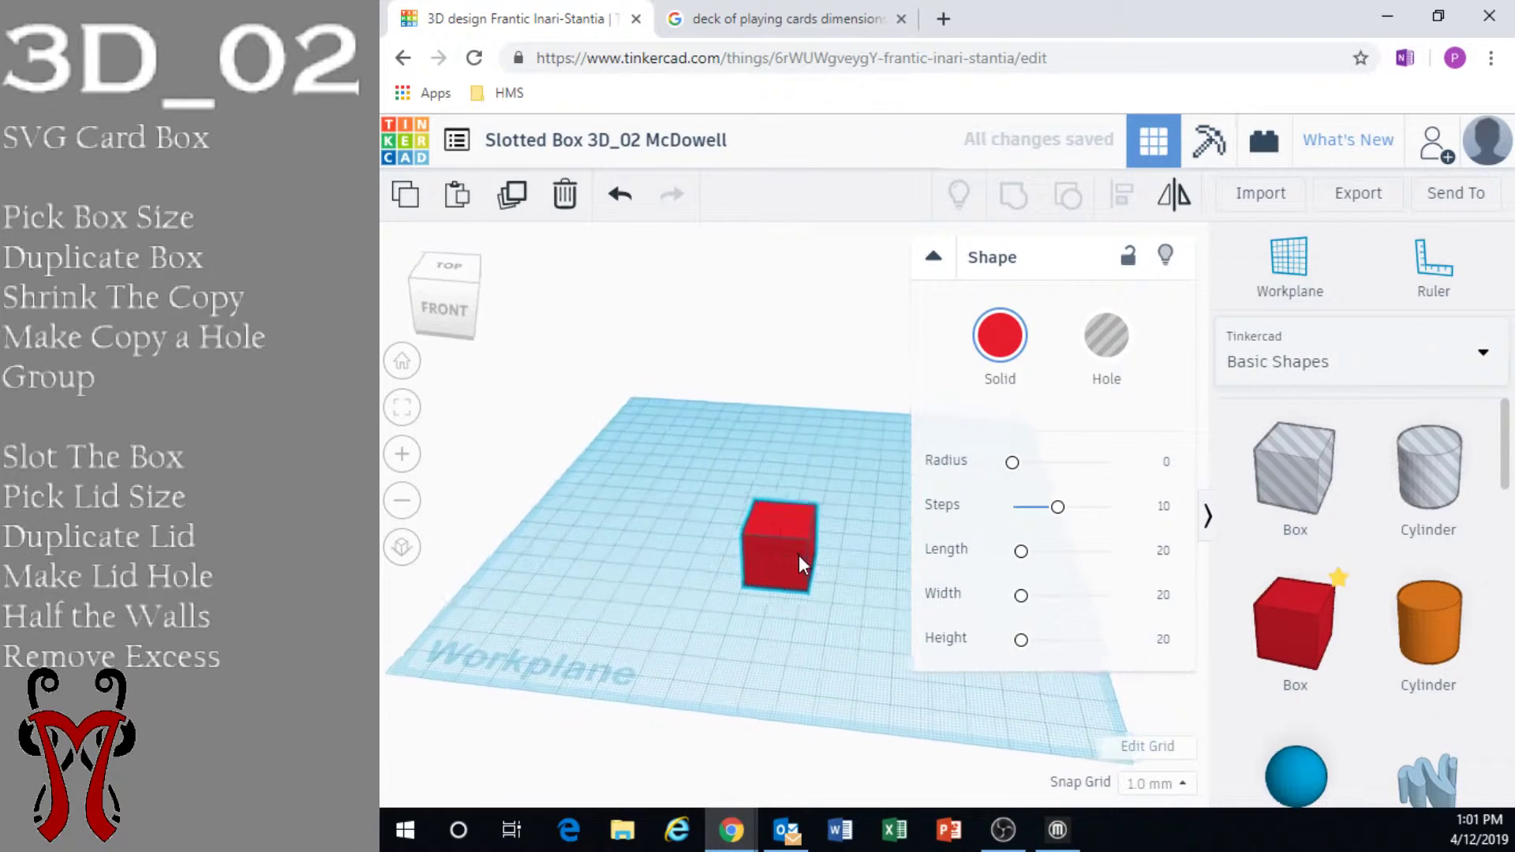
Choose millimetres as the workplane grid's units and update the grid
{"action": "left_click", "coordinate": [1134, 747]}
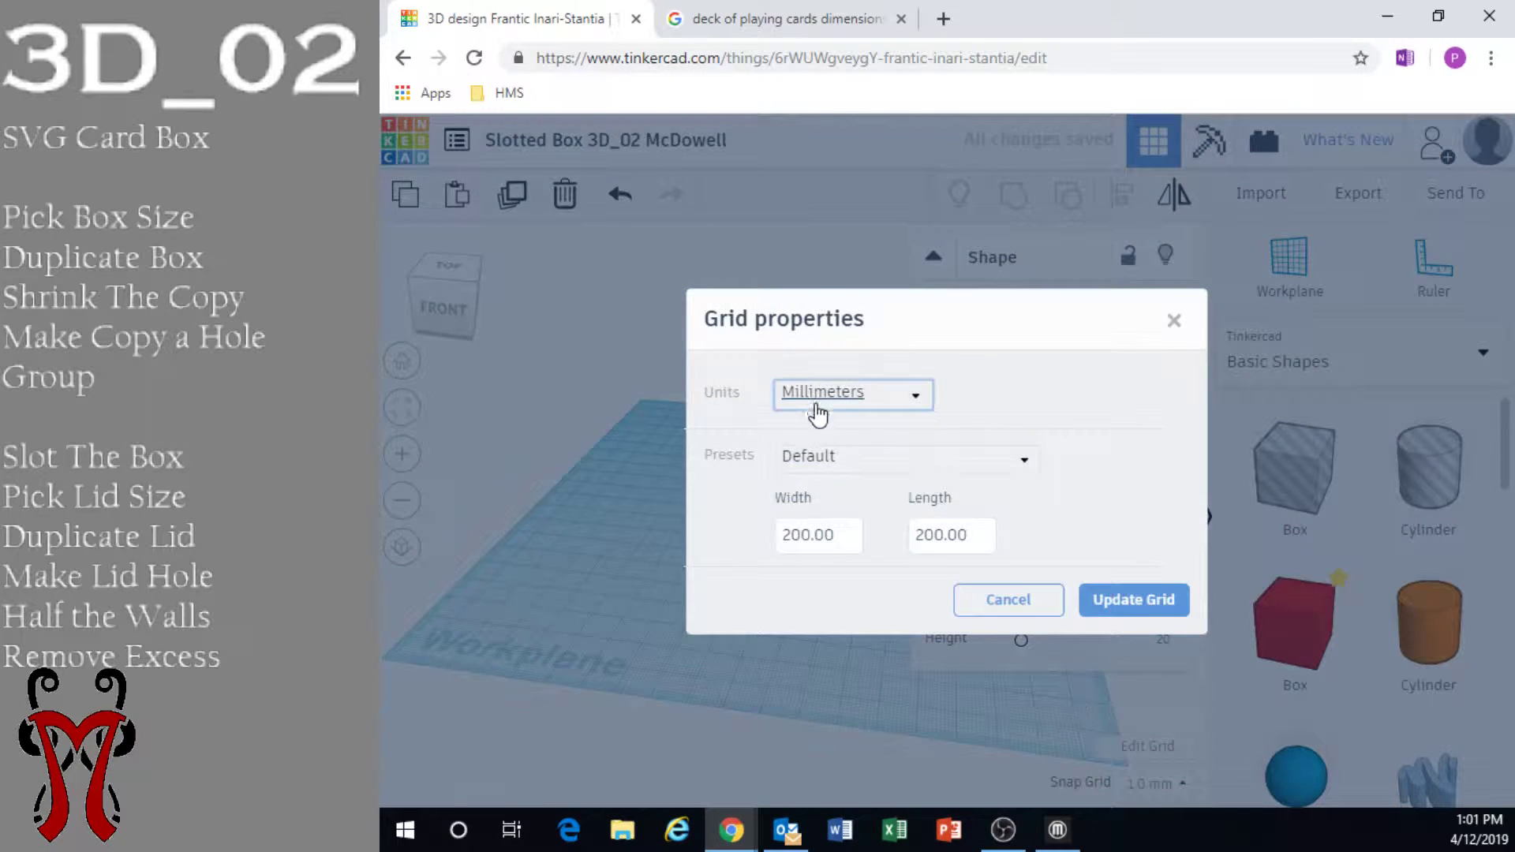
{"action": "left_click", "coordinate": [813, 400]}
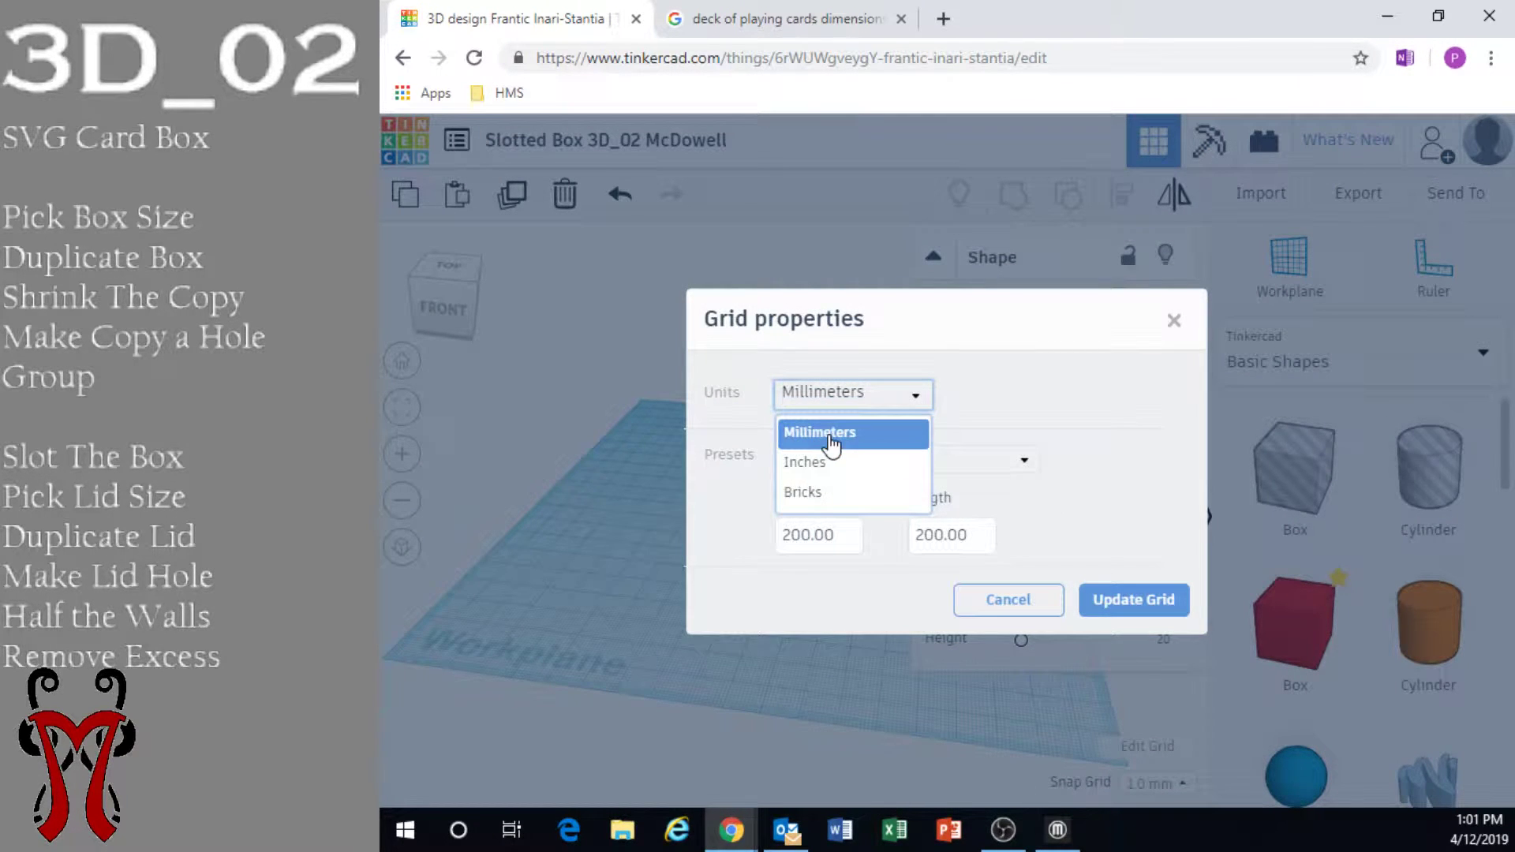
{"action": "left_click", "coordinate": [820, 433]}
{"action": "left_click", "coordinate": [1111, 604]}
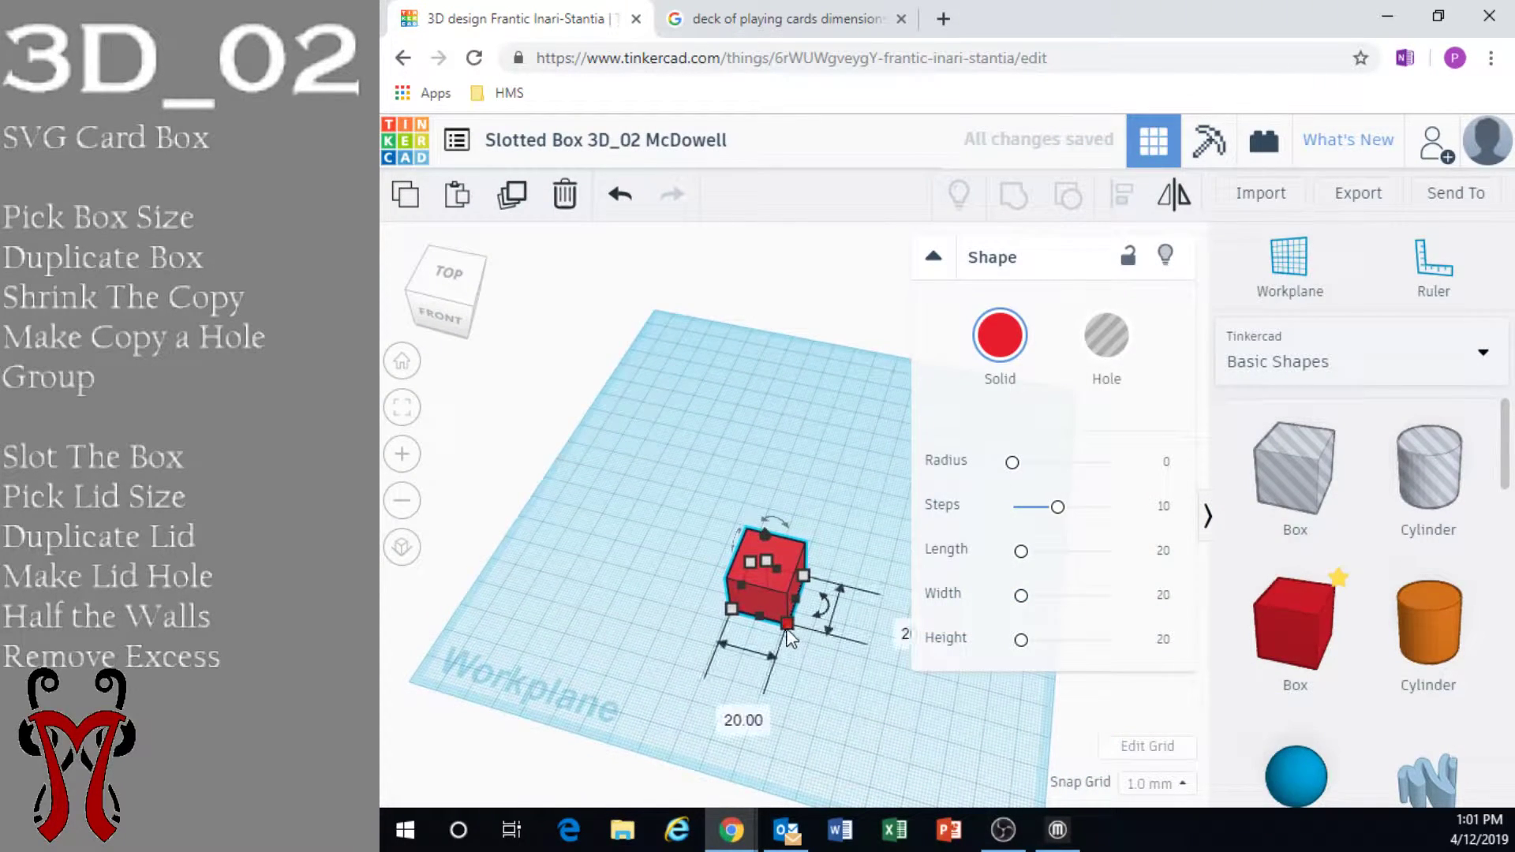
Recheck the poker-size card measurements in the Google results tab and set the red box's length to 89 mm
{"action": "scroll", "coordinate": [812, 624], "scroll_direction": "up", "scroll_amount": 2}
{"action": "scroll", "coordinate": [813, 623], "scroll_direction": "down", "scroll_amount": 2}
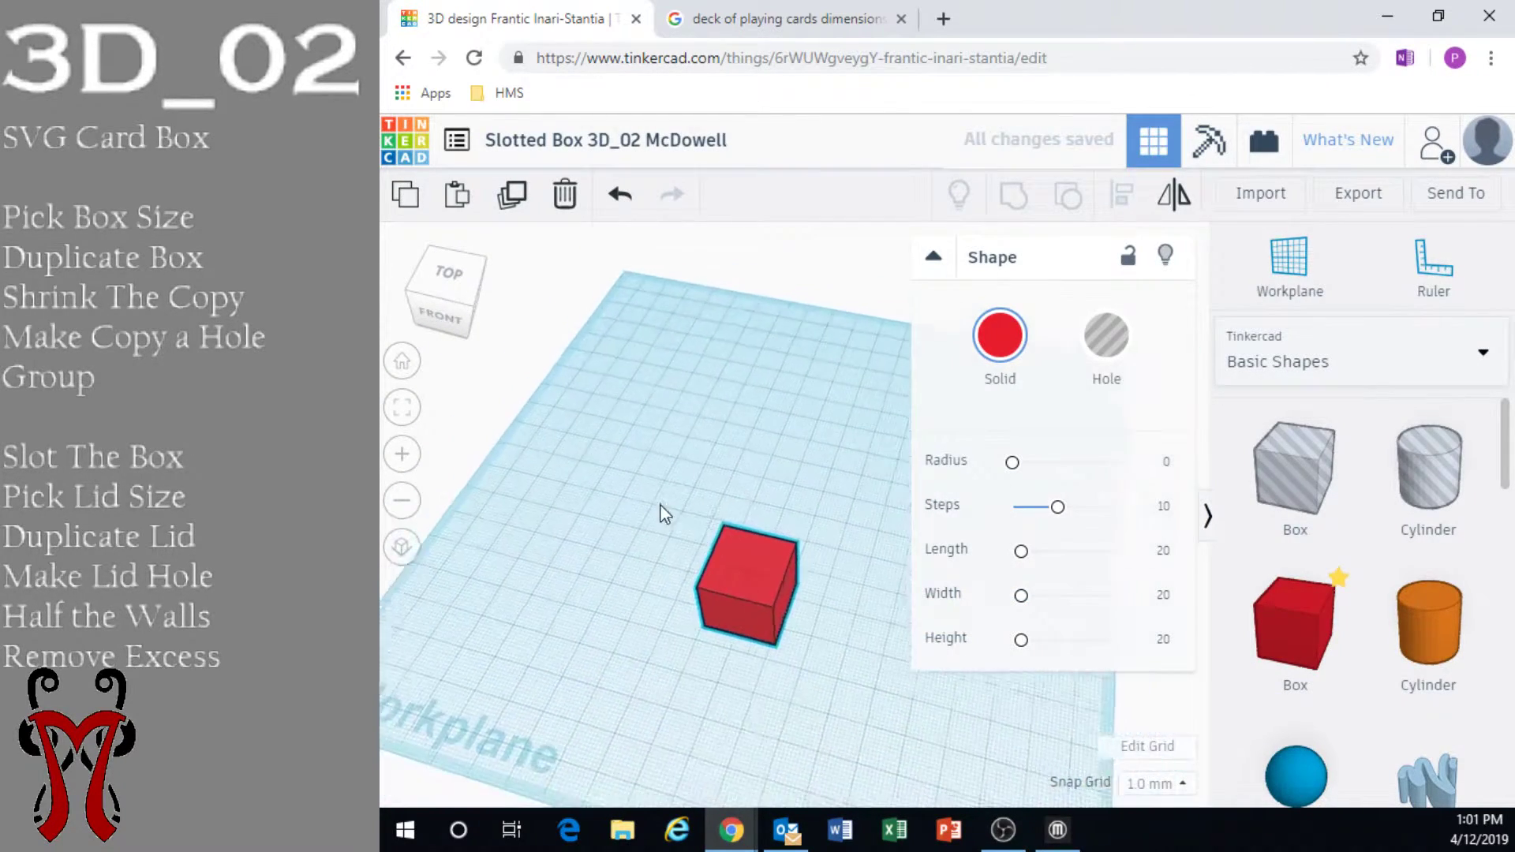
{"action": "middle_click_drag", "start_coordinate": [663, 514], "coordinate": [613, 415]}
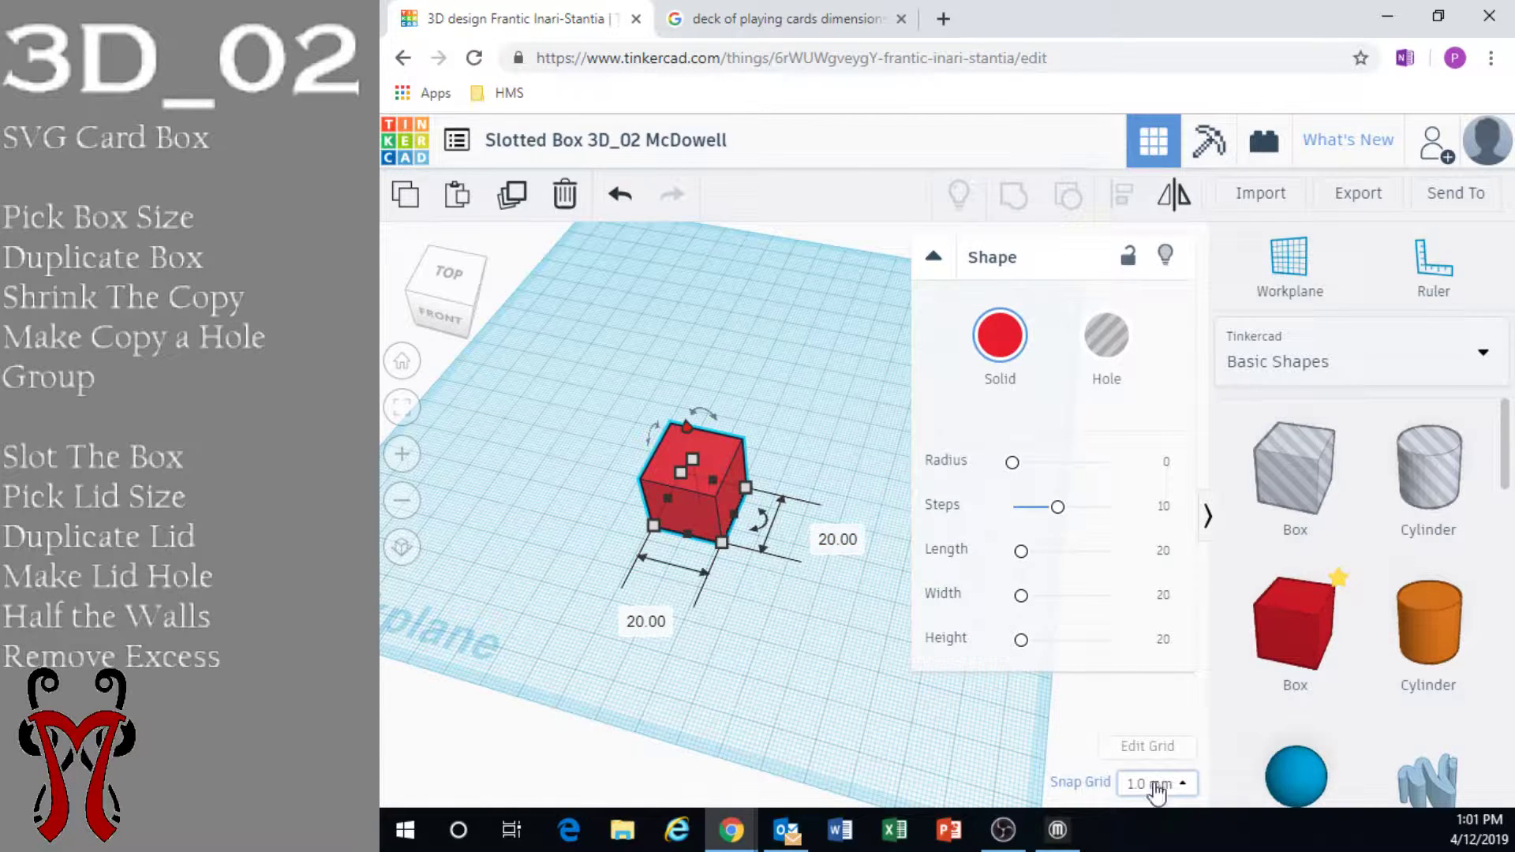
{"action": "left_click", "coordinate": [785, 17]}
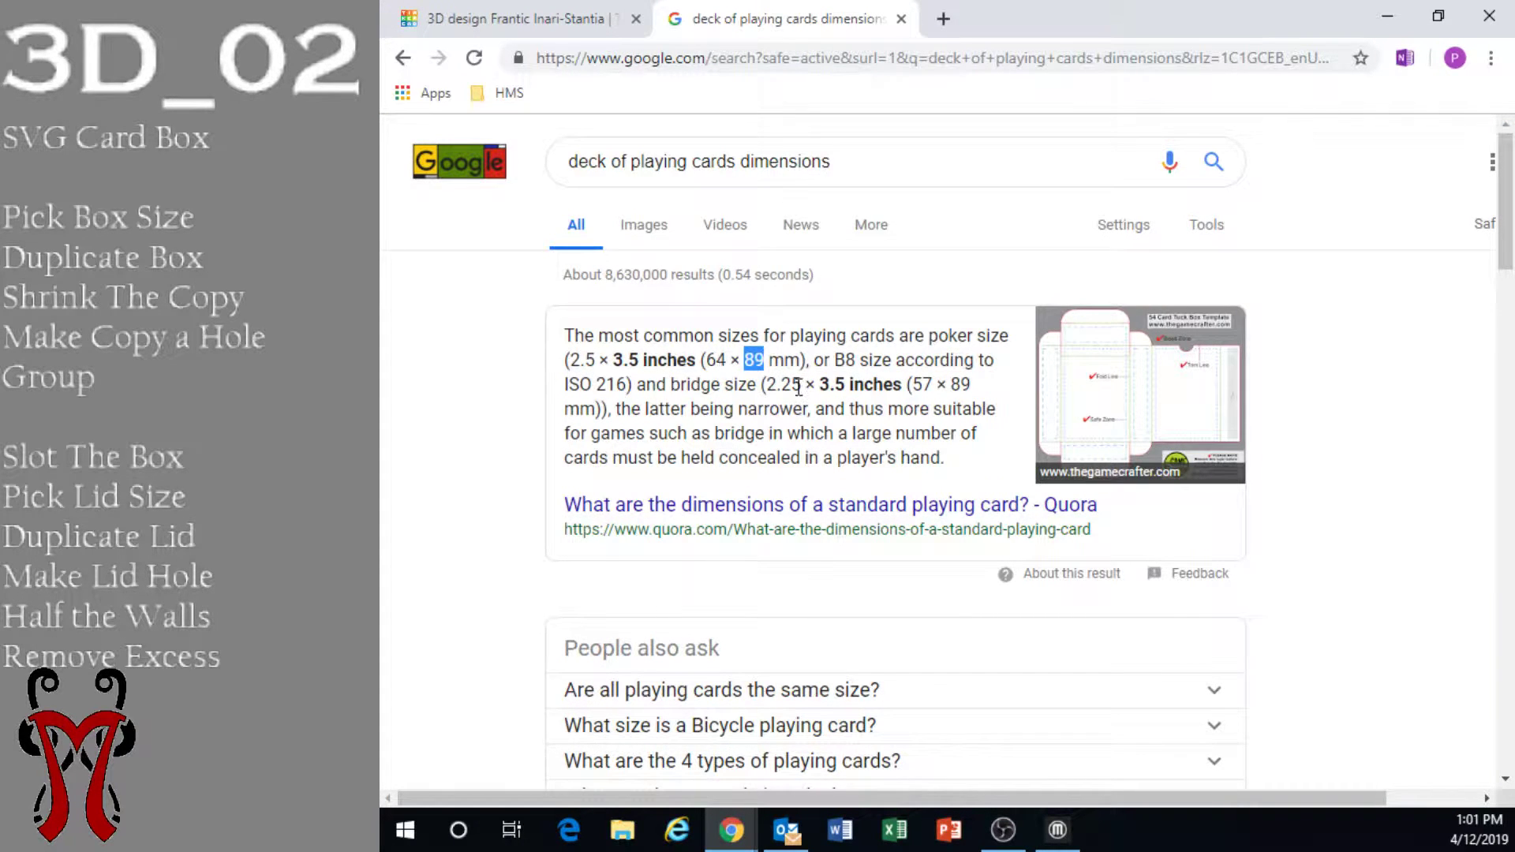
{"action": "left_click", "coordinate": [580, 17]}
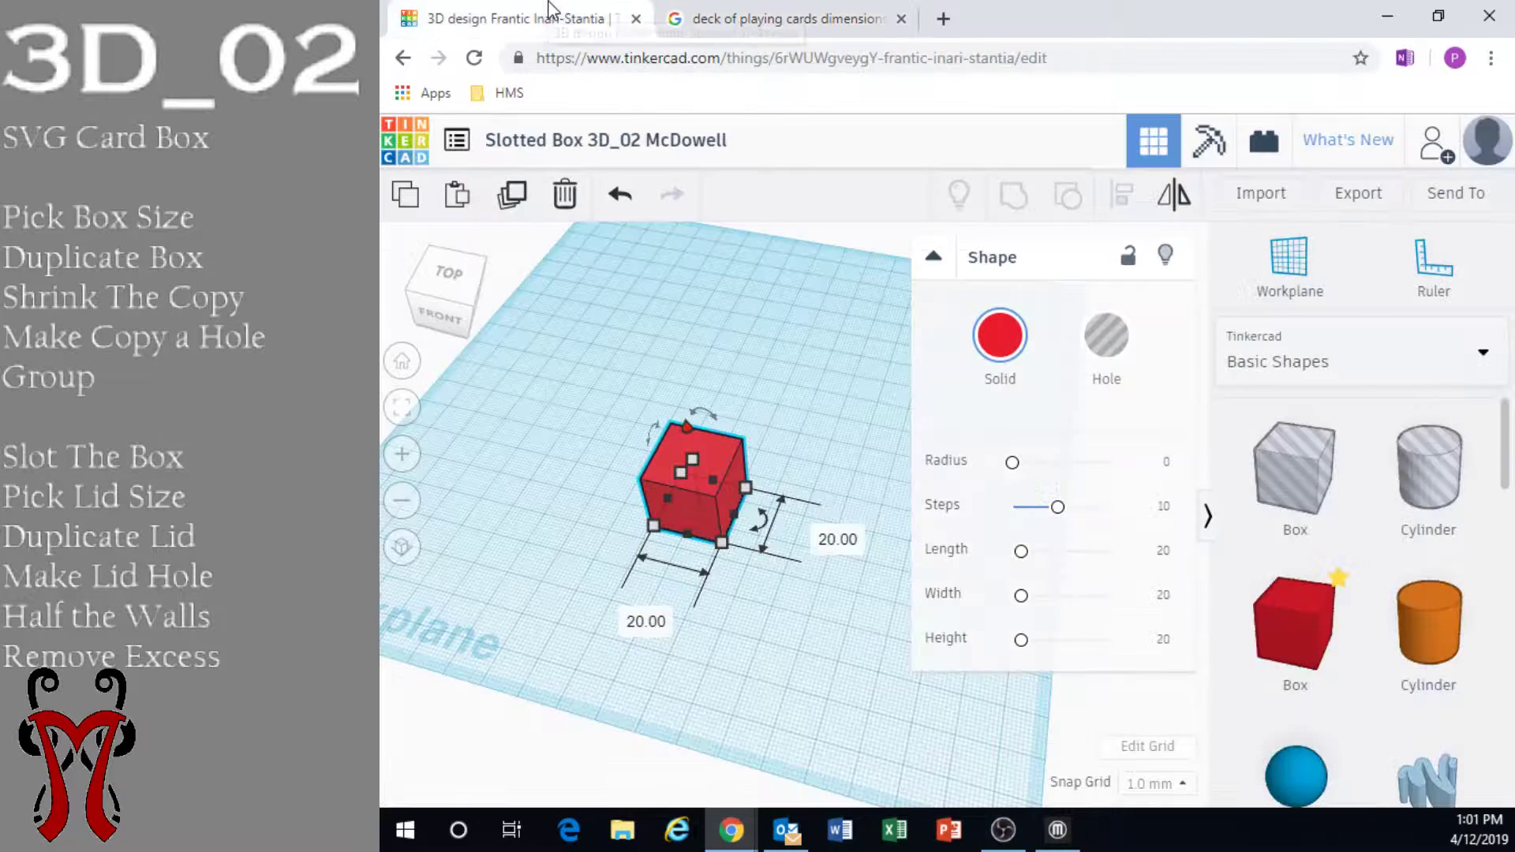
{"action": "left_click", "coordinate": [724, 542]}
{"action": "left_click", "coordinate": [837, 543]}
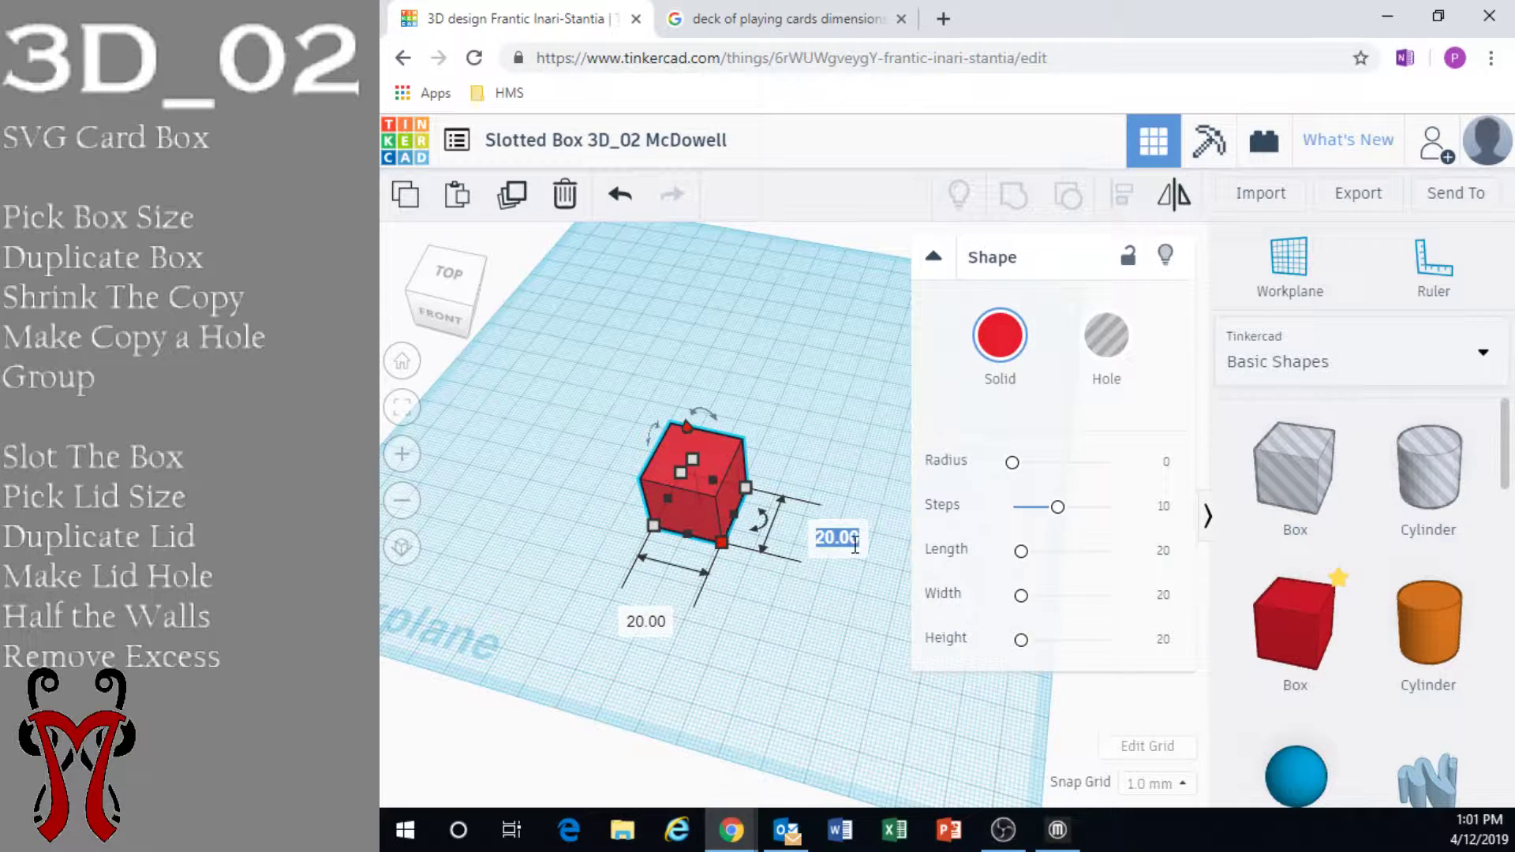
{"action": "type", "text": "89"}
{"action": "key", "text": "Return"}
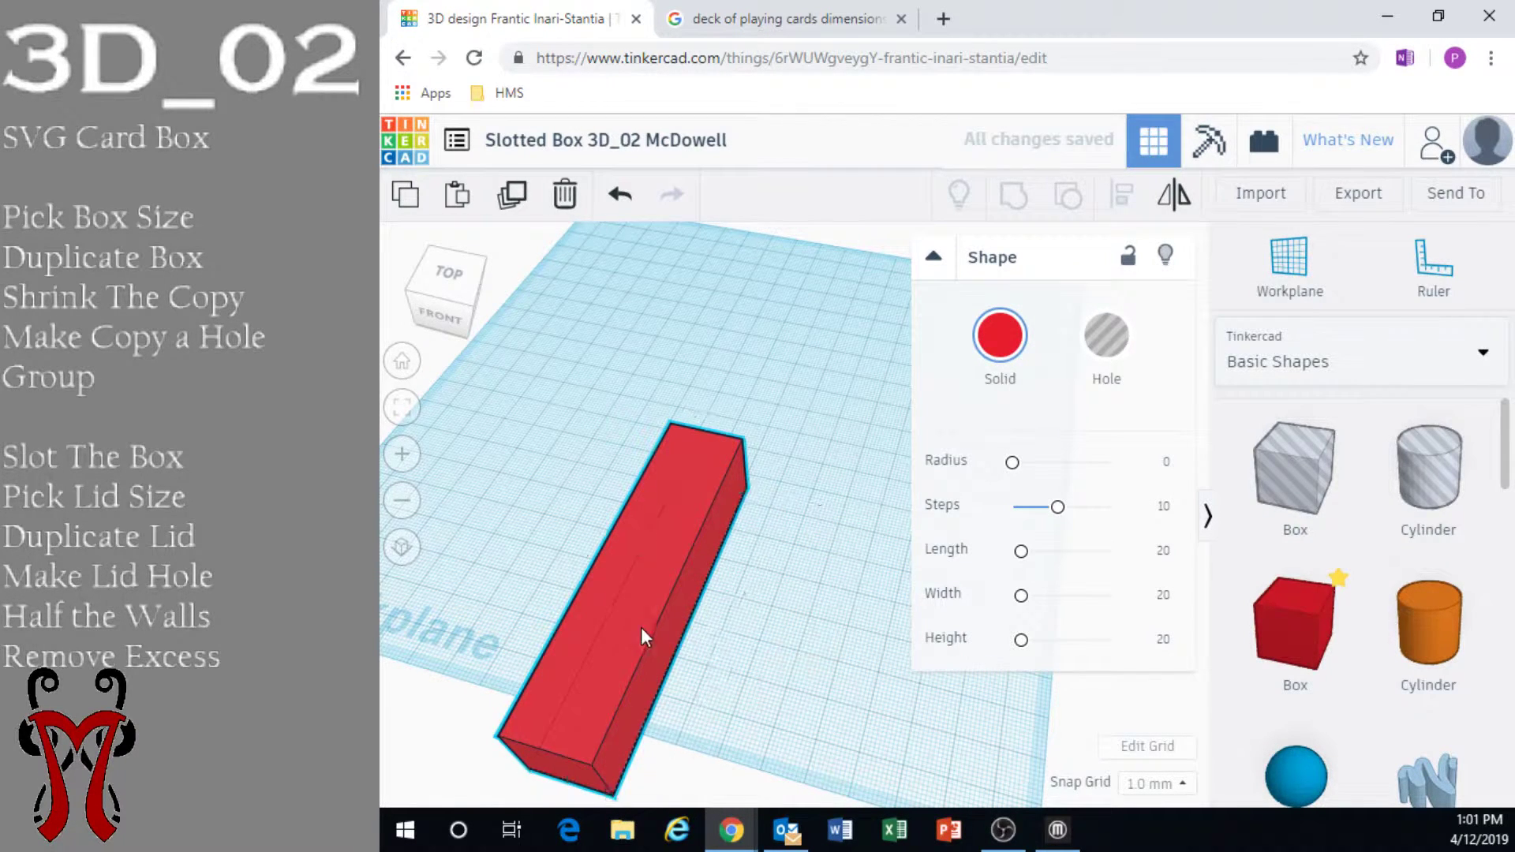
Move the lengthened box toward the back of the workplane and set its width to 64 mm
{"action": "left_click_drag", "start_coordinate": [641, 626], "coordinate": [703, 429]}
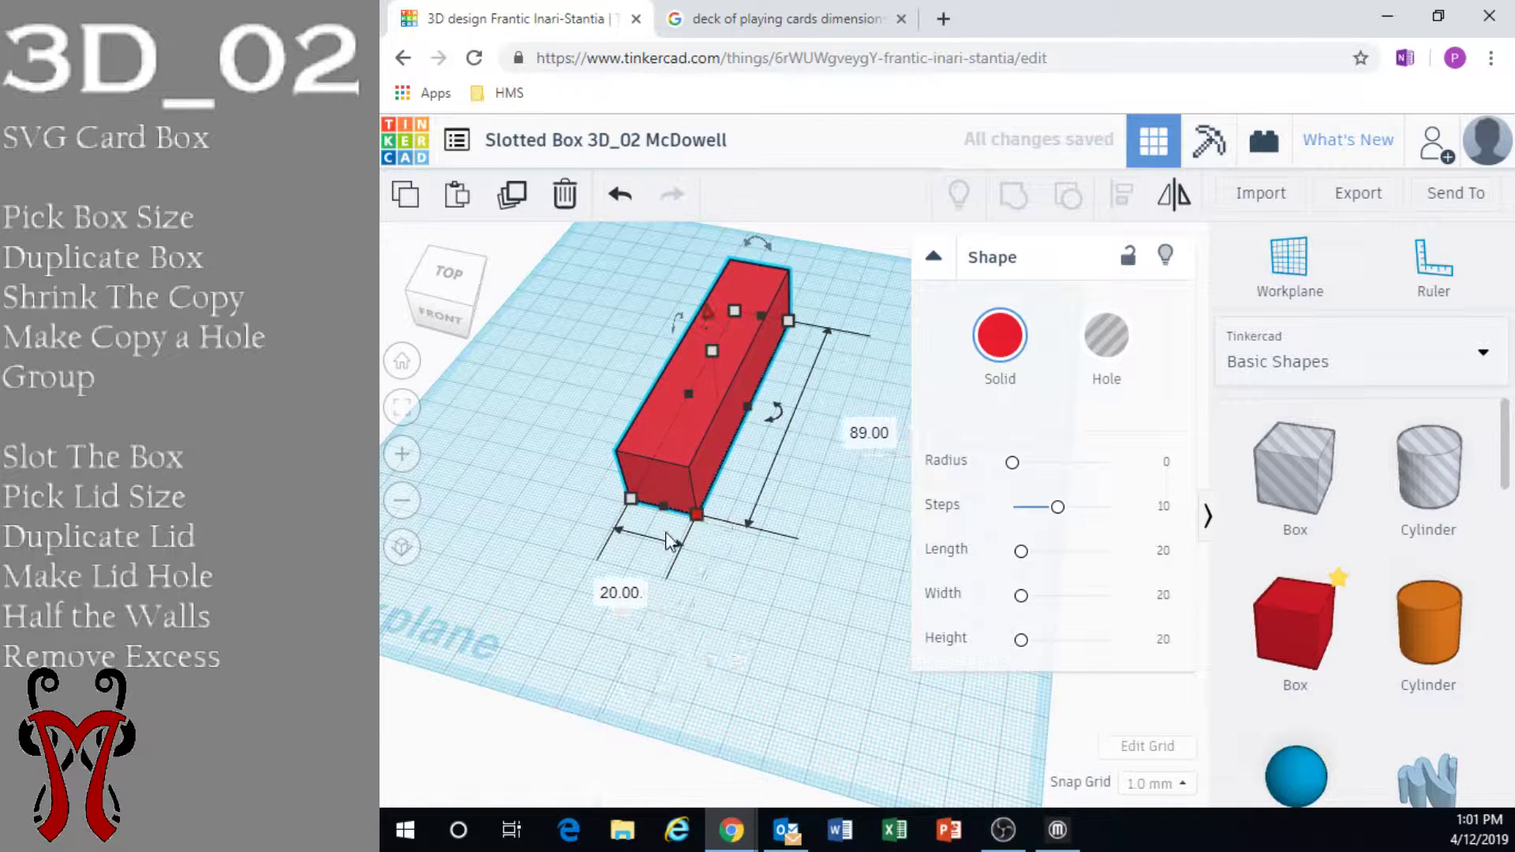
{"action": "left_click", "coordinate": [624, 595]}
{"action": "key", "text": "Return"}
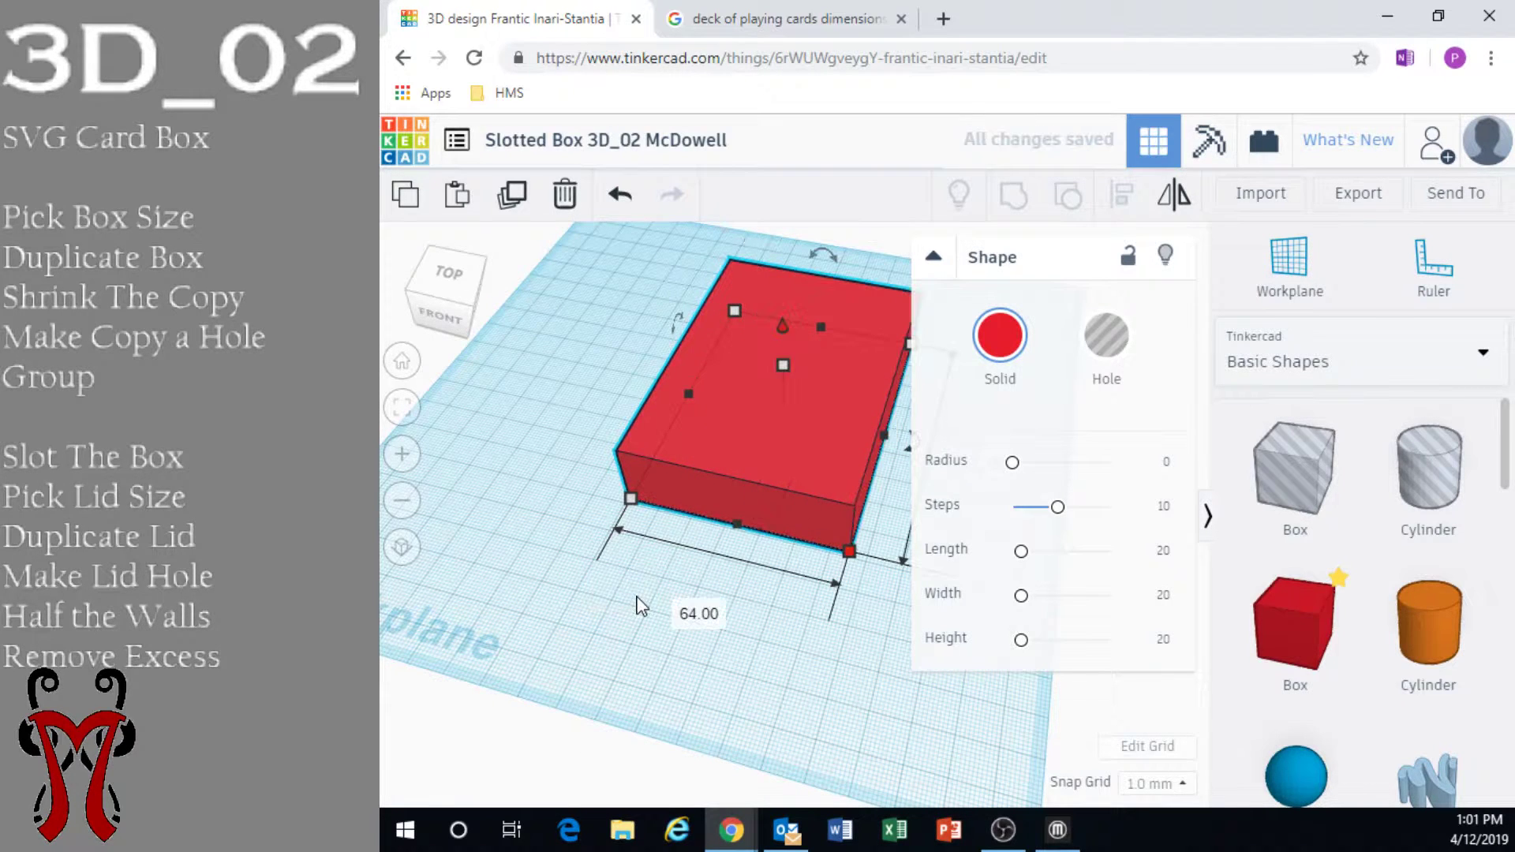
Compare the card measurements in the Google results tab with the resized box's length and width in the design
{"action": "left_click", "coordinate": [777, 18]}
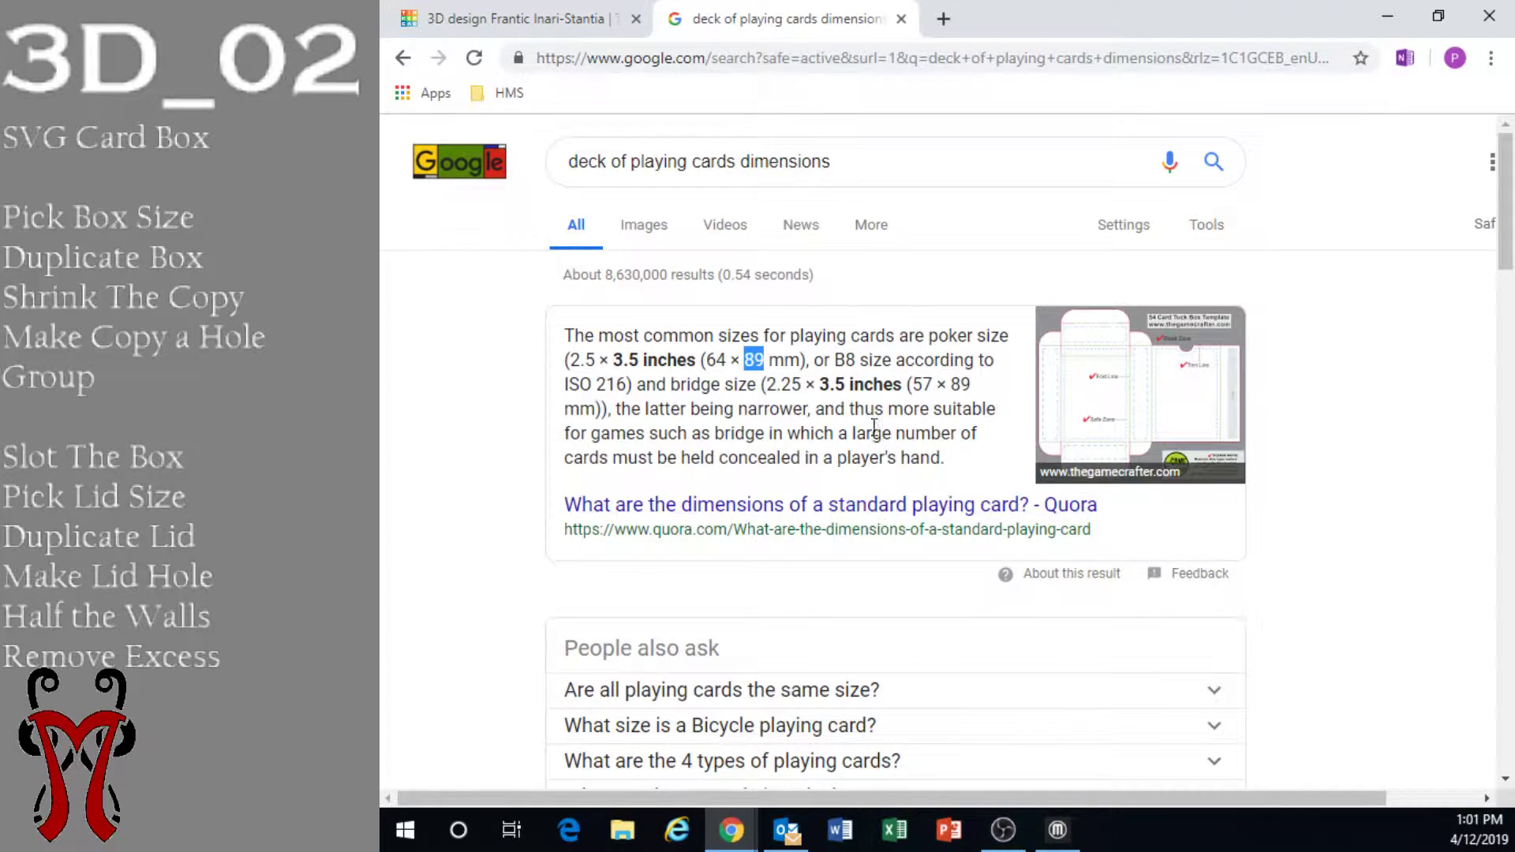
{"action": "left_click", "coordinate": [520, 18]}
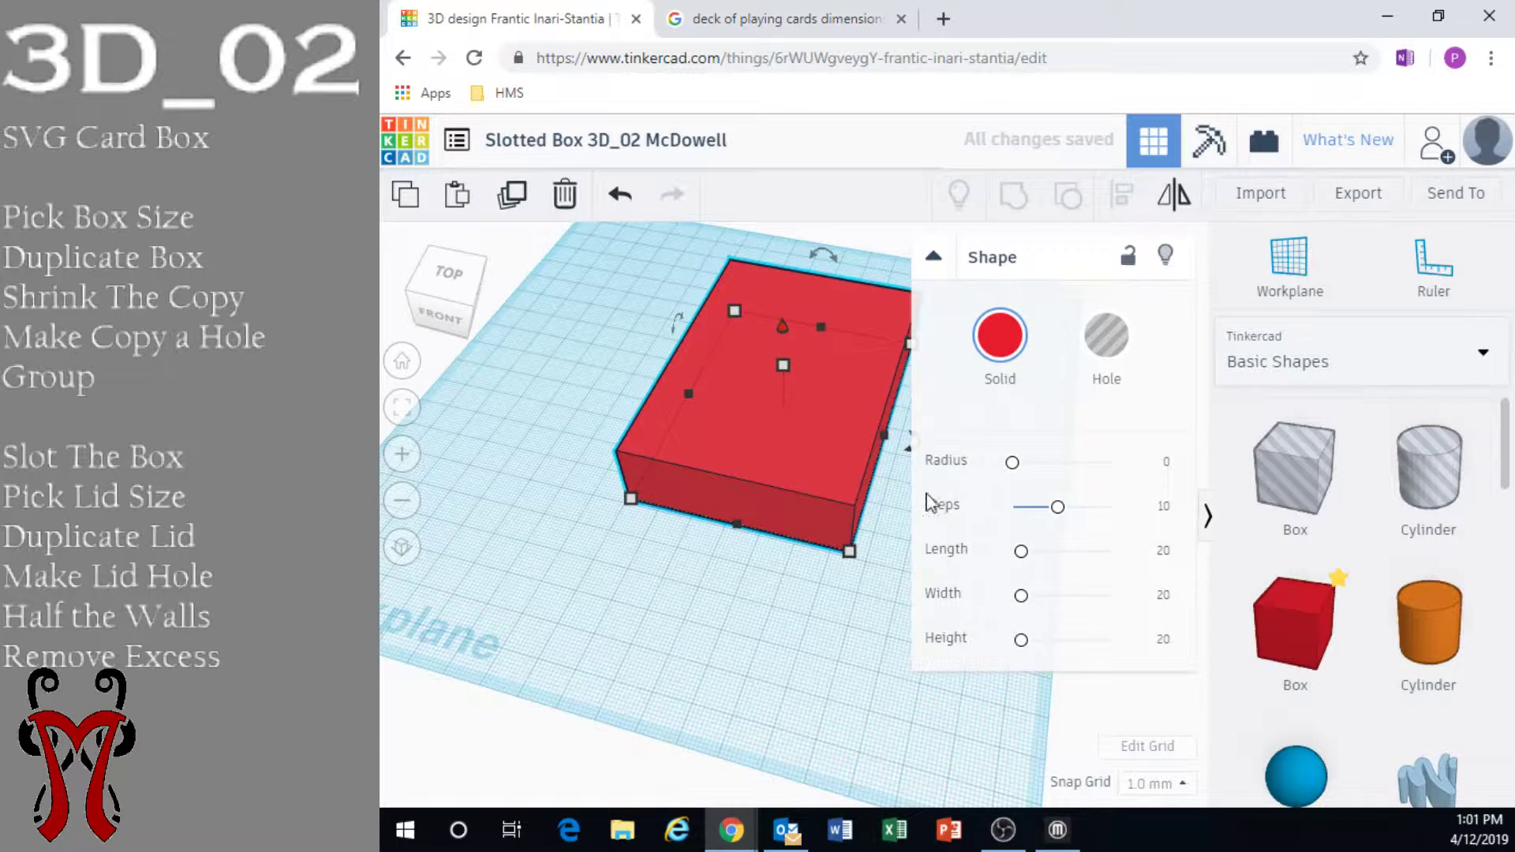
{"action": "mouse_move", "coordinate": [849, 555]}
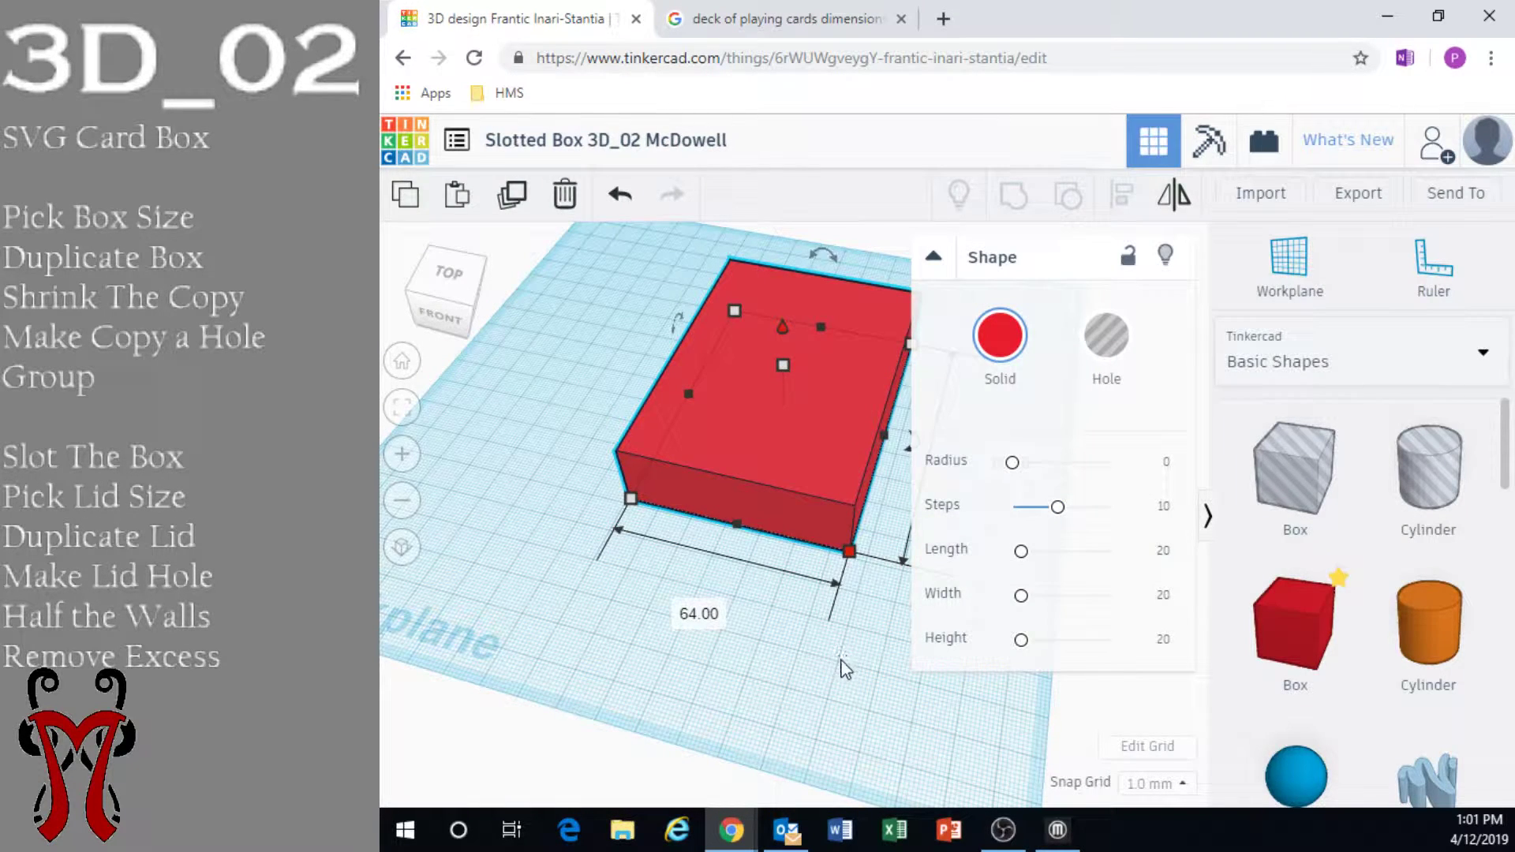
{"action": "scroll", "coordinate": [842, 661], "scroll_direction": "down", "scroll_amount": 3}
{"action": "middle_click_drag", "start_coordinate": [656, 664], "coordinate": [507, 641]}
{"action": "scroll", "coordinate": [508, 640], "scroll_direction": "up", "scroll_amount": 3}
{"action": "mouse_move", "coordinate": [695, 536]}
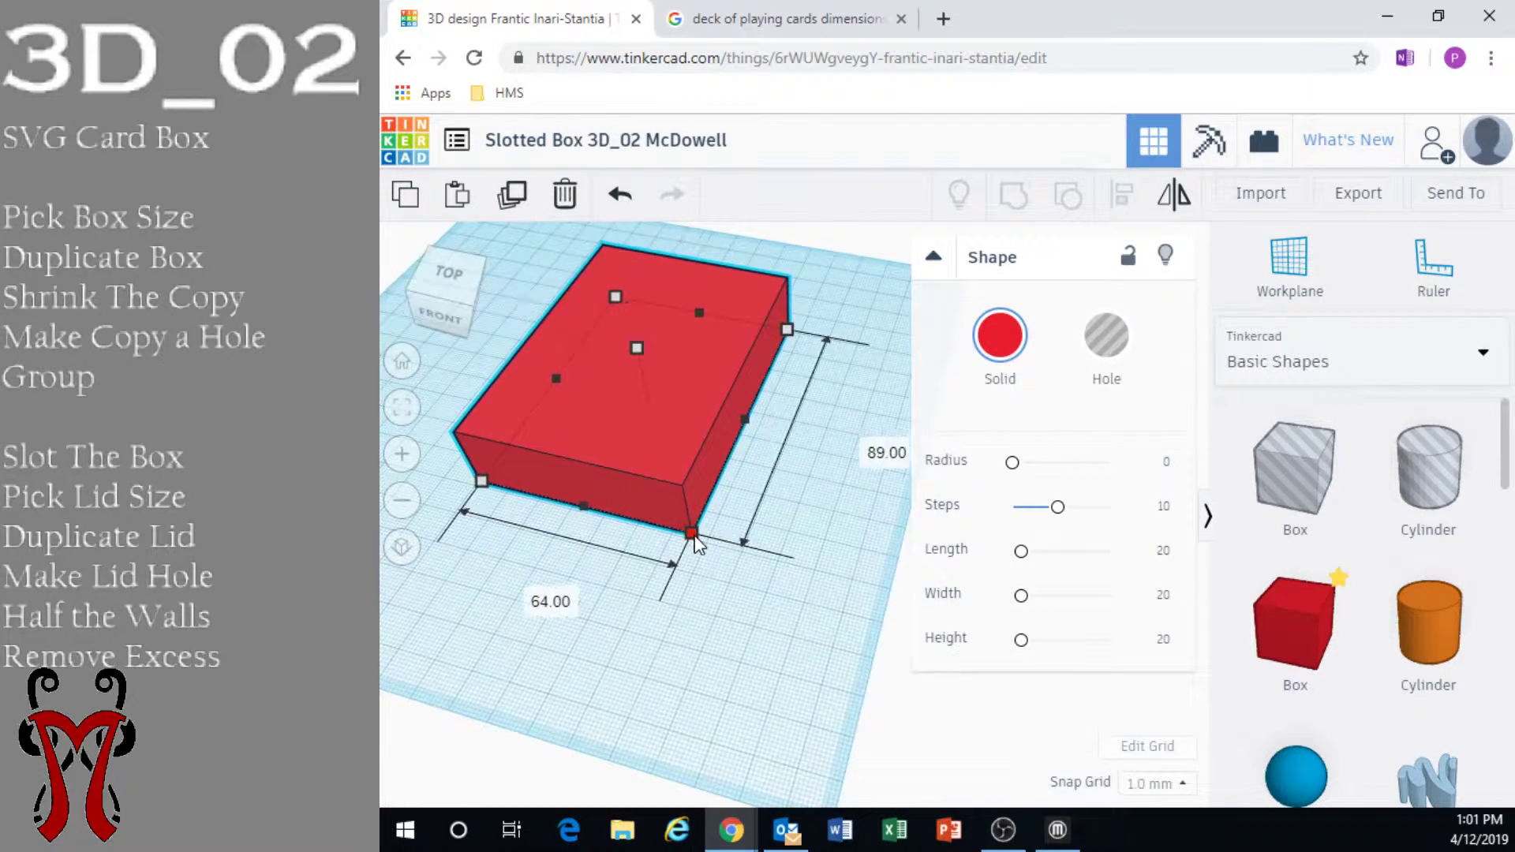
{"action": "left_click", "coordinate": [779, 646]}
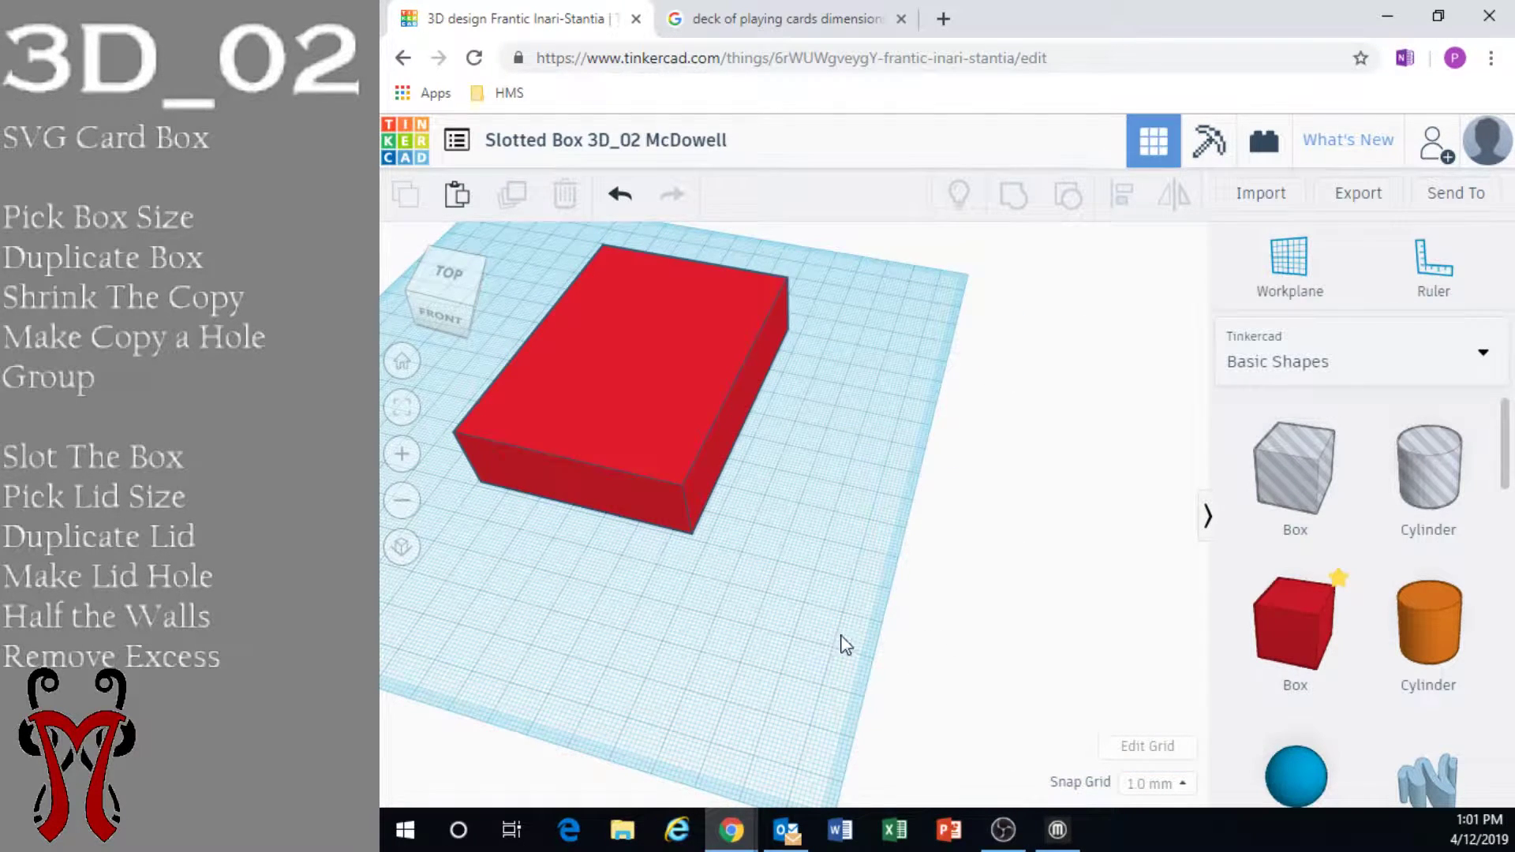
{"action": "right_click_drag", "start_coordinate": [845, 646], "coordinate": [864, 549]}
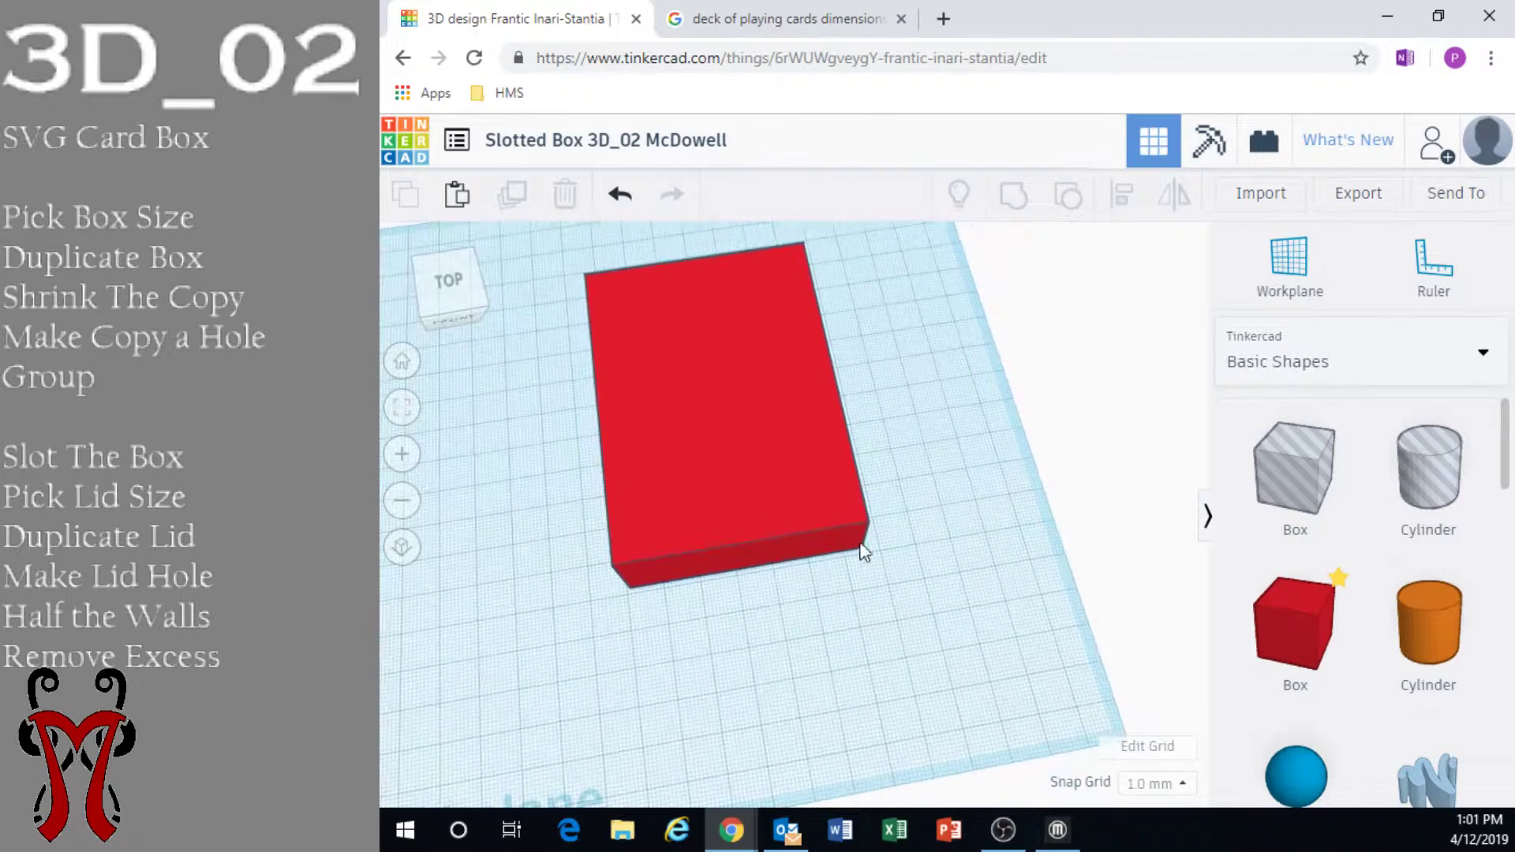
Examine the card-sized box's thickness, front face and corners from several angles
{"action": "left_click", "coordinate": [772, 489]}
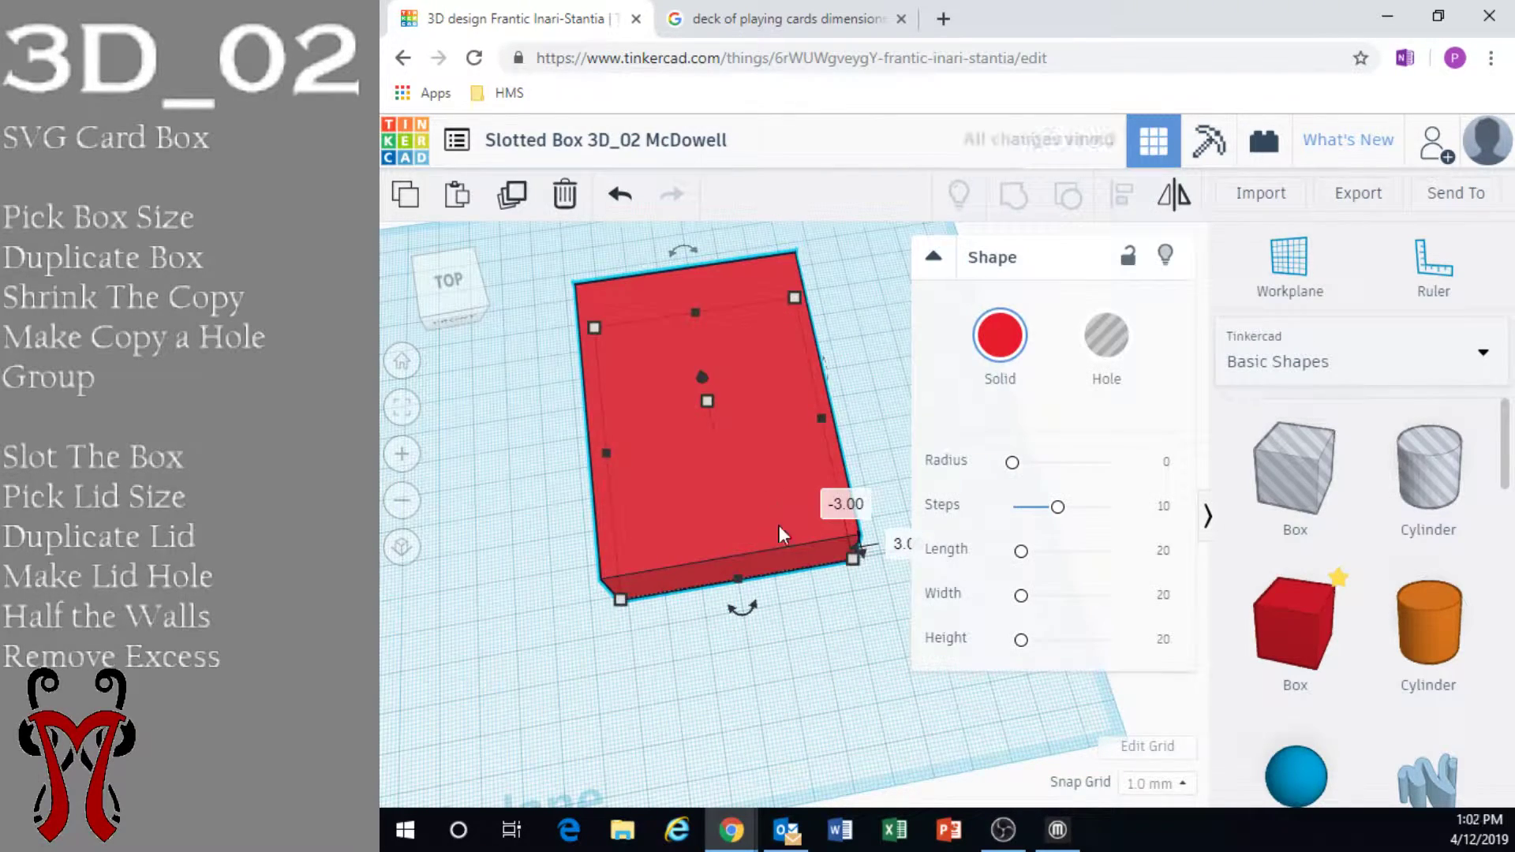
{"action": "right_click_drag", "start_coordinate": [779, 524], "coordinate": [753, 555]}
{"action": "scroll", "coordinate": [753, 555], "scroll_direction": "up", "scroll_amount": 3}
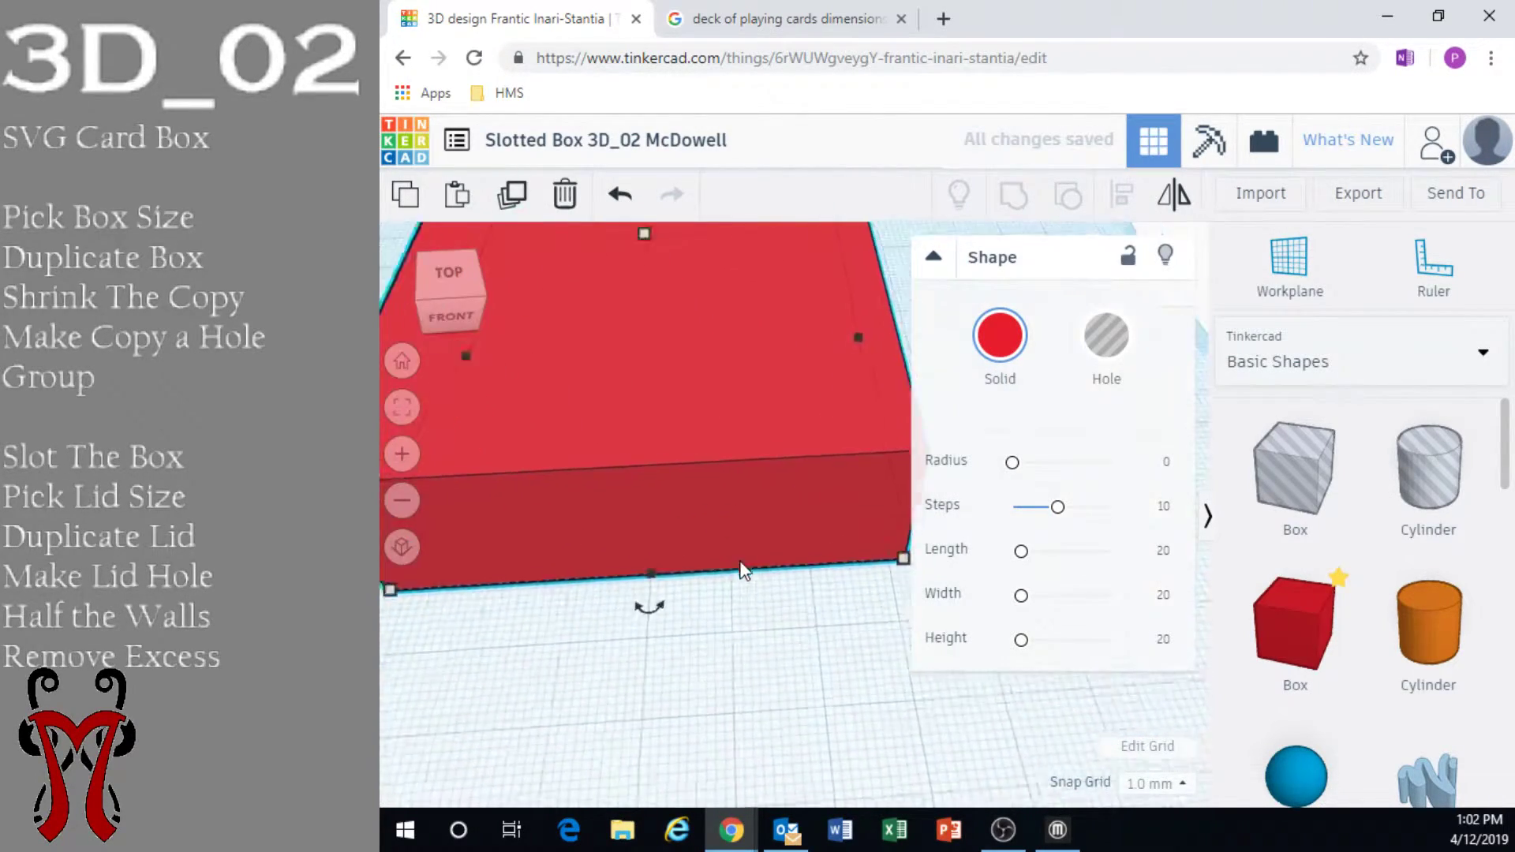
{"action": "middle_click_drag", "start_coordinate": [669, 600], "coordinate": [821, 577]}
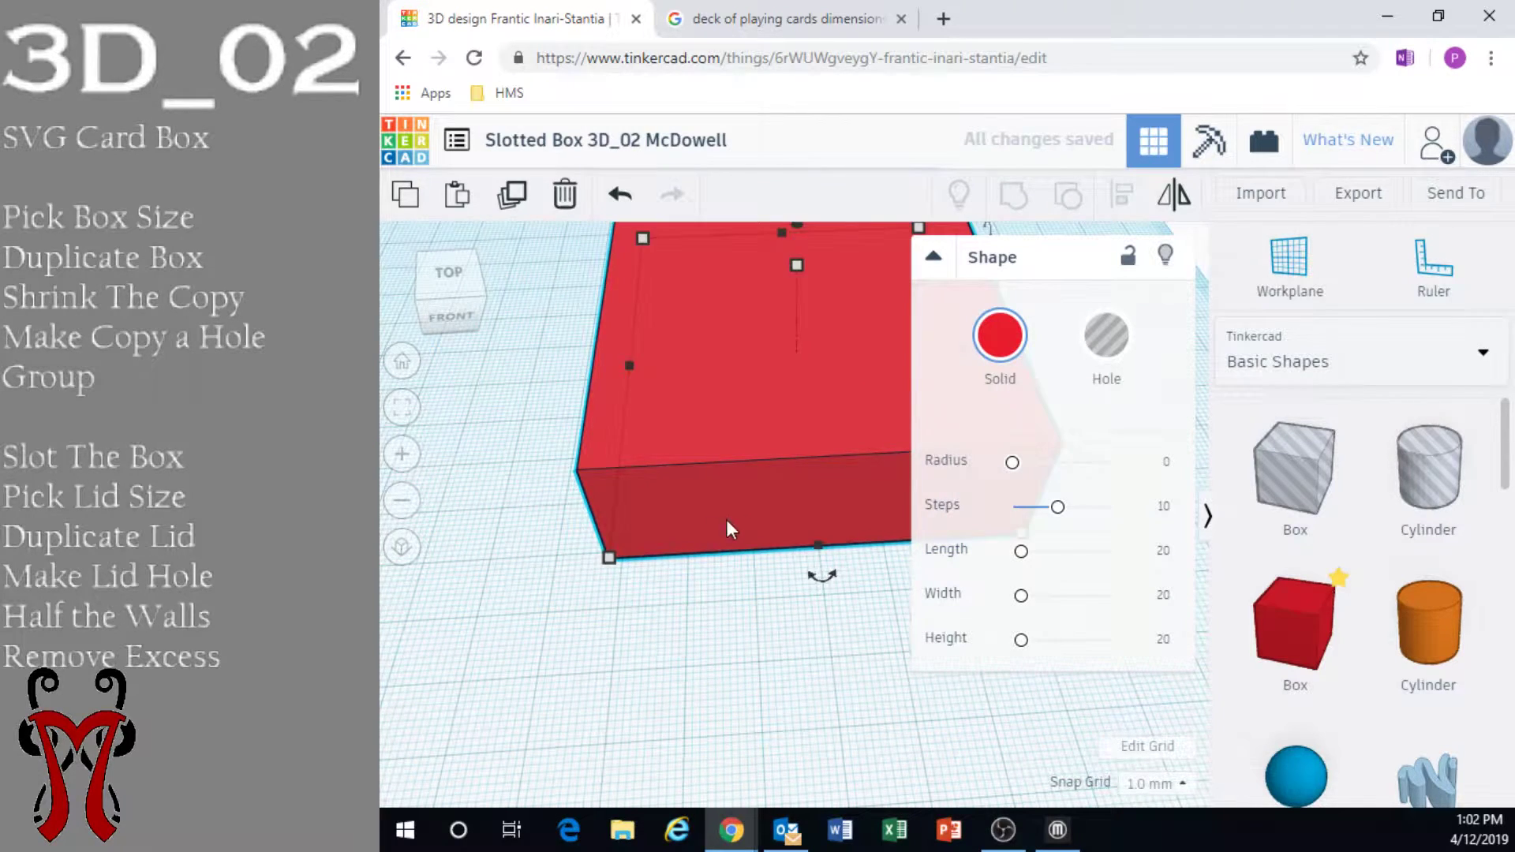
{"action": "mouse_move", "coordinate": [727, 522]}
{"action": "left_mouse_down"}
{"action": "mouse_move", "coordinate": [755, 511]}
{"action": "mouse_move", "coordinate": [745, 494]}
{"action": "mouse_move", "coordinate": [740, 511]}
{"action": "left_mouse_up"}
{"action": "left_click", "coordinate": [762, 634]}
{"action": "right_click_drag", "start_coordinate": [812, 622], "coordinate": [772, 661]}
{"action": "left_click", "coordinate": [743, 542]}
{"action": "left_click", "coordinate": [811, 642]}
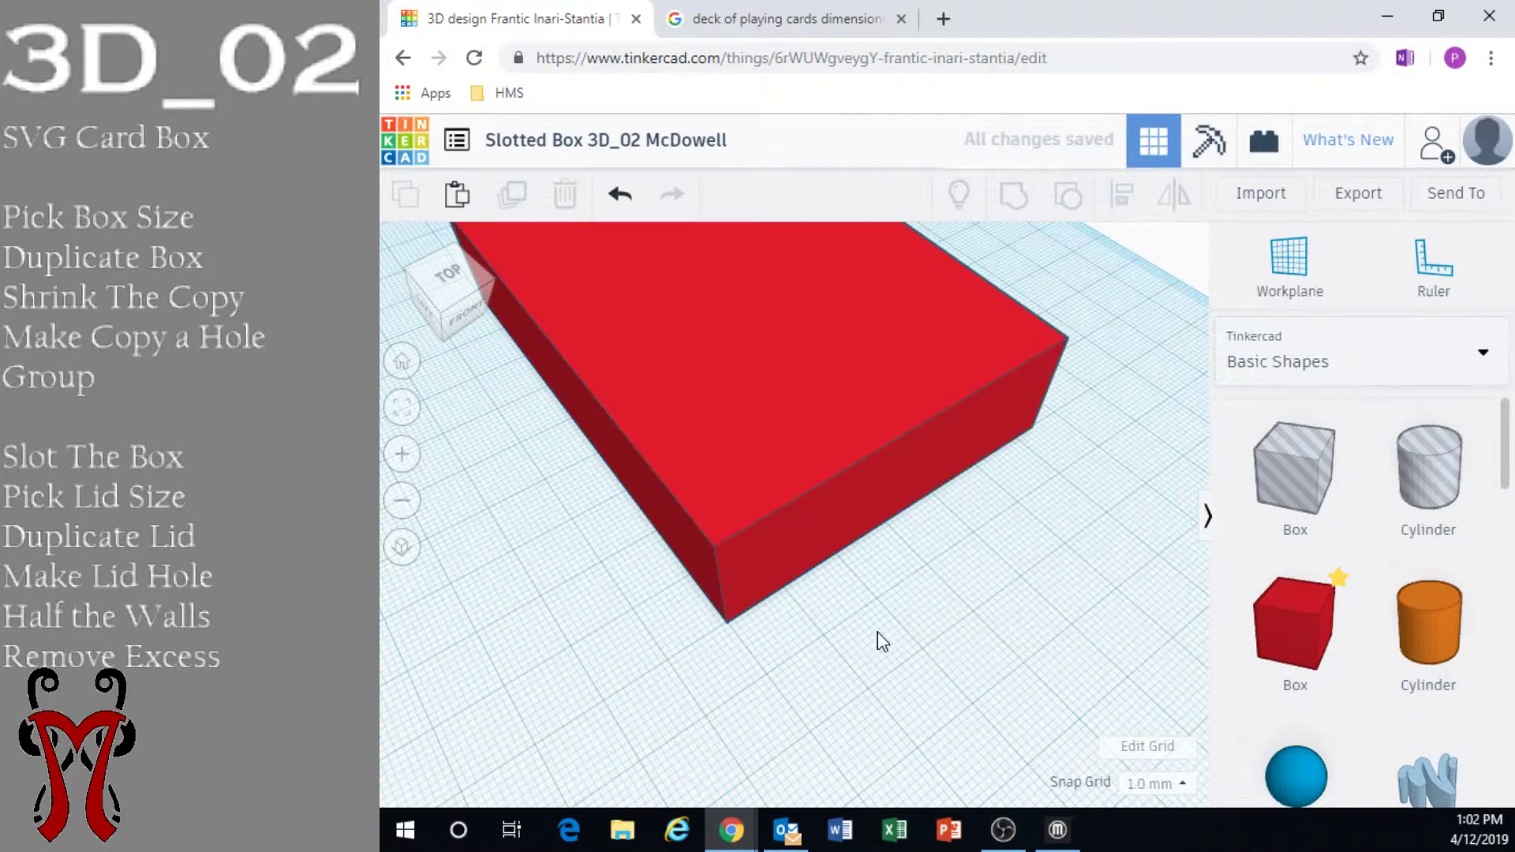
{"action": "right_click_drag", "start_coordinate": [878, 631], "coordinate": [775, 436]}
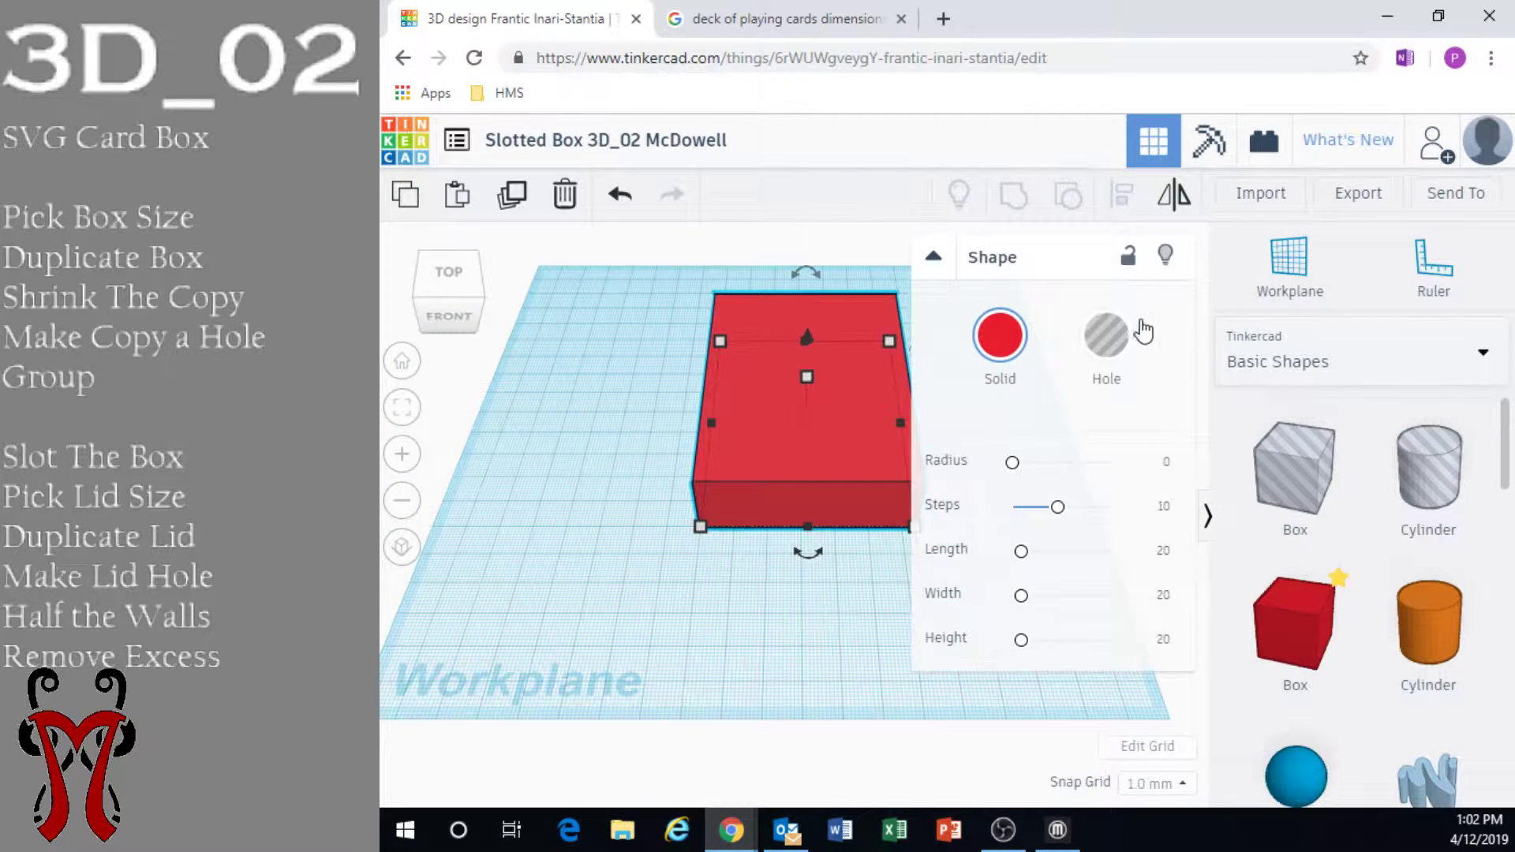
Turn the card-sized box into a hole and move it about 28 mm toward the workplane's left side
{"action": "left_click", "coordinate": [1106, 336]}
{"action": "right_click_drag", "start_coordinate": [765, 513], "coordinate": [575, 500]}
{"action": "right_click_drag", "start_coordinate": [740, 461], "coordinate": [920, 260]}
{"action": "left_click", "coordinate": [811, 637]}
{"action": "right_click_drag", "start_coordinate": [811, 639], "coordinate": [815, 456]}
{"action": "left_click", "coordinate": [815, 456]}
{"action": "right_click_drag", "start_coordinate": [841, 531], "coordinate": [797, 472]}
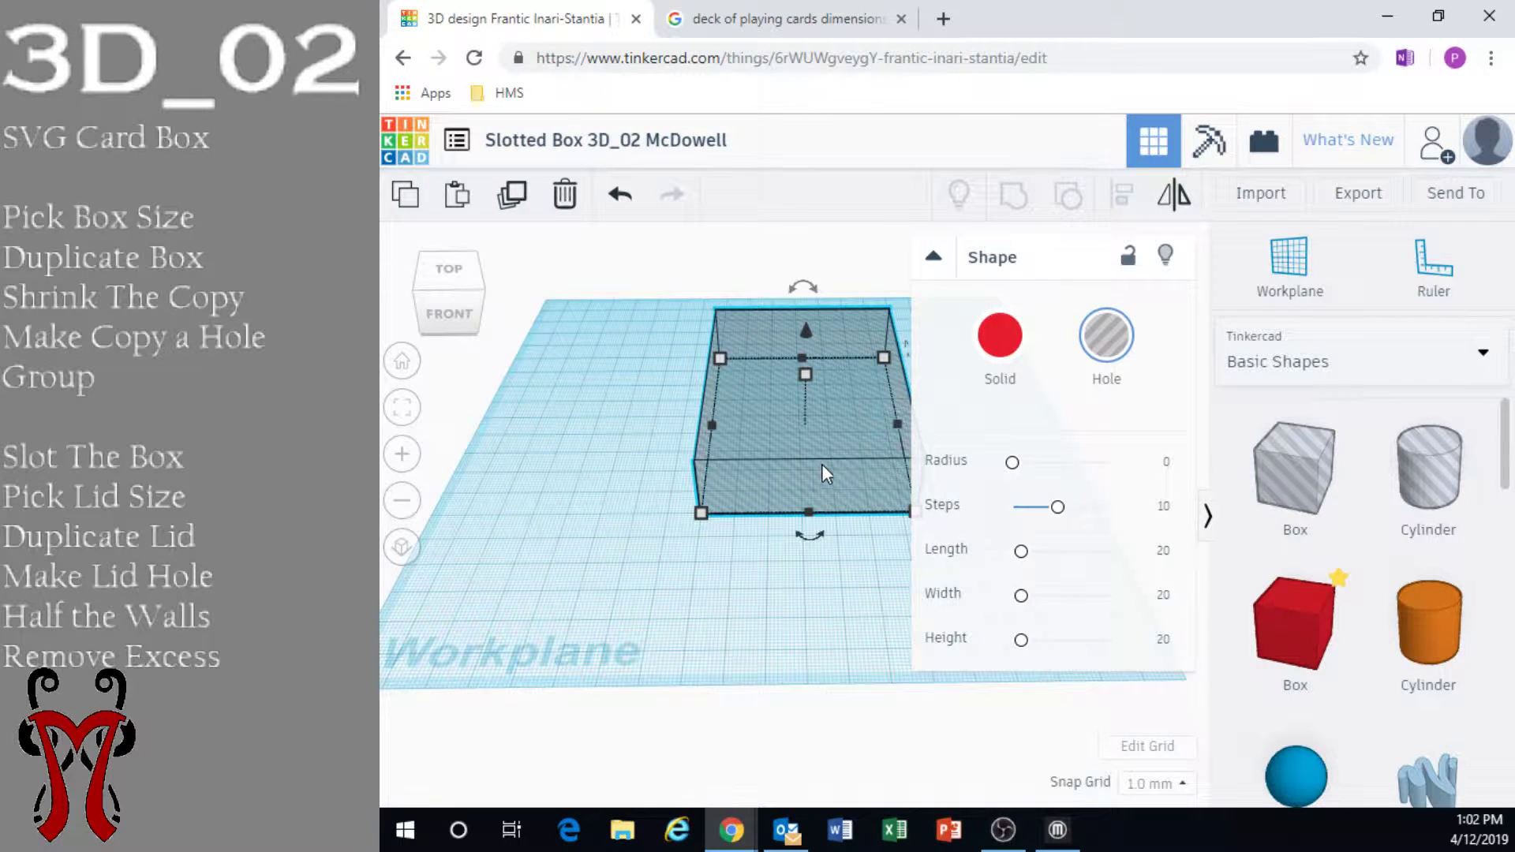
{"action": "left_click_drag", "start_coordinate": [819, 455], "coordinate": [721, 456]}
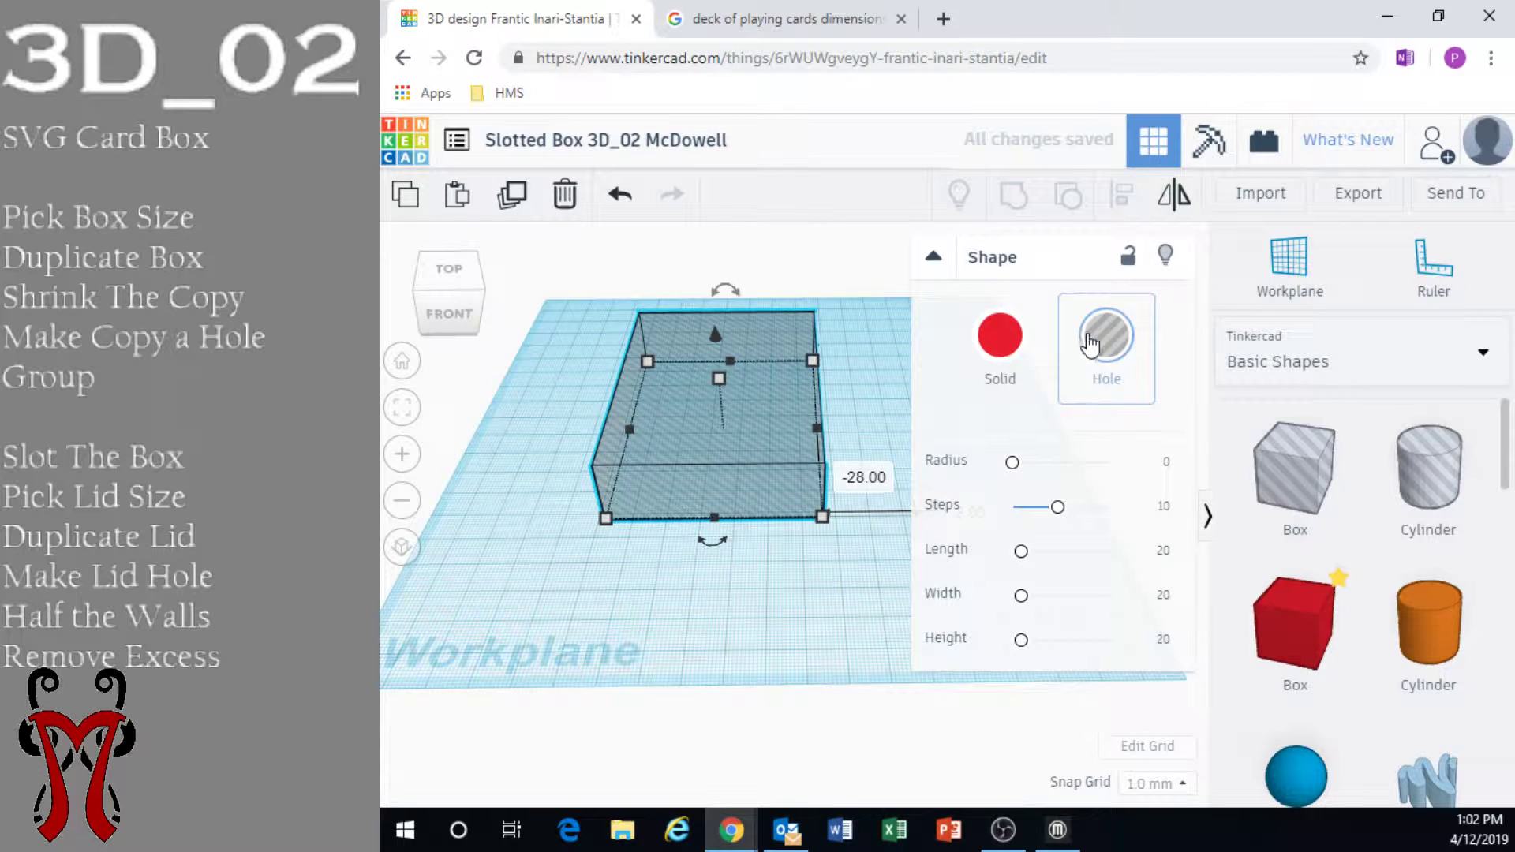
Duplicate the hole box in place and stretch the copy upward well above the original's height
{"action": "left_click", "coordinate": [516, 195]}
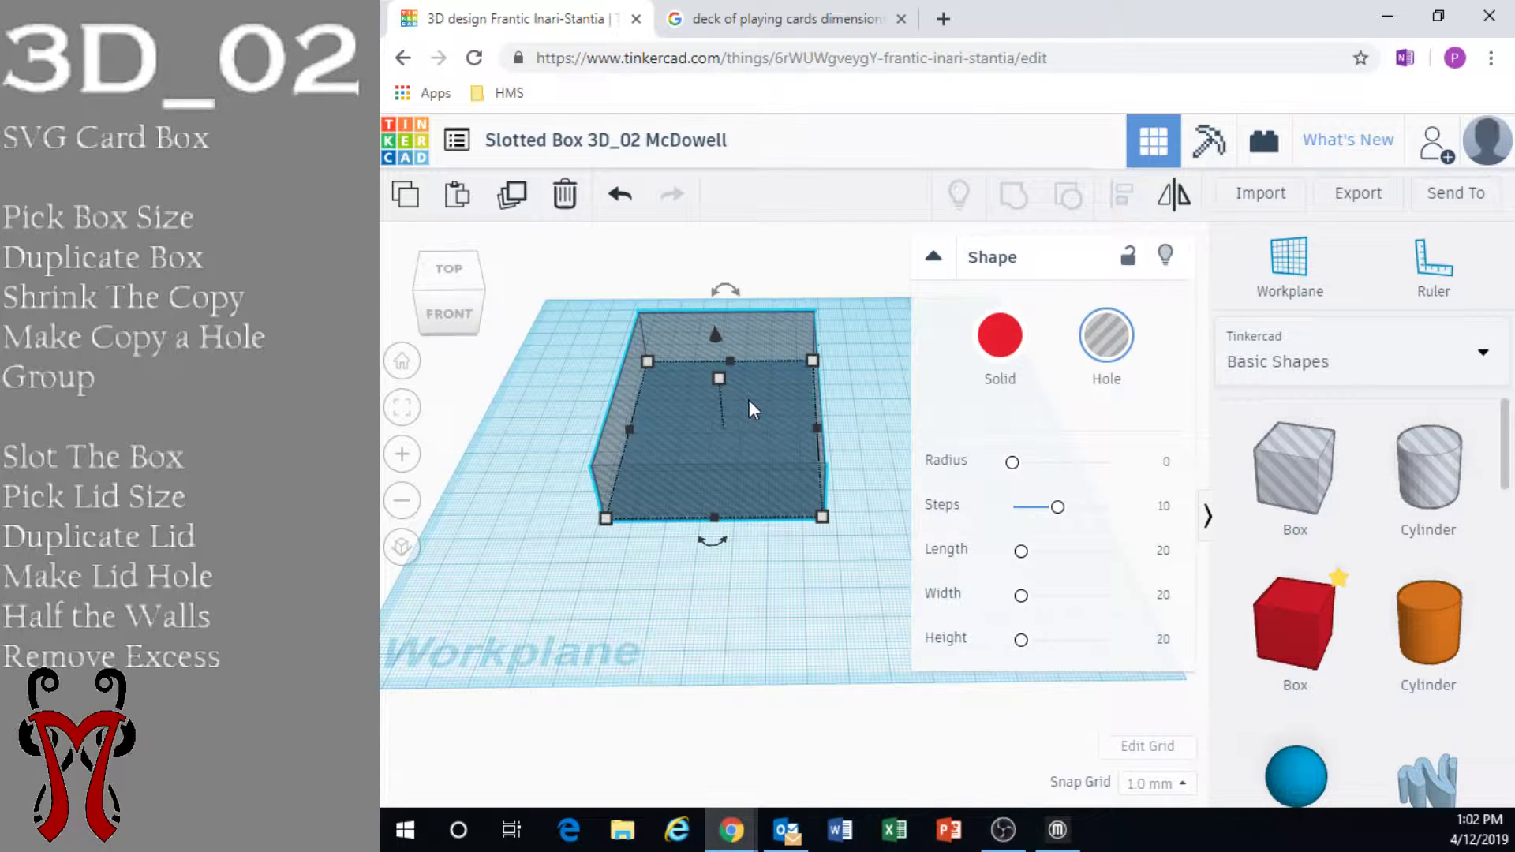
{"action": "mouse_move", "coordinate": [715, 335]}
{"action": "left_mouse_down"}
{"action": "mouse_move", "coordinate": [722, 235]}
{"action": "mouse_move", "coordinate": [714, 337]}
{"action": "mouse_move", "coordinate": [714, 324]}
{"action": "mouse_move", "coordinate": [732, 341]}
{"action": "left_mouse_up"}
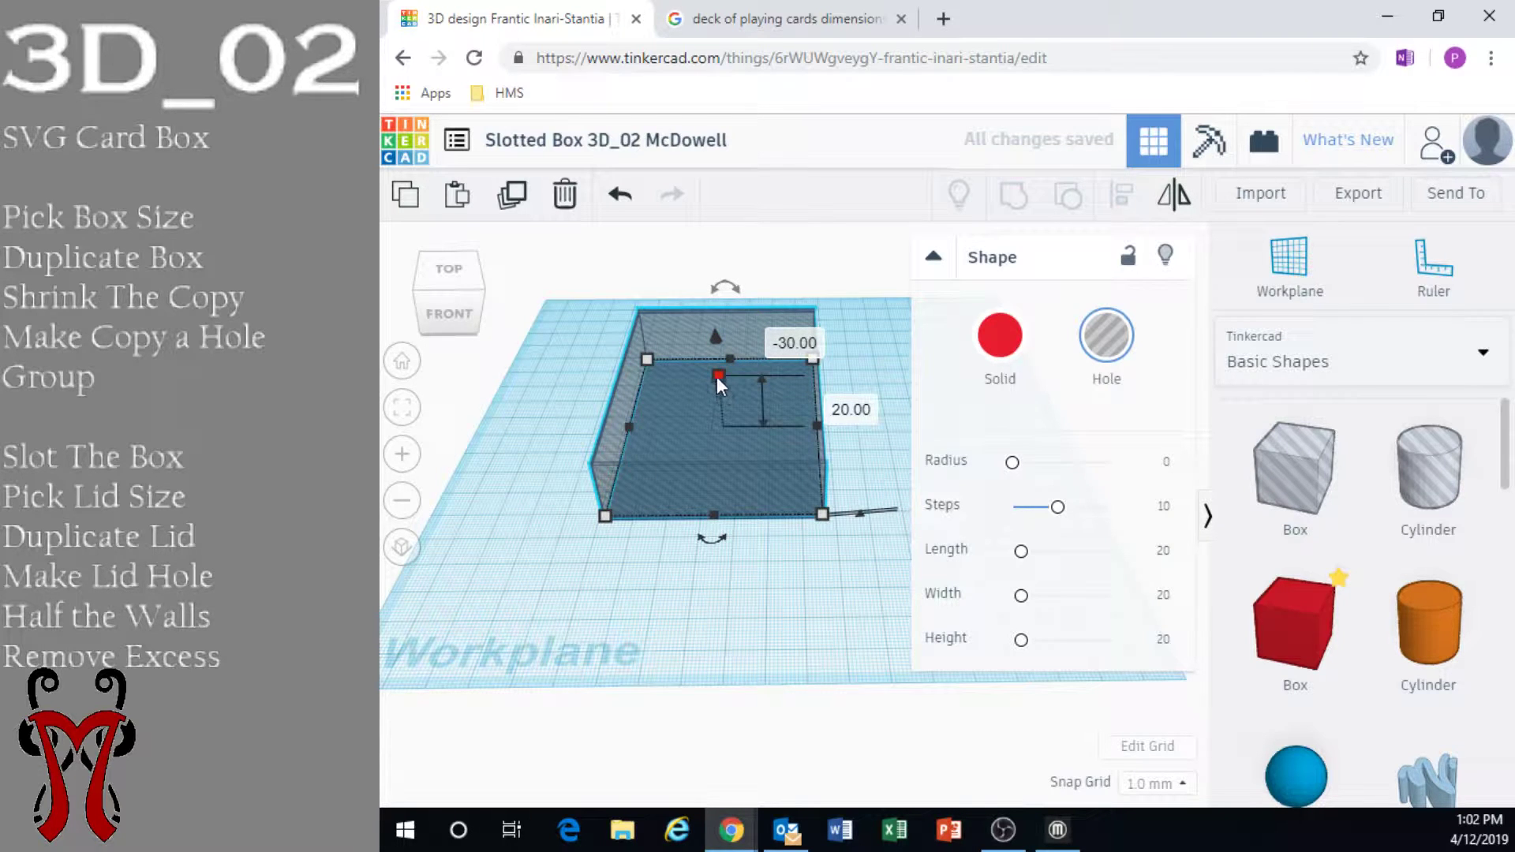
{"action": "left_click_drag", "start_coordinate": [716, 376], "coordinate": [718, 345]}
{"action": "mouse_move", "coordinate": [802, 439]}
{"action": "right_mouse_down"}
{"action": "mouse_move", "coordinate": [626, 362]}
{"action": "mouse_move", "coordinate": [656, 426]}
{"action": "mouse_move", "coordinate": [811, 454]}
{"action": "mouse_move", "coordinate": [778, 443]}
{"action": "right_mouse_up"}
{"action": "scroll", "coordinate": [707, 412], "scroll_direction": "down", "scroll_amount": 3}
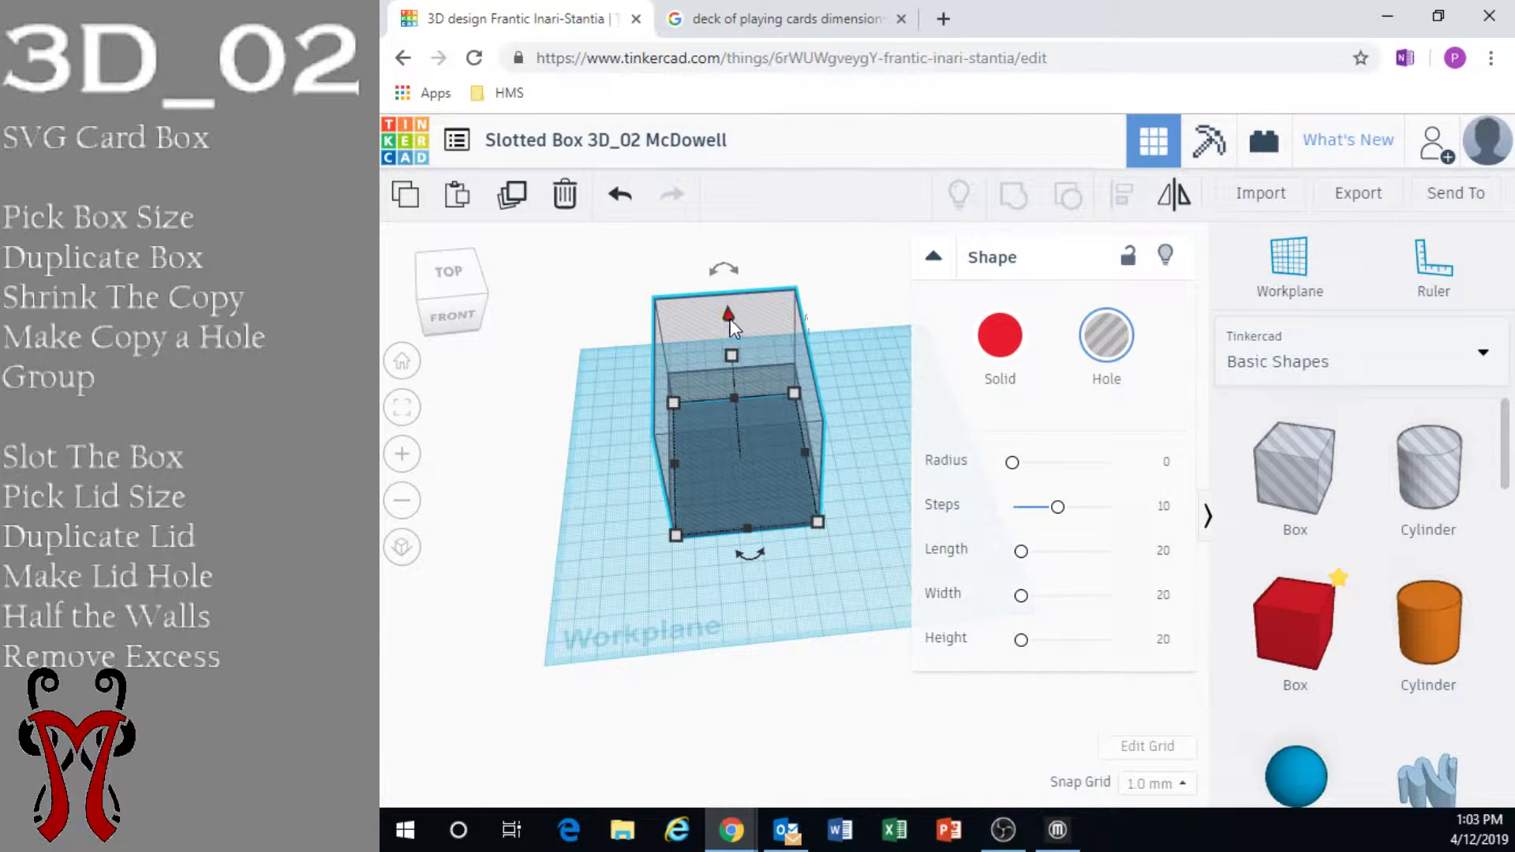
Move the tall hole copy away toward the workplane's back right and make the original box solid again
{"action": "left_click_drag", "start_coordinate": [752, 462], "coordinate": [930, 347]}
{"action": "right_click_drag", "start_coordinate": [777, 505], "coordinate": [747, 458]}
{"action": "left_click", "coordinate": [747, 461]}
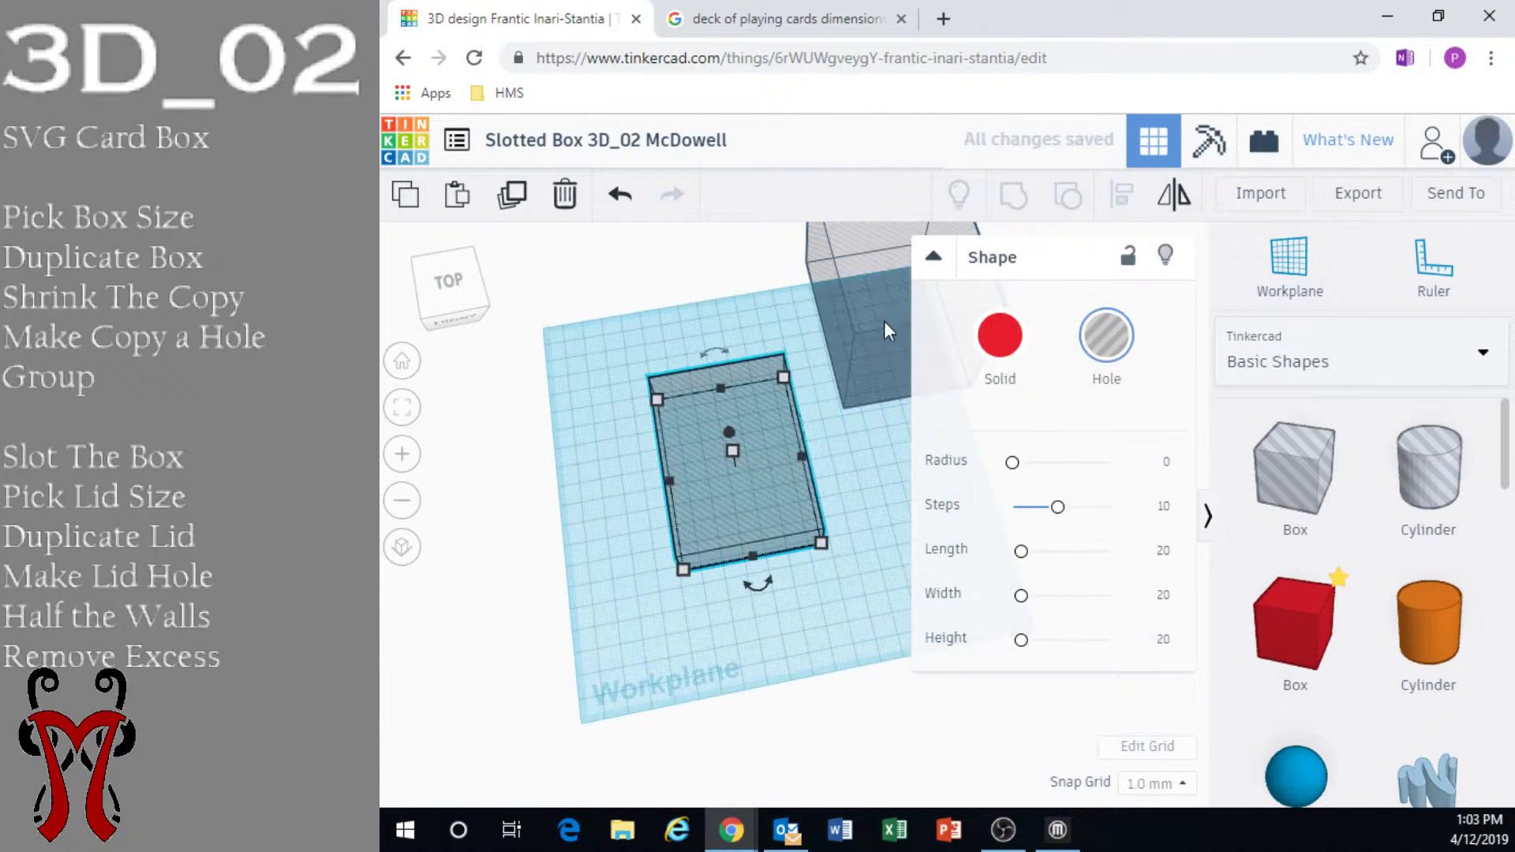
{"action": "right_click_drag", "start_coordinate": [813, 505], "coordinate": [835, 481]}
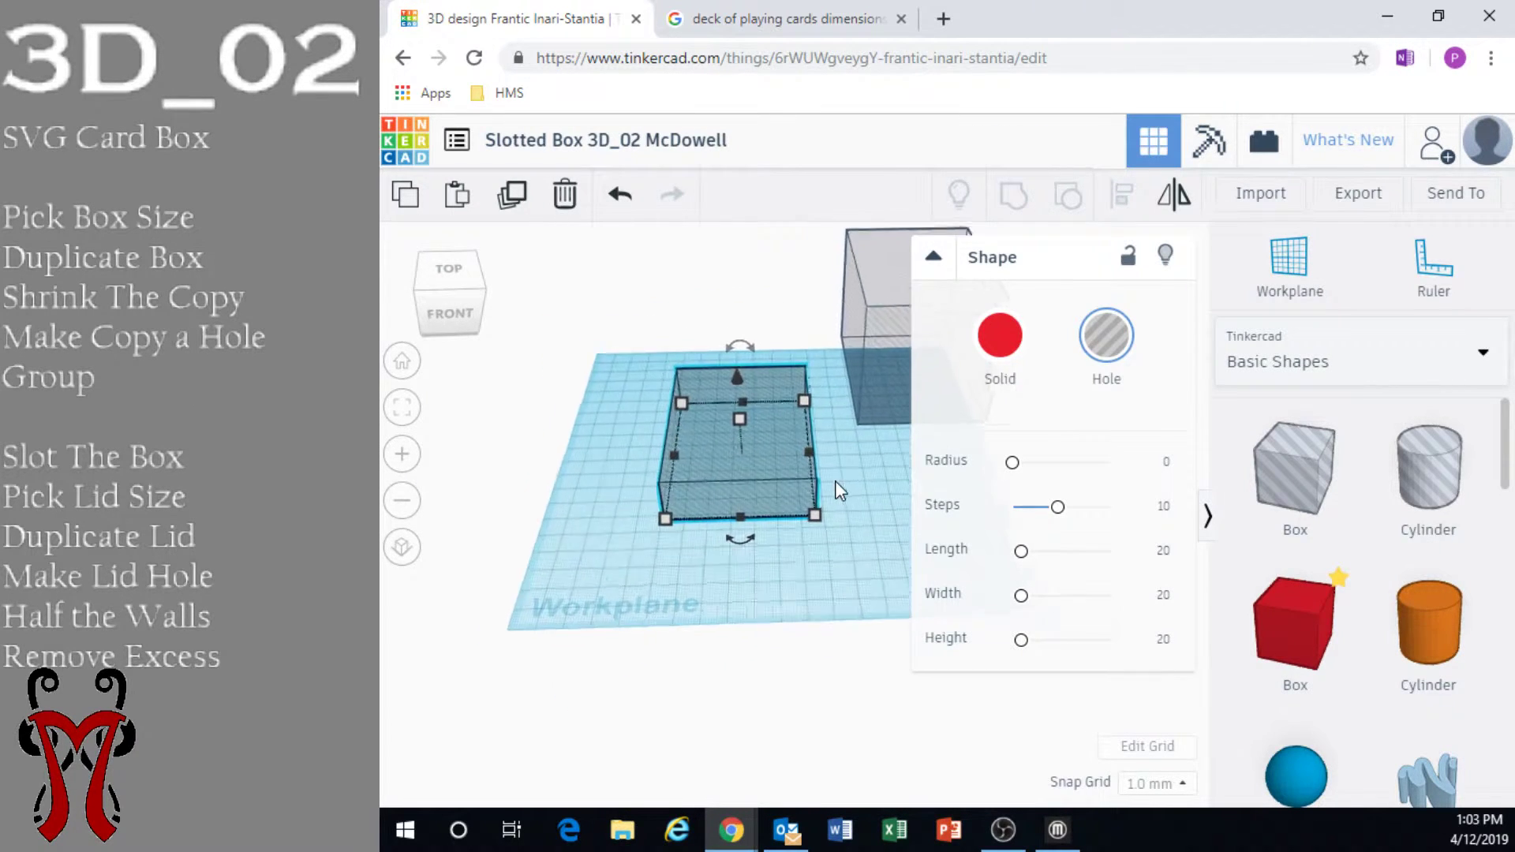
{"action": "scroll", "coordinate": [832, 477], "scroll_direction": "up", "scroll_amount": 3}
{"action": "scroll", "coordinate": [825, 470], "scroll_direction": "down", "scroll_amount": 3}
{"action": "left_click", "coordinate": [999, 335]}
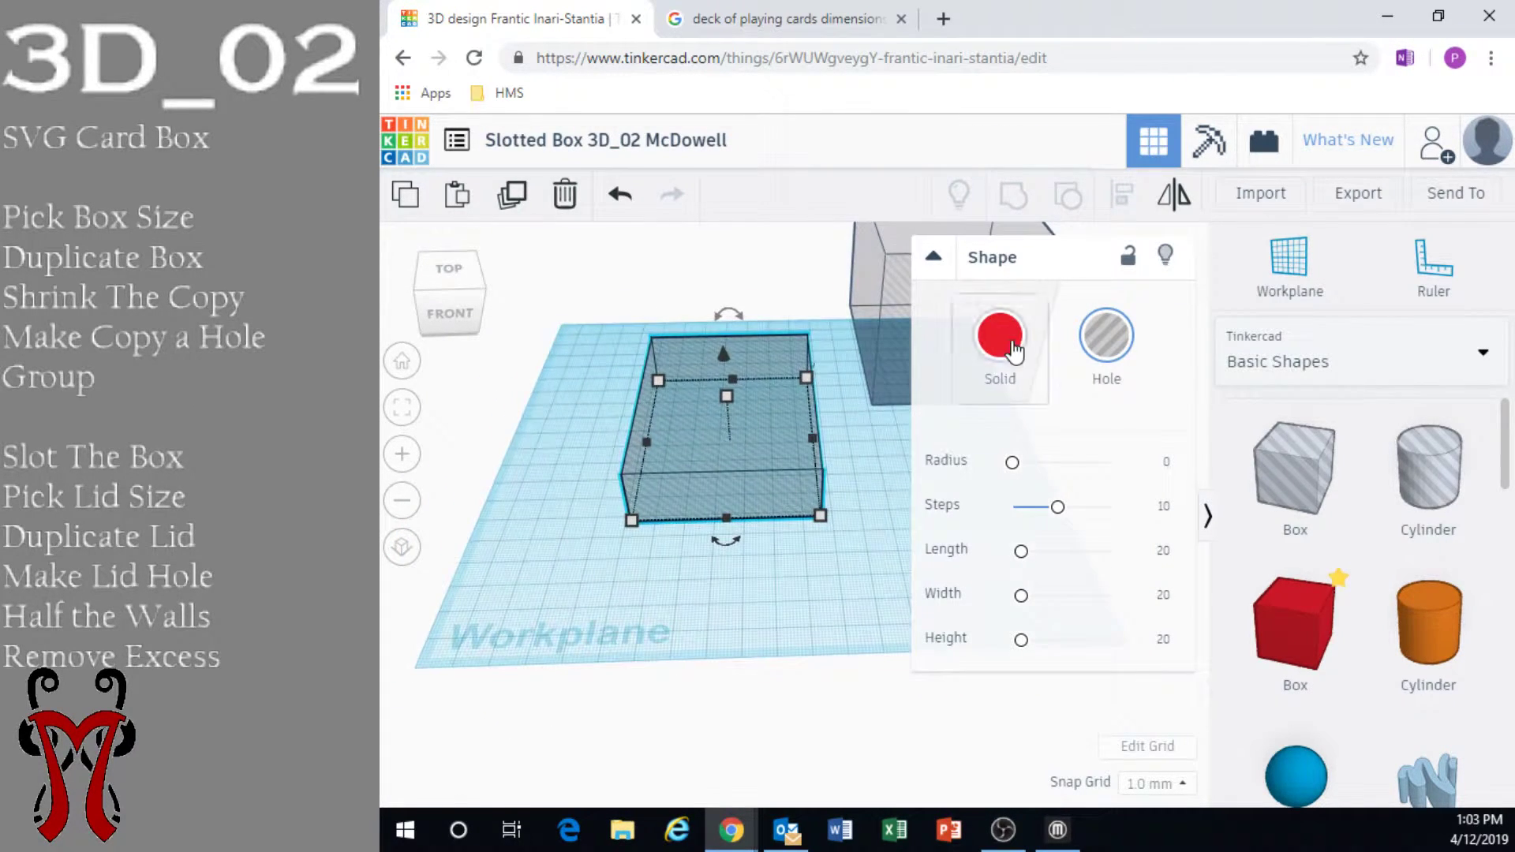
{"action": "left_click", "coordinate": [881, 511]}
{"action": "right_click_drag", "start_coordinate": [859, 474], "coordinate": [786, 600]}
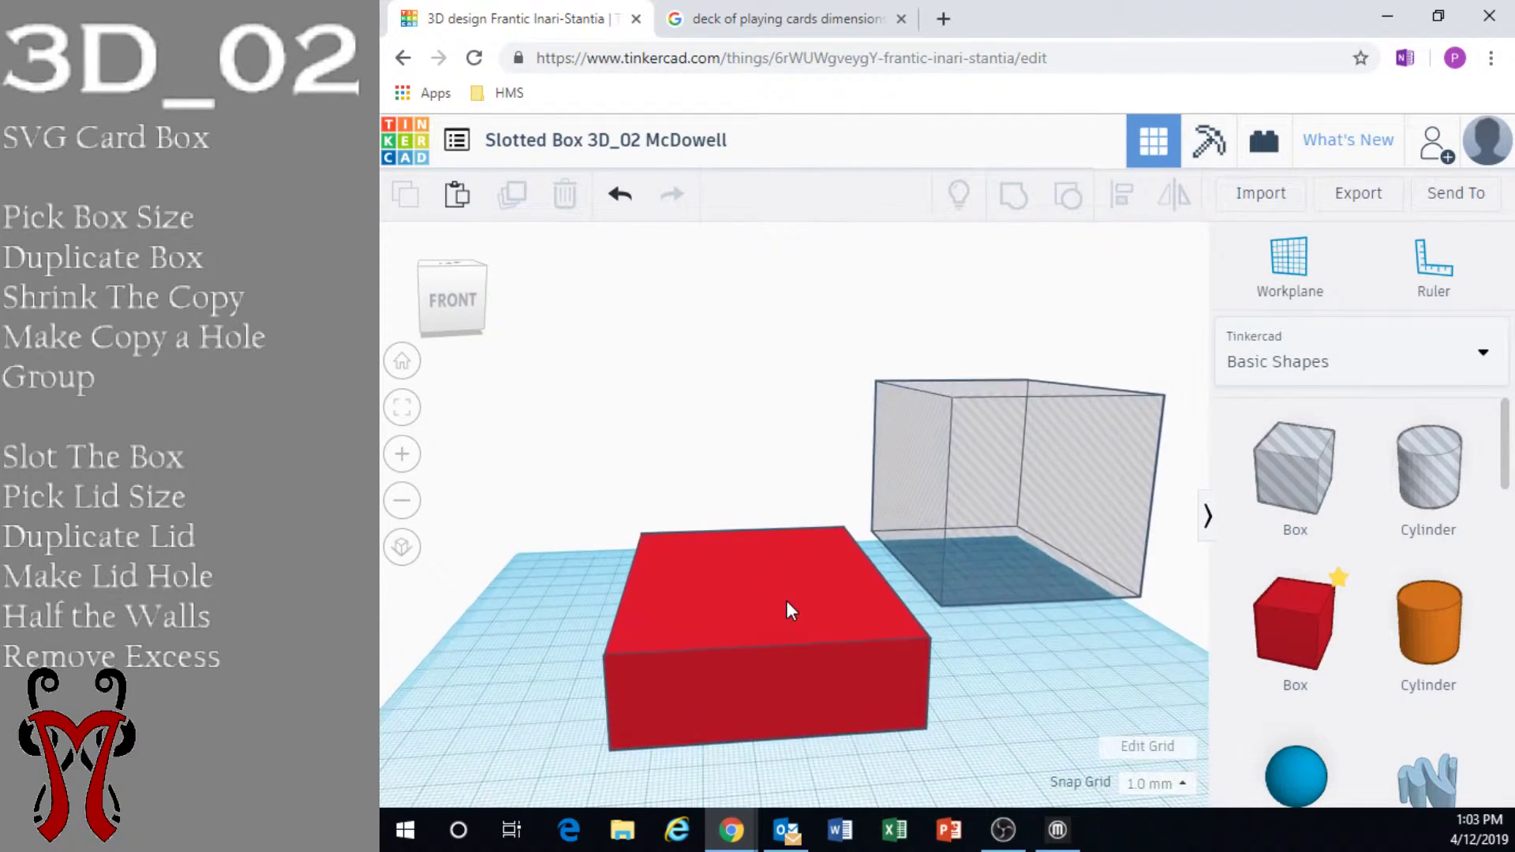
Scale the solid red box up proportionally to a height of 24 mm
{"action": "left_click", "coordinate": [787, 600]}
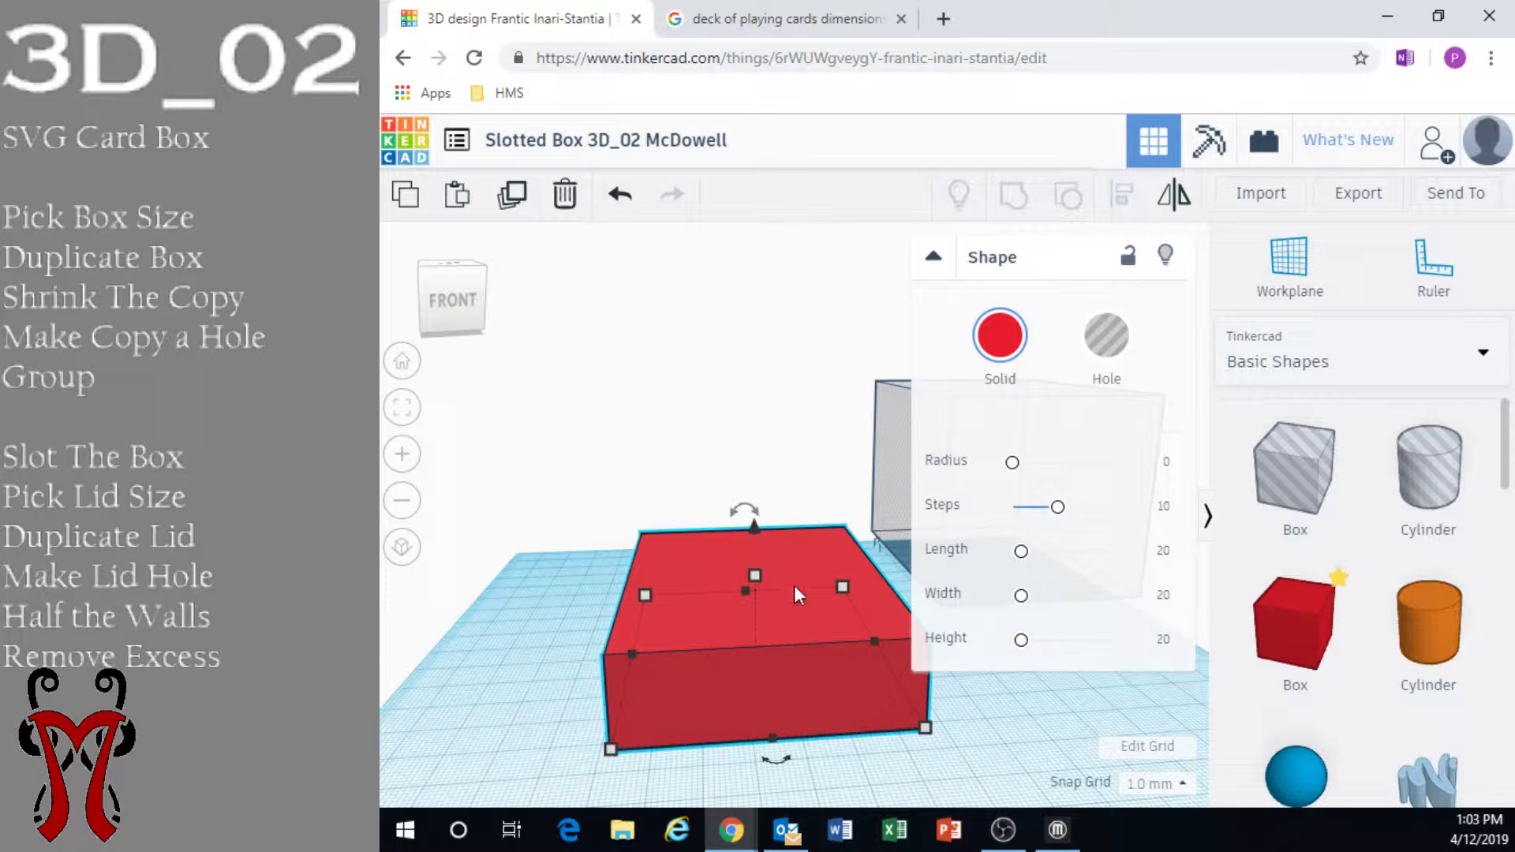
{"action": "left_click_drag", "start_coordinate": [756, 576], "coordinate": [765, 562], "text": "shift"}
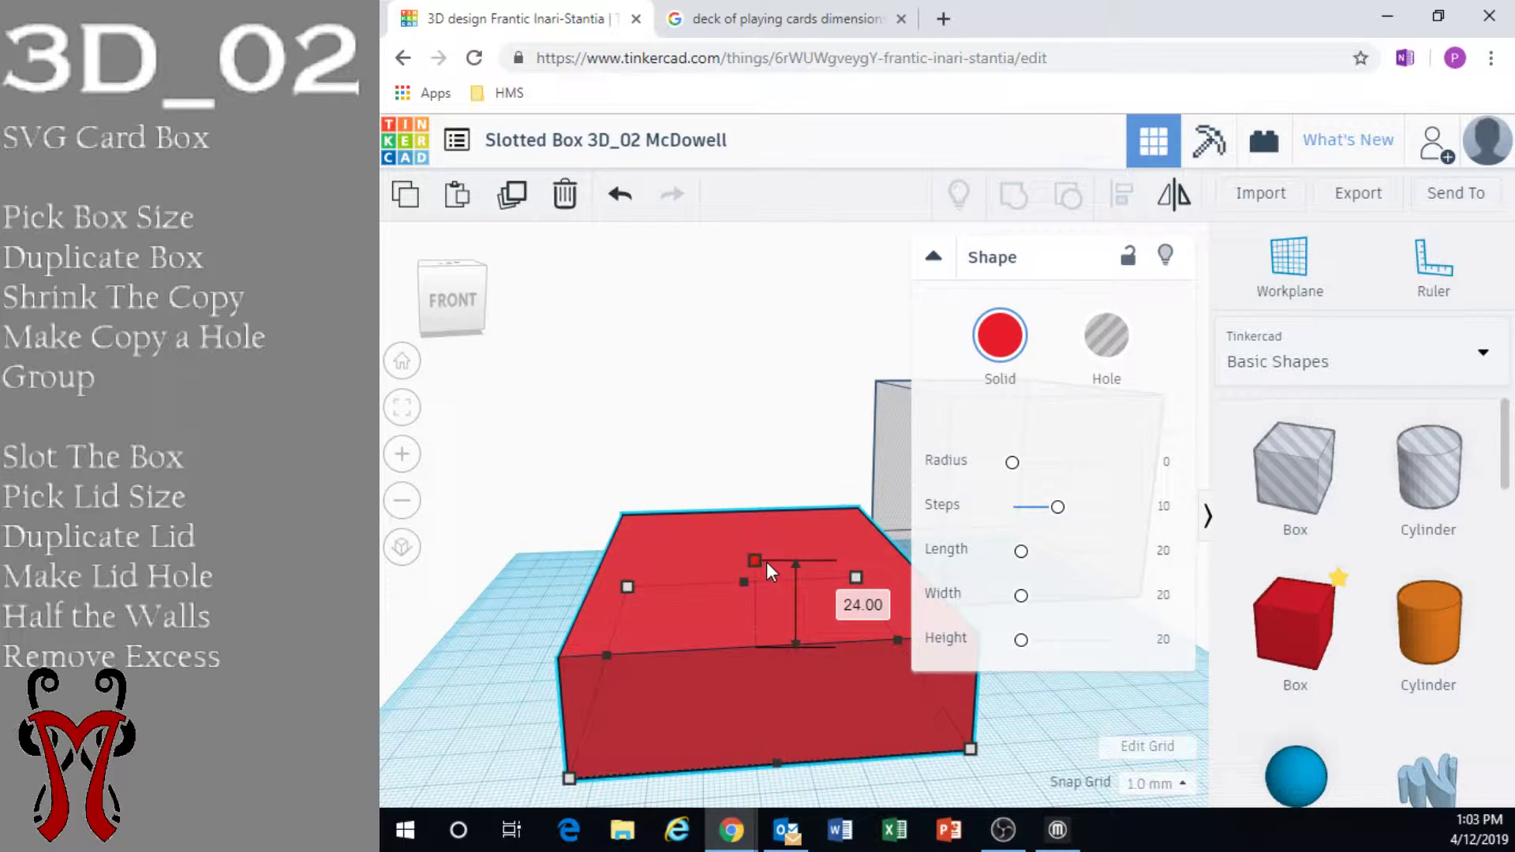
{"action": "right_click_drag", "start_coordinate": [803, 656], "coordinate": [797, 565]}
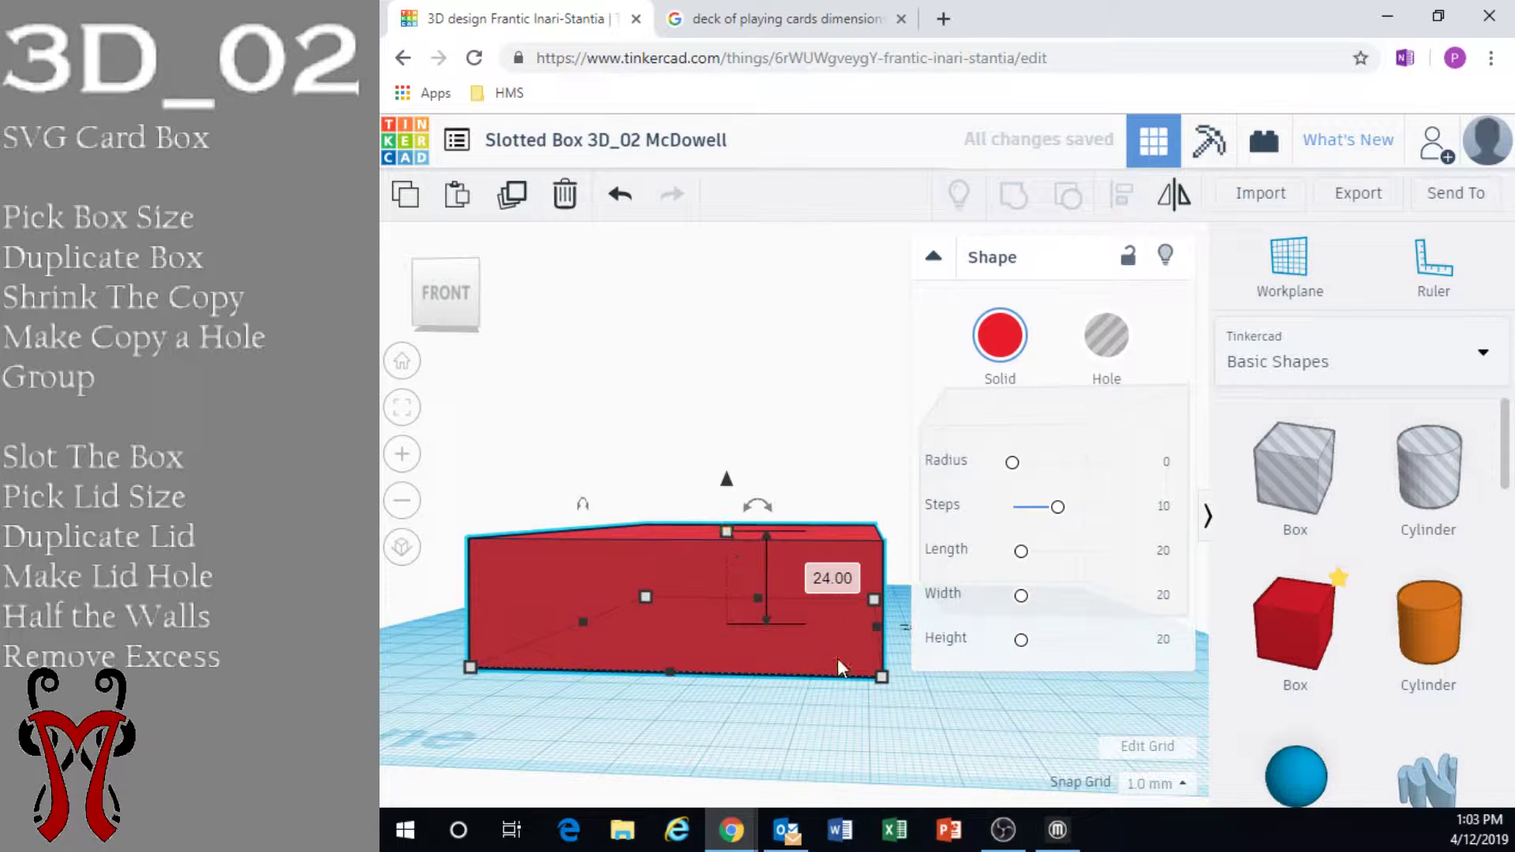
{"action": "right_click_drag", "start_coordinate": [836, 658], "coordinate": [740, 576]}
{"action": "mouse_move", "coordinate": [730, 571]}
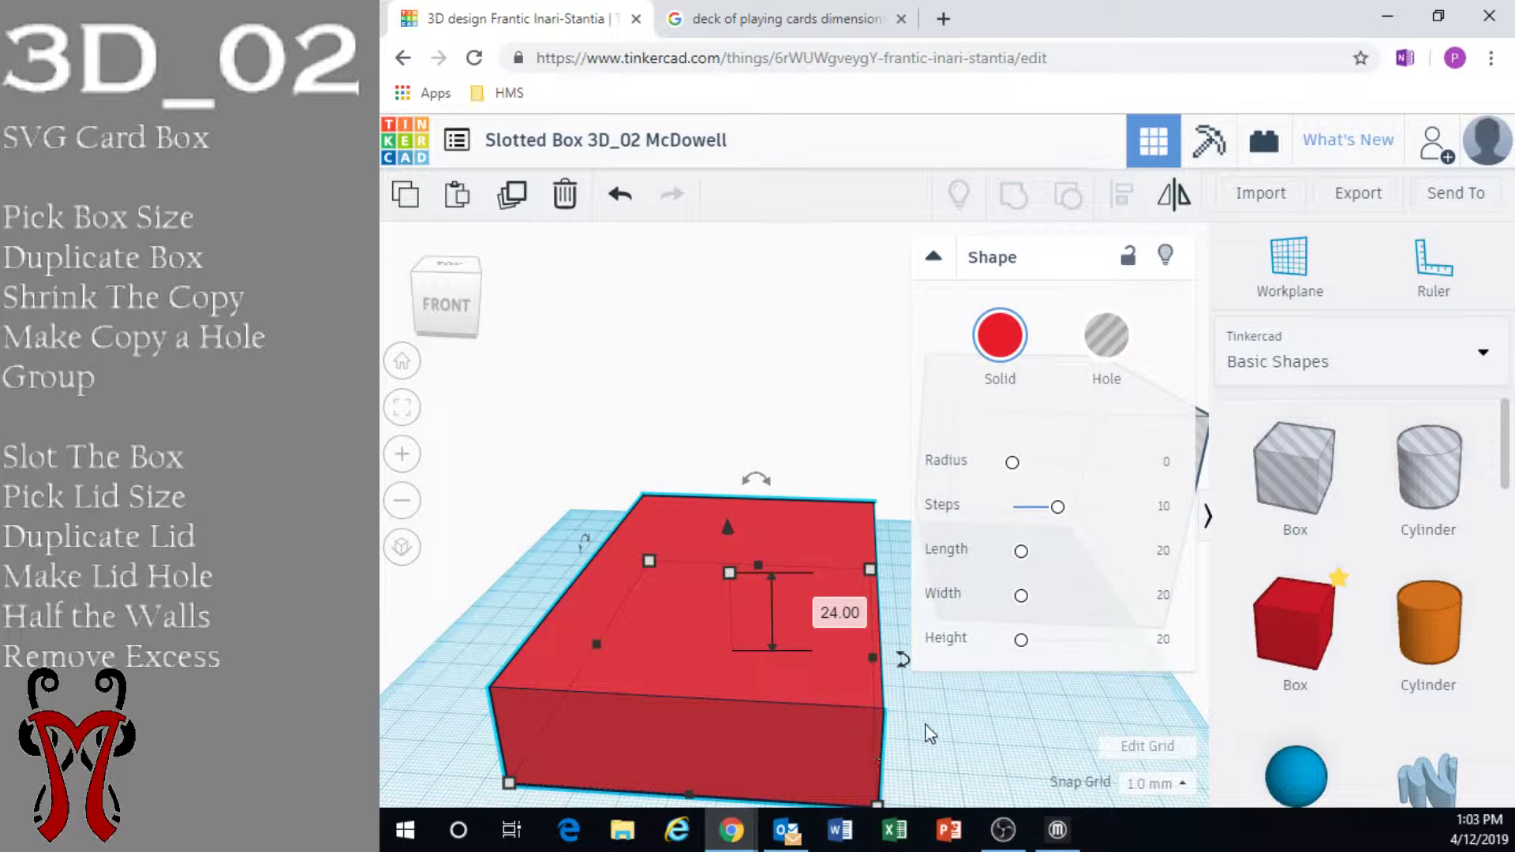
Select the red box and the tall hole box together and align them to a common centre across their width
{"action": "left_click", "coordinate": [939, 750]}
{"action": "right_click_drag", "start_coordinate": [947, 755], "coordinate": [944, 537]}
{"action": "left_click_drag", "start_coordinate": [925, 631], "coordinate": [915, 605]}
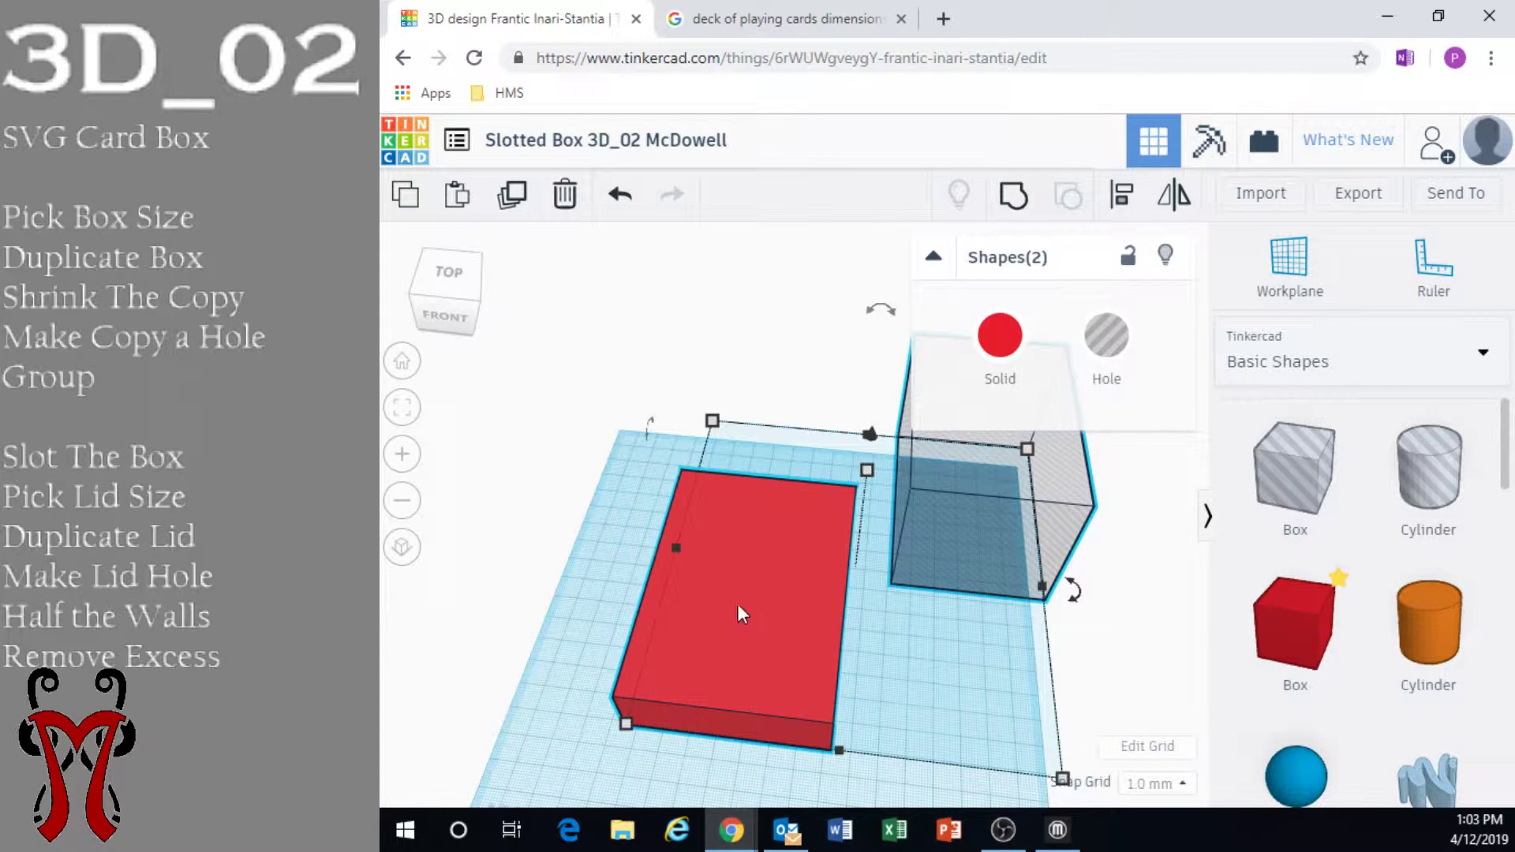
{"action": "left_click", "coordinate": [974, 734]}
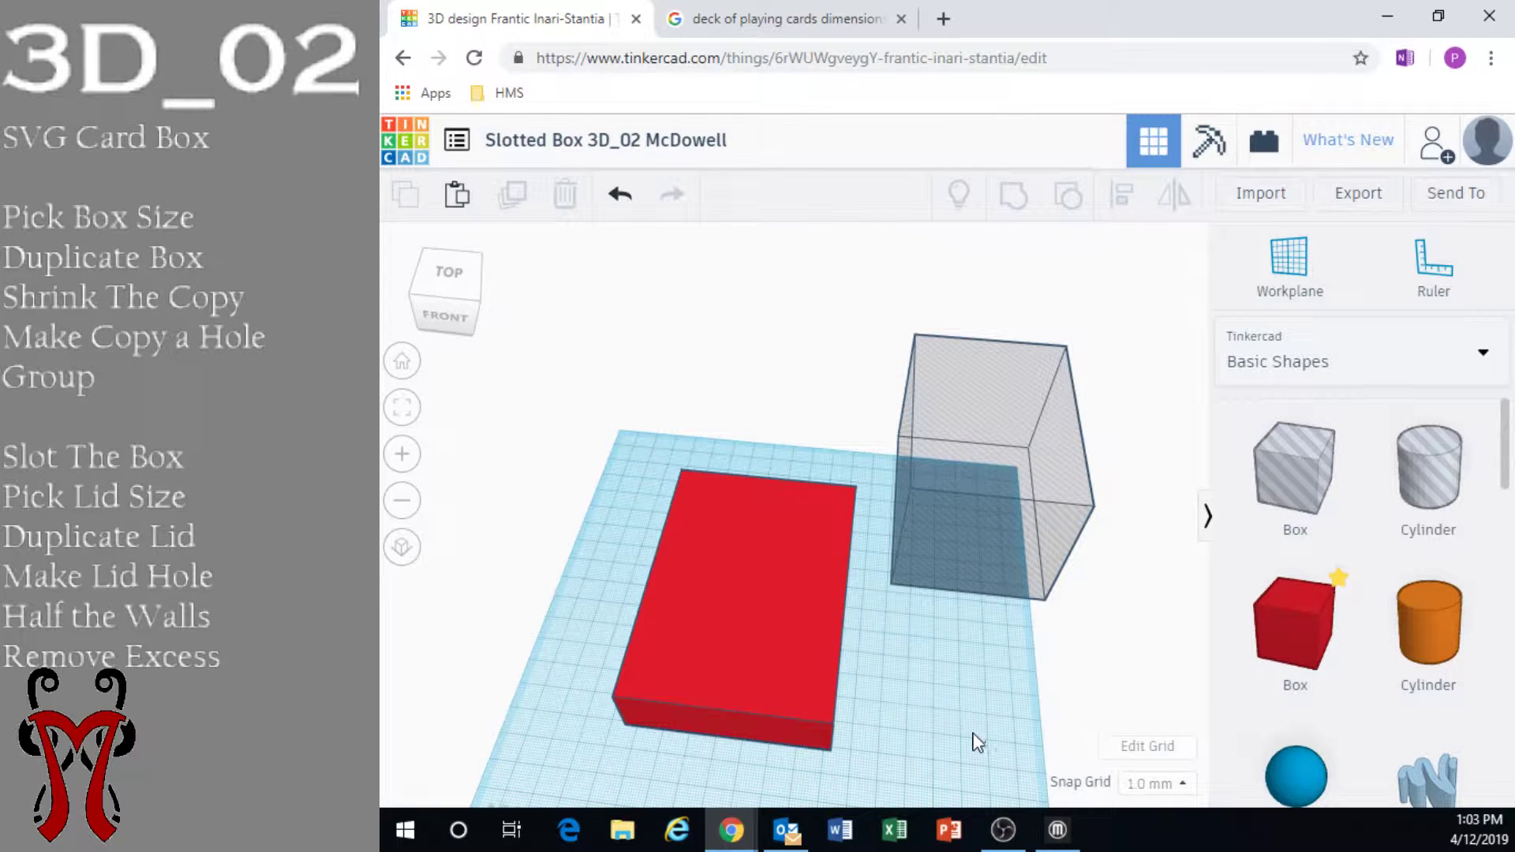
{"action": "key", "text": "ctrl+a"}
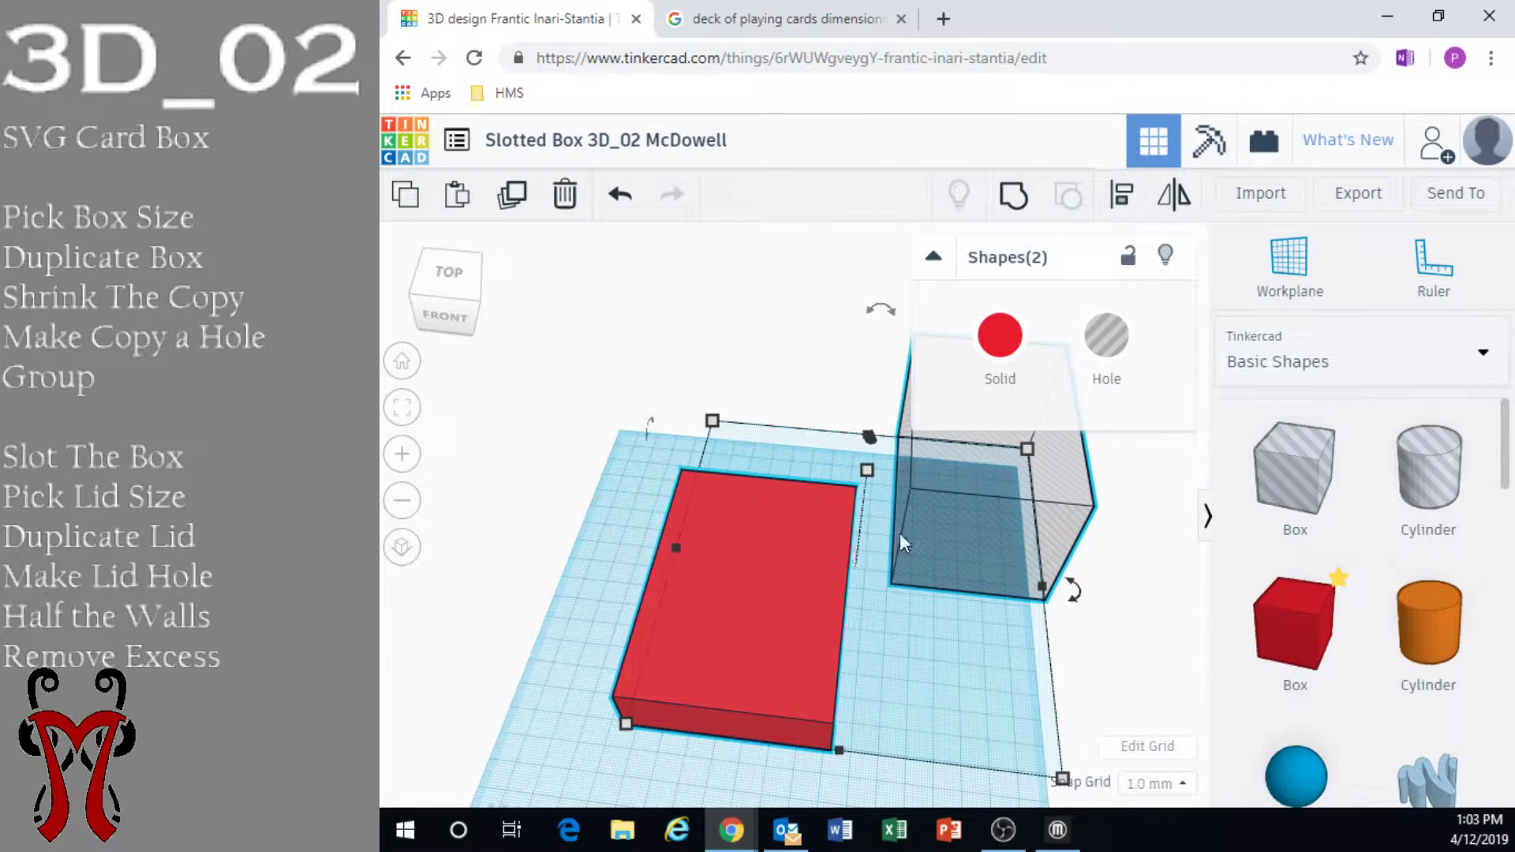
{"action": "left_click", "coordinate": [1121, 193]}
{"action": "mouse_move", "coordinate": [967, 606]}
{"action": "right_mouse_down"}
{"action": "mouse_move", "coordinate": [977, 631]}
{"action": "mouse_move", "coordinate": [971, 580]}
{"action": "right_mouse_up"}
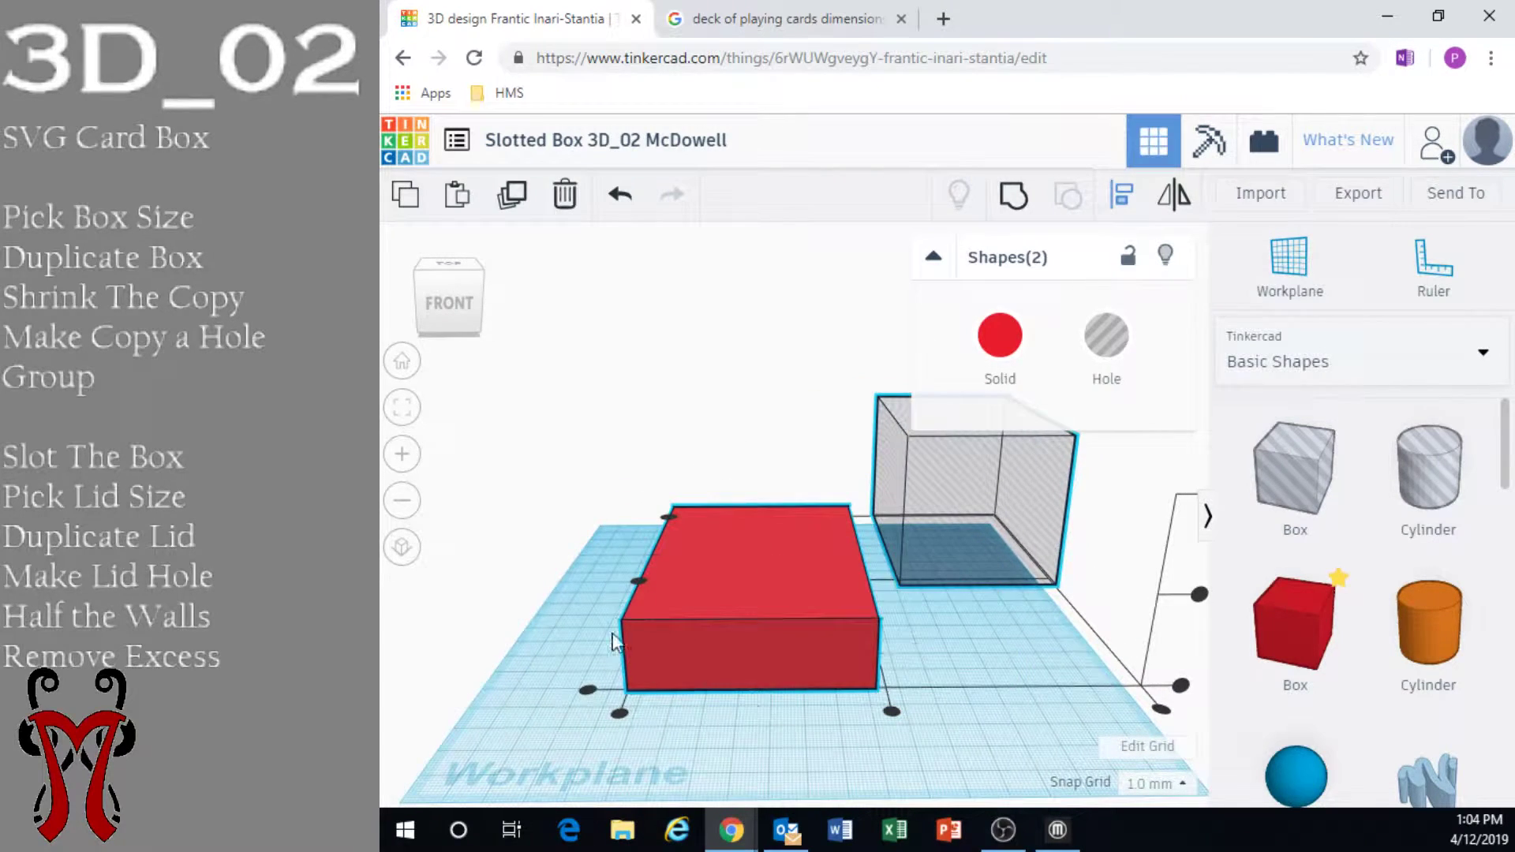
{"action": "right_click_drag", "start_coordinate": [992, 676], "coordinate": [964, 759]}
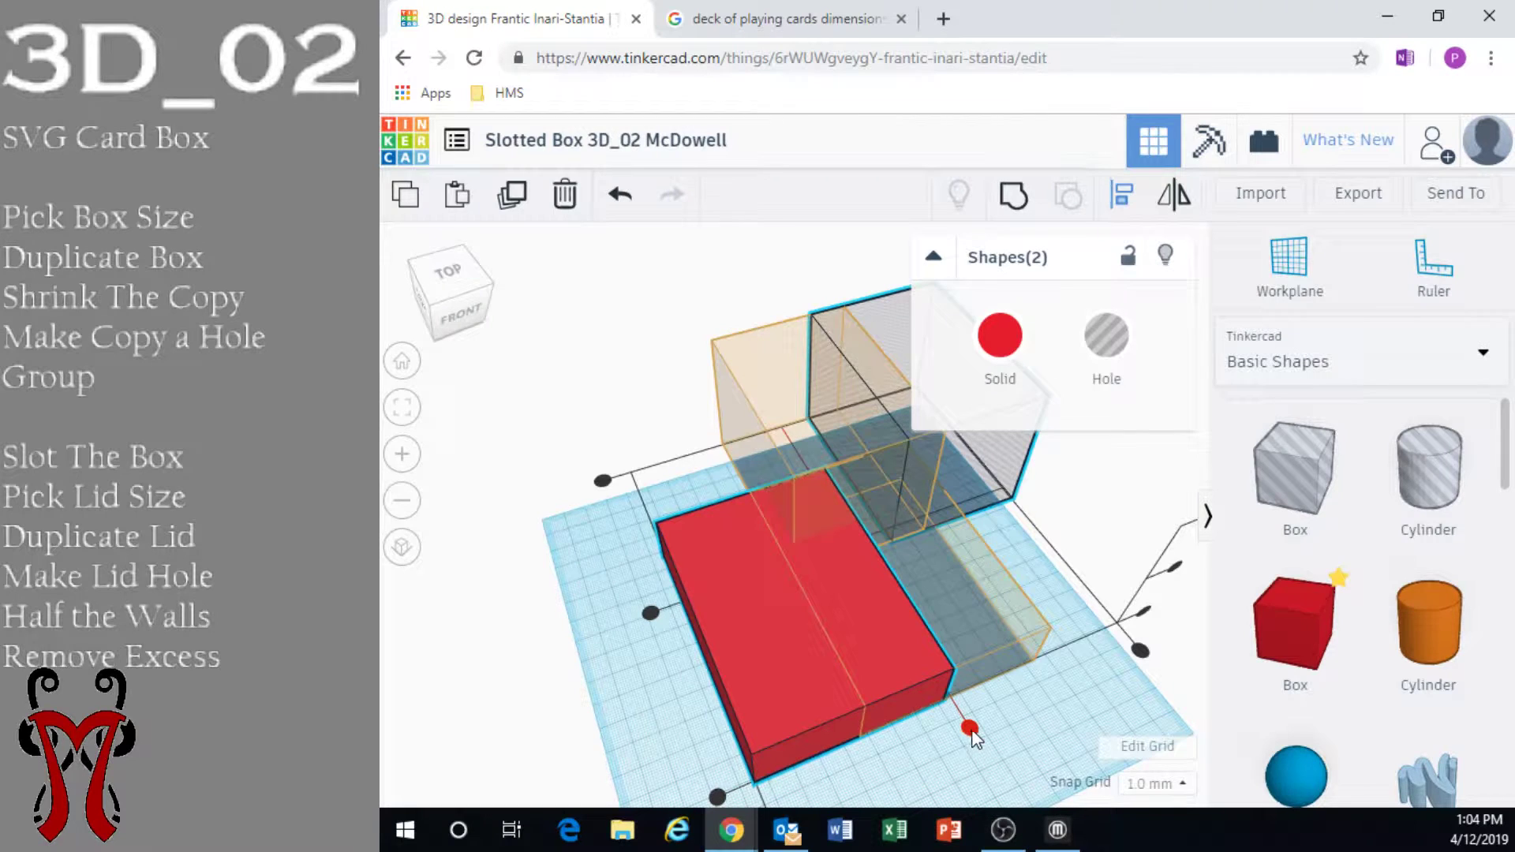
{"action": "left_click", "coordinate": [971, 729]}
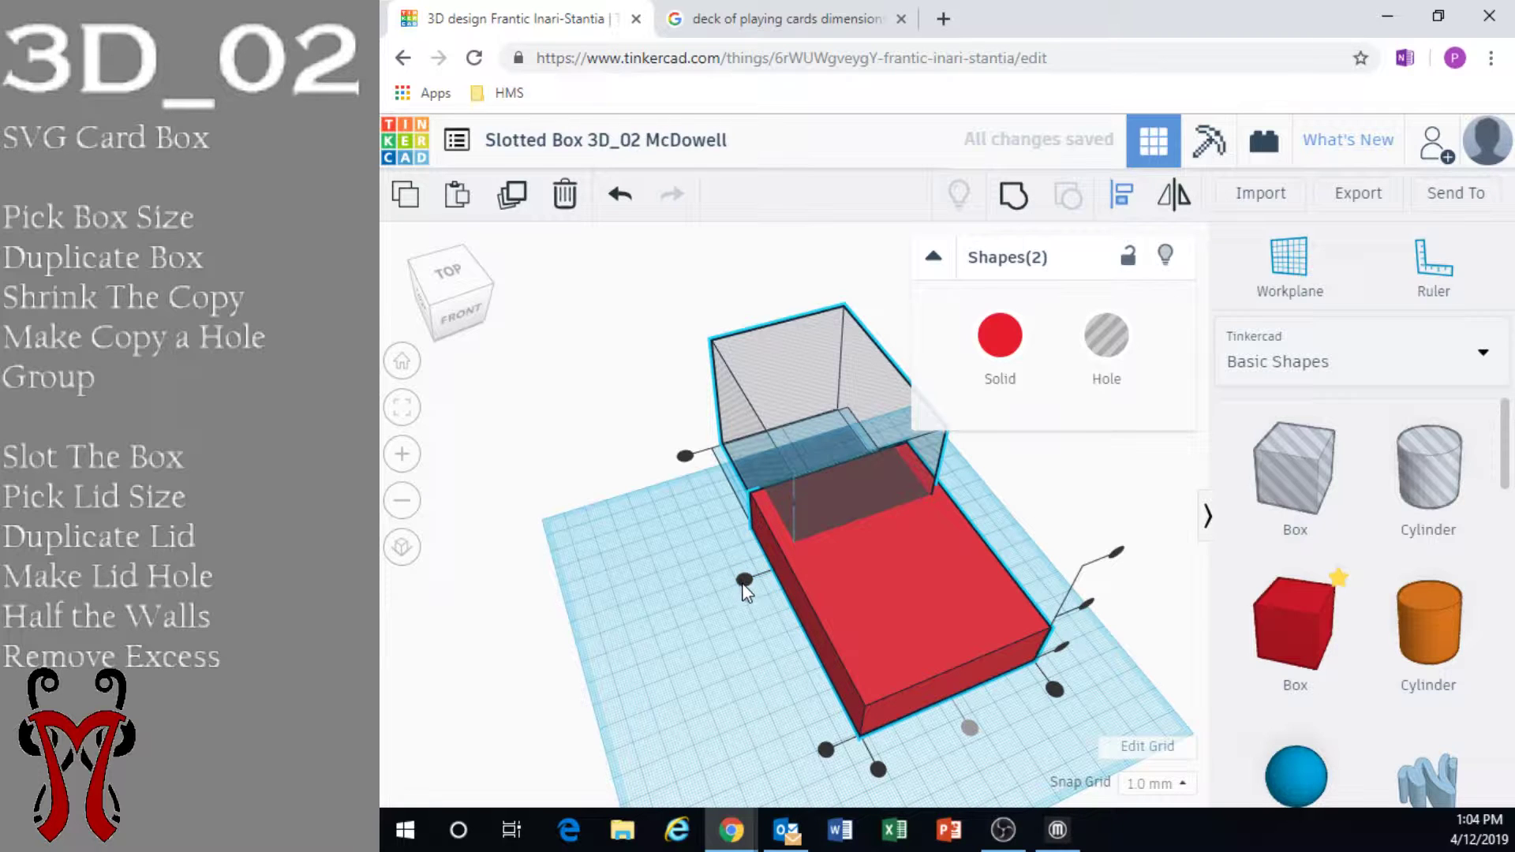
Align the red box and the tall hole box to a common centre along their length and clear the selection
{"action": "right_click_drag", "start_coordinate": [694, 625], "coordinate": [701, 684]}
{"action": "left_click", "coordinate": [738, 550]}
{"action": "right_click_drag", "start_coordinate": [739, 548], "coordinate": [756, 478]}
{"action": "right_click_drag", "start_coordinate": [925, 673], "coordinate": [795, 545]}
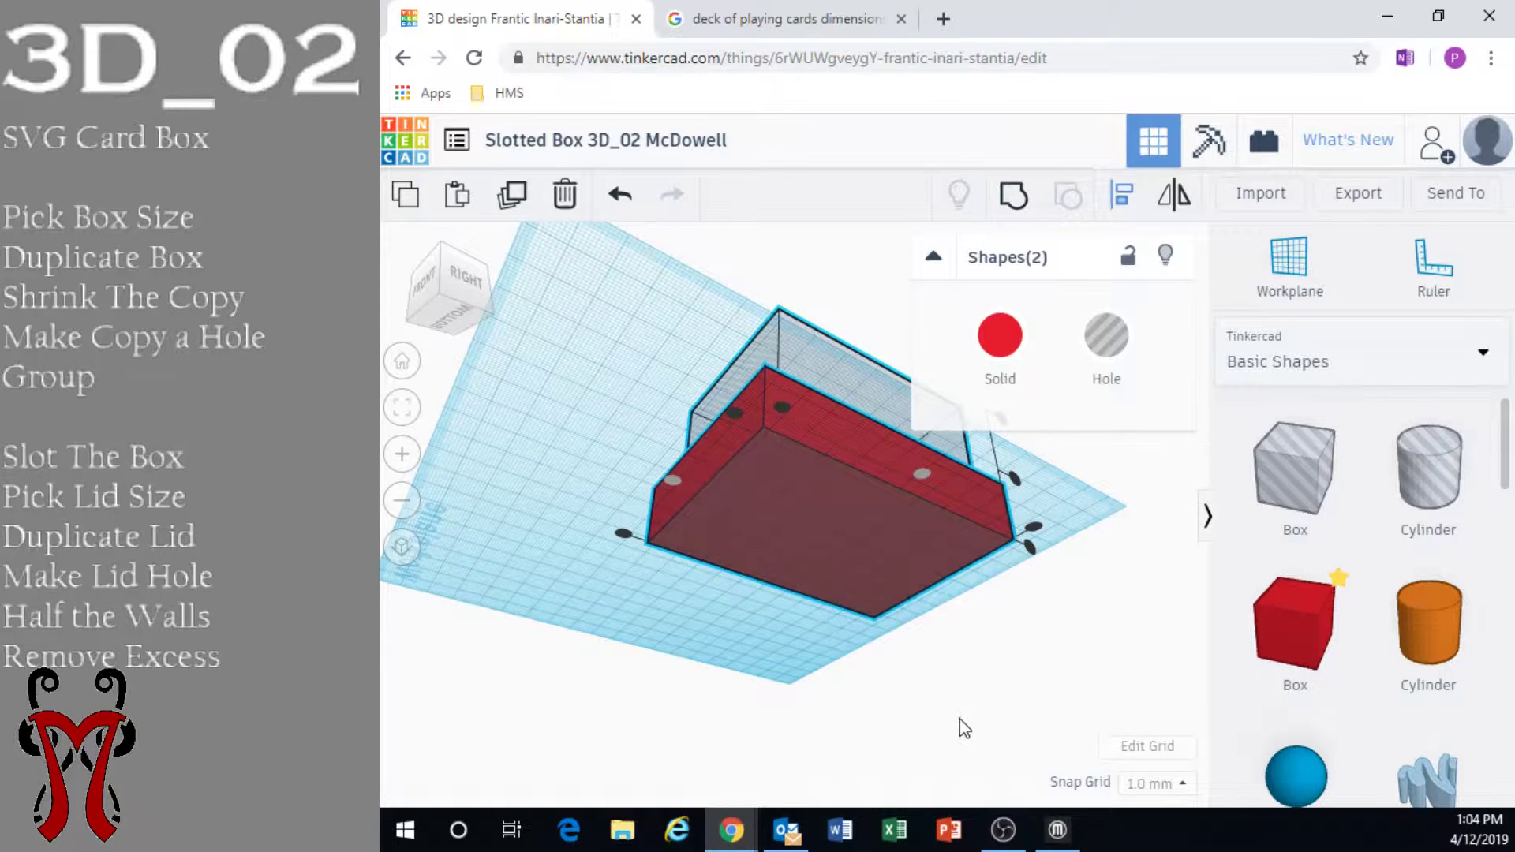
{"action": "right_click_drag", "start_coordinate": [960, 720], "coordinate": [1009, 664]}
{"action": "left_click", "coordinate": [1009, 664]}
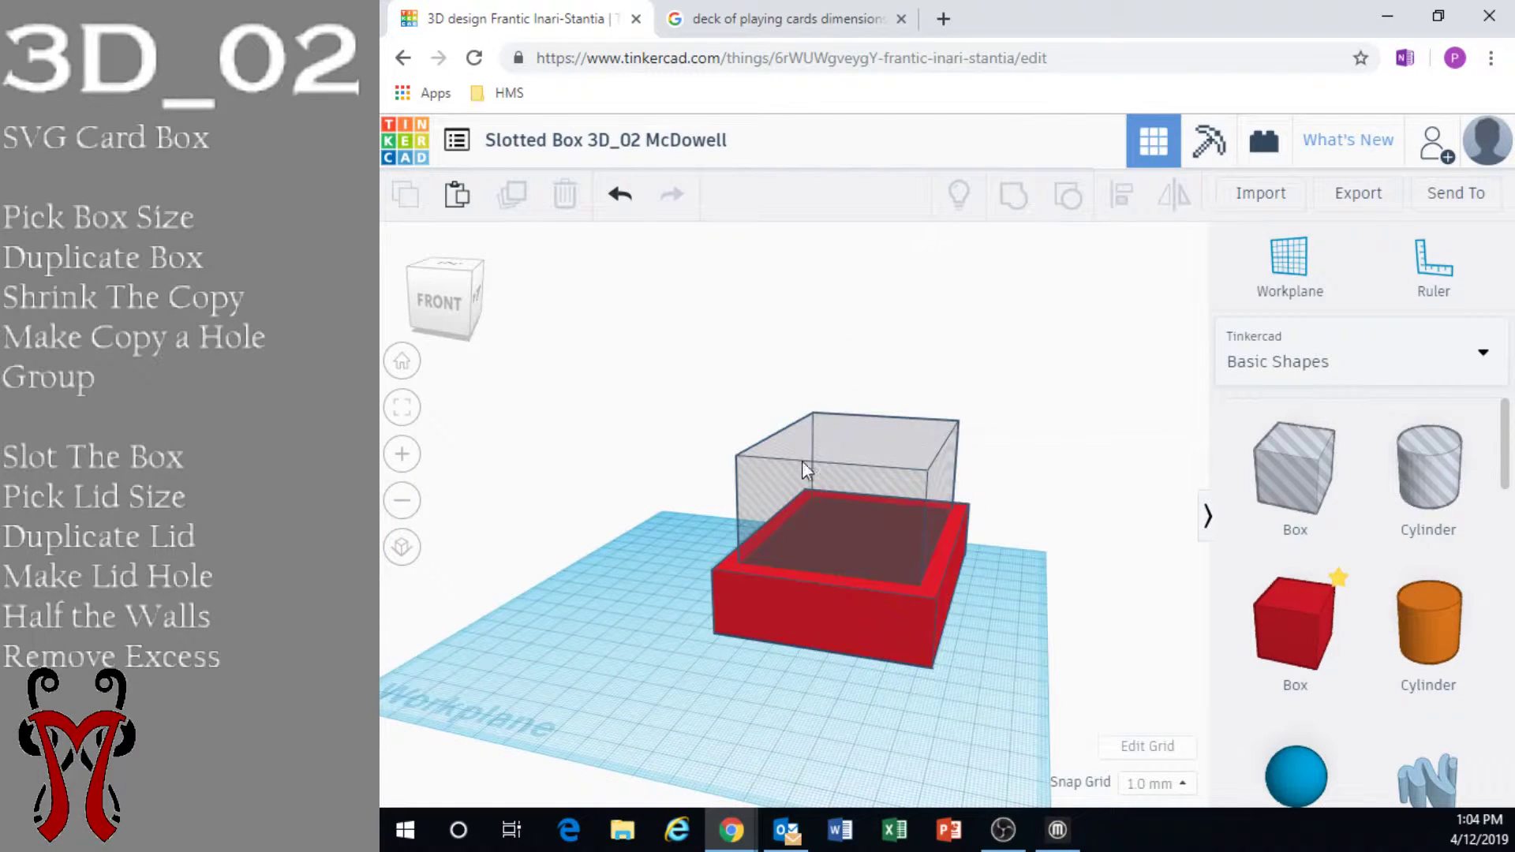
Raise the tall hole box clear of the red box and lower it back in partway, leaving a solid floor beneath it
{"action": "left_click", "coordinate": [803, 468]}
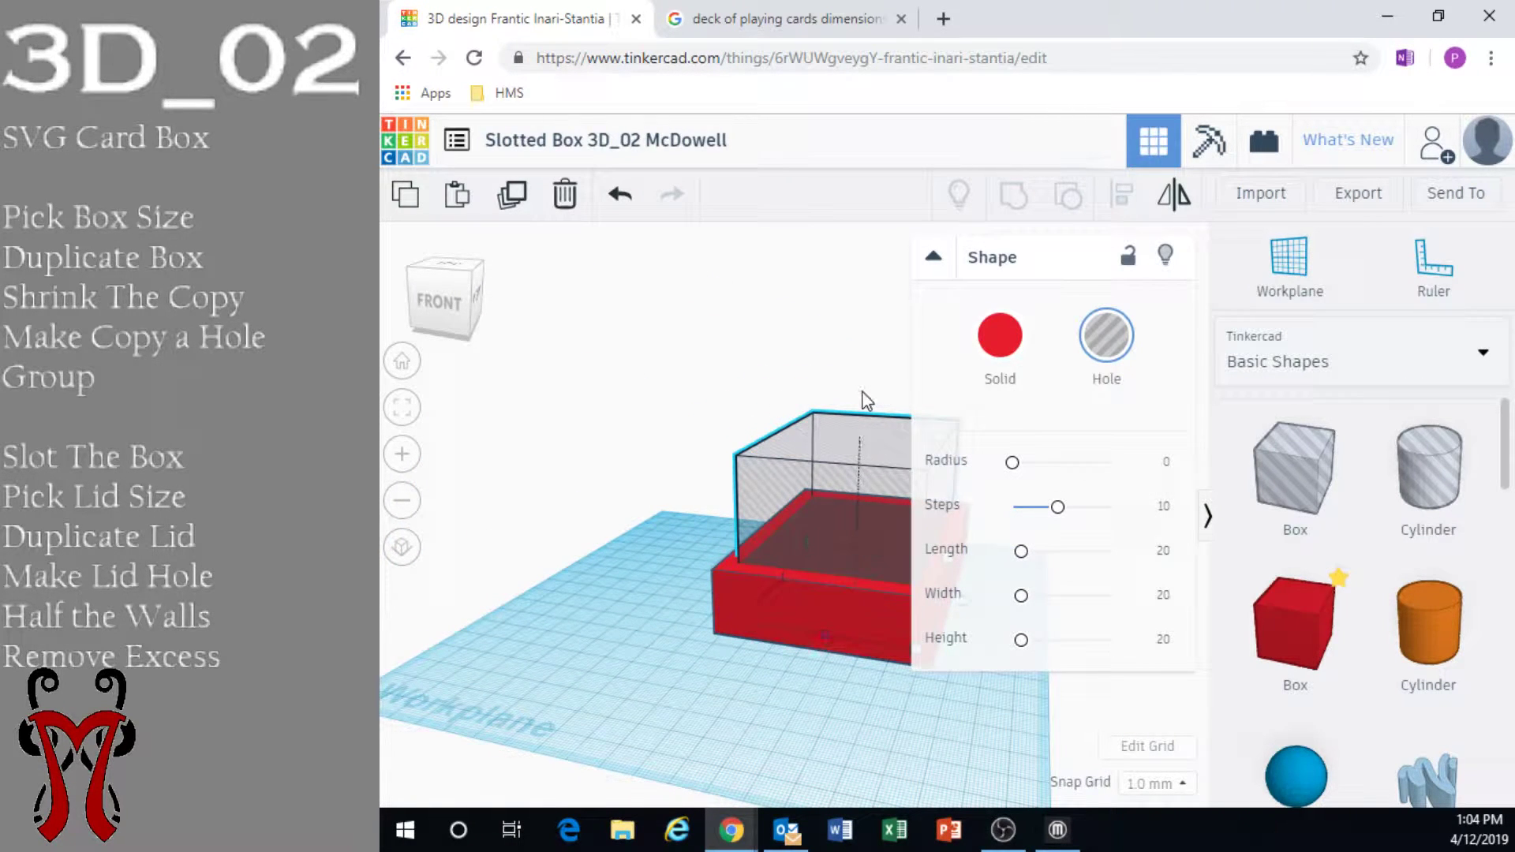
{"action": "left_click_drag", "start_coordinate": [868, 401], "coordinate": [865, 394]}
{"action": "right_click_drag", "start_coordinate": [897, 680], "coordinate": [731, 530]}
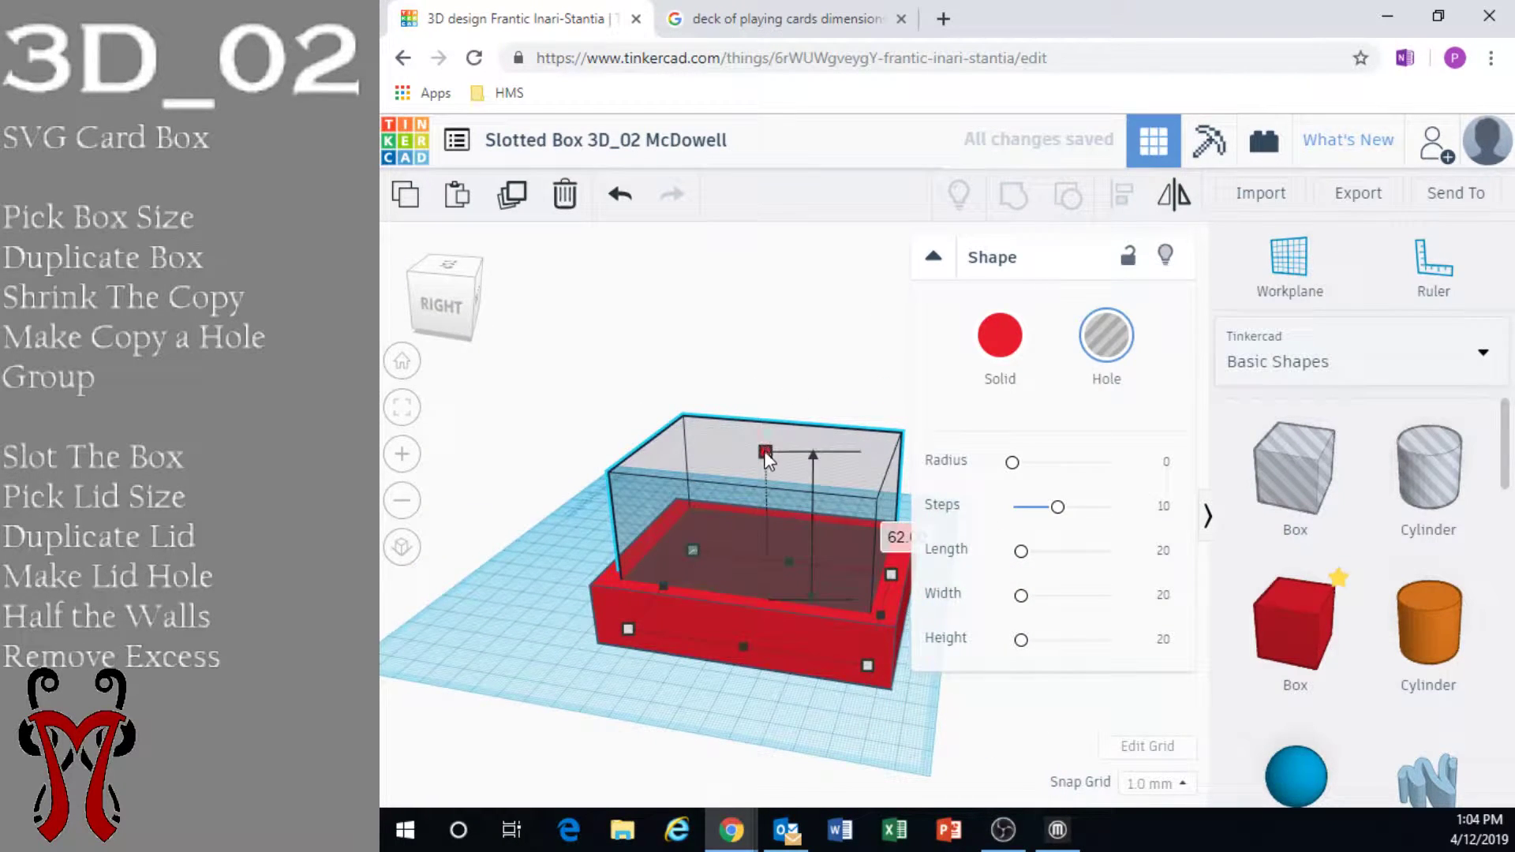
{"action": "left_click_drag", "start_coordinate": [764, 455], "coordinate": [765, 447]}
{"action": "key", "text": "ctrl+z"}
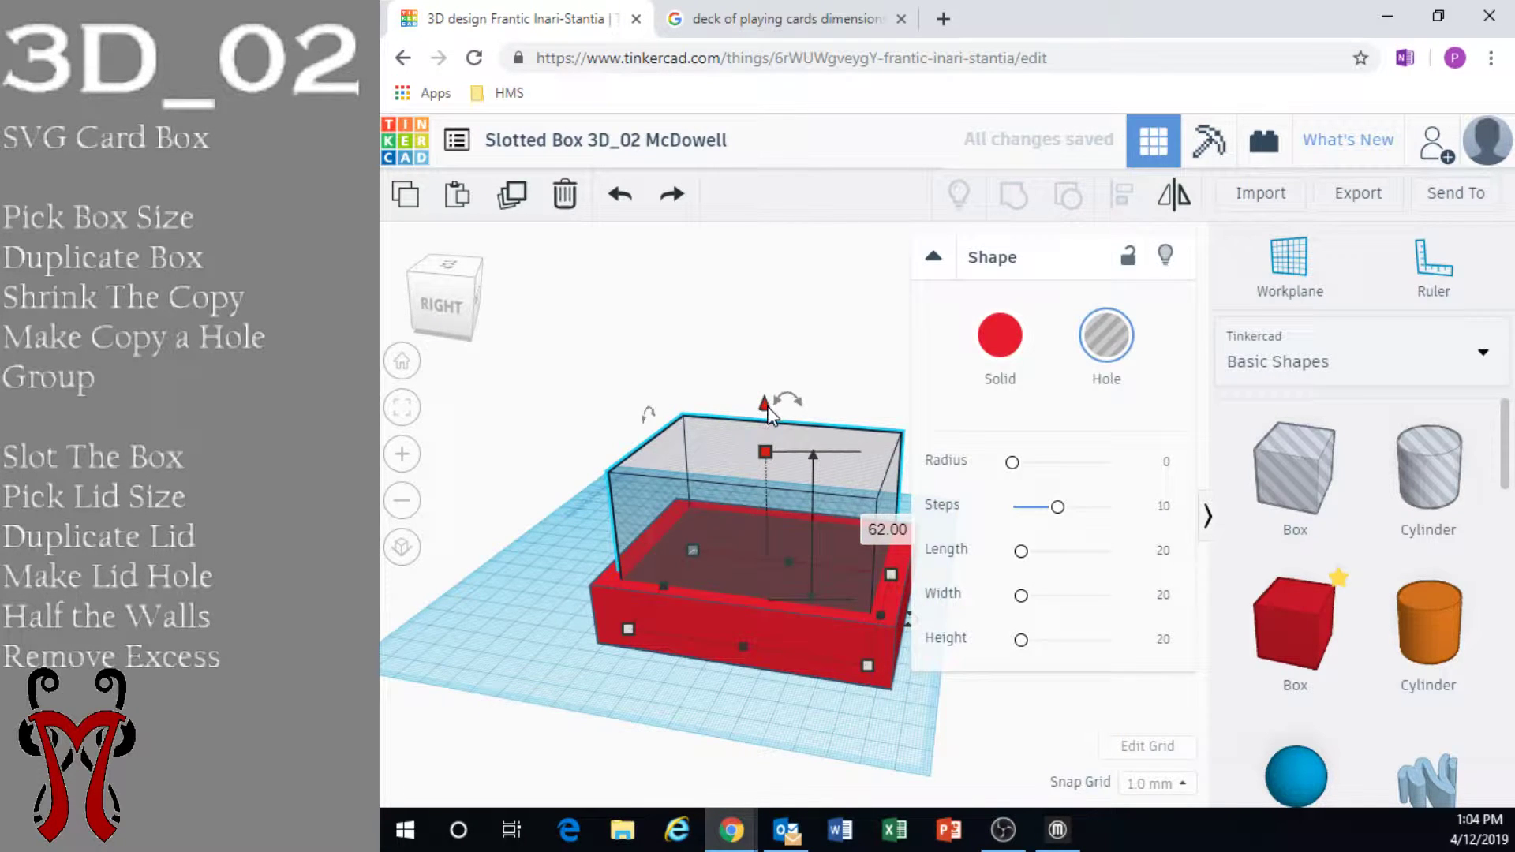
{"action": "left_click_drag", "start_coordinate": [769, 411], "coordinate": [789, 288]}
{"action": "right_click_drag", "start_coordinate": [785, 718], "coordinate": [683, 533]}
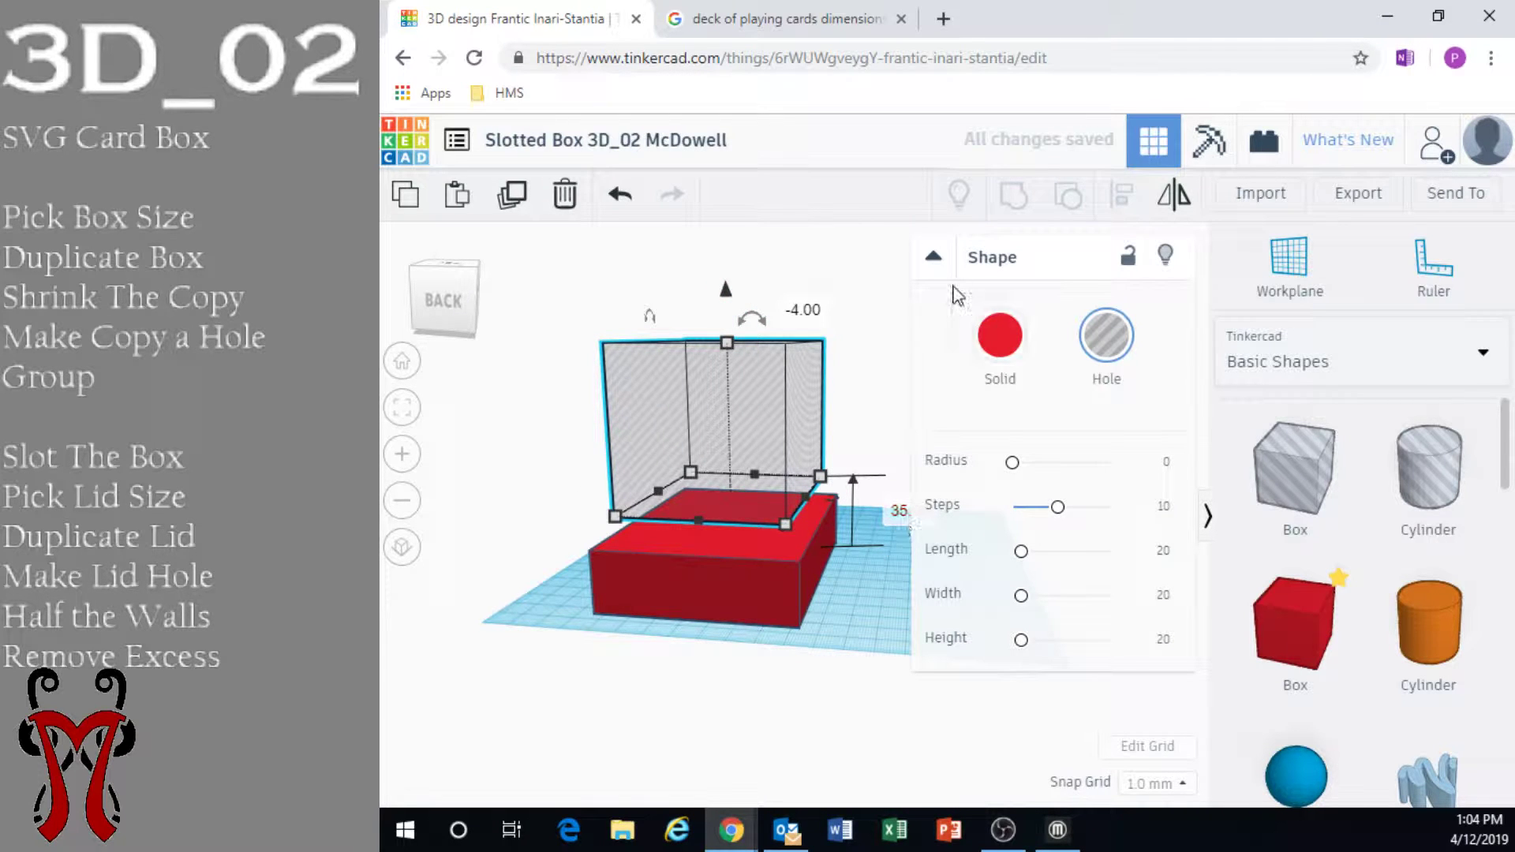
{"action": "left_click", "coordinate": [934, 255]}
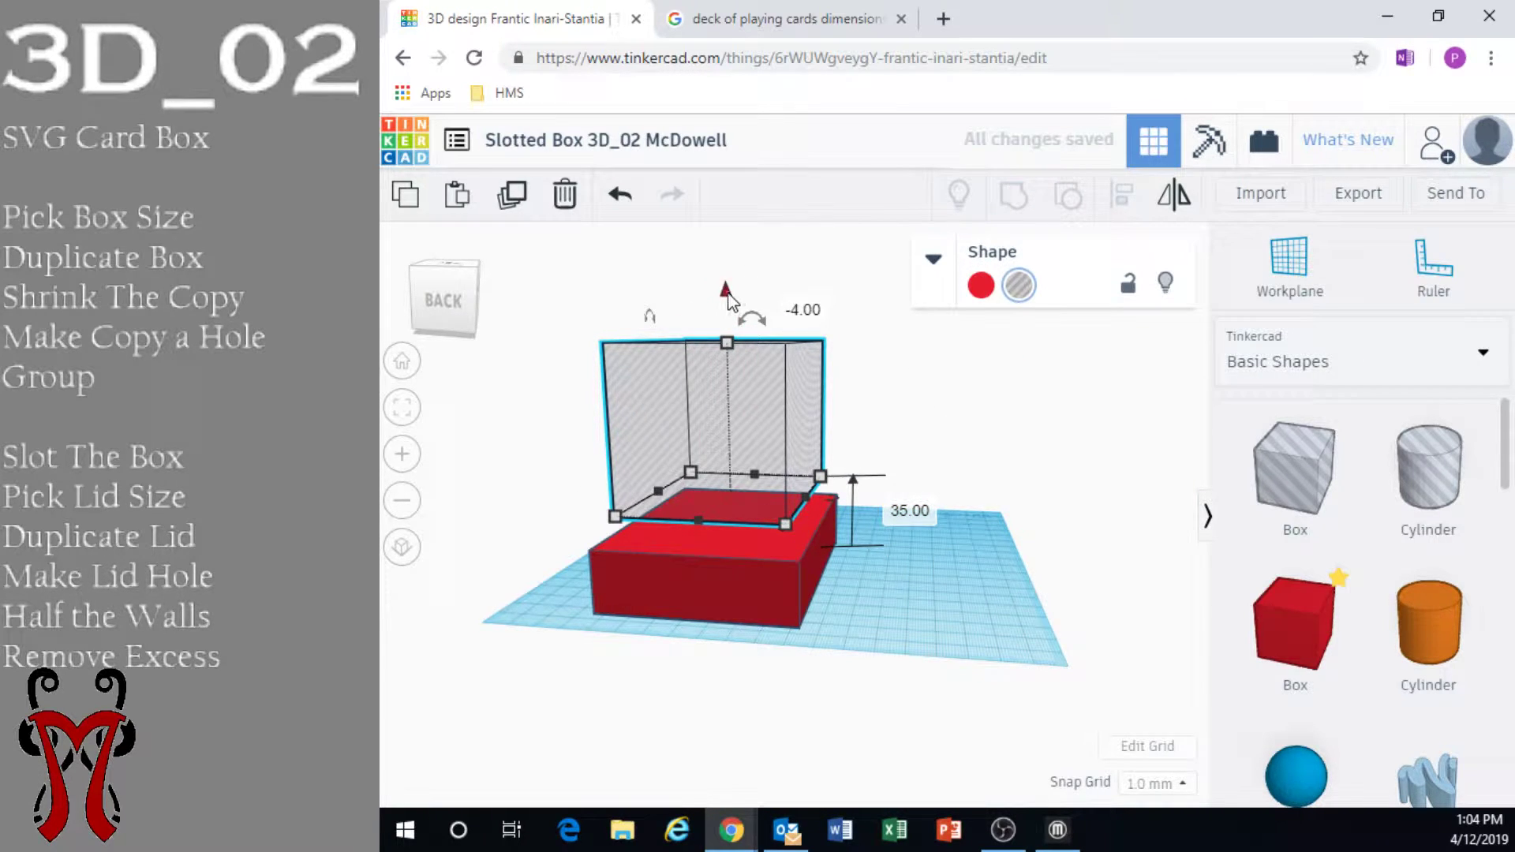
{"action": "left_click_drag", "start_coordinate": [727, 296], "coordinate": [752, 385]}
{"action": "right_click_drag", "start_coordinate": [842, 663], "coordinate": [1006, 663]}
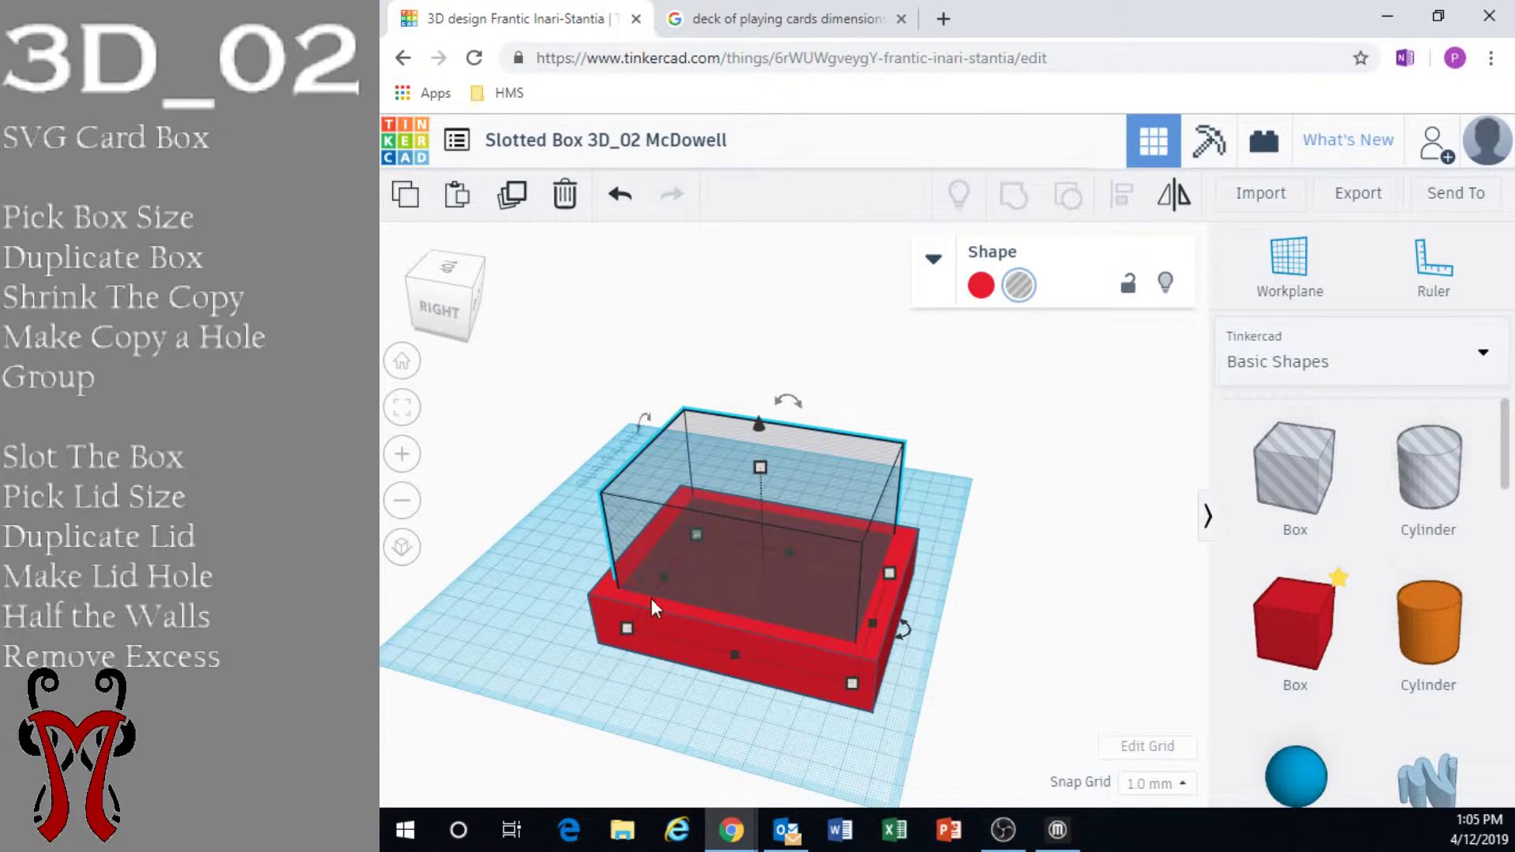
Group the red box with the tall hole box to hollow out the card compartment
{"action": "left_click", "coordinate": [662, 622], "text": "shift"}
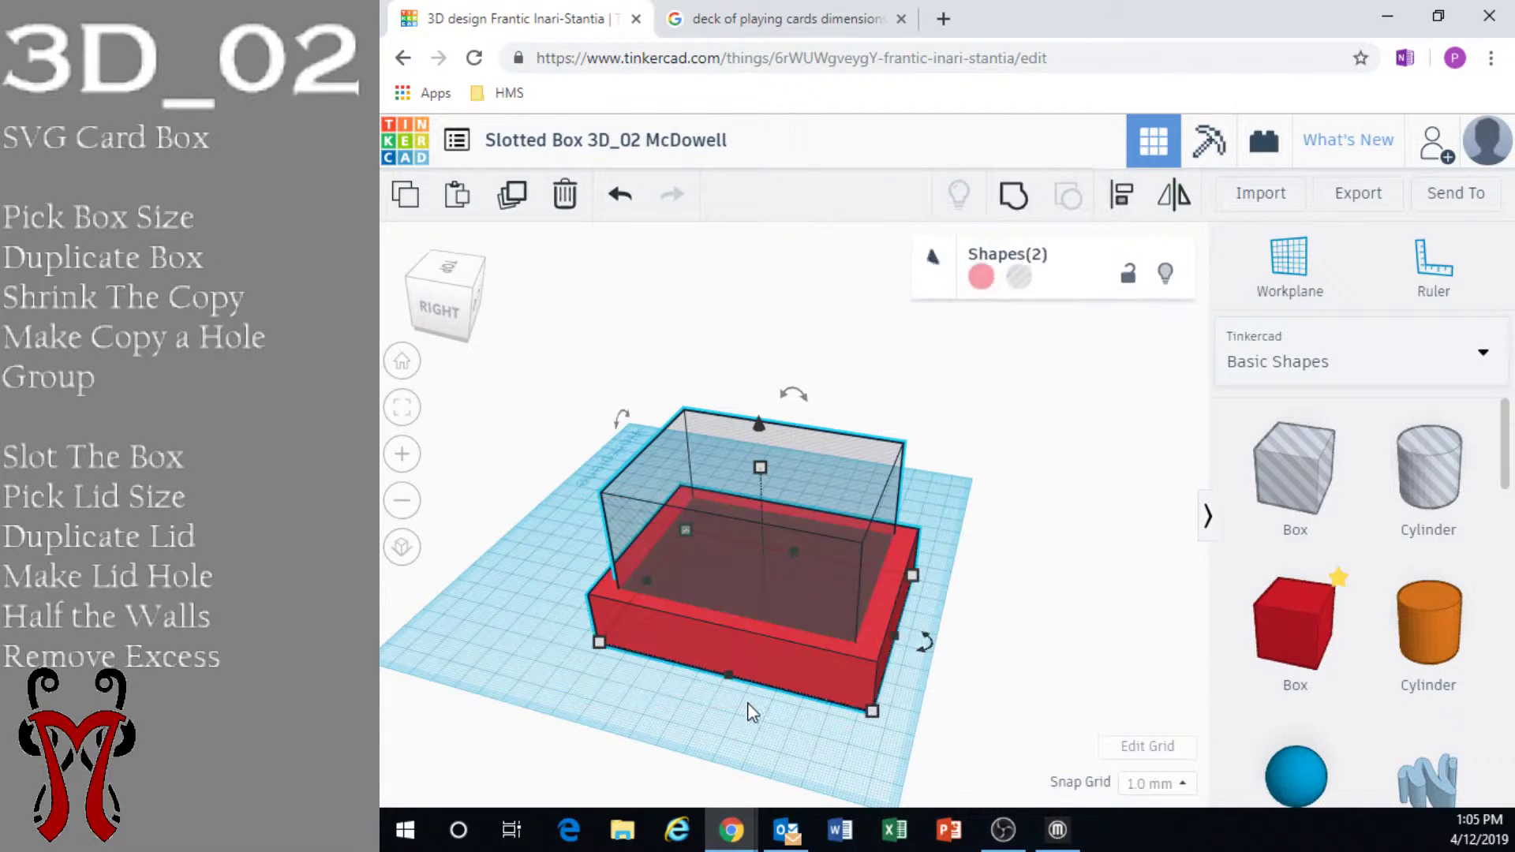
{"action": "left_click", "coordinate": [526, 505]}
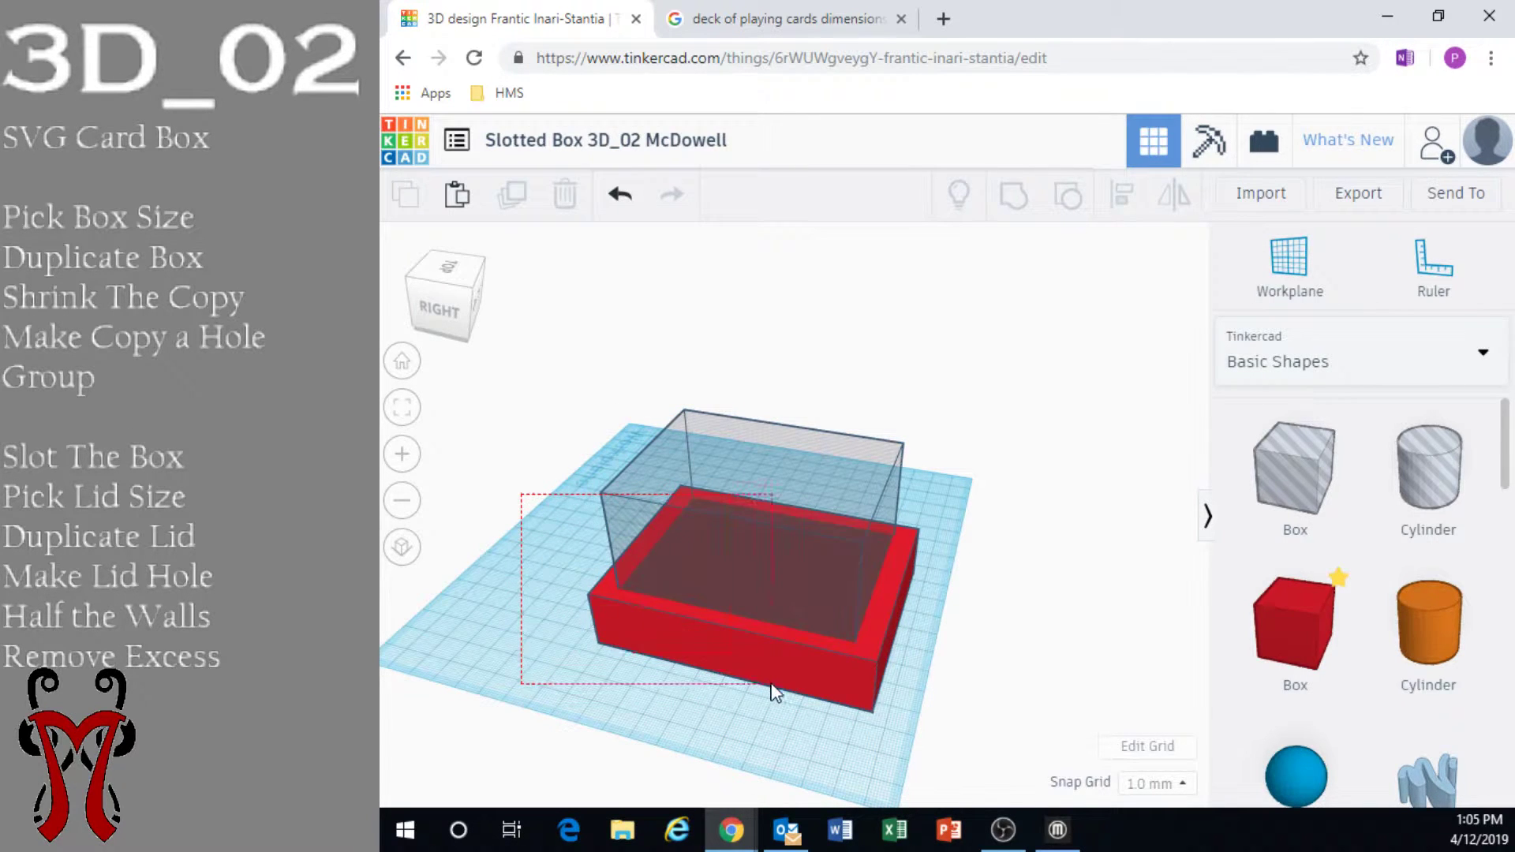
{"action": "left_click_drag", "start_coordinate": [774, 686], "coordinate": [774, 685]}
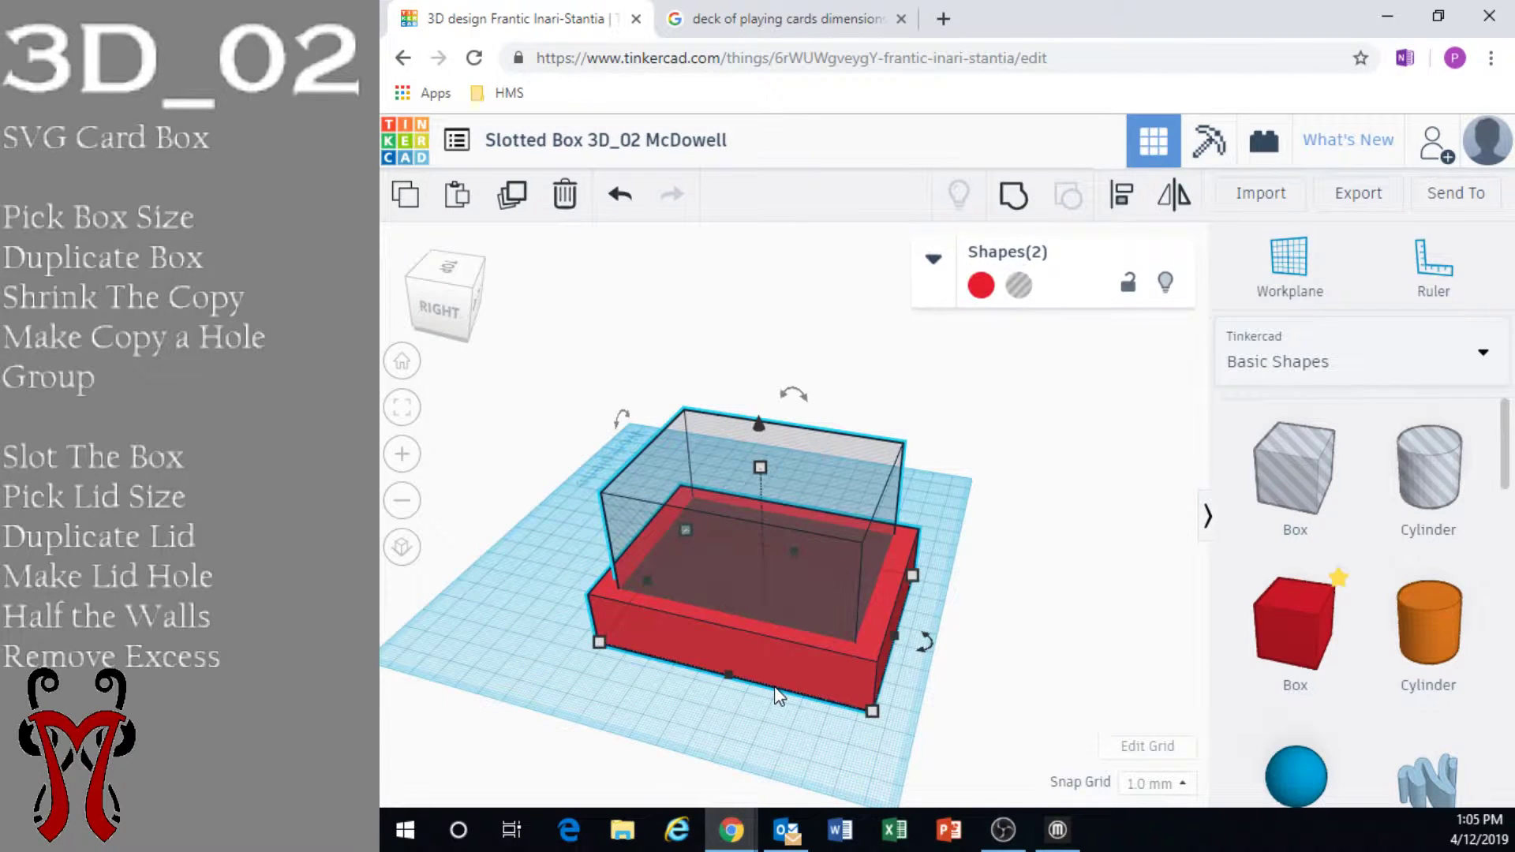
{"action": "left_click", "coordinate": [1015, 199]}
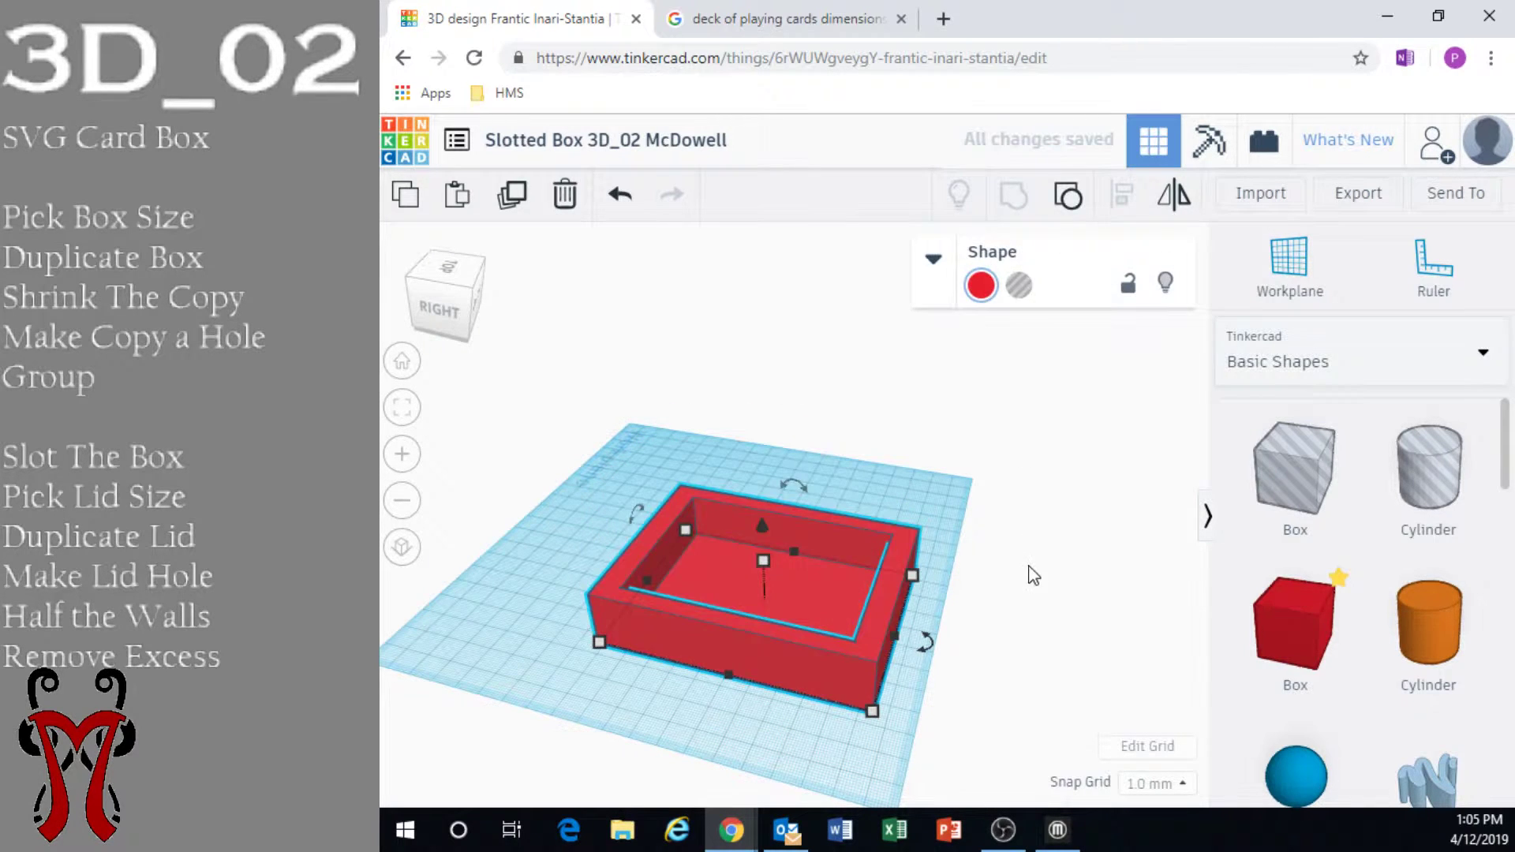
Add a hole box from Basic Shapes to the workplane beside the hollow red box
{"action": "right_click_drag", "start_coordinate": [996, 603], "coordinate": [613, 524]}
{"action": "scroll", "coordinate": [727, 514], "scroll_direction": "up", "scroll_amount": 4}
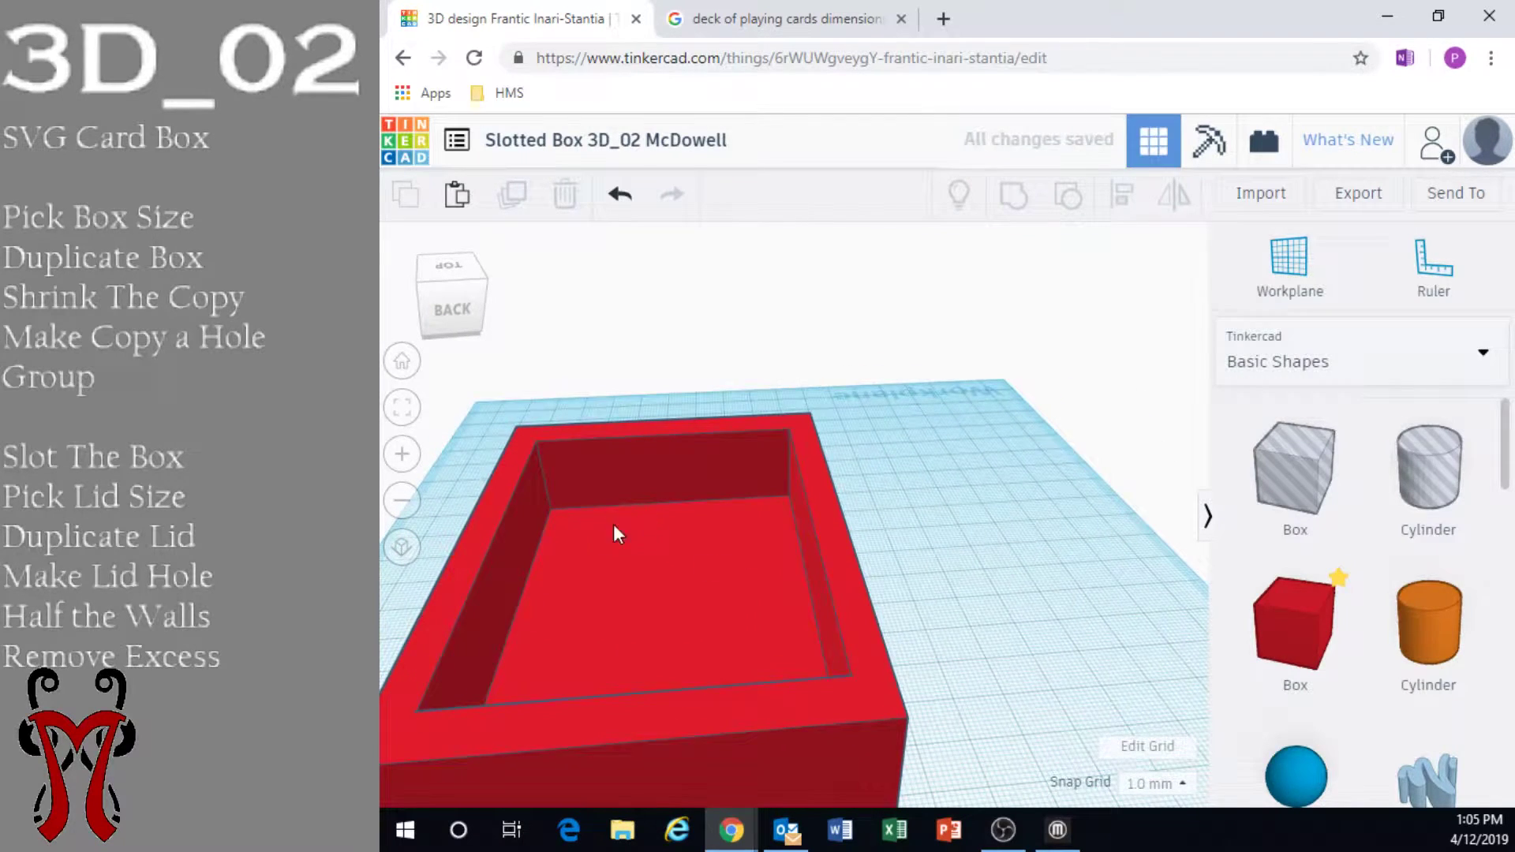
{"action": "scroll", "coordinate": [694, 517], "scroll_direction": "down", "scroll_amount": 2}
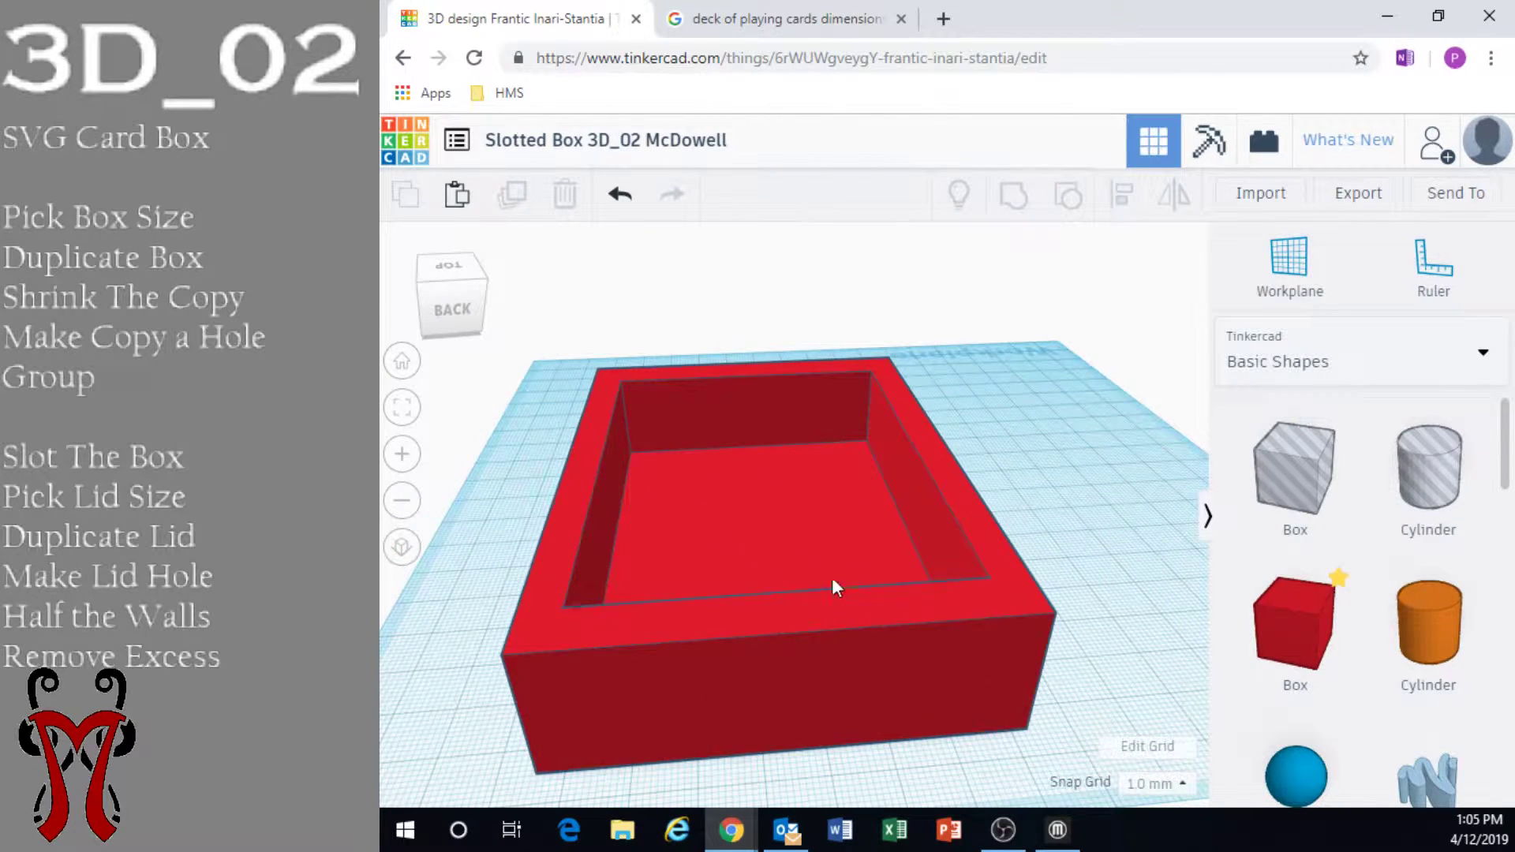
{"action": "scroll", "coordinate": [738, 519], "scroll_direction": "down", "scroll_amount": 2}
{"action": "right_click_drag", "start_coordinate": [739, 519], "coordinate": [883, 593]}
{"action": "scroll", "coordinate": [883, 593], "scroll_direction": "down", "scroll_amount": 2}
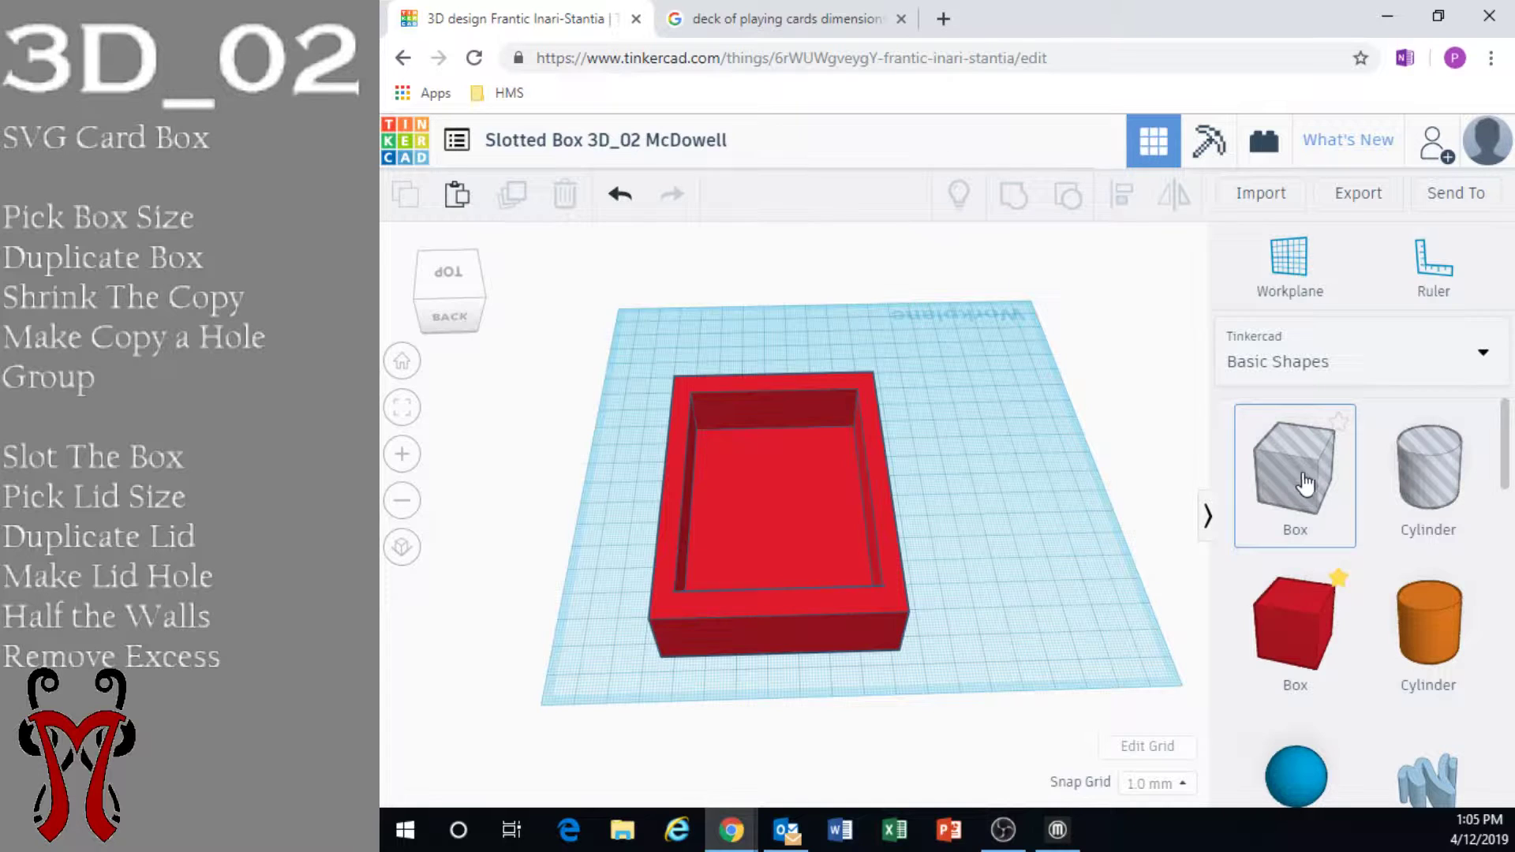
{"action": "left_click_drag", "start_coordinate": [1305, 482], "coordinate": [973, 611]}
{"action": "right_click_drag", "start_coordinate": [973, 611], "coordinate": [967, 575]}
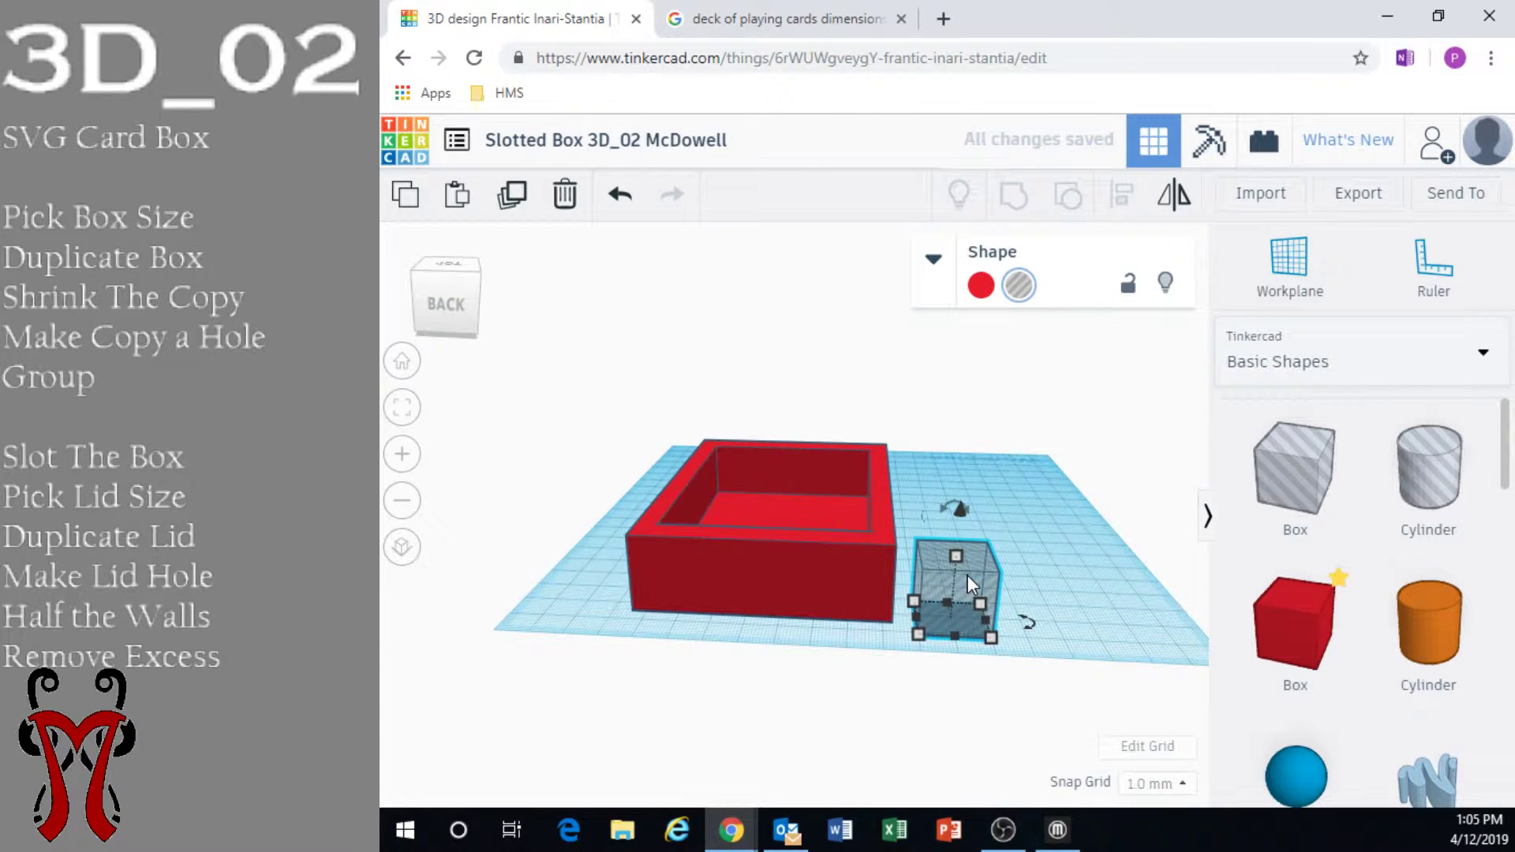
Move the small hole box just outside the red box's back wall and centre it across the box's width
{"action": "left_click_drag", "start_coordinate": [967, 577], "coordinate": [850, 623]}
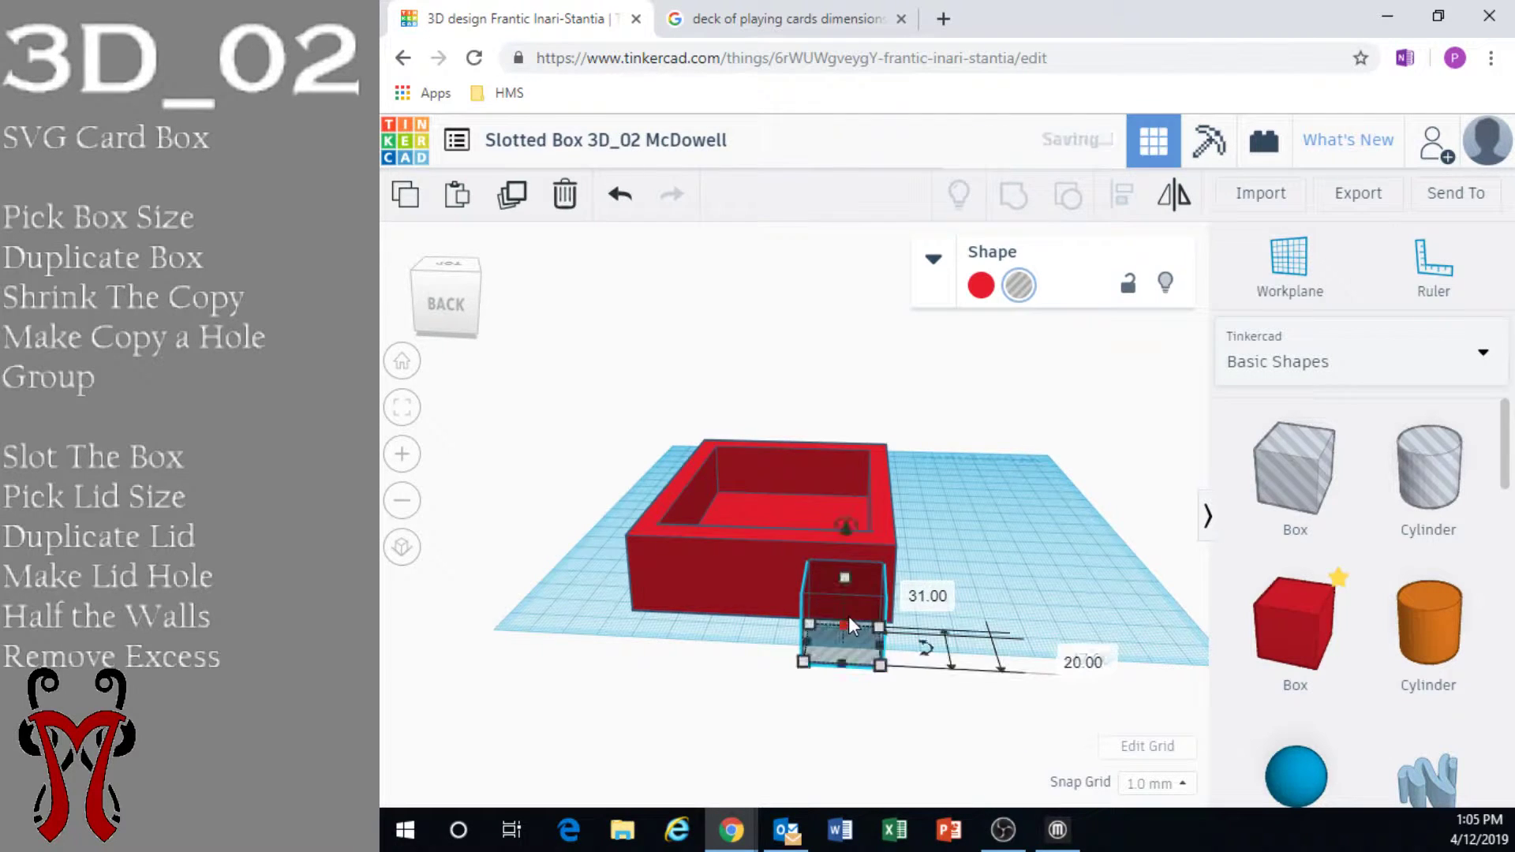
{"action": "right_click_drag", "start_coordinate": [849, 623], "coordinate": [865, 669]}
{"action": "scroll", "coordinate": [898, 633], "scroll_direction": "up", "scroll_amount": 5}
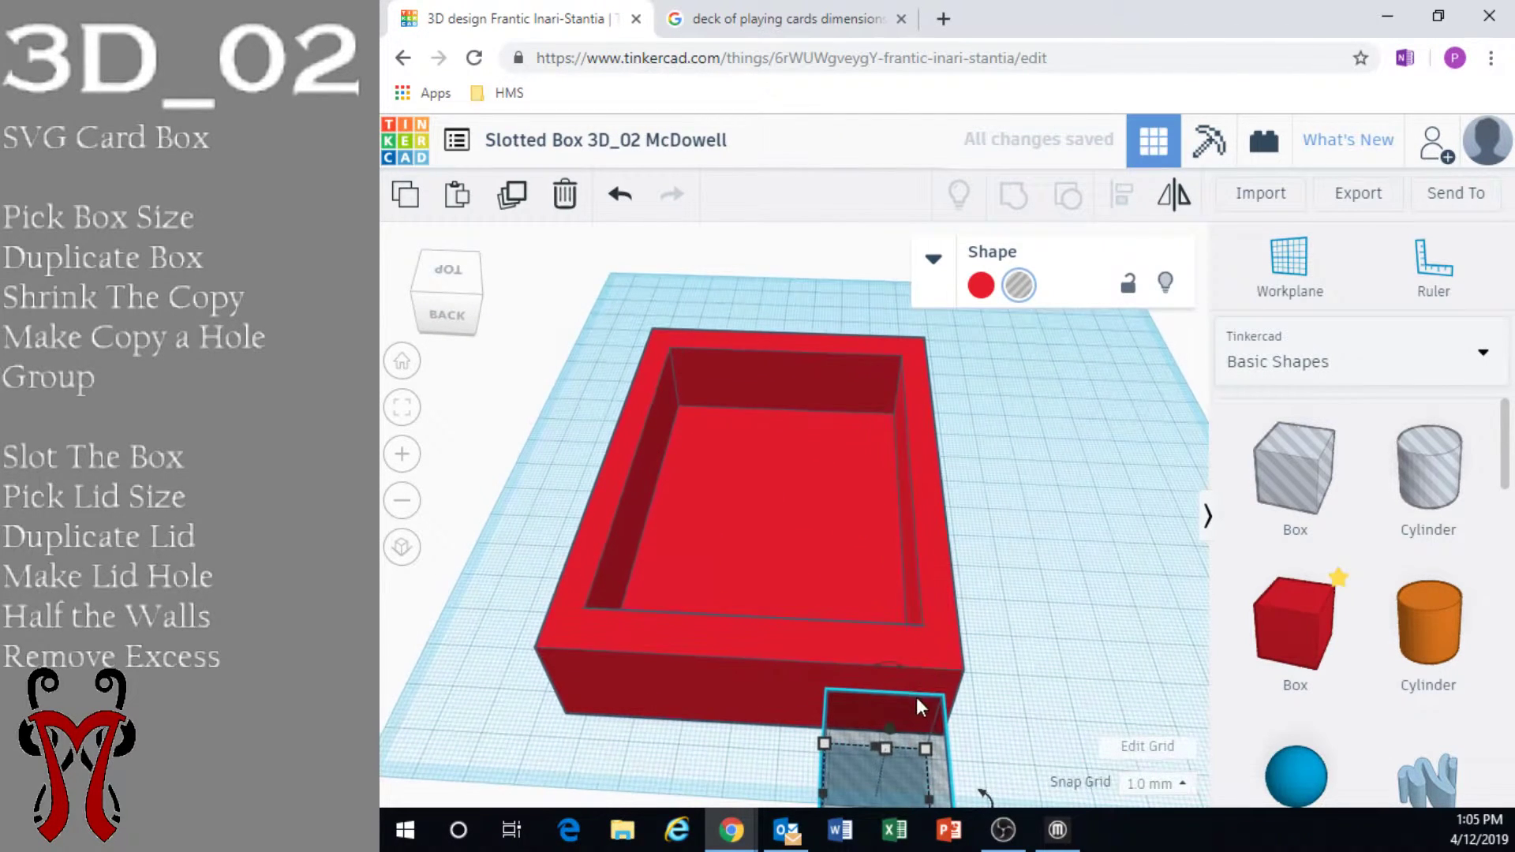
{"action": "scroll", "coordinate": [1030, 637], "scroll_direction": "down", "scroll_amount": 3}
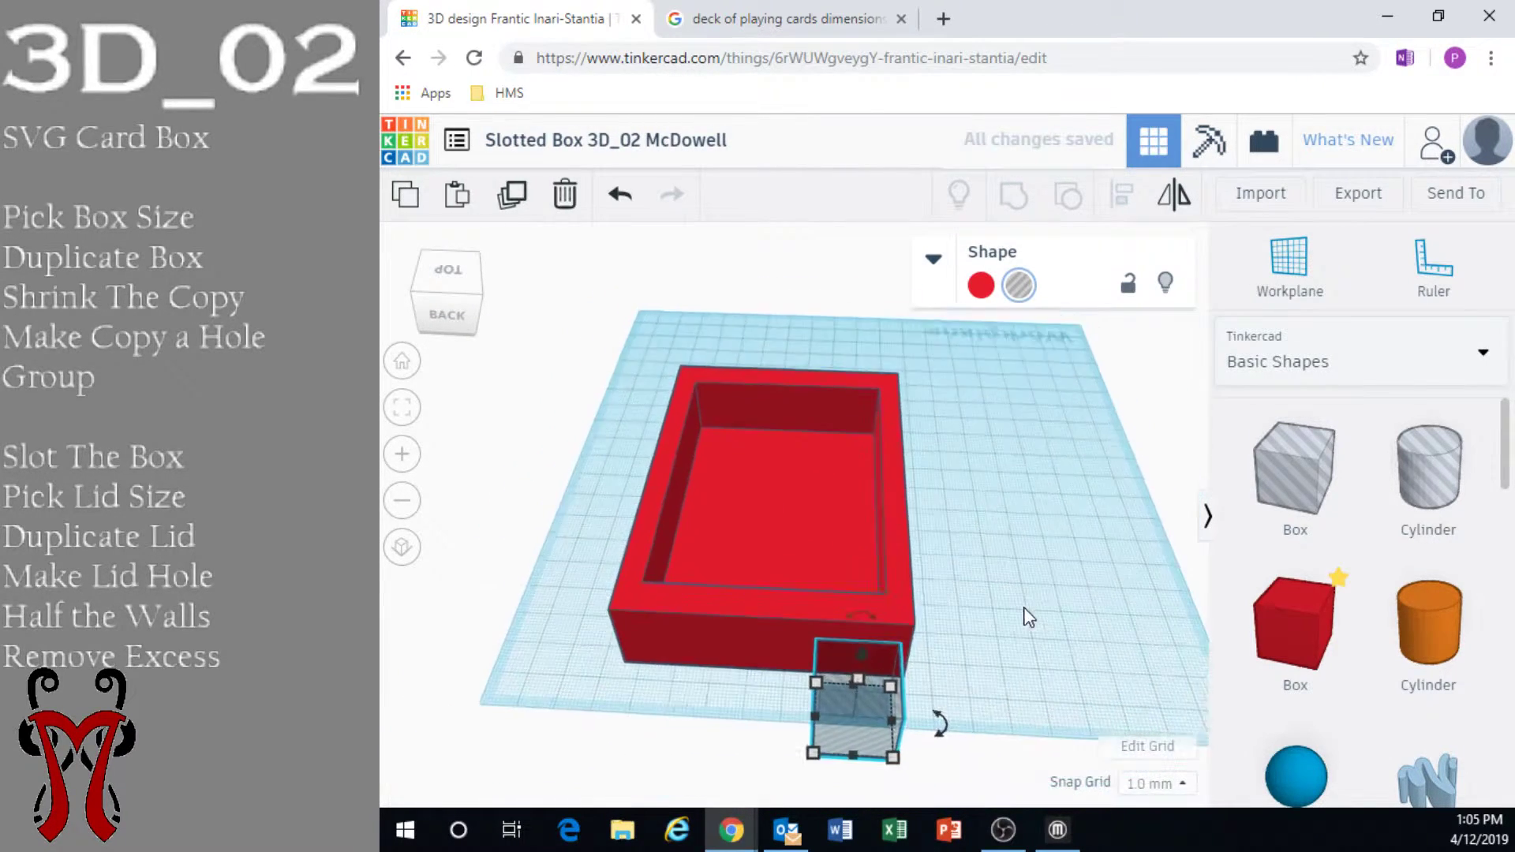
{"action": "left_click", "coordinate": [725, 440], "text": "shift"}
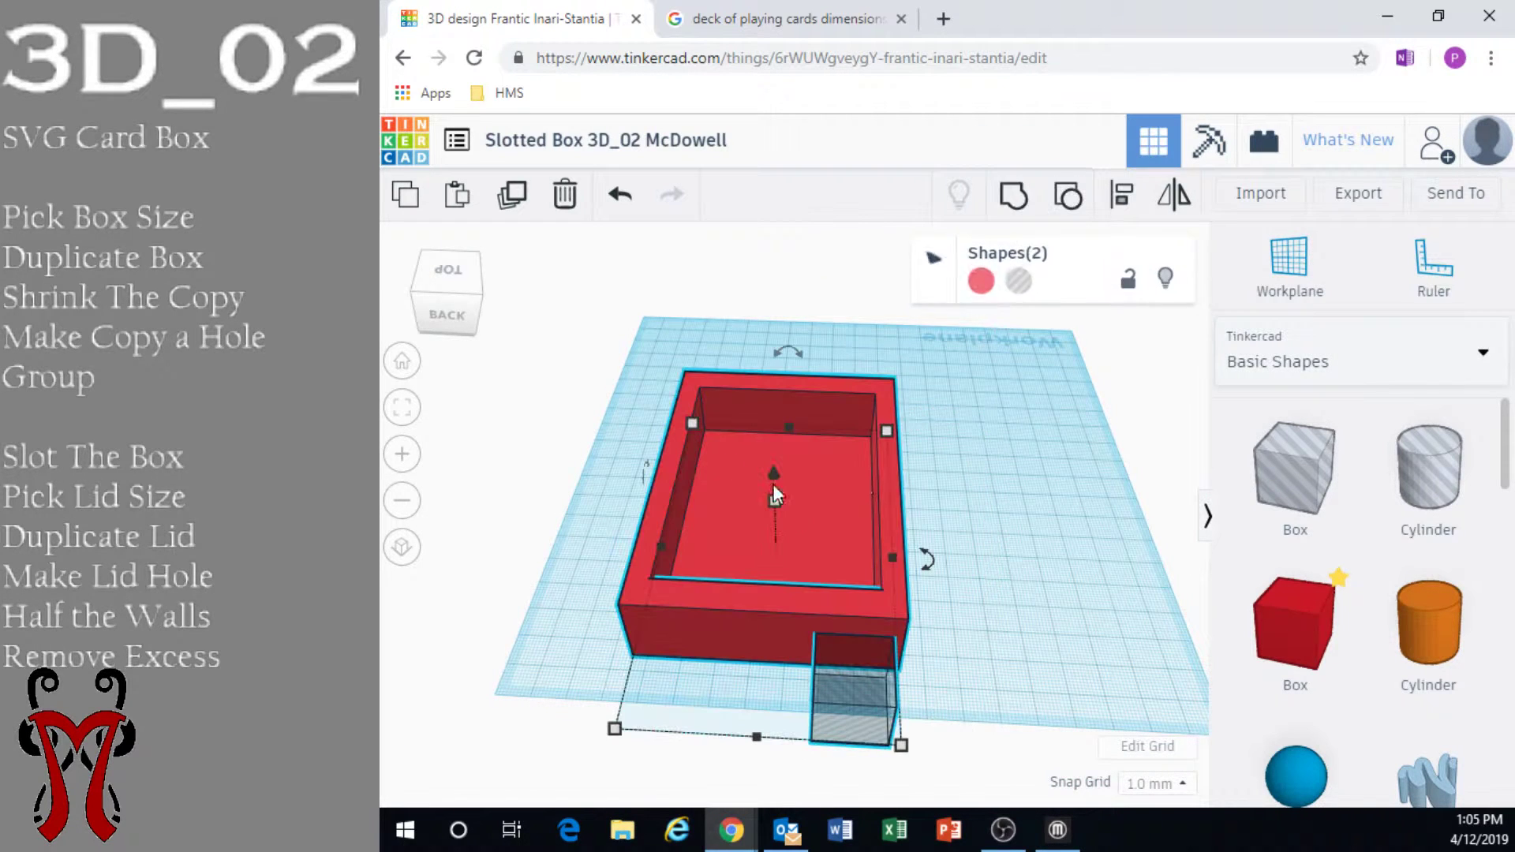
{"action": "left_click", "coordinate": [1130, 197]}
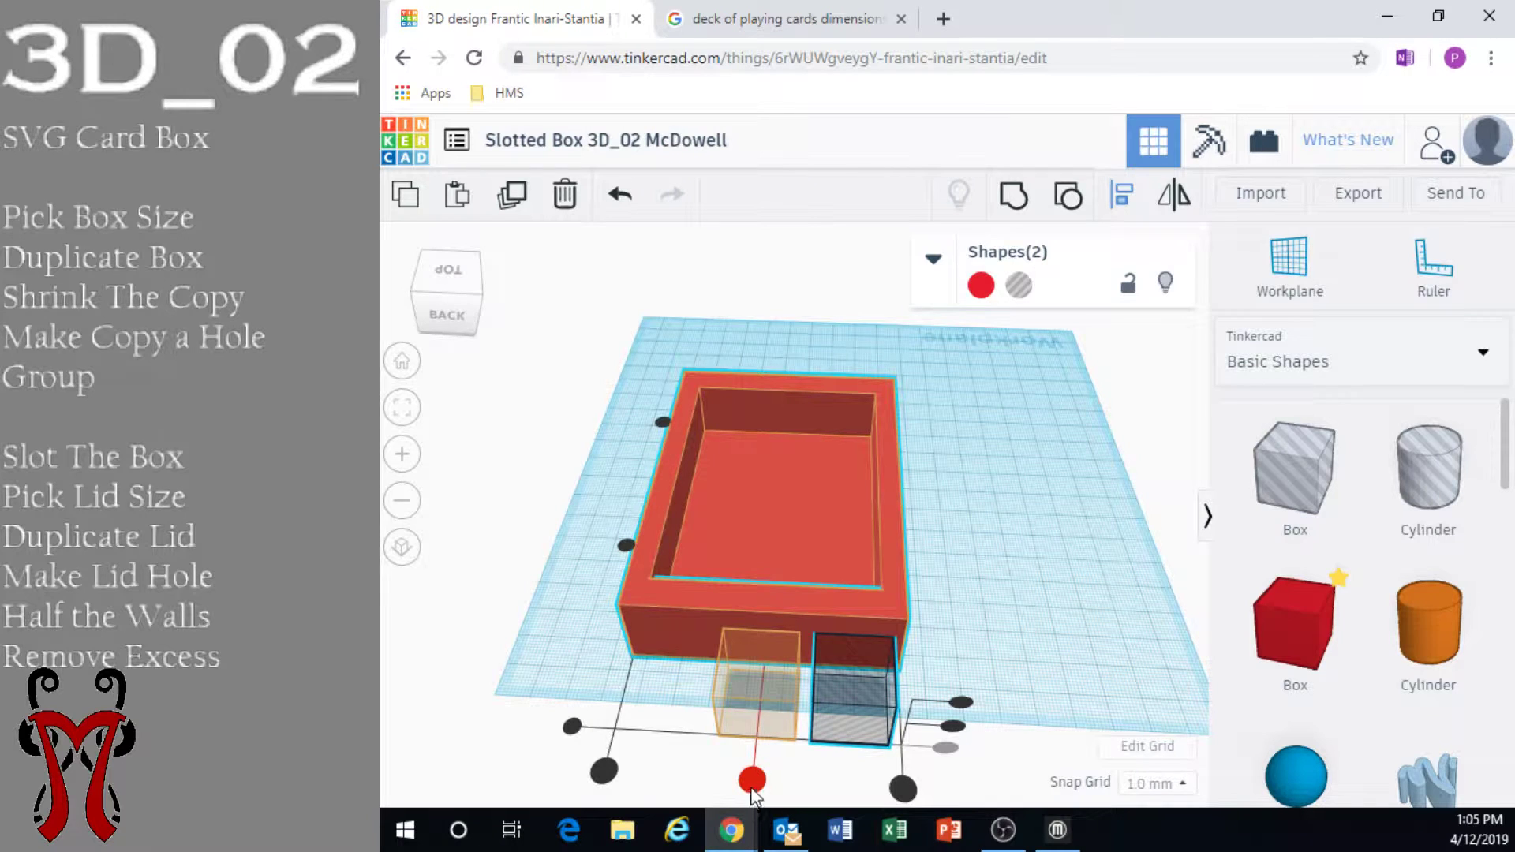
{"action": "left_click_drag", "start_coordinate": [756, 790], "coordinate": [756, 790]}
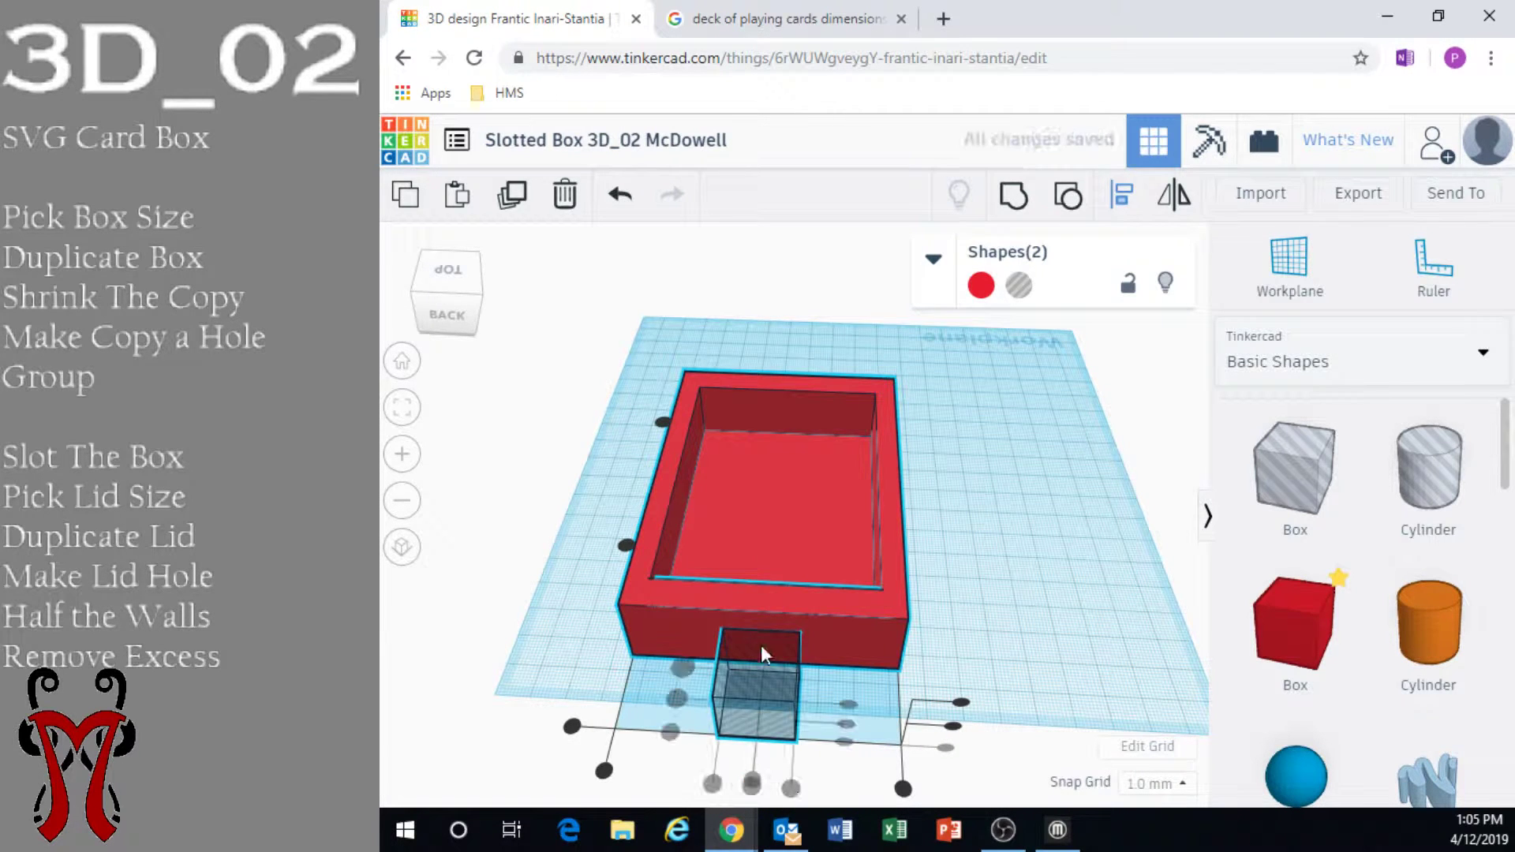
{"action": "left_click", "coordinate": [964, 699]}
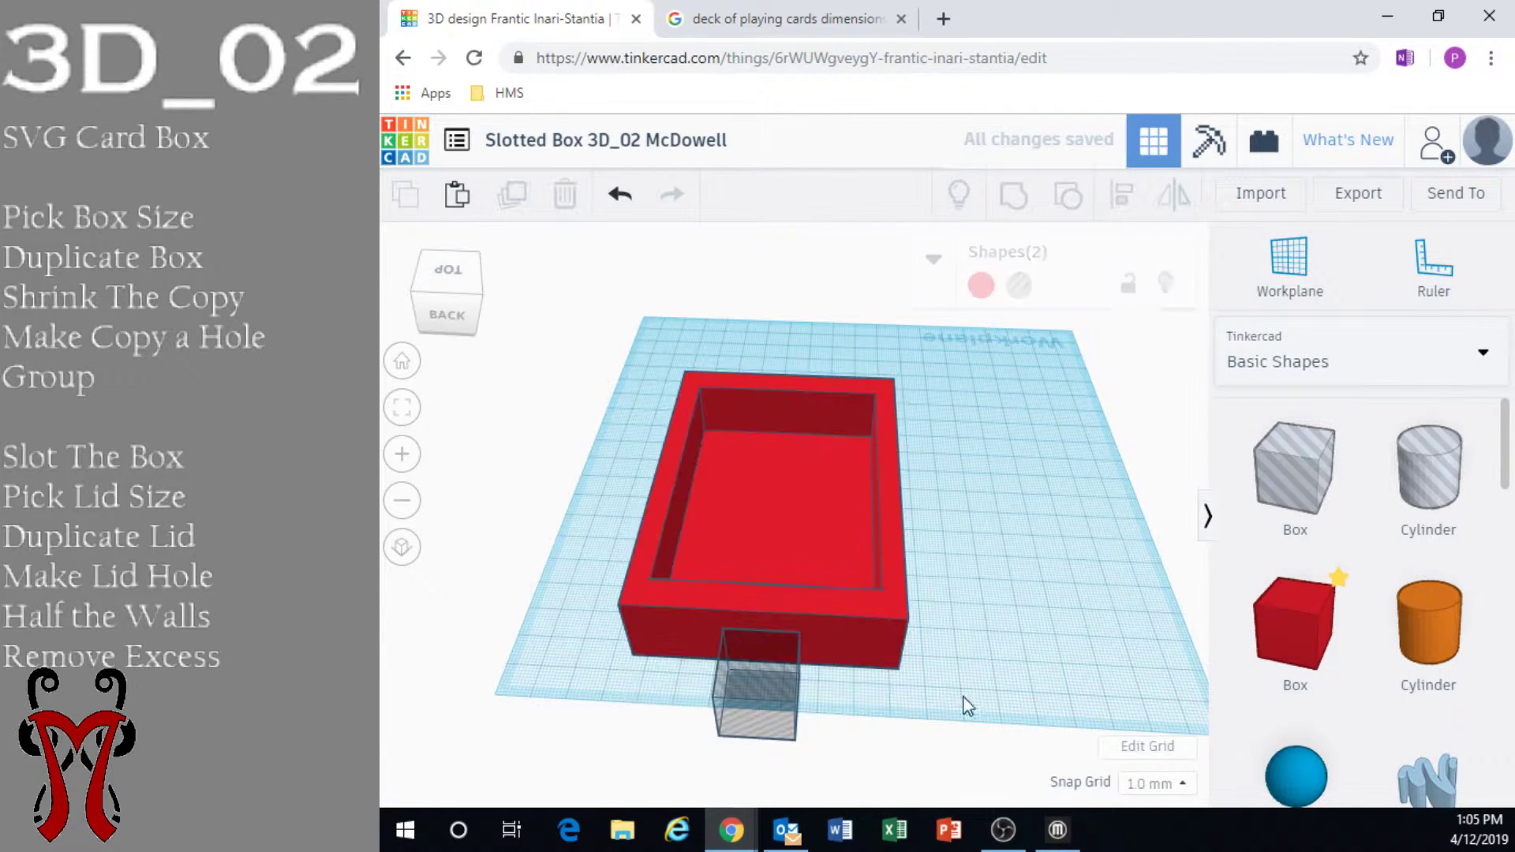
Stretch one end of the small hole box sideways until it nearly reaches the red box's outer back corner
{"action": "scroll", "coordinate": [883, 768], "scroll_direction": "up", "scroll_amount": 4}
{"action": "scroll", "coordinate": [873, 717], "scroll_direction": "down", "scroll_amount": 2}
{"action": "right_click_drag", "start_coordinate": [964, 604], "coordinate": [871, 566]}
{"action": "left_click", "coordinate": [807, 555]}
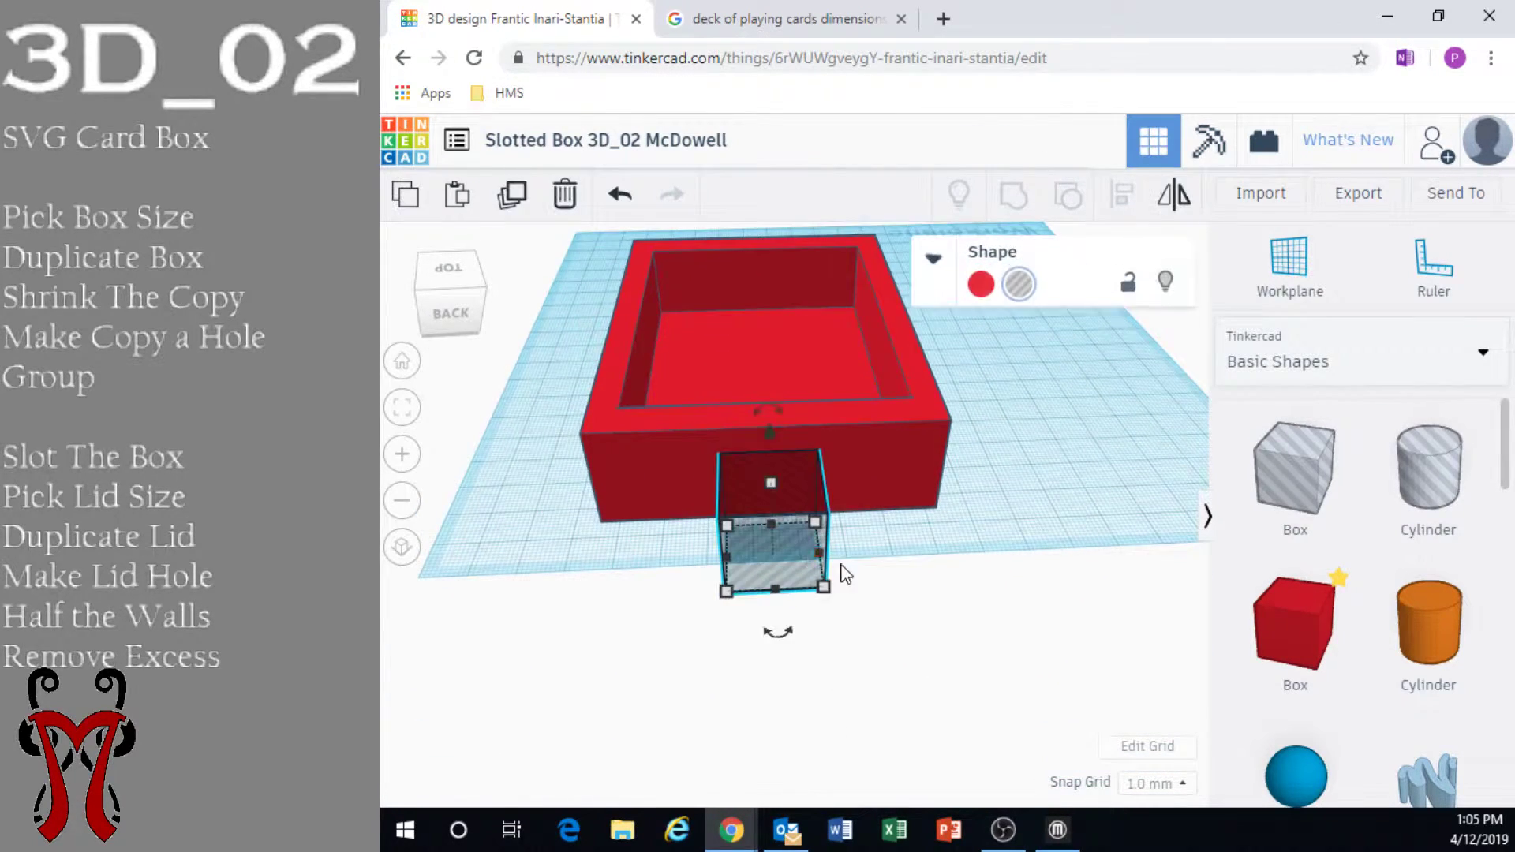
{"action": "scroll", "coordinate": [813, 568], "scroll_direction": "up", "scroll_amount": 3}
{"action": "left_click_drag", "start_coordinate": [831, 582], "coordinate": [940, 573]}
{"action": "right_click_drag", "start_coordinate": [940, 574], "coordinate": [872, 556]}
{"action": "scroll", "coordinate": [947, 552], "scroll_direction": "up", "scroll_amount": 5}
{"action": "right_click_drag", "start_coordinate": [1050, 508], "coordinate": [1017, 501]}
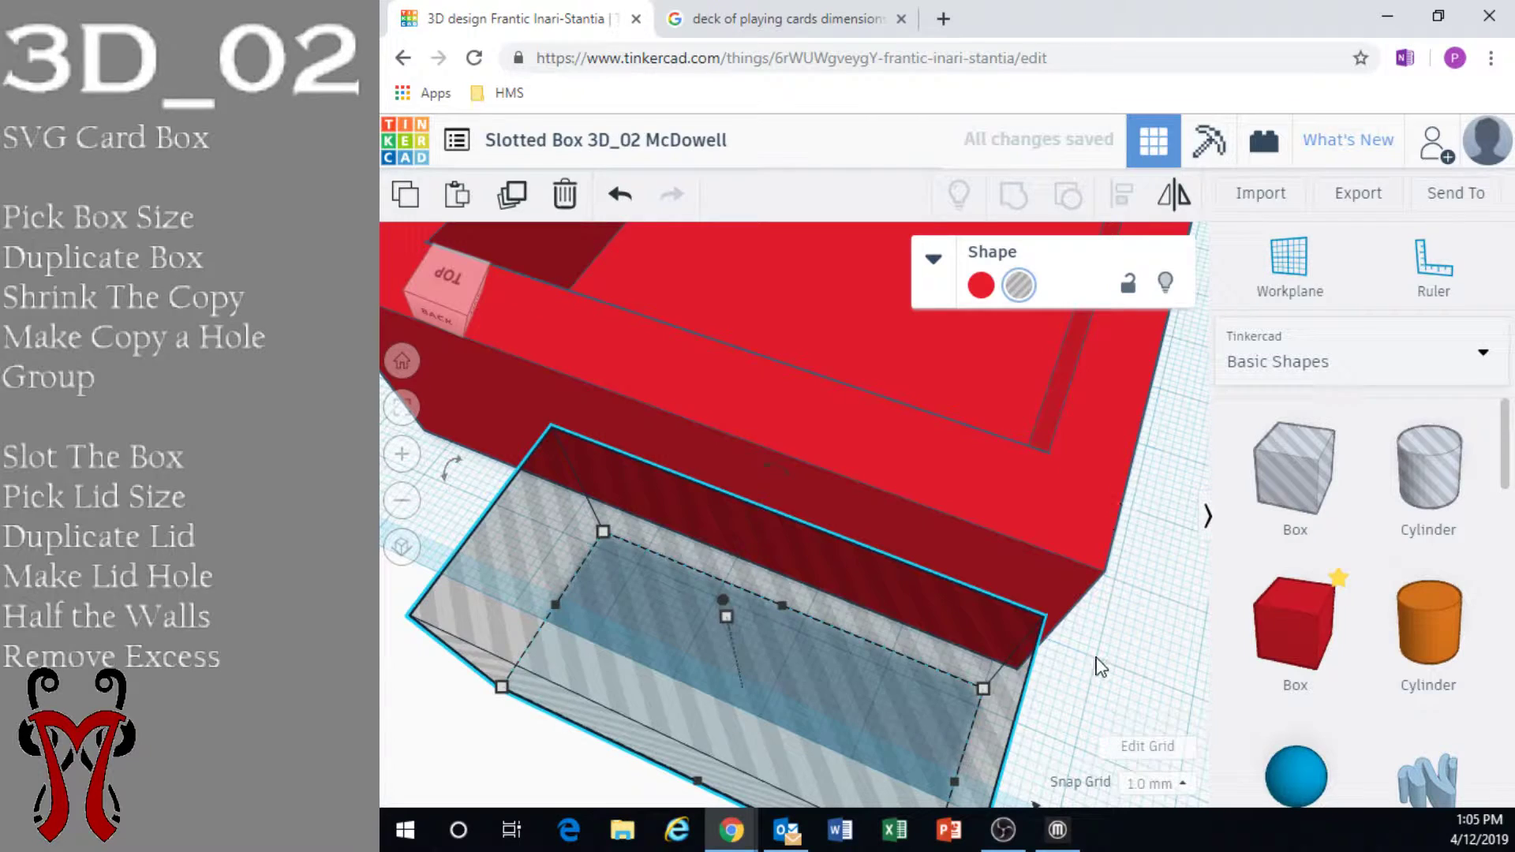
{"action": "middle_click_drag", "start_coordinate": [1101, 667], "coordinate": [999, 610]}
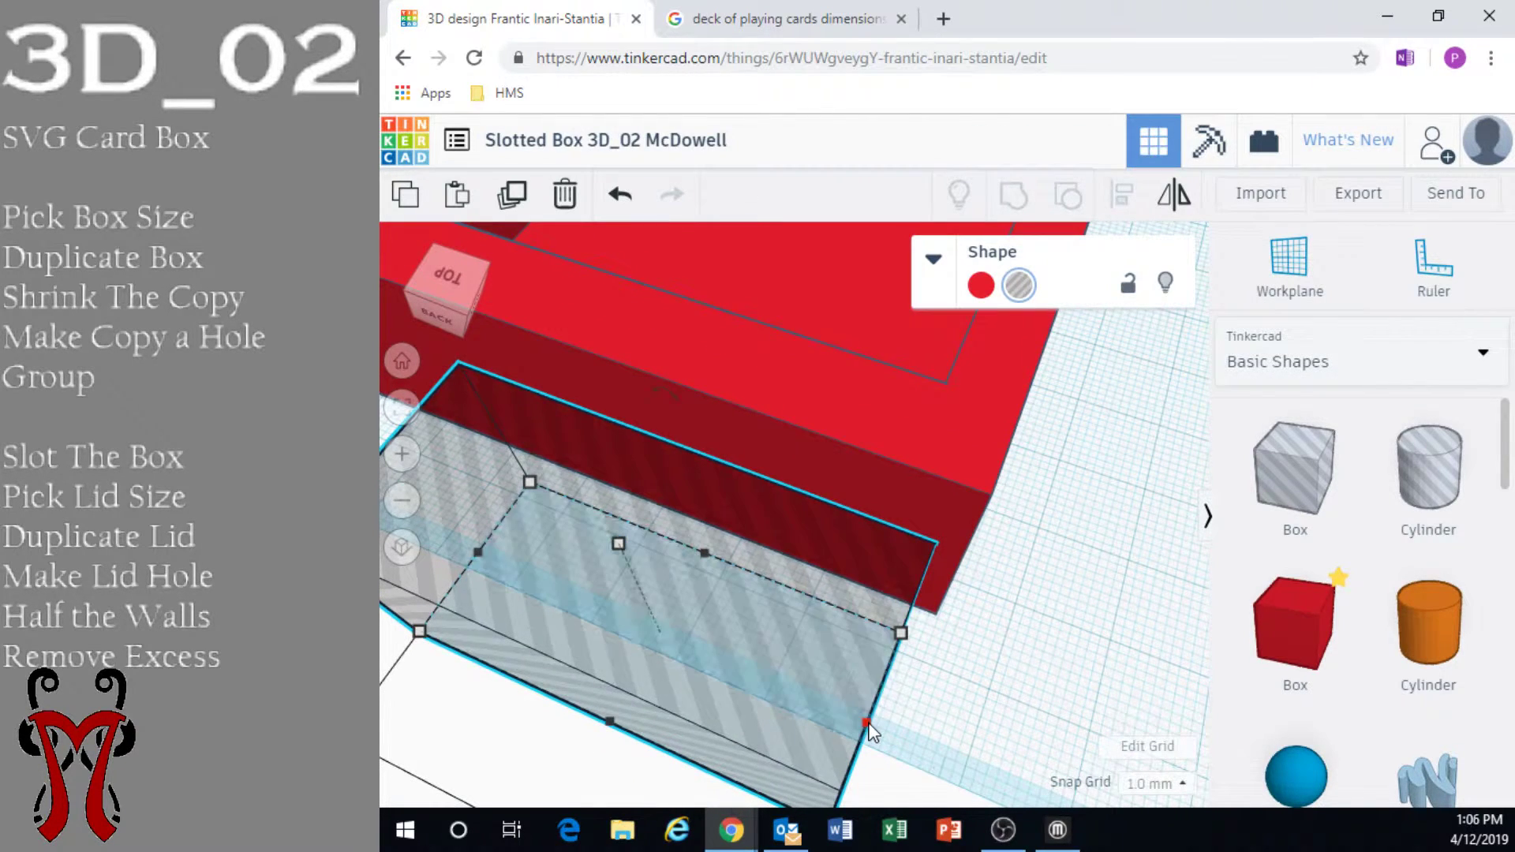
{"action": "left_click_drag", "start_coordinate": [858, 725], "coordinate": [906, 710]}
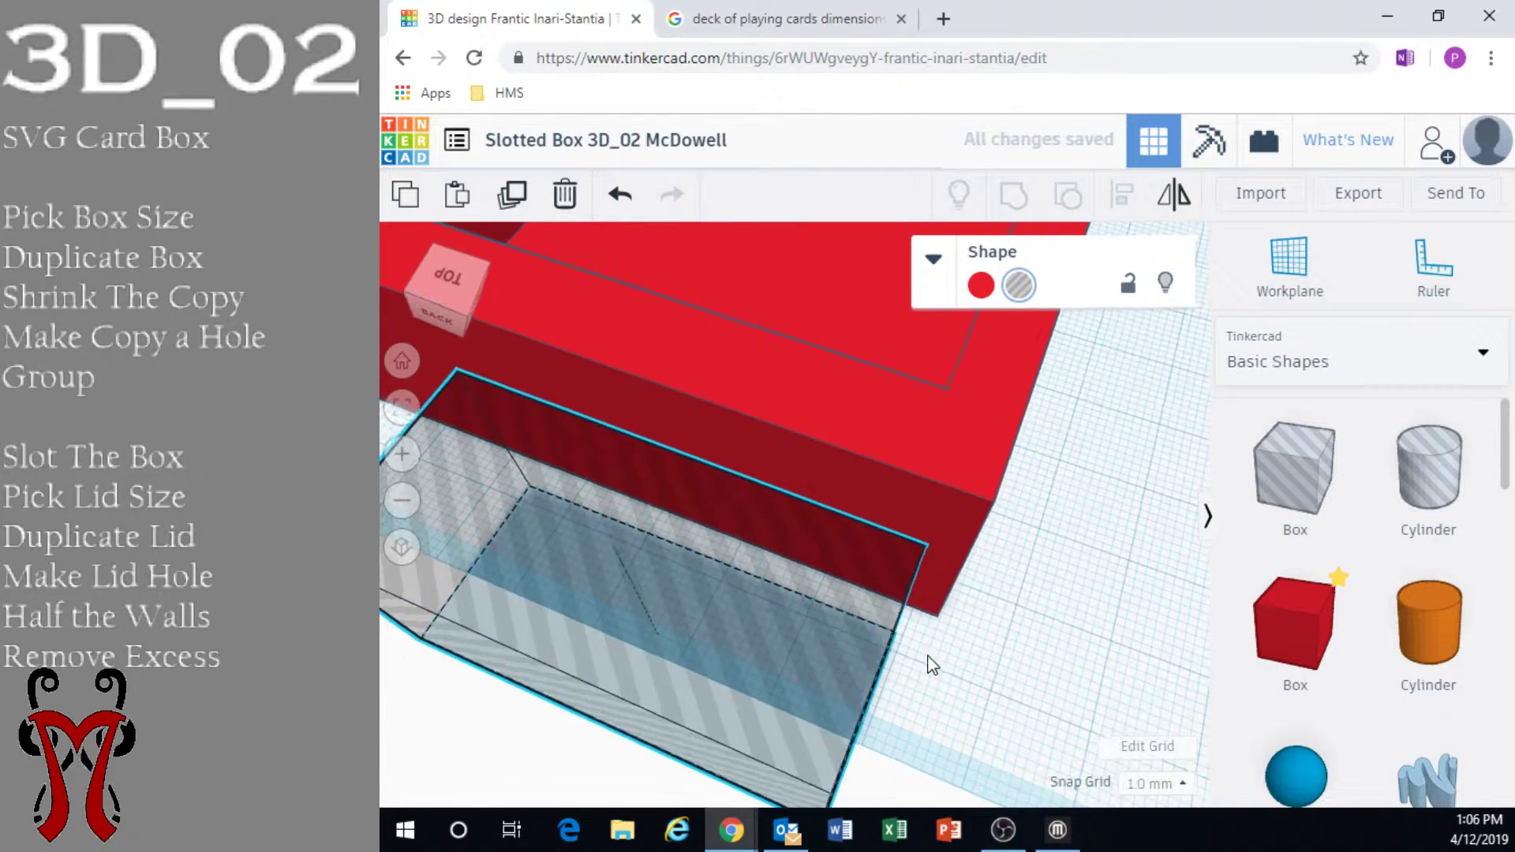
Stretch the small hole box's other end sideways until it nearly reaches the red box's opposite outer back corner
{"action": "scroll", "coordinate": [936, 683], "scroll_direction": "up", "scroll_amount": 2}
{"action": "scroll", "coordinate": [915, 657], "scroll_direction": "down", "scroll_amount": 1}
{"action": "right_click_drag", "start_coordinate": [915, 657], "coordinate": [957, 603]}
{"action": "scroll", "coordinate": [958, 602], "scroll_direction": "down", "scroll_amount": 5}
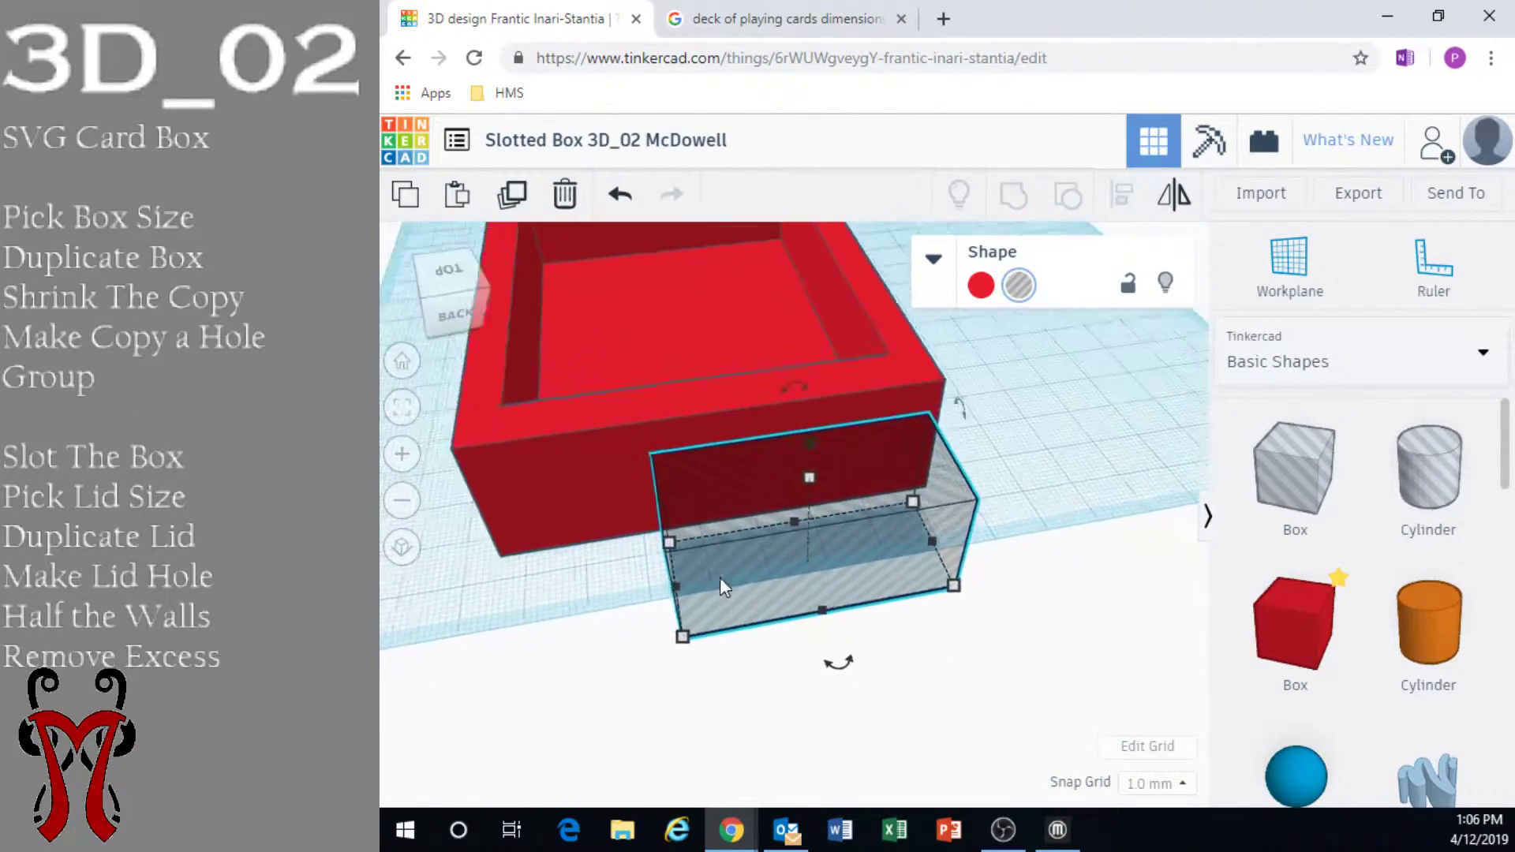
{"action": "right_click_drag", "start_coordinate": [899, 537], "coordinate": [879, 568]}
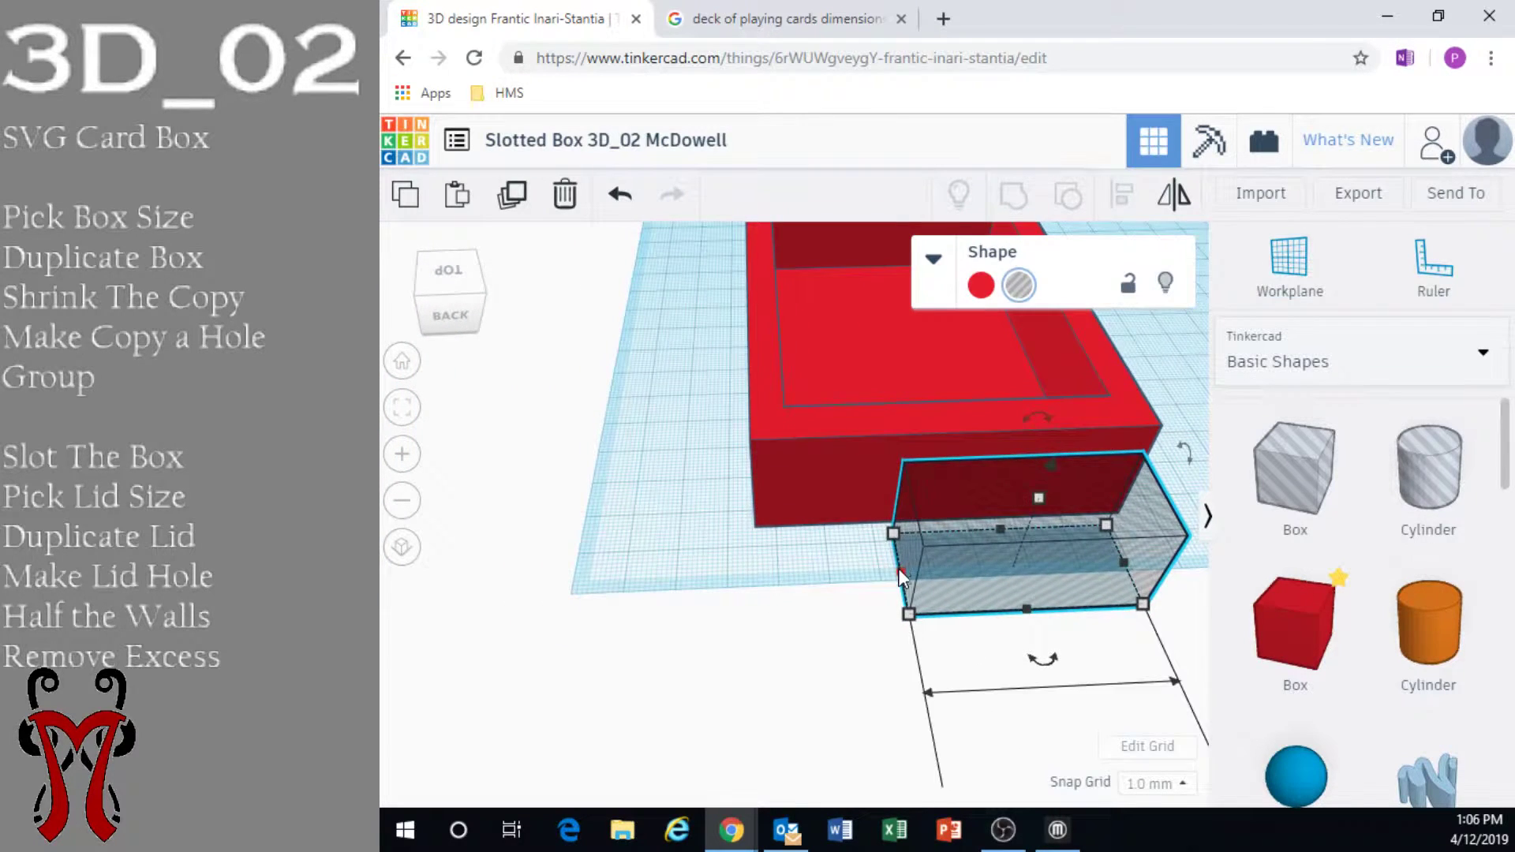
{"action": "left_click_drag", "start_coordinate": [901, 577], "coordinate": [772, 576]}
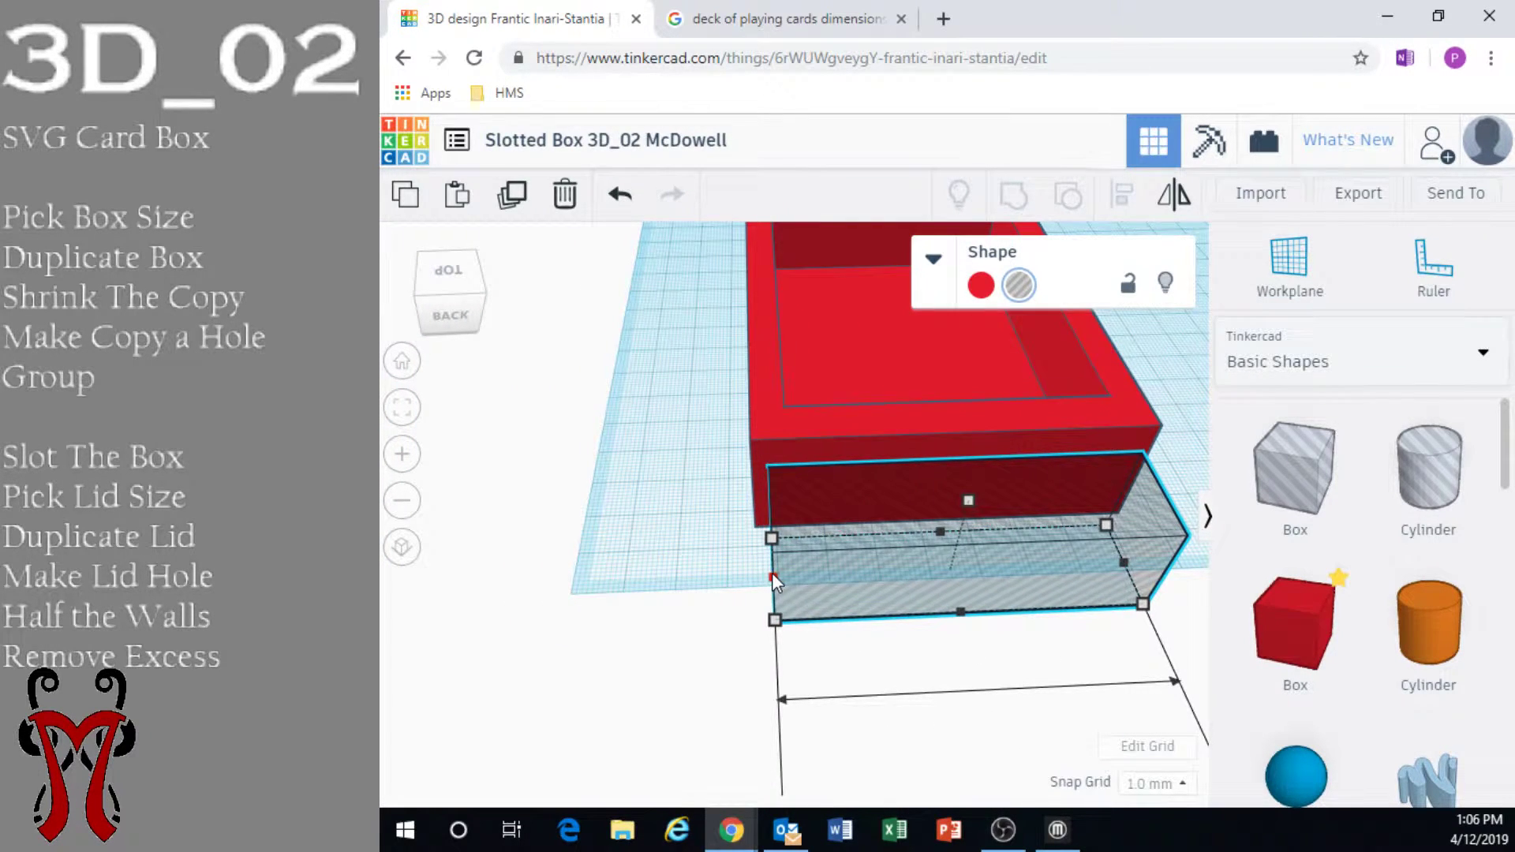
{"action": "scroll", "coordinate": [772, 574], "scroll_direction": "up", "scroll_amount": 5}
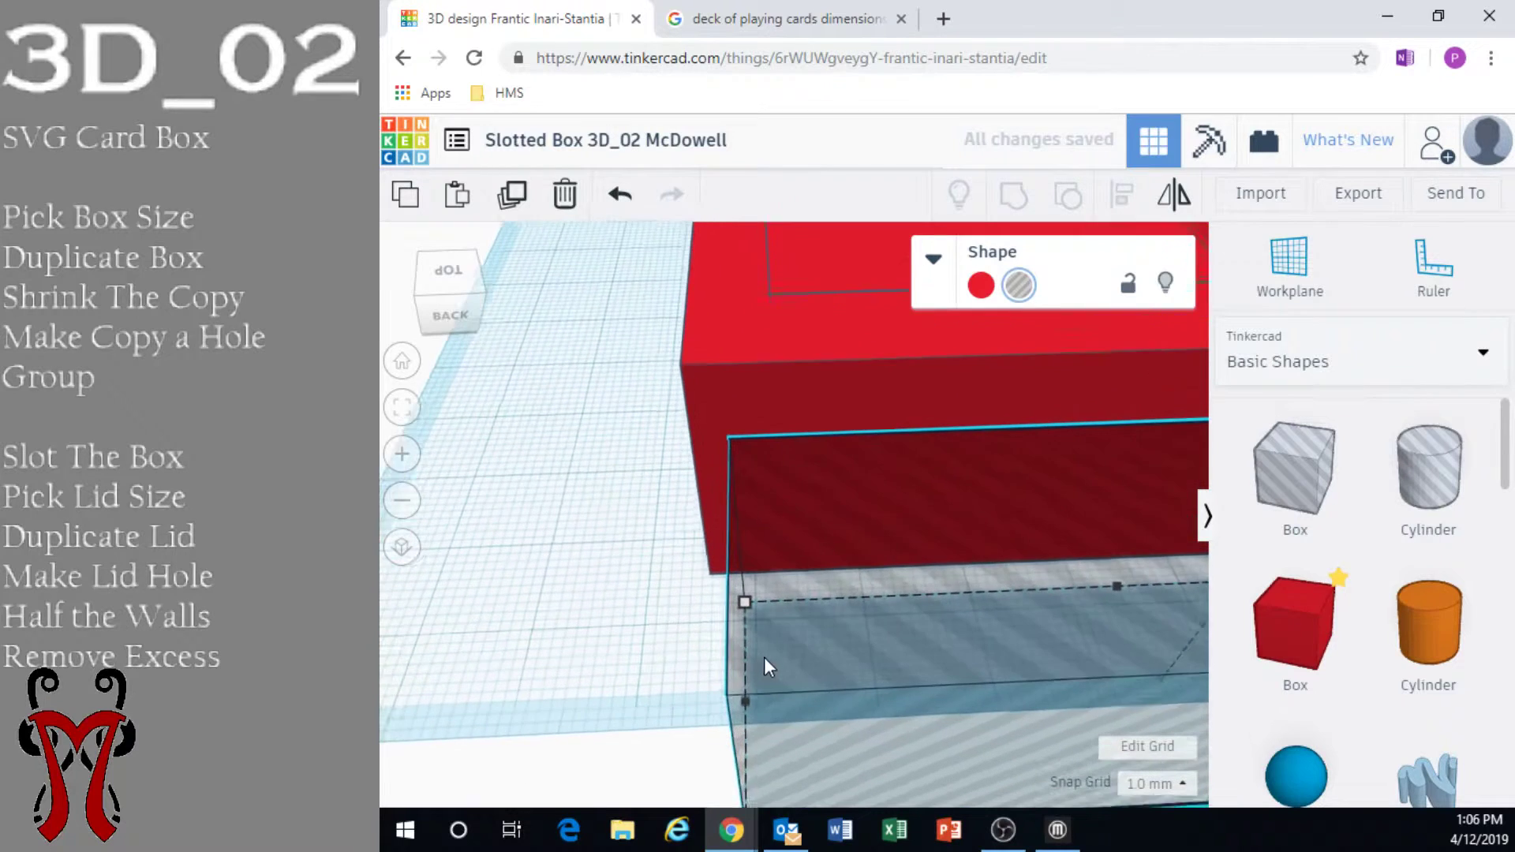
{"action": "left_click_drag", "start_coordinate": [750, 704], "coordinate": [744, 703]}
Check the margins between both ends of the hole box and the red box's back corners
{"action": "right_click_drag", "start_coordinate": [798, 518], "coordinate": [794, 557]}
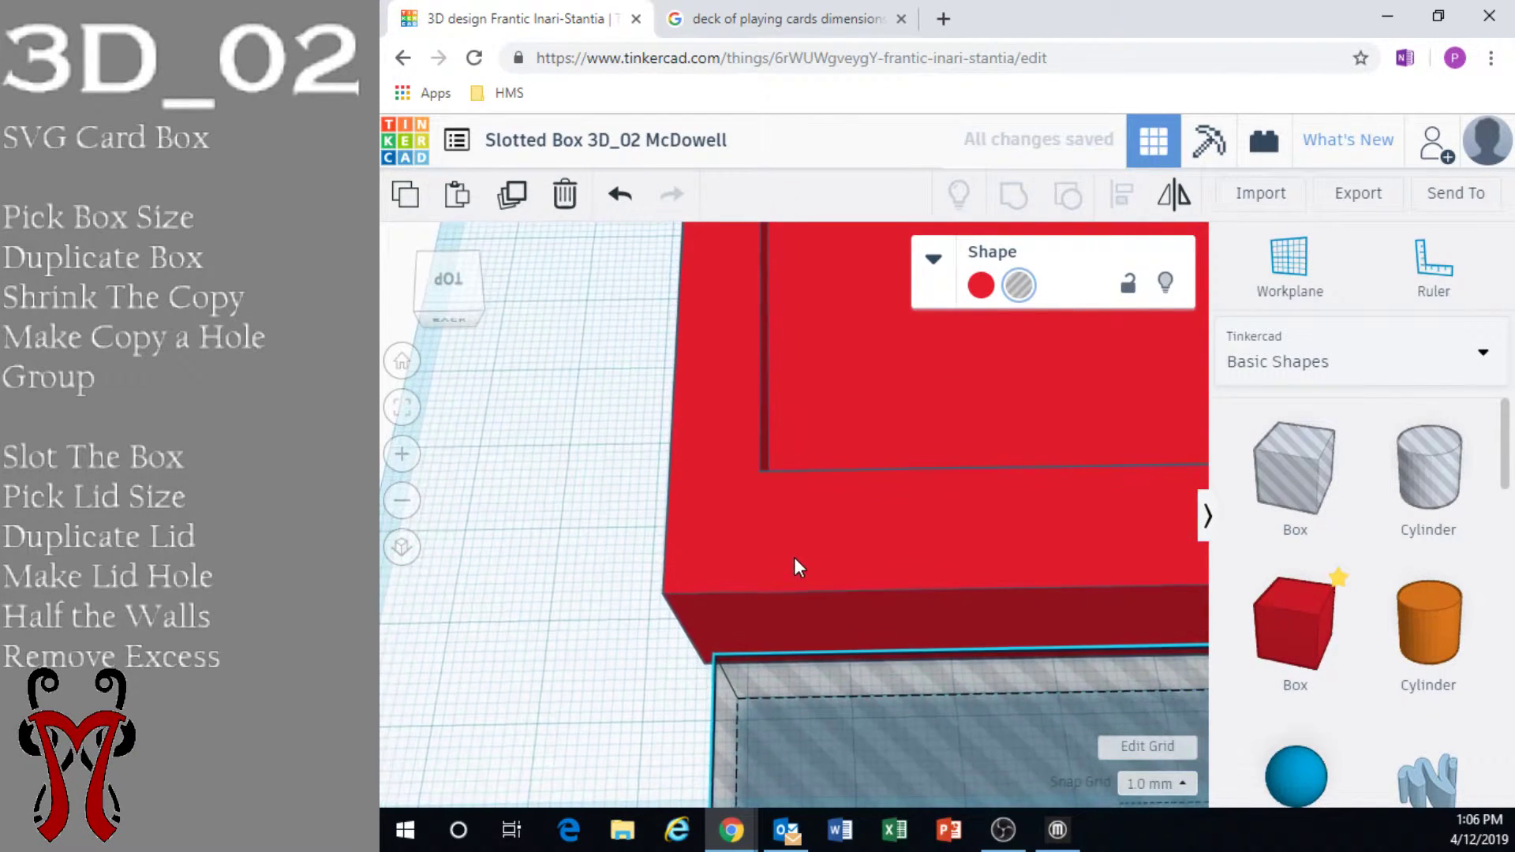
{"action": "scroll", "coordinate": [795, 556], "scroll_direction": "down", "scroll_amount": 6}
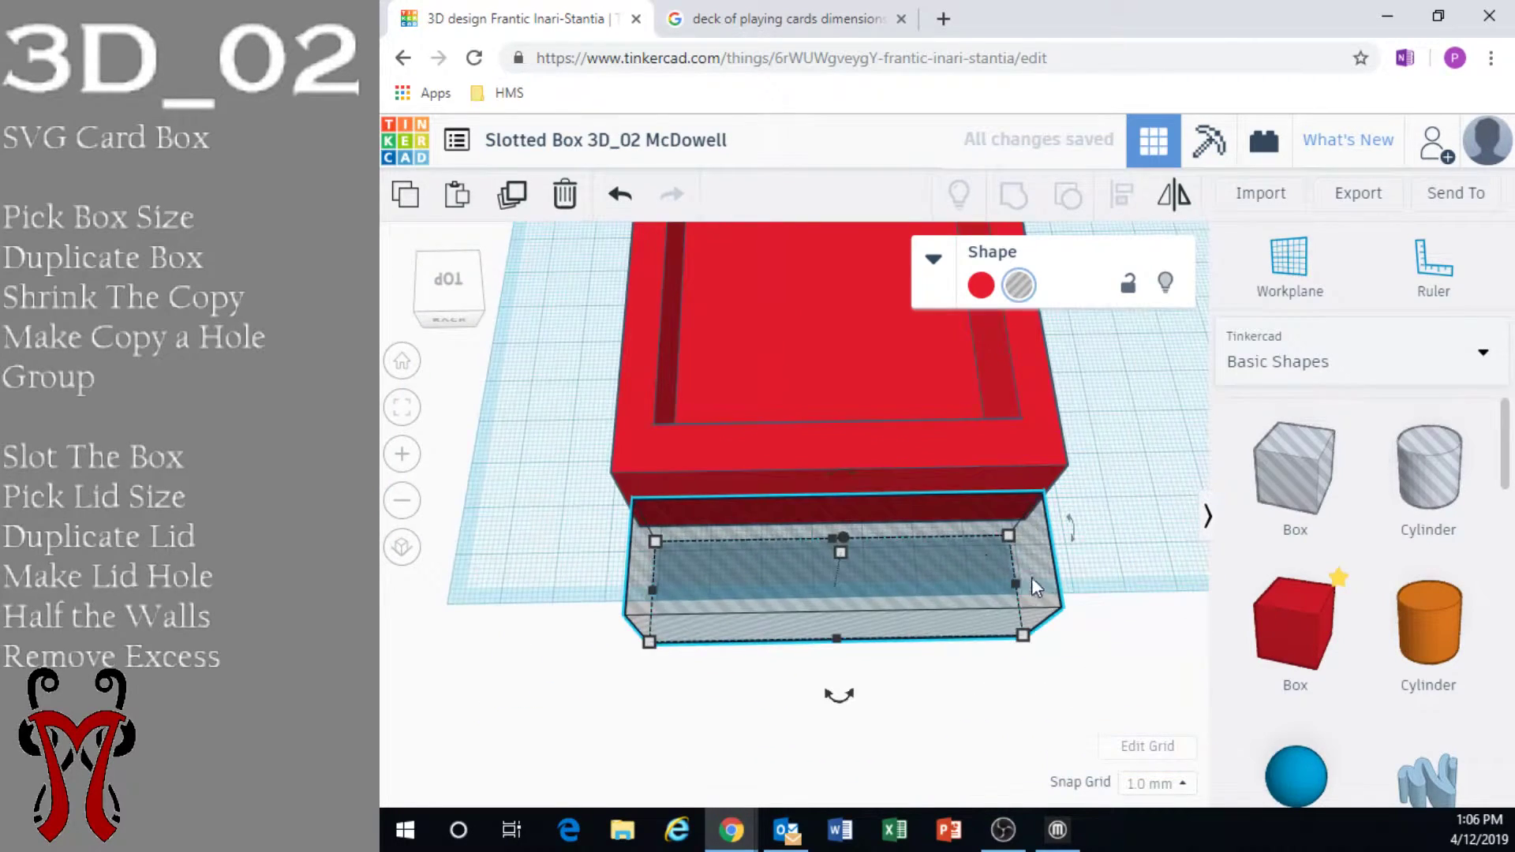
{"action": "middle_click_drag", "start_coordinate": [838, 542], "coordinate": [643, 483]}
{"action": "scroll", "coordinate": [909, 509], "scroll_direction": "up", "scroll_amount": 5}
{"action": "scroll", "coordinate": [980, 509], "scroll_direction": "down", "scroll_amount": 3}
{"action": "middle_click_drag", "start_coordinate": [983, 513], "coordinate": [717, 506]}
{"action": "scroll", "coordinate": [763, 489], "scroll_direction": "up", "scroll_amount": 5}
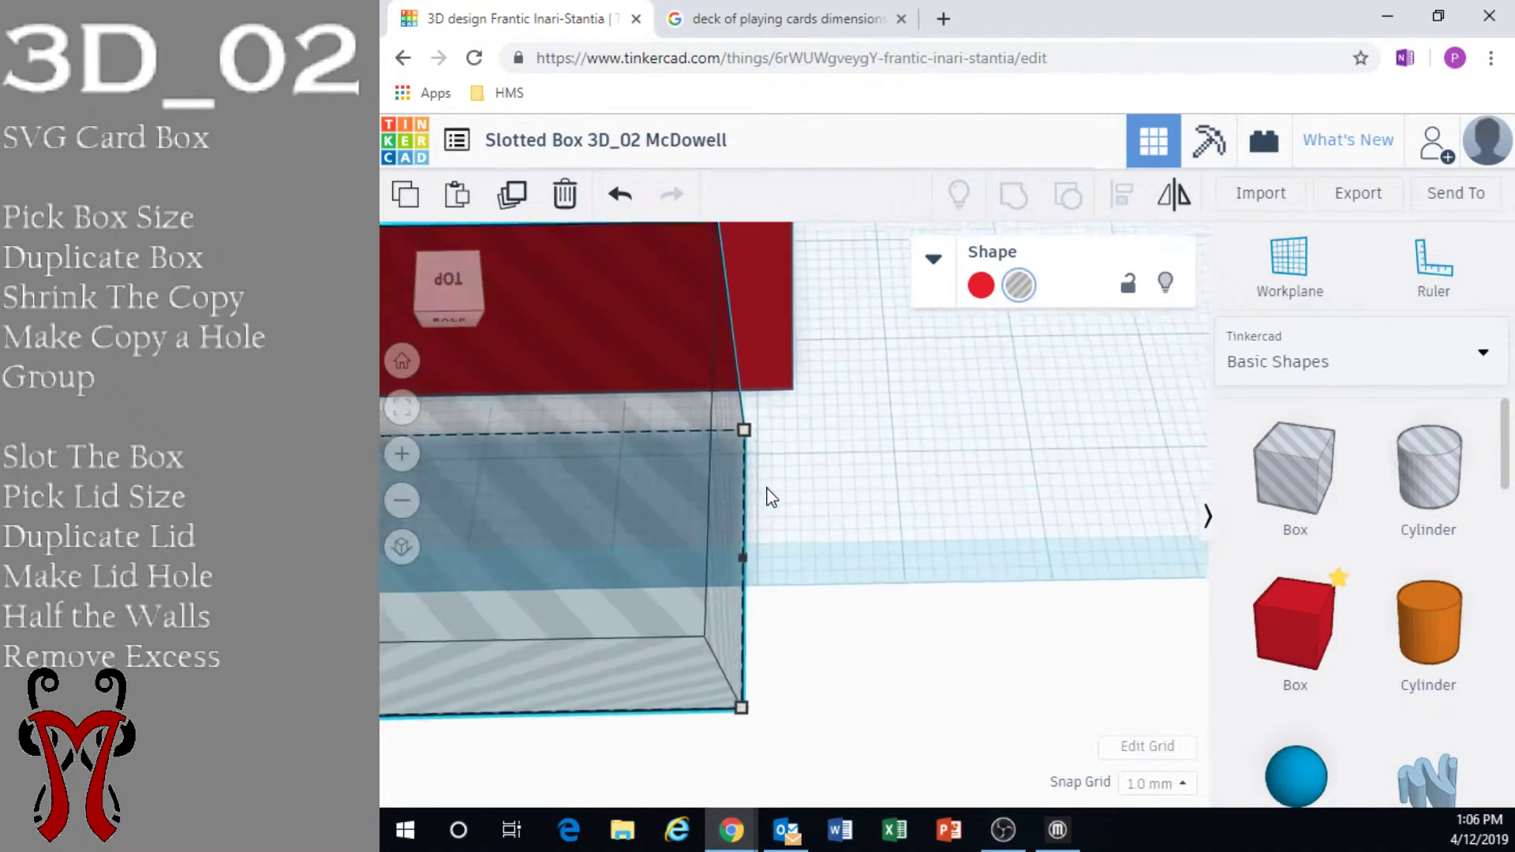
{"action": "right_click_drag", "start_coordinate": [774, 494], "coordinate": [548, 608]}
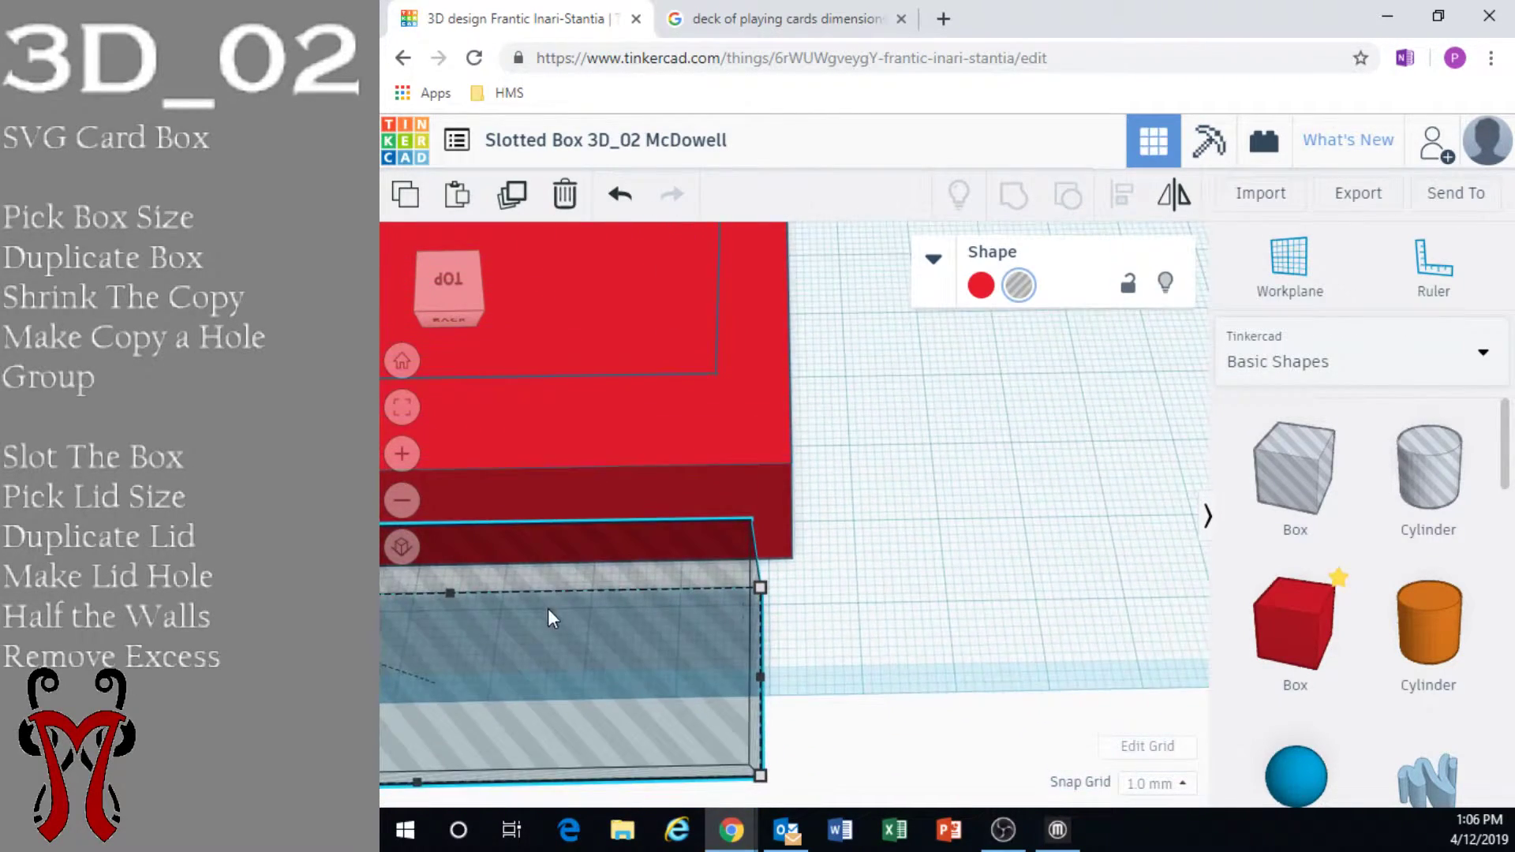
{"action": "middle_click_drag", "start_coordinate": [547, 608], "coordinate": [1007, 600]}
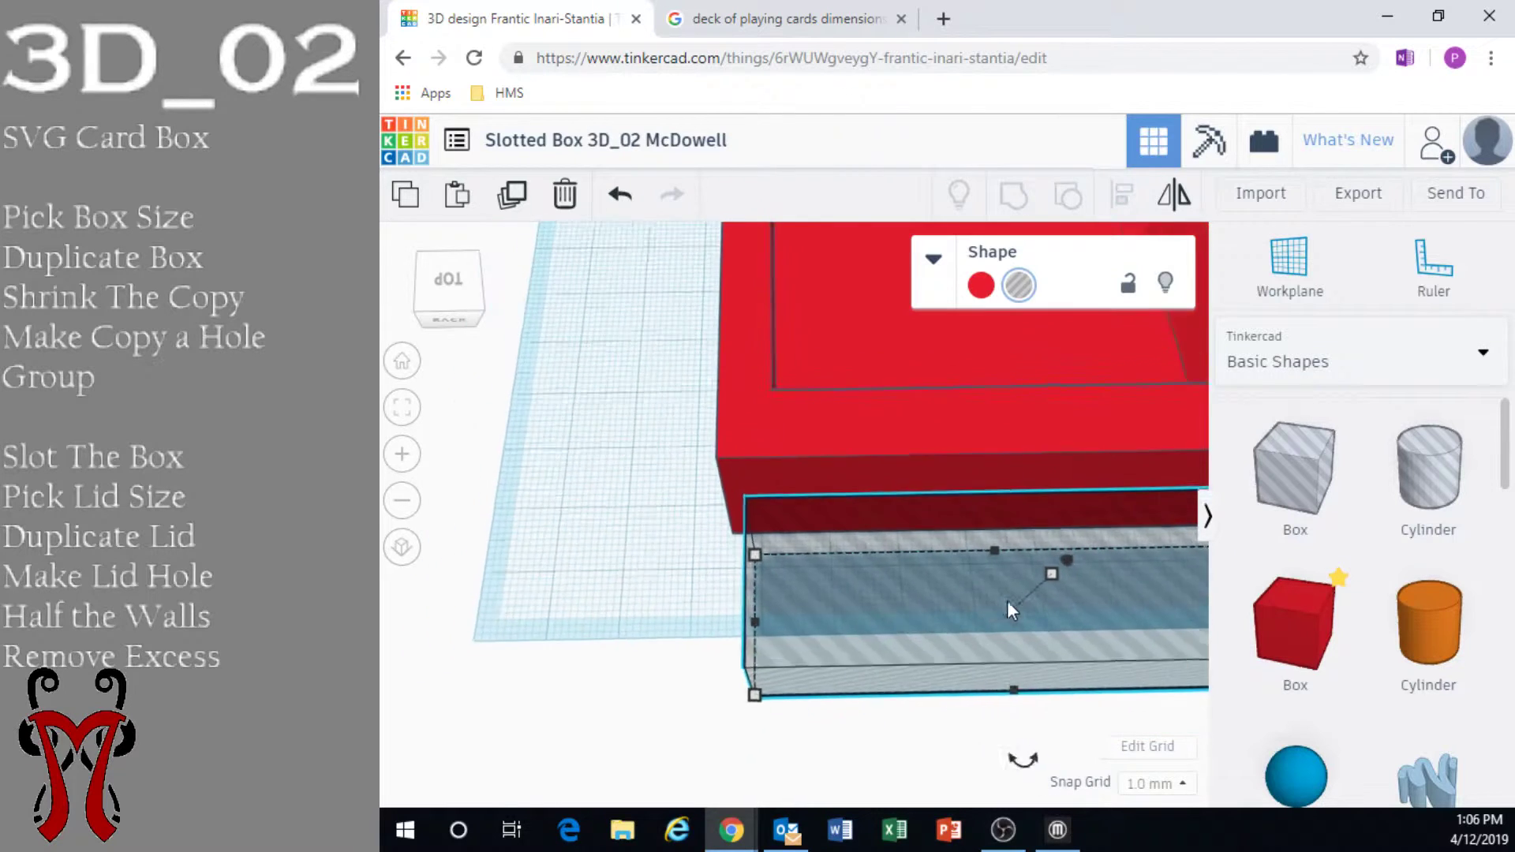
Reduce the height of the hole box behind the red box to 8 mm
{"action": "right_click_drag", "start_coordinate": [1007, 599], "coordinate": [974, 462]}
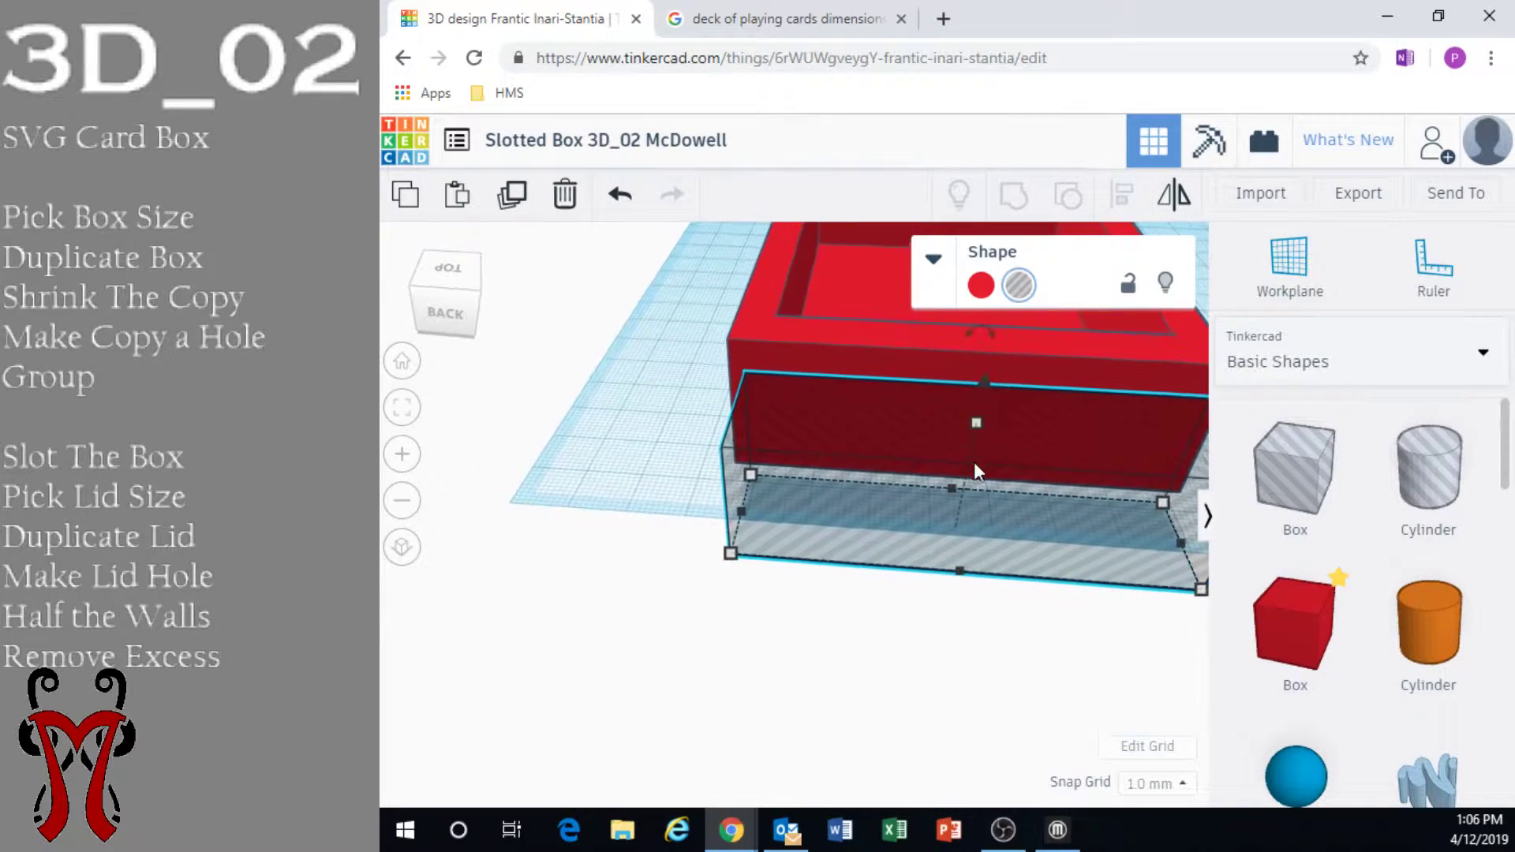
{"action": "left_click_drag", "start_coordinate": [977, 423], "coordinate": [975, 489]}
{"action": "right_click_drag", "start_coordinate": [1032, 642], "coordinate": [793, 457]}
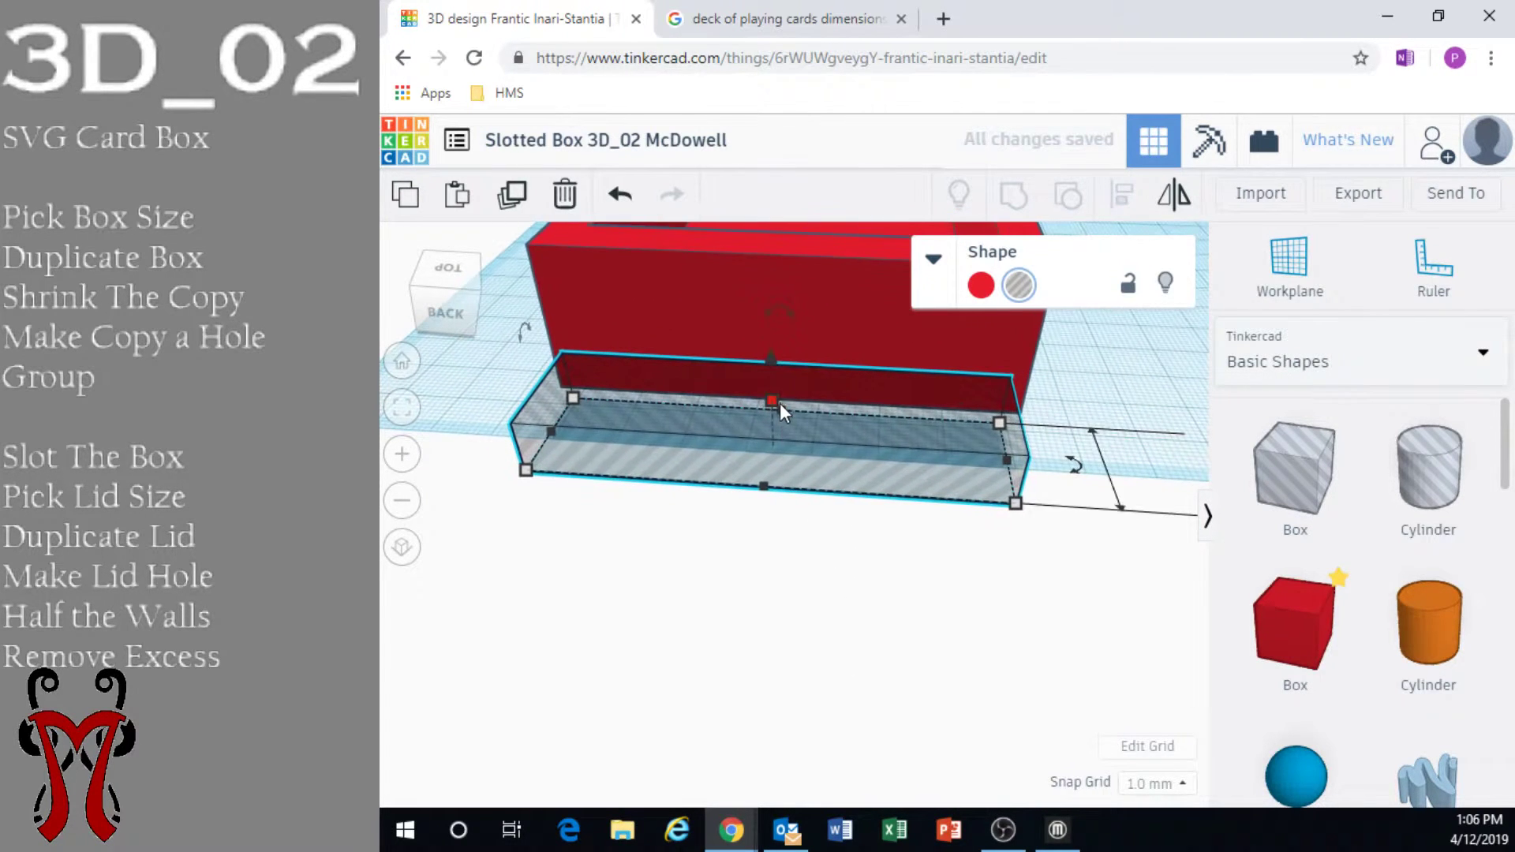
{"action": "left_click_drag", "start_coordinate": [780, 404], "coordinate": [775, 403]}
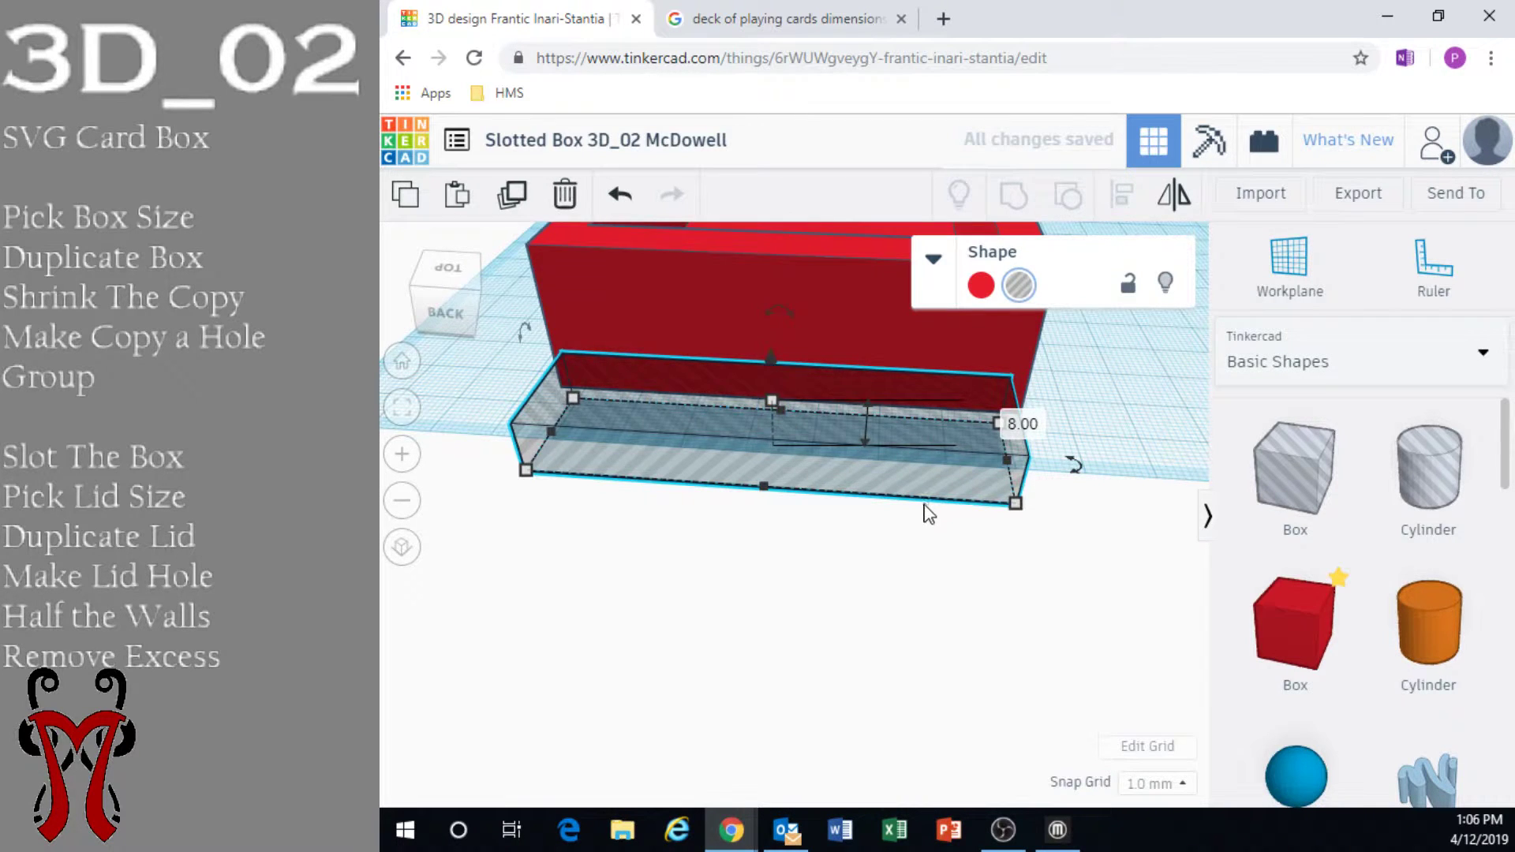
{"action": "right_click_drag", "start_coordinate": [929, 513], "coordinate": [902, 463]}
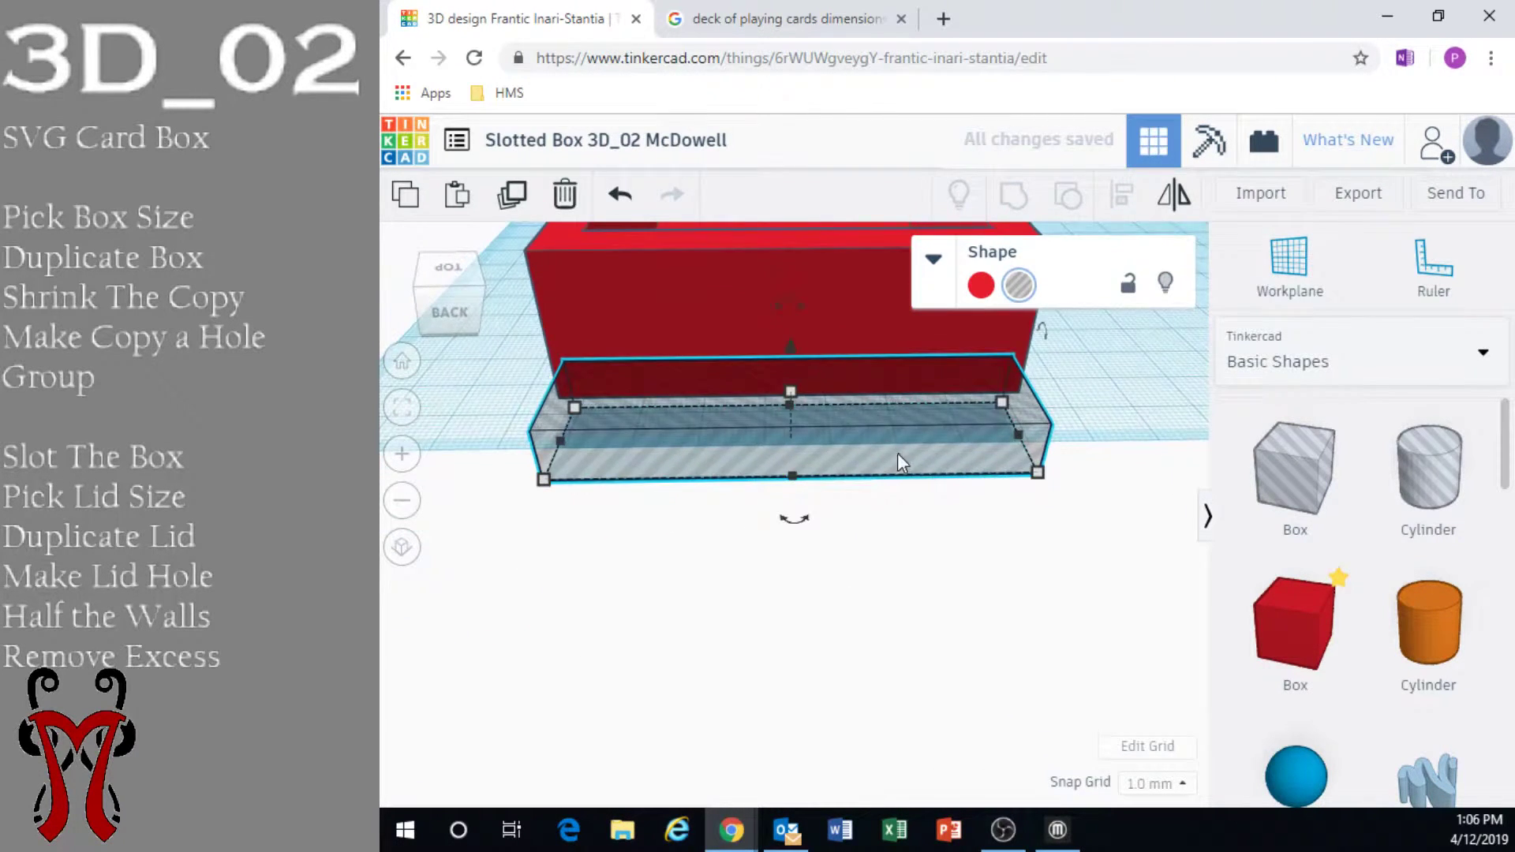
Raise the hole box 6 mm above the workplane behind the red box
{"action": "scroll", "coordinate": [817, 448], "scroll_direction": "down", "scroll_amount": 5}
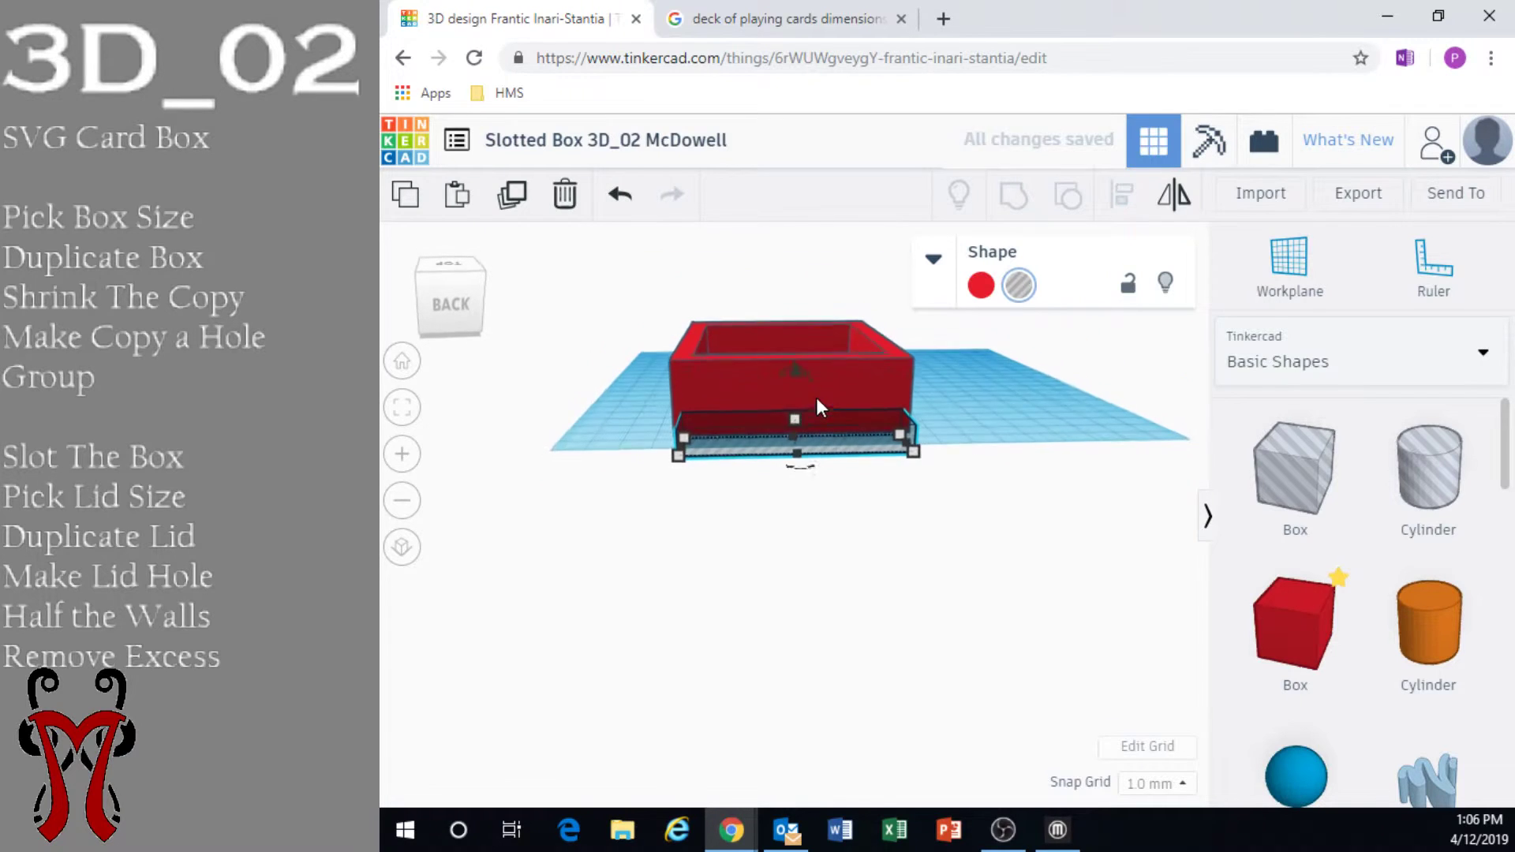
{"action": "scroll", "coordinate": [801, 391], "scroll_direction": "up", "scroll_amount": 4}
{"action": "middle_click_drag", "start_coordinate": [803, 393], "coordinate": [799, 688]}
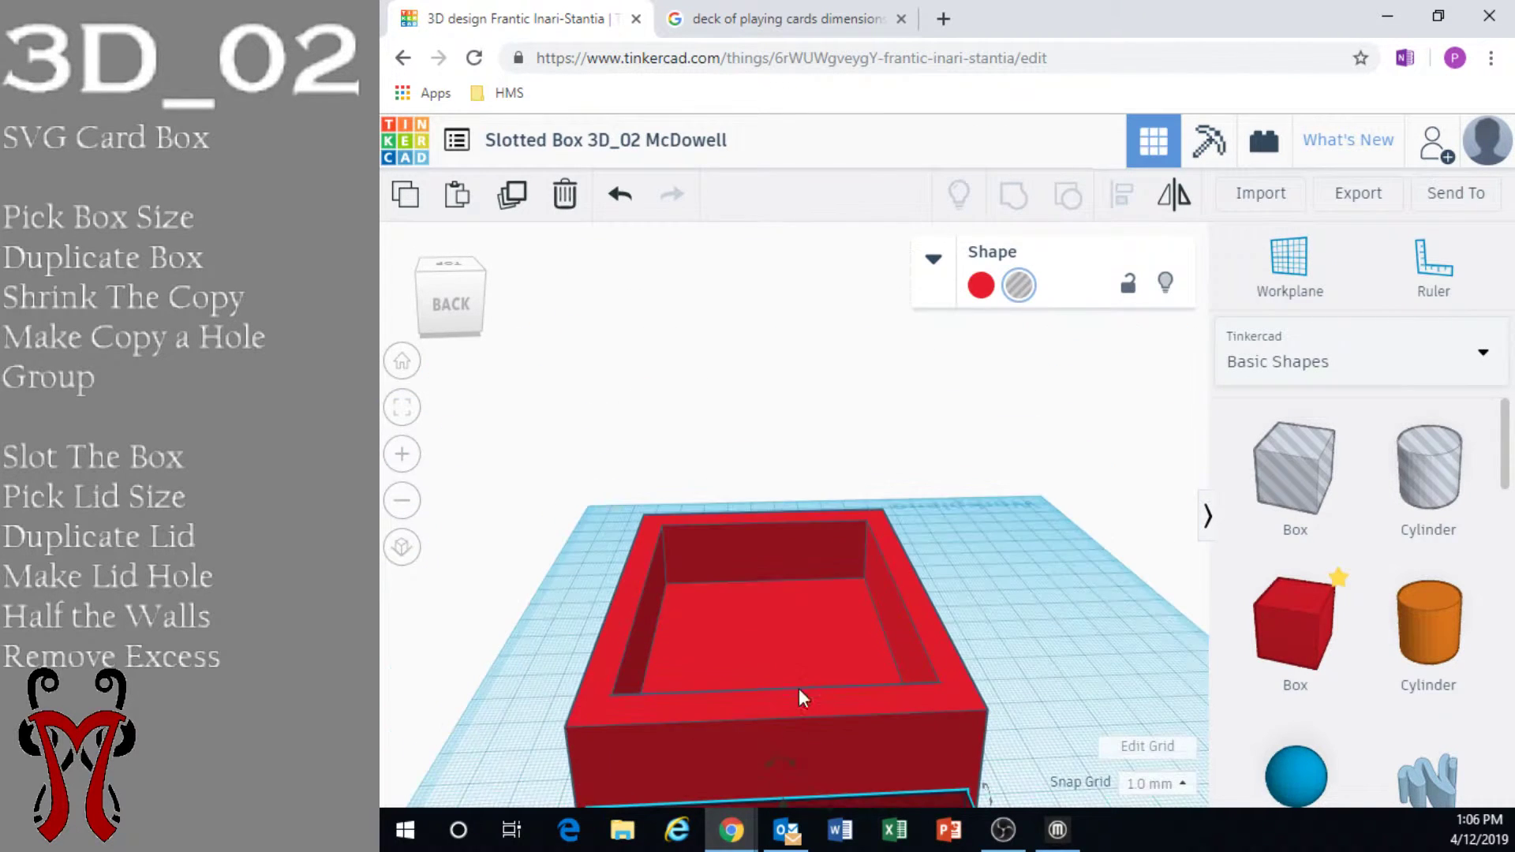
{"action": "right_click_drag", "start_coordinate": [799, 688], "coordinate": [830, 466]}
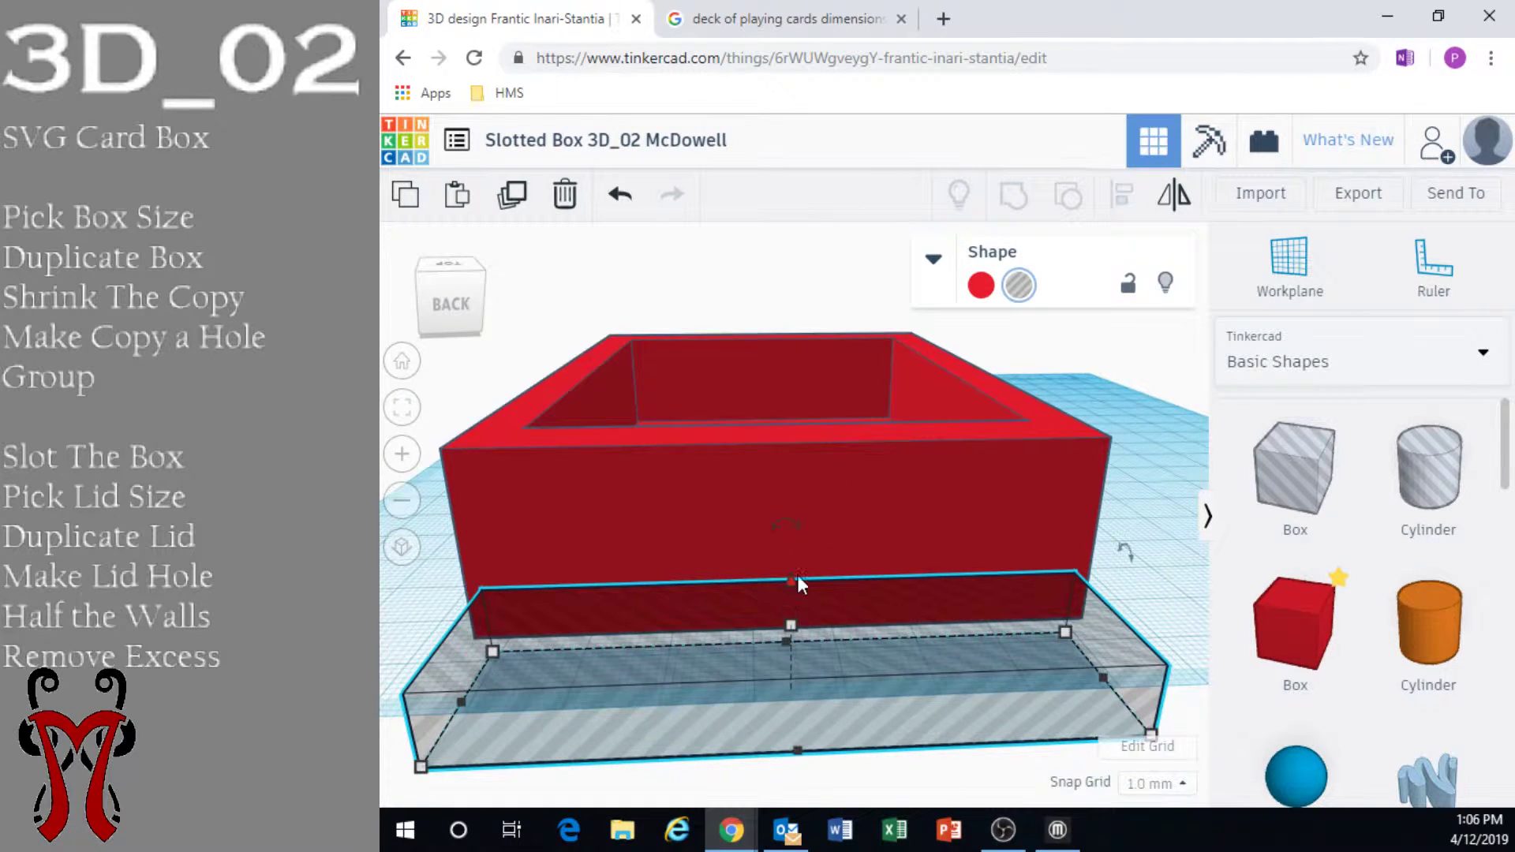
{"action": "left_click_drag", "start_coordinate": [792, 586], "coordinate": [794, 528]}
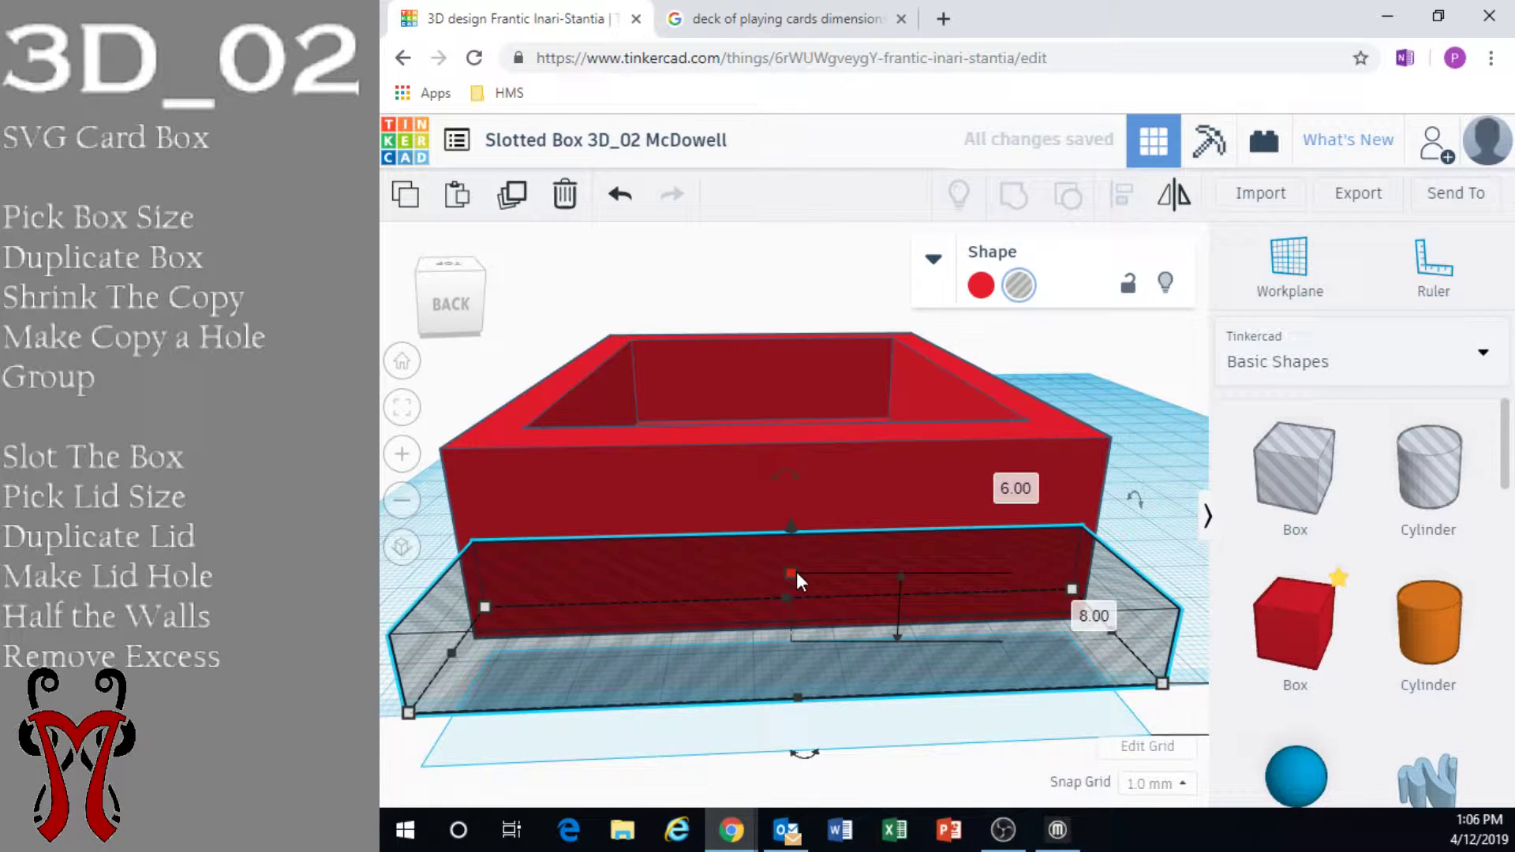
Try the hole box at several heights against the red box's back wall, ending close above the workplane
{"action": "key", "text": "ctrl+Up"}
{"action": "key", "text": "ctrl+Up"}
{"action": "key", "text": "ctrl+Up"}
{"action": "key", "text": "ctrl+Up"}
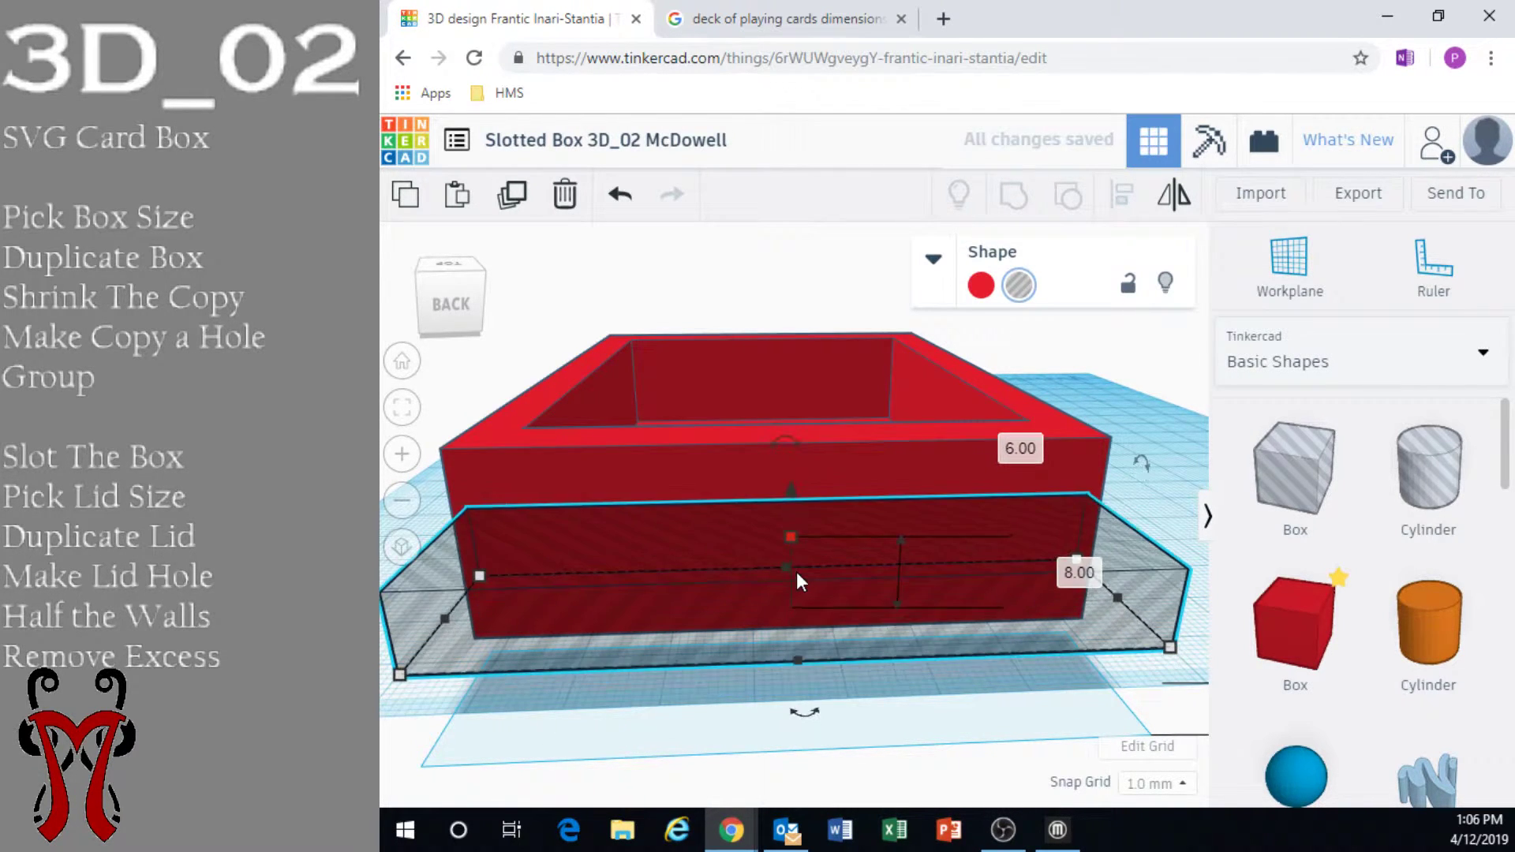
{"action": "key", "text": "ctrl+Down"}
{"action": "key", "text": "ctrl+Down"}
{"action": "key", "text": "ctrl+Down"}
{"action": "key", "text": "ctrl+Up"}
{"action": "key", "text": "ctrl+Up"}
{"action": "key", "text": "ctrl+Up"}
{"action": "key", "text": "ctrl+Up"}
{"action": "key", "text": "ctrl+Up"}
{"action": "key", "text": "ctrl+Up"}
{"action": "key", "text": "ctrl+Up"}
{"action": "key", "text": "ctrl+Up"}
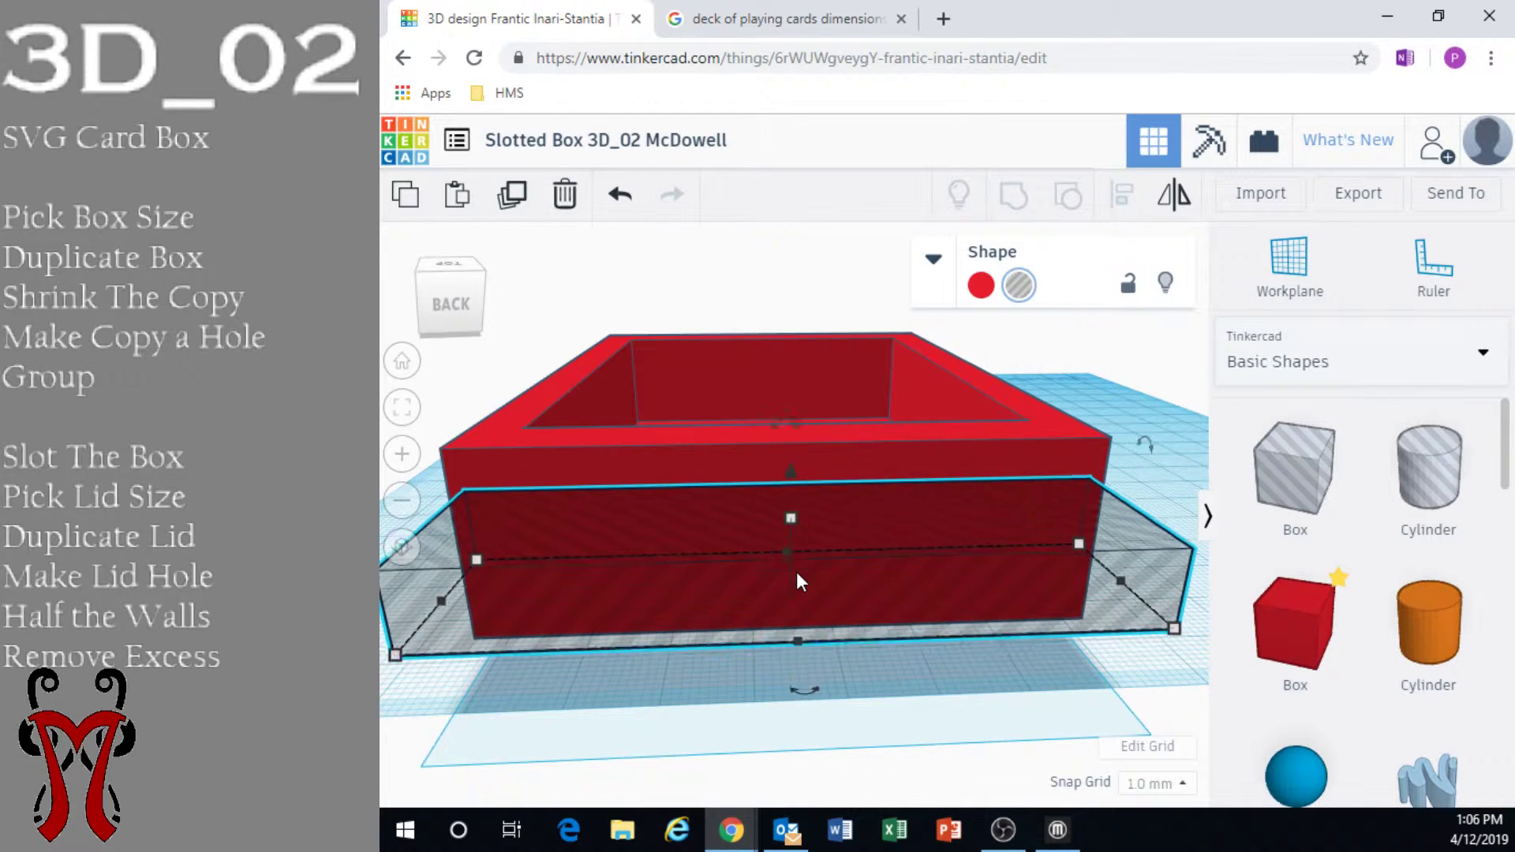
{"action": "key", "text": "ctrl+Down"}
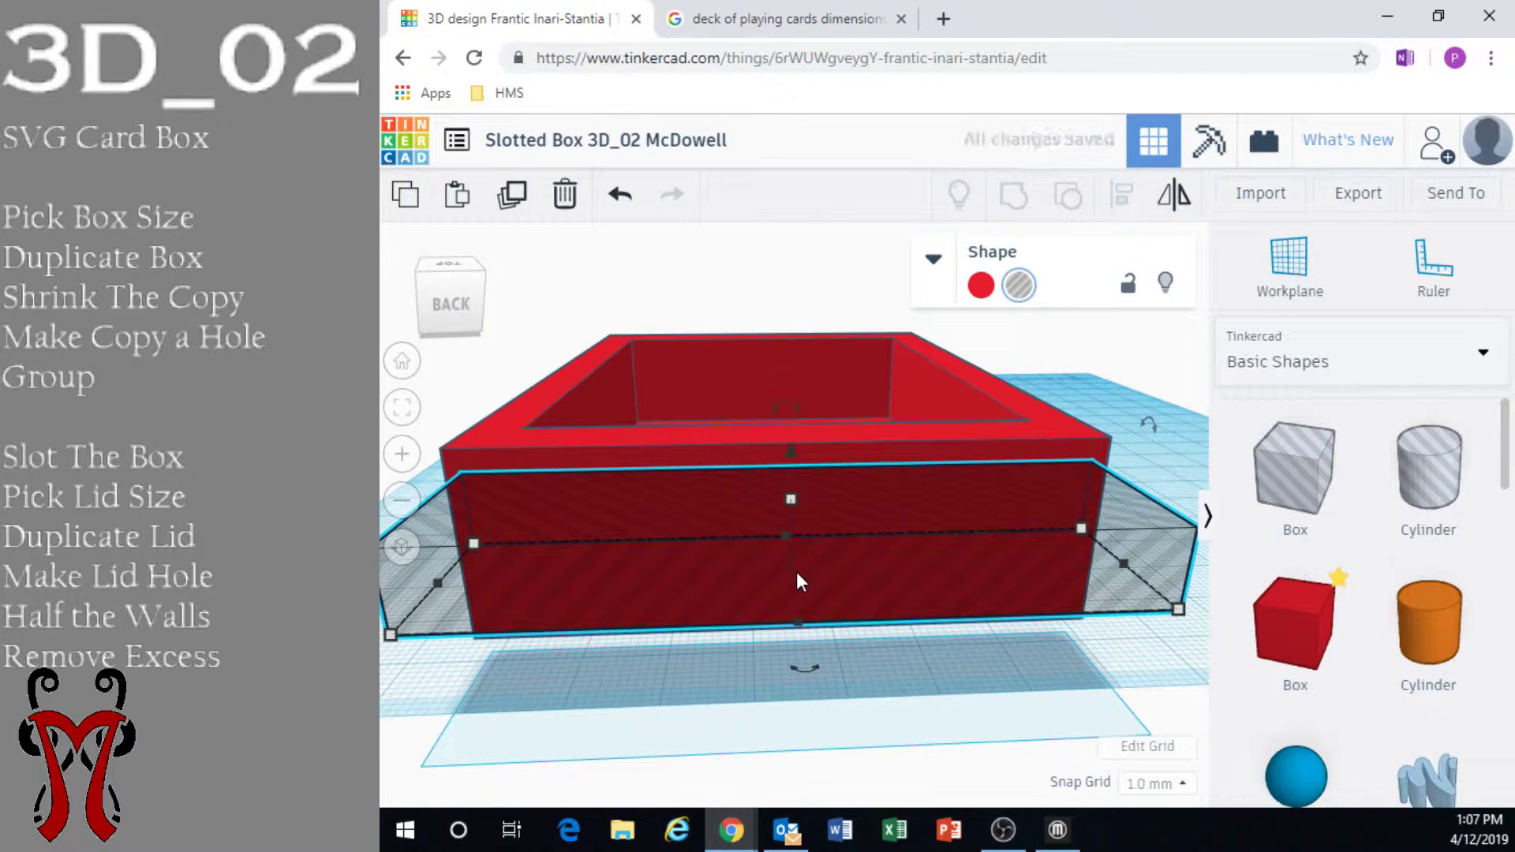
{"action": "key", "text": "ctrl+Down"}
{"action": "key", "text": "ctrl+Down"}
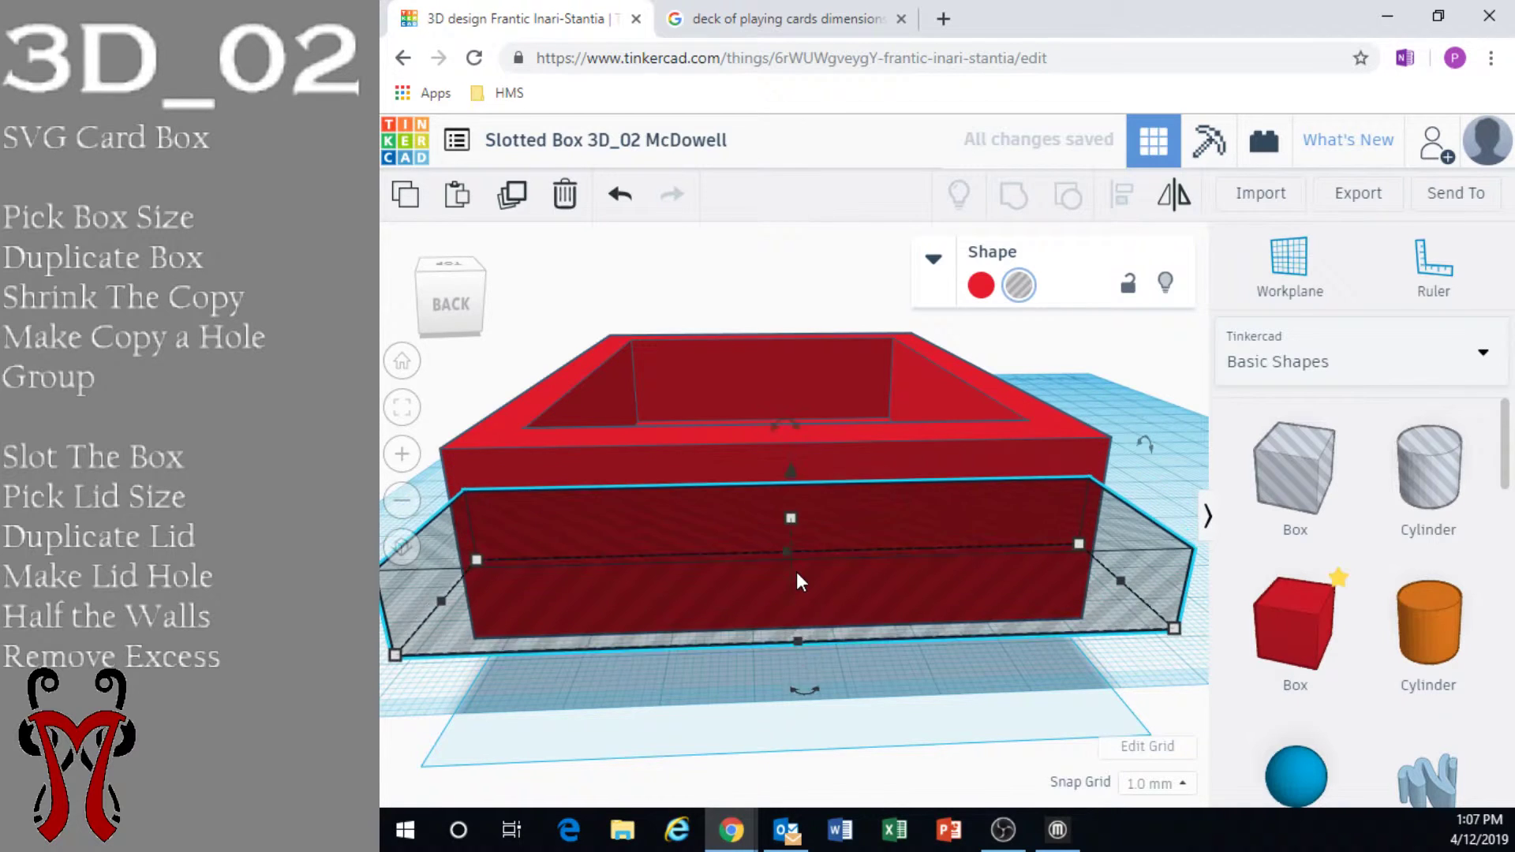
{"action": "key", "text": "ctrl+Down"}
{"action": "key", "text": "ctrl+Down"}
{"action": "key", "text": "ctrl+Down"}
{"action": "key", "text": "ctrl+Down"}
{"action": "key", "text": "ctrl+Down"}
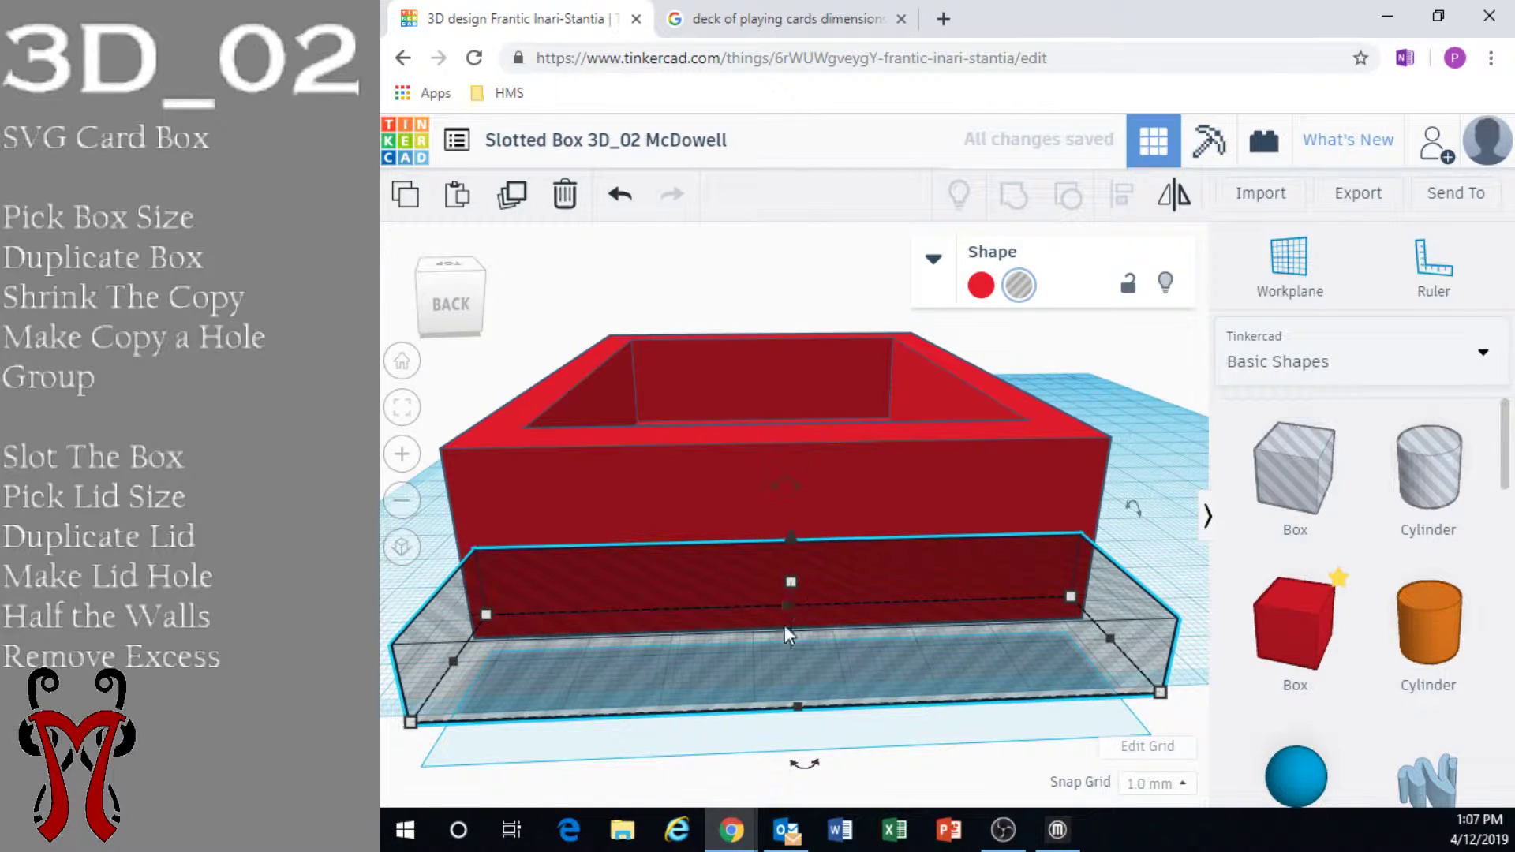
Make the hole box slightly thinner by lowering its upper face
{"action": "left_click_drag", "start_coordinate": [794, 581], "coordinate": [791, 613]}
{"action": "right_click_drag", "start_coordinate": [790, 613], "coordinate": [792, 685]}
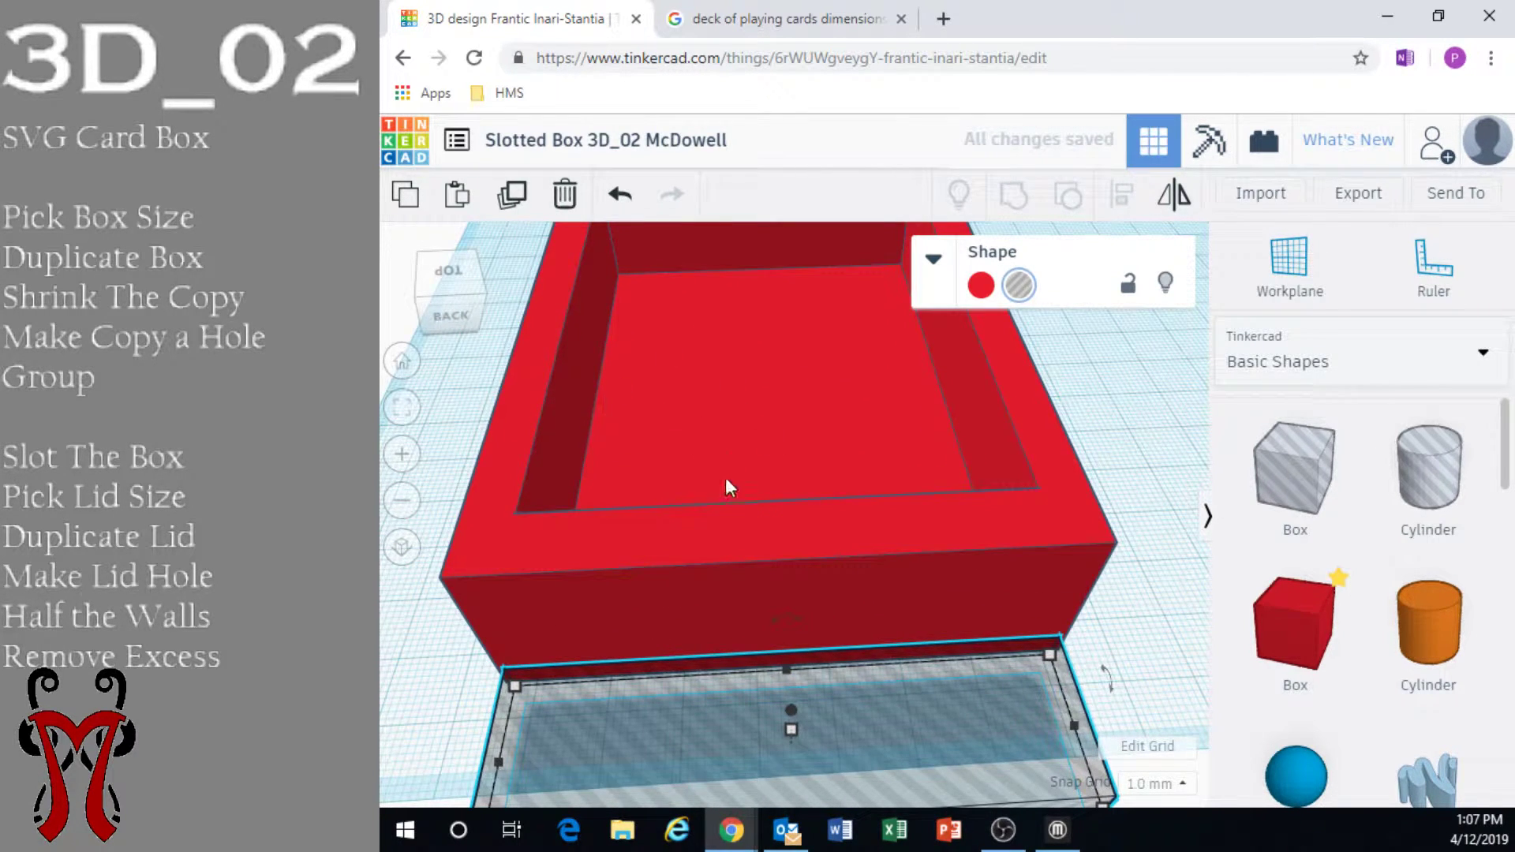
{"action": "right_click_drag", "start_coordinate": [727, 485], "coordinate": [730, 568]}
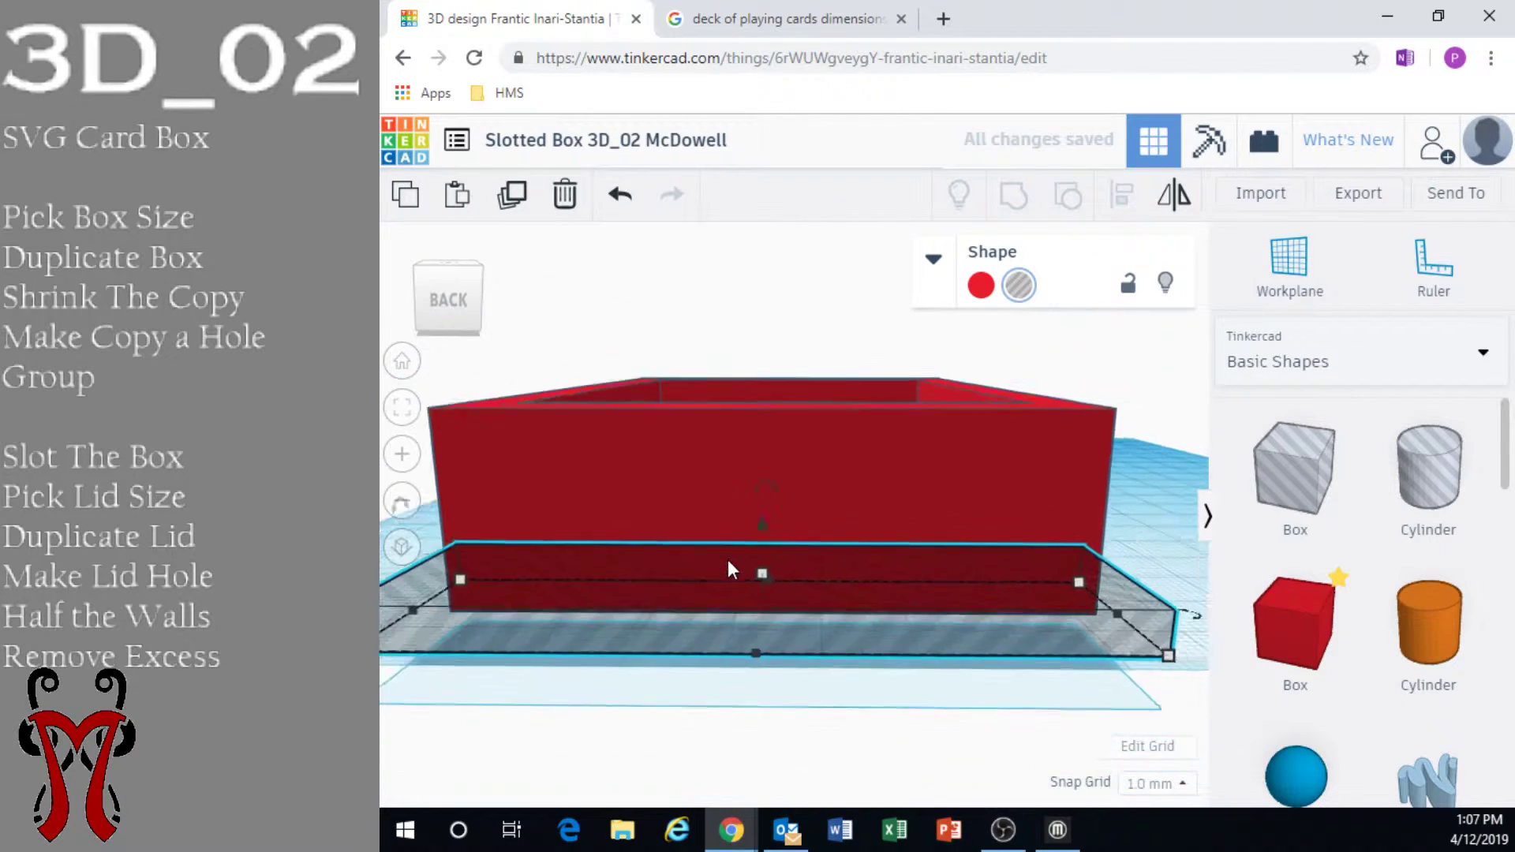
Raise the thinned hole box along the back wall until its upper face sits just below the red box's rim
{"action": "scroll", "coordinate": [732, 550], "scroll_direction": "down", "scroll_amount": 1}
{"action": "key", "text": "ctrl+Up"}
{"action": "key", "text": "ctrl+Up"}
{"action": "key", "text": "ctrl+Up"}
{"action": "key", "text": "ctrl+Up"}
{"action": "key", "text": "ctrl+Up"}
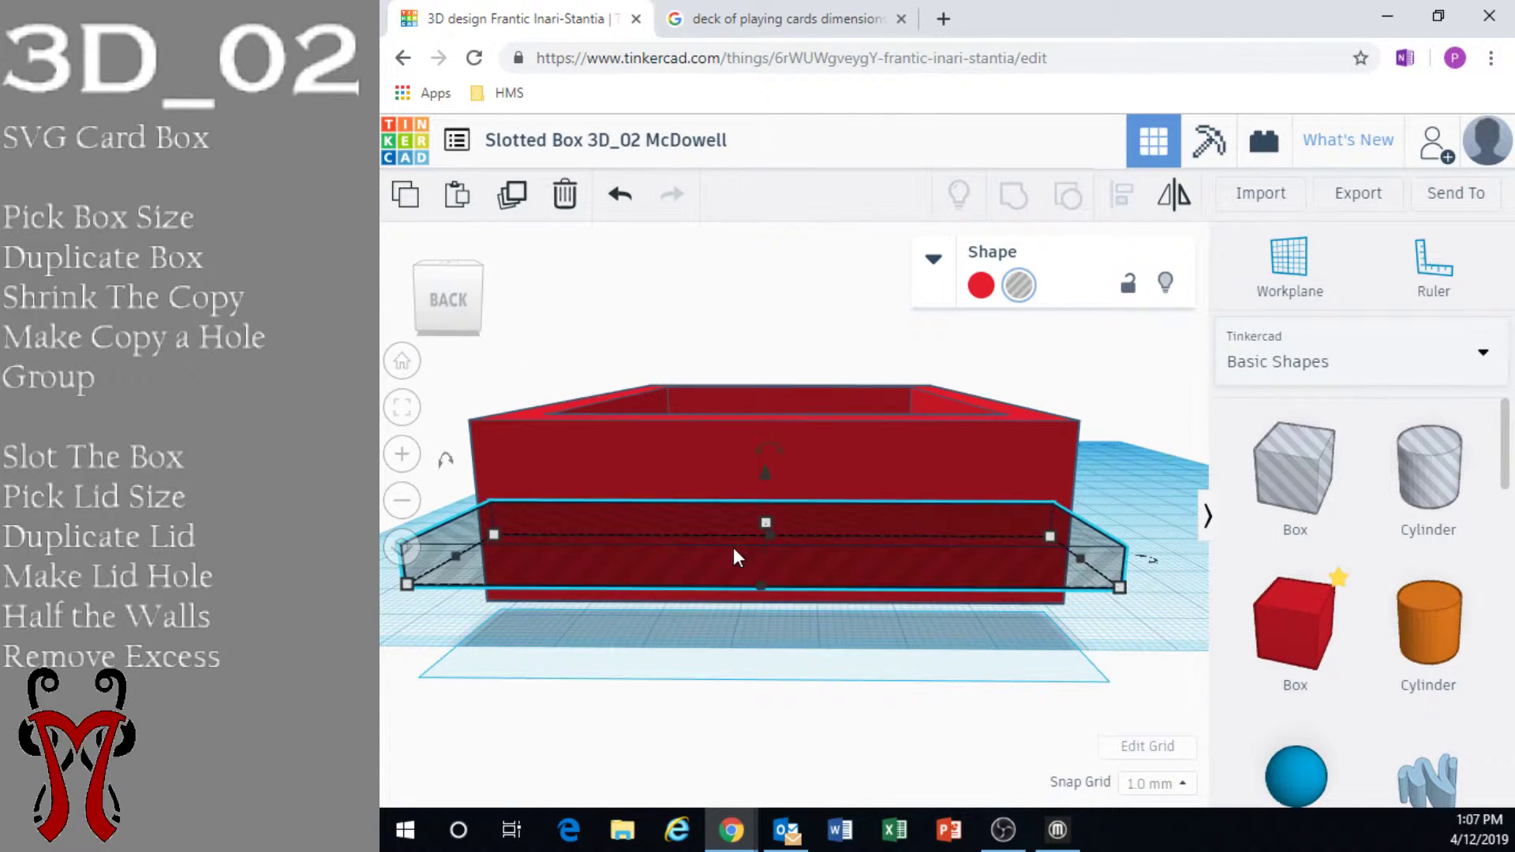
{"action": "key", "text": "ctrl+Up"}
{"action": "key", "text": "ctrl+Up"}
{"action": "key", "text": "ctrl+Up"}
{"action": "key", "text": "ctrl+Up"}
{"action": "key", "text": "ctrl+Up"}
{"action": "key", "text": "ctrl+Up"}
{"action": "key", "text": "ctrl+Up"}
{"action": "key", "text": "ctrl+Up"}
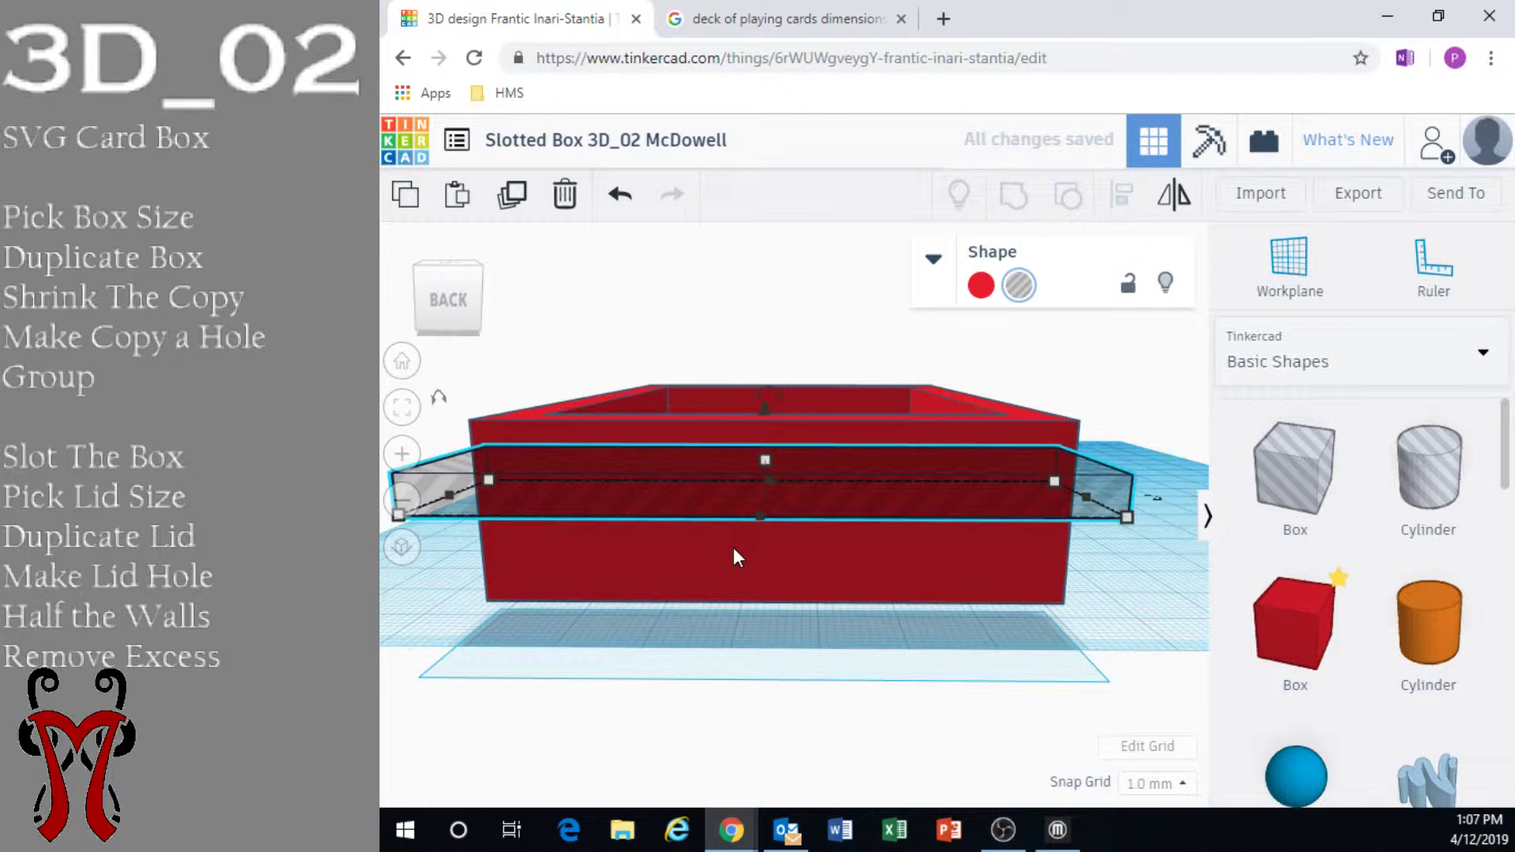
Move the hole box horizontally into the red box through its back wall, bringing the outer face to the wall's surface
{"action": "right_click_drag", "start_coordinate": [690, 531], "coordinate": [762, 618]}
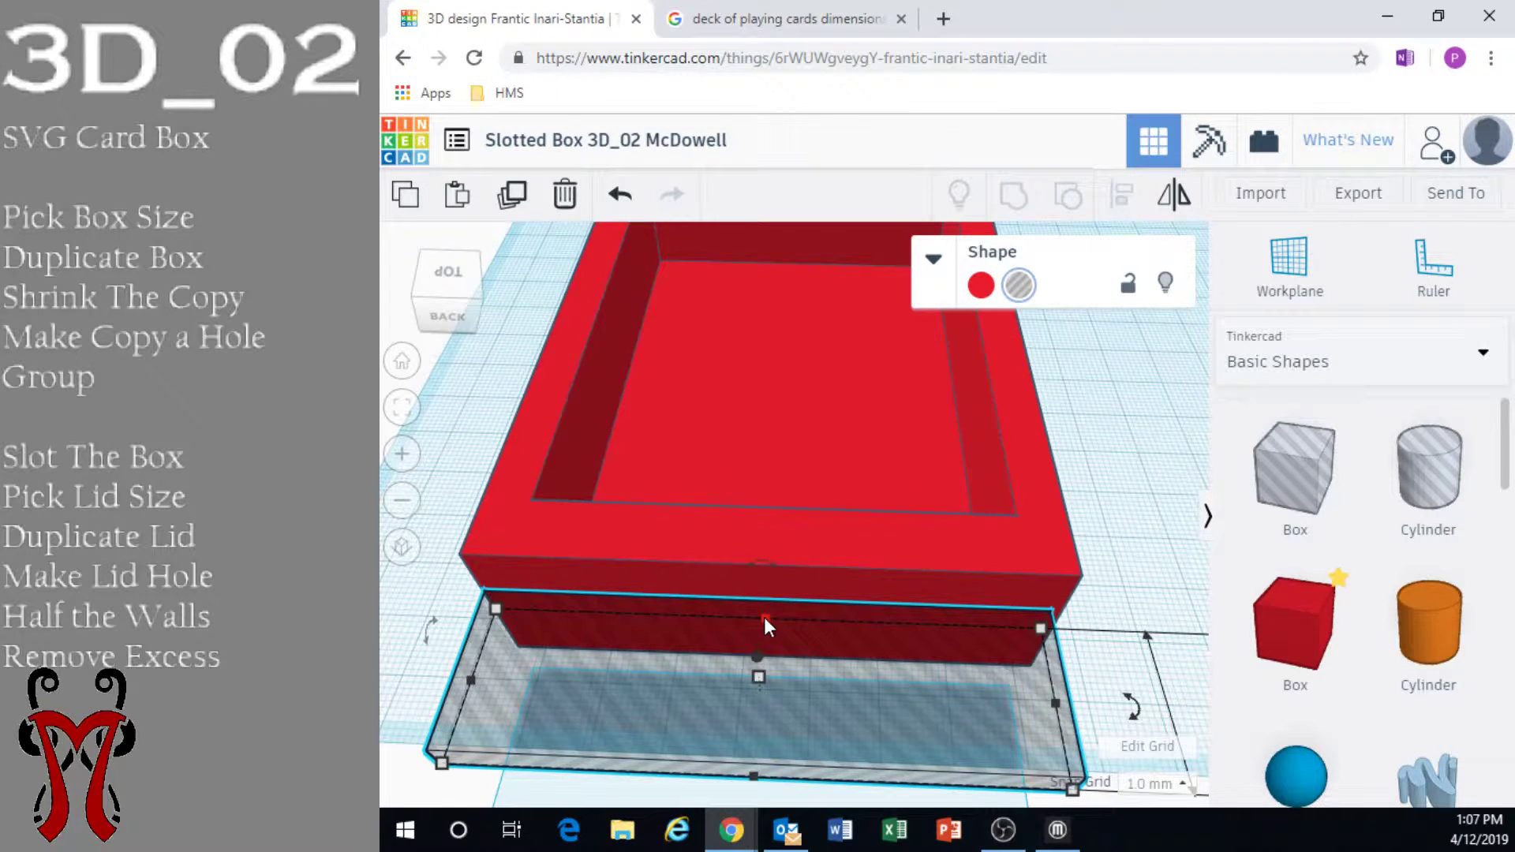
{"action": "key", "text": "ctrl+Up"}
{"action": "key", "text": "ctrl+Up"}
{"action": "key", "text": "ctrl+Up"}
{"action": "key", "text": "ctrl+Up"}
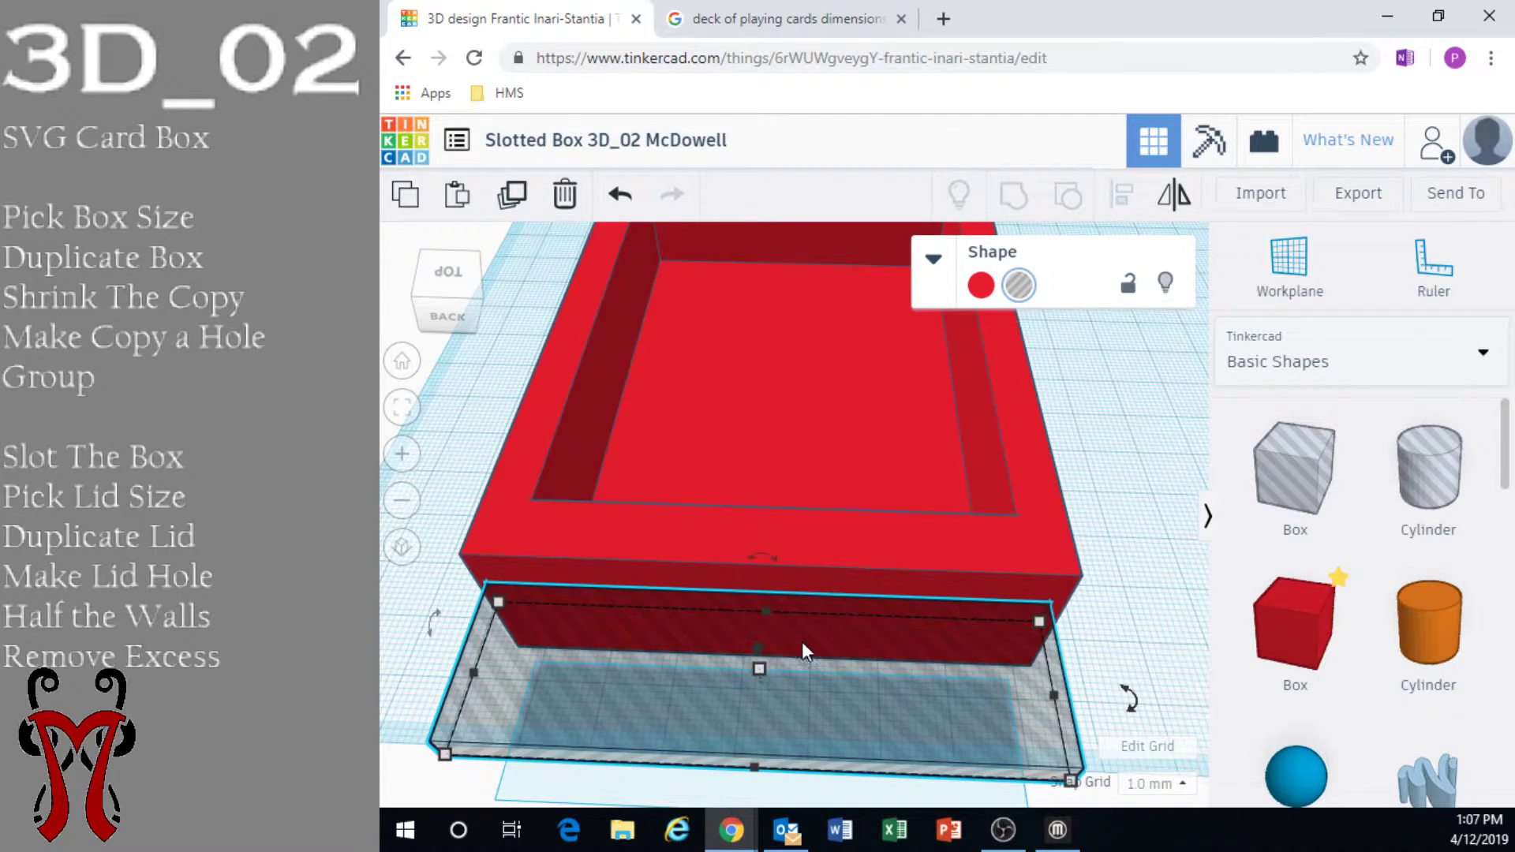
{"action": "key", "text": "ctrl+Up"}
{"action": "key", "text": "ctrl+Up"}
{"action": "key", "text": "ctrl+Up"}
{"action": "key", "text": "ctrl+Up"}
{"action": "key", "text": "ctrl+Up"}
{"action": "key", "text": "ctrl+Up"}
{"action": "key", "text": "ctrl+Up"}
{"action": "key", "text": "ctrl+Up"}
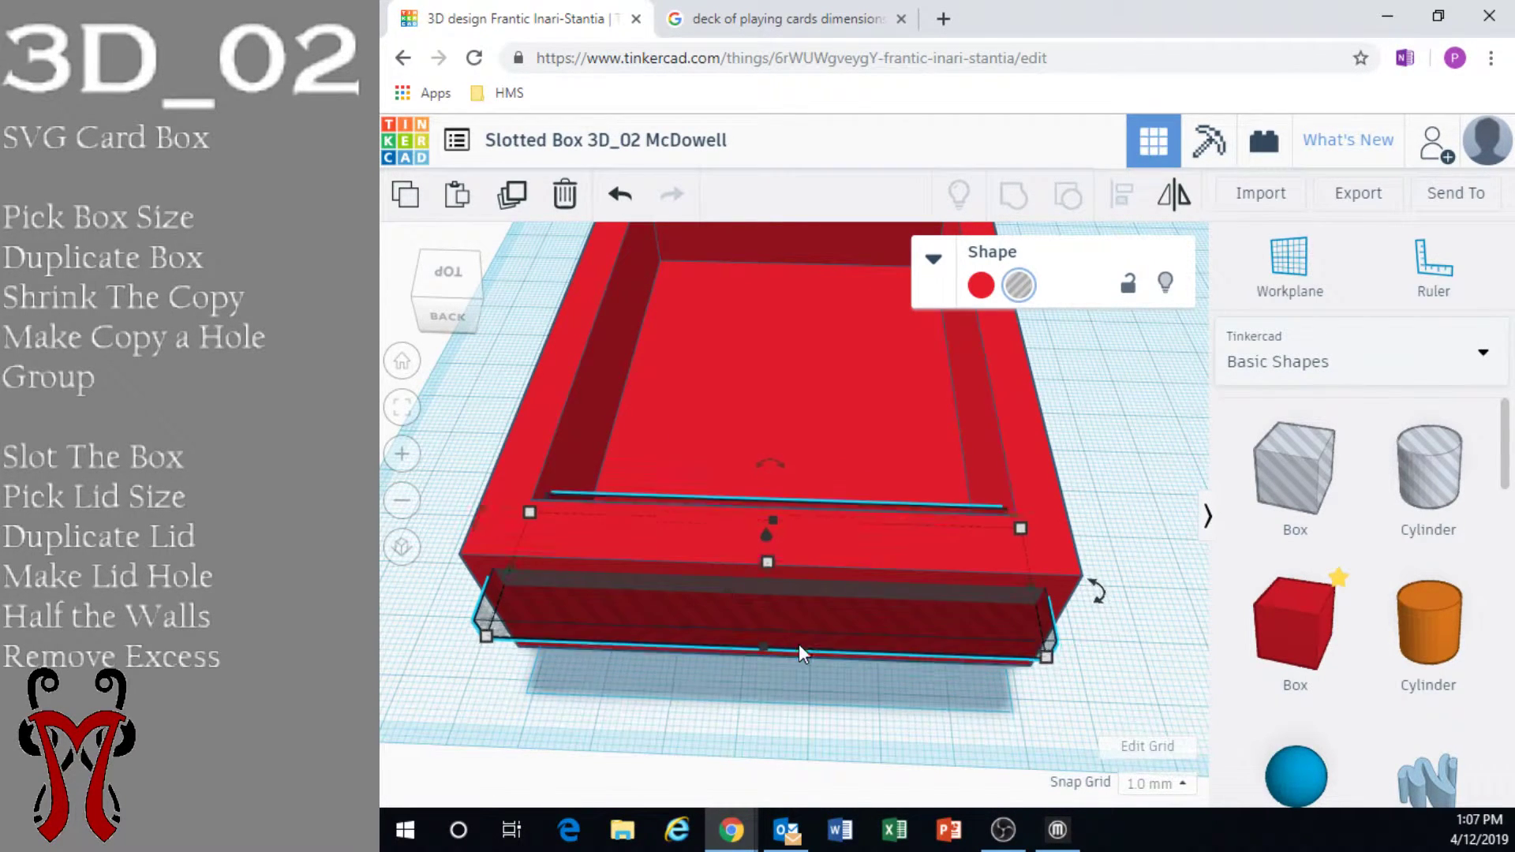
{"action": "right_click_drag", "start_coordinate": [534, 602], "coordinate": [590, 580]}
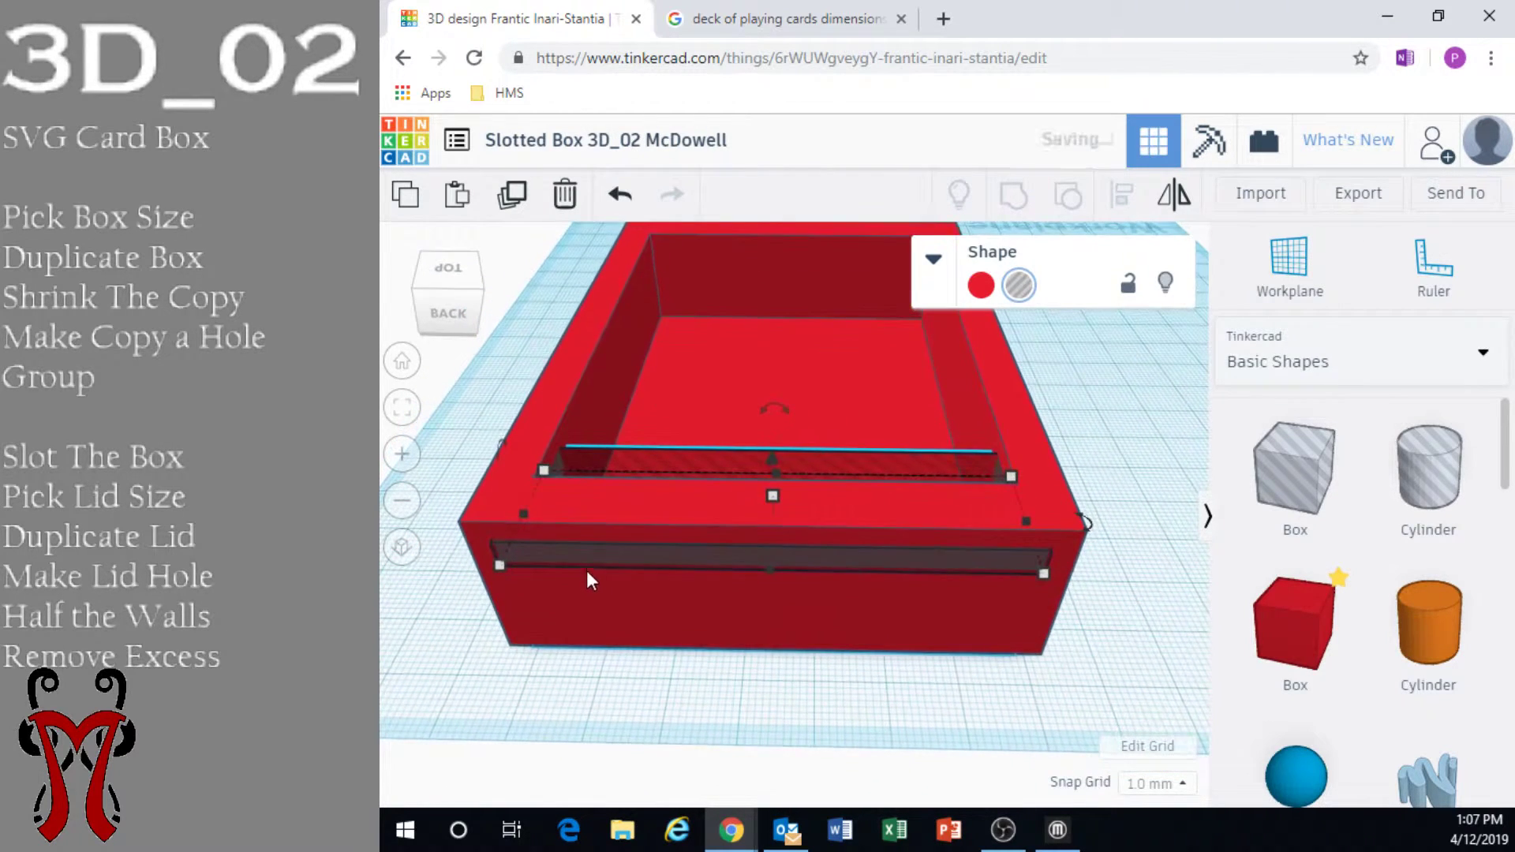
Stretch the hole box's inner end along the compartment to the front wall, making it 103 mm long
{"action": "right_click_drag", "start_coordinate": [876, 535], "coordinate": [765, 631]}
{"action": "left_click_drag", "start_coordinate": [774, 520], "coordinate": [752, 339]}
{"action": "right_click_drag", "start_coordinate": [711, 323], "coordinate": [712, 420]}
{"action": "right_click_drag", "start_coordinate": [443, 520], "coordinate": [874, 523]}
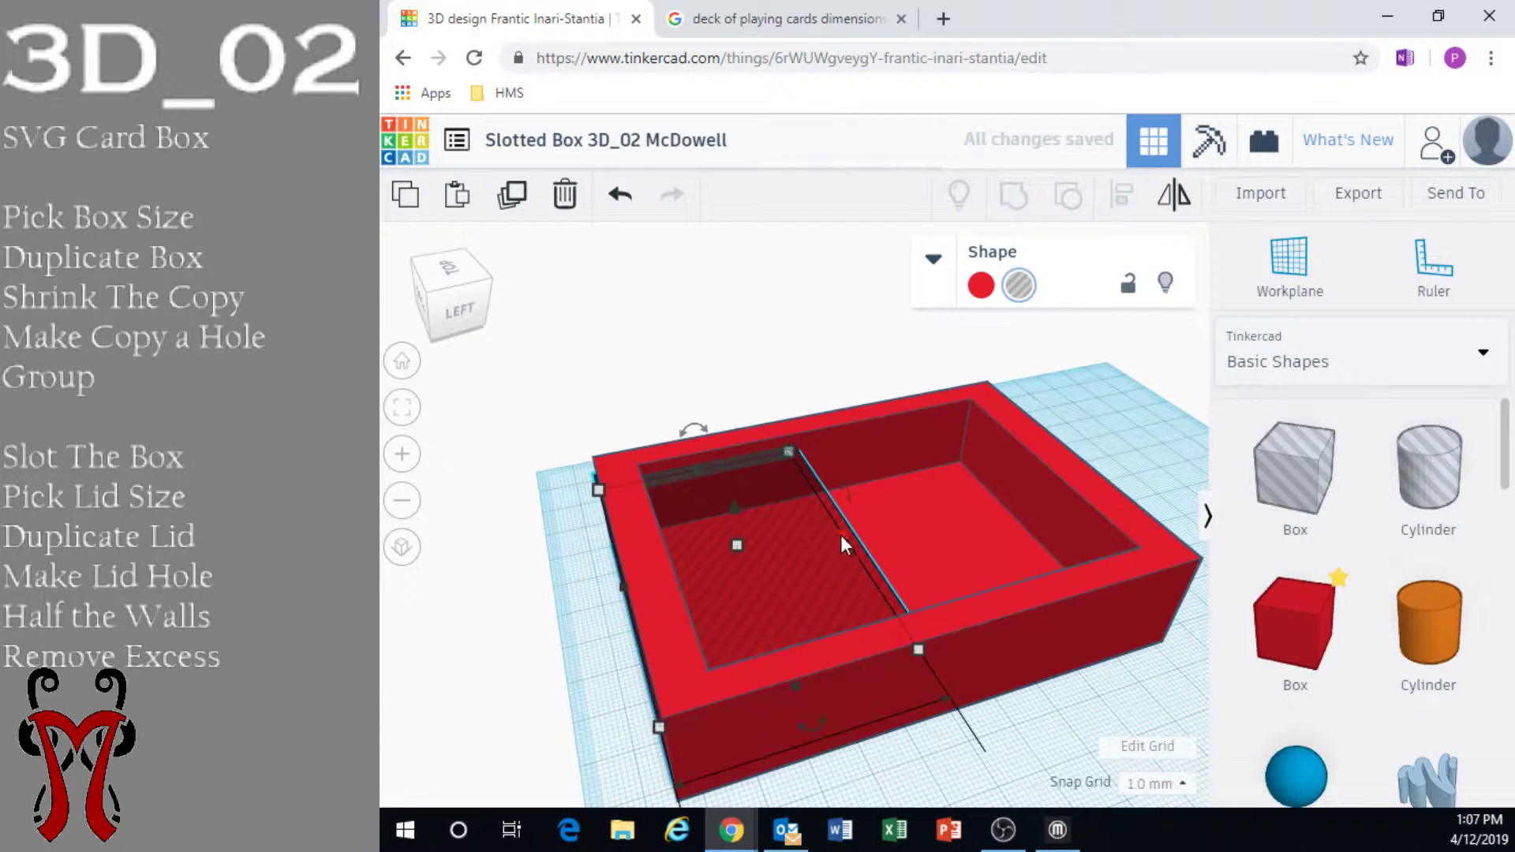
{"action": "left_click_drag", "start_coordinate": [840, 535], "coordinate": [1044, 477]}
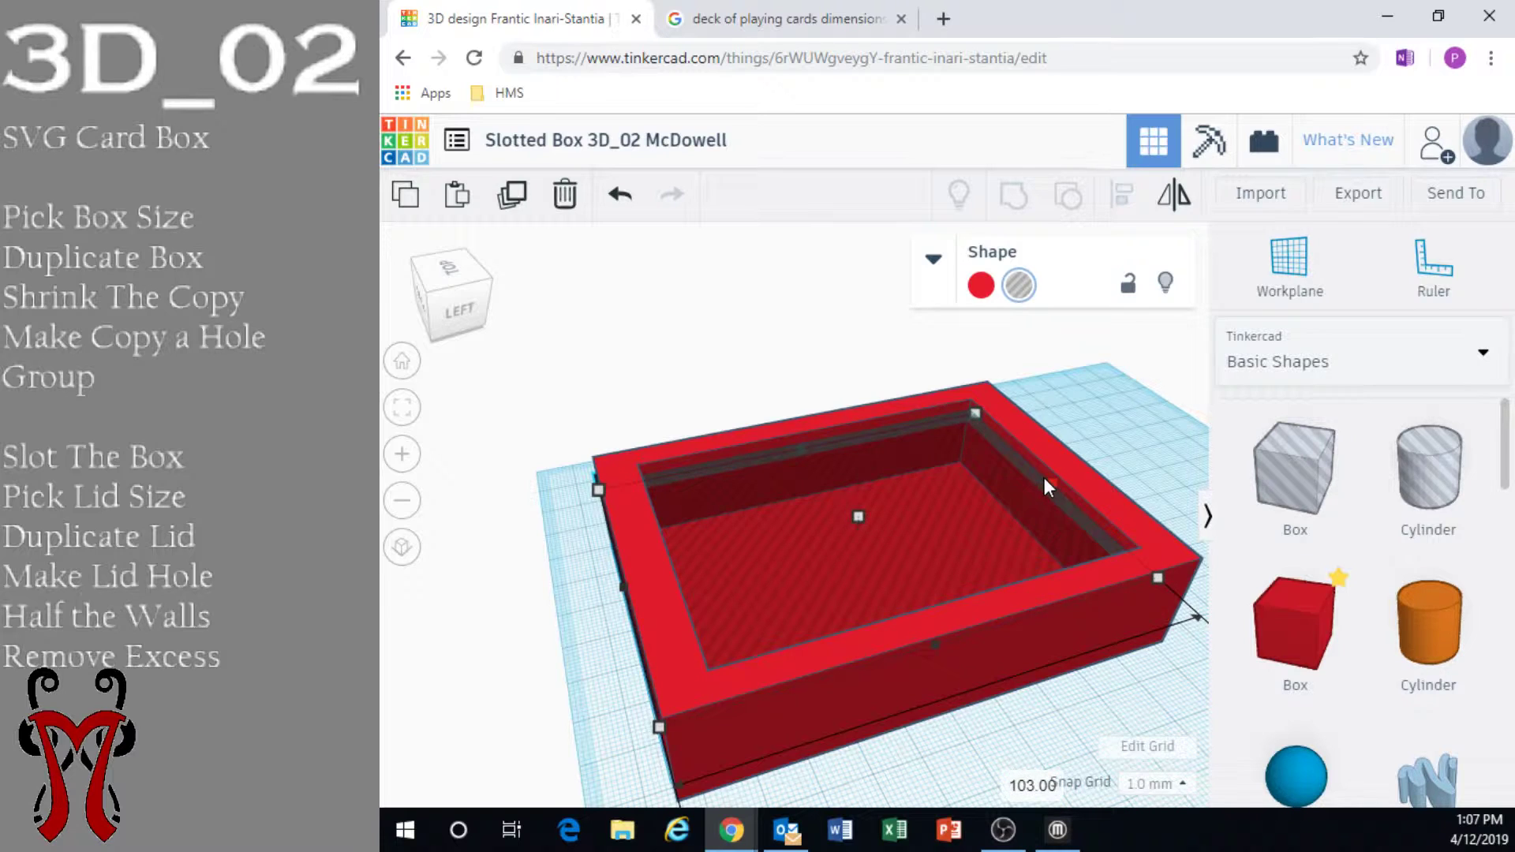
Extend the hole box's far end slightly deeper into the red box's front wall to match the margin along the sides
{"action": "right_click_drag", "start_coordinate": [1040, 484], "coordinate": [906, 567]}
{"action": "middle_click_drag", "start_coordinate": [919, 548], "coordinate": [738, 355]}
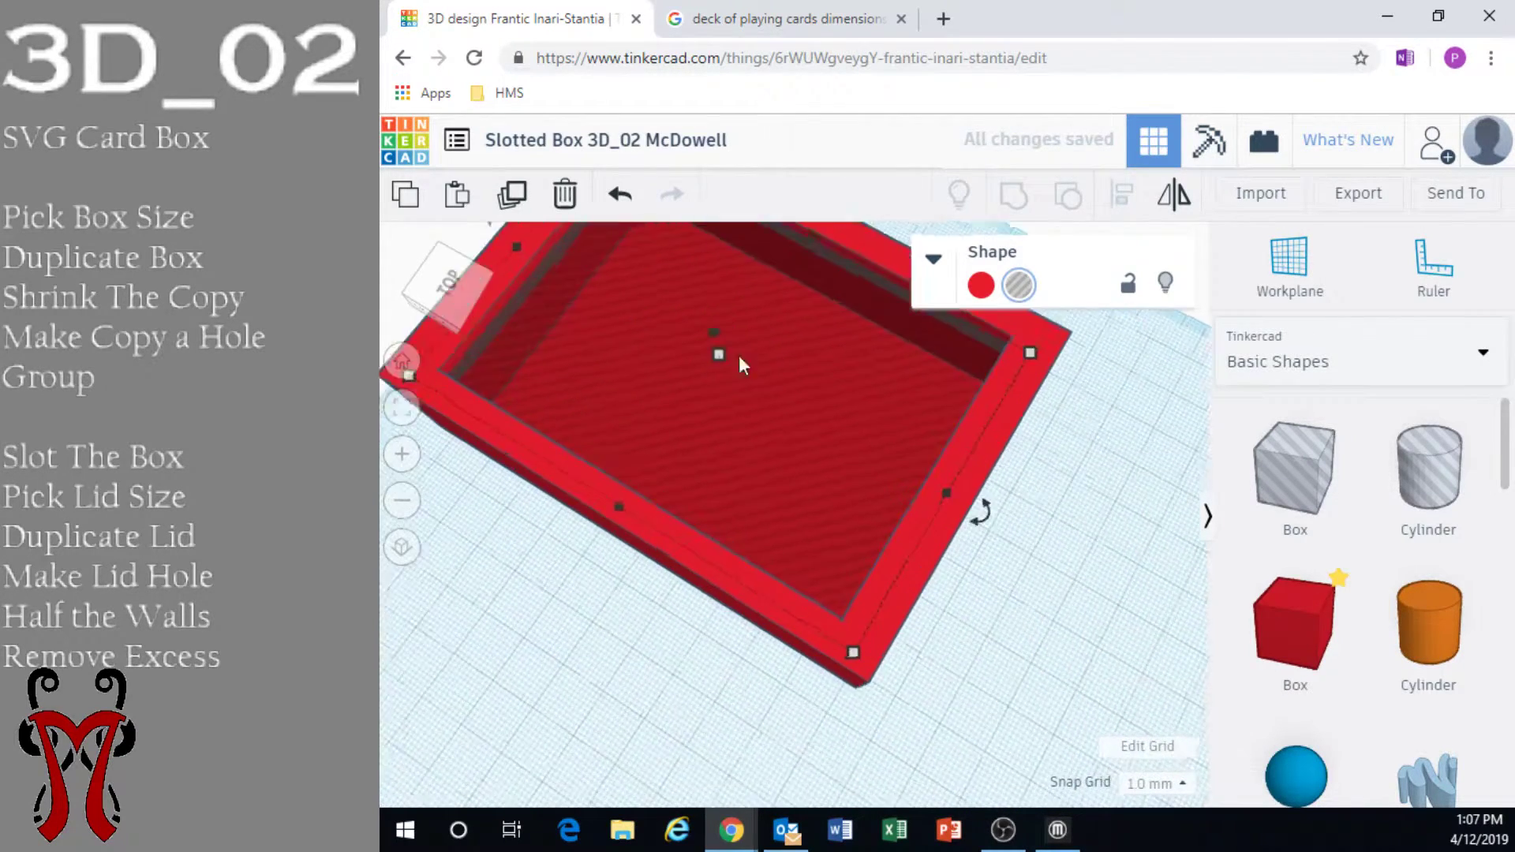
{"action": "scroll", "coordinate": [977, 482], "scroll_direction": "up", "scroll_amount": 2}
{"action": "left_click_drag", "start_coordinate": [984, 489], "coordinate": [992, 489]}
{"action": "right_click_drag", "start_coordinate": [993, 490], "coordinate": [913, 505]}
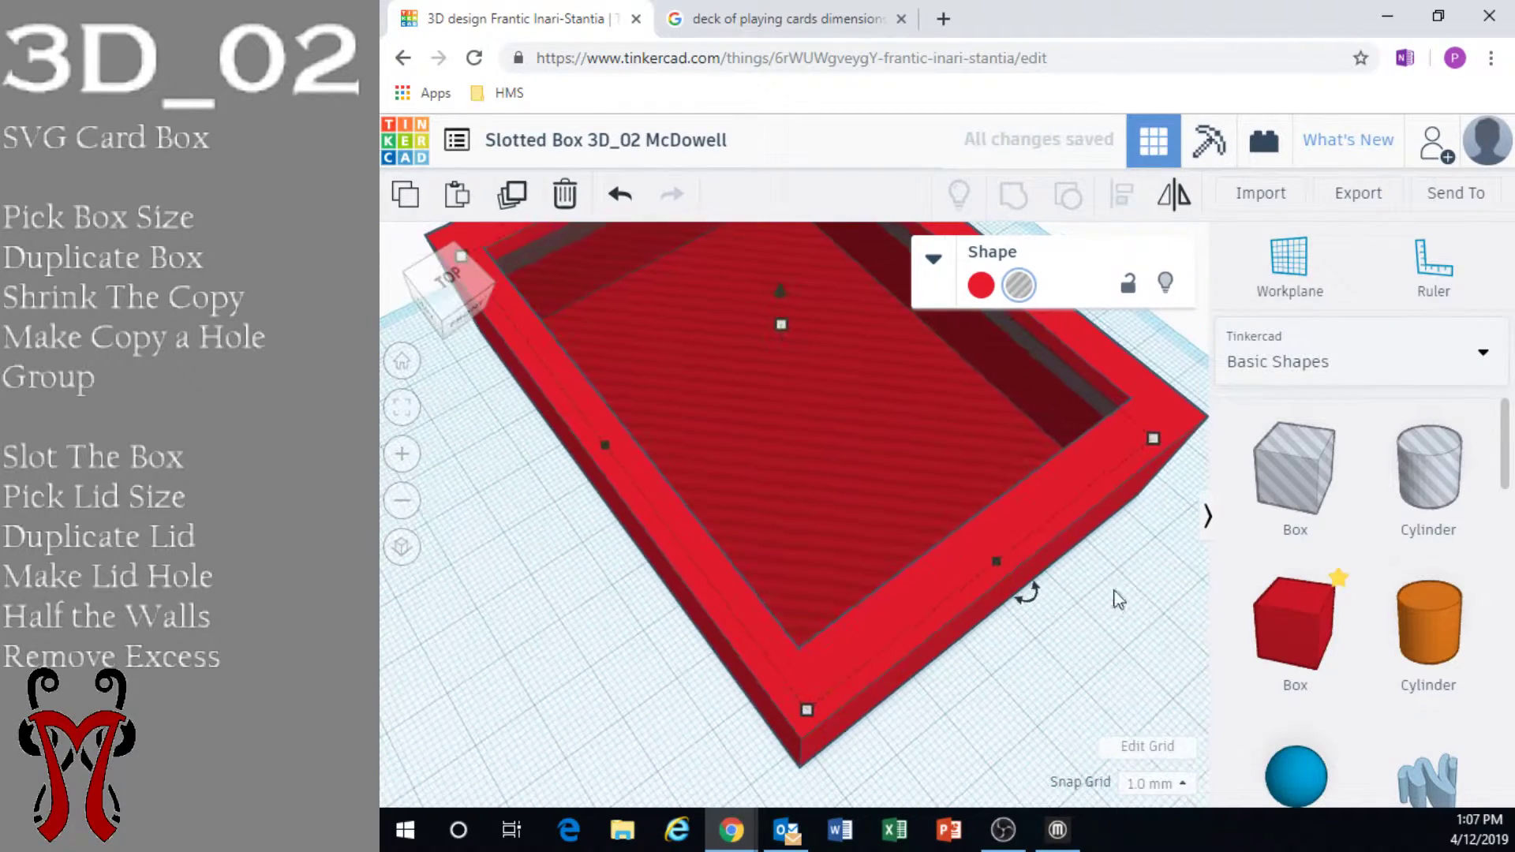
{"action": "right_click_drag", "start_coordinate": [1058, 503], "coordinate": [889, 518]}
{"action": "scroll", "coordinate": [737, 565], "scroll_direction": "down", "scroll_amount": 6}
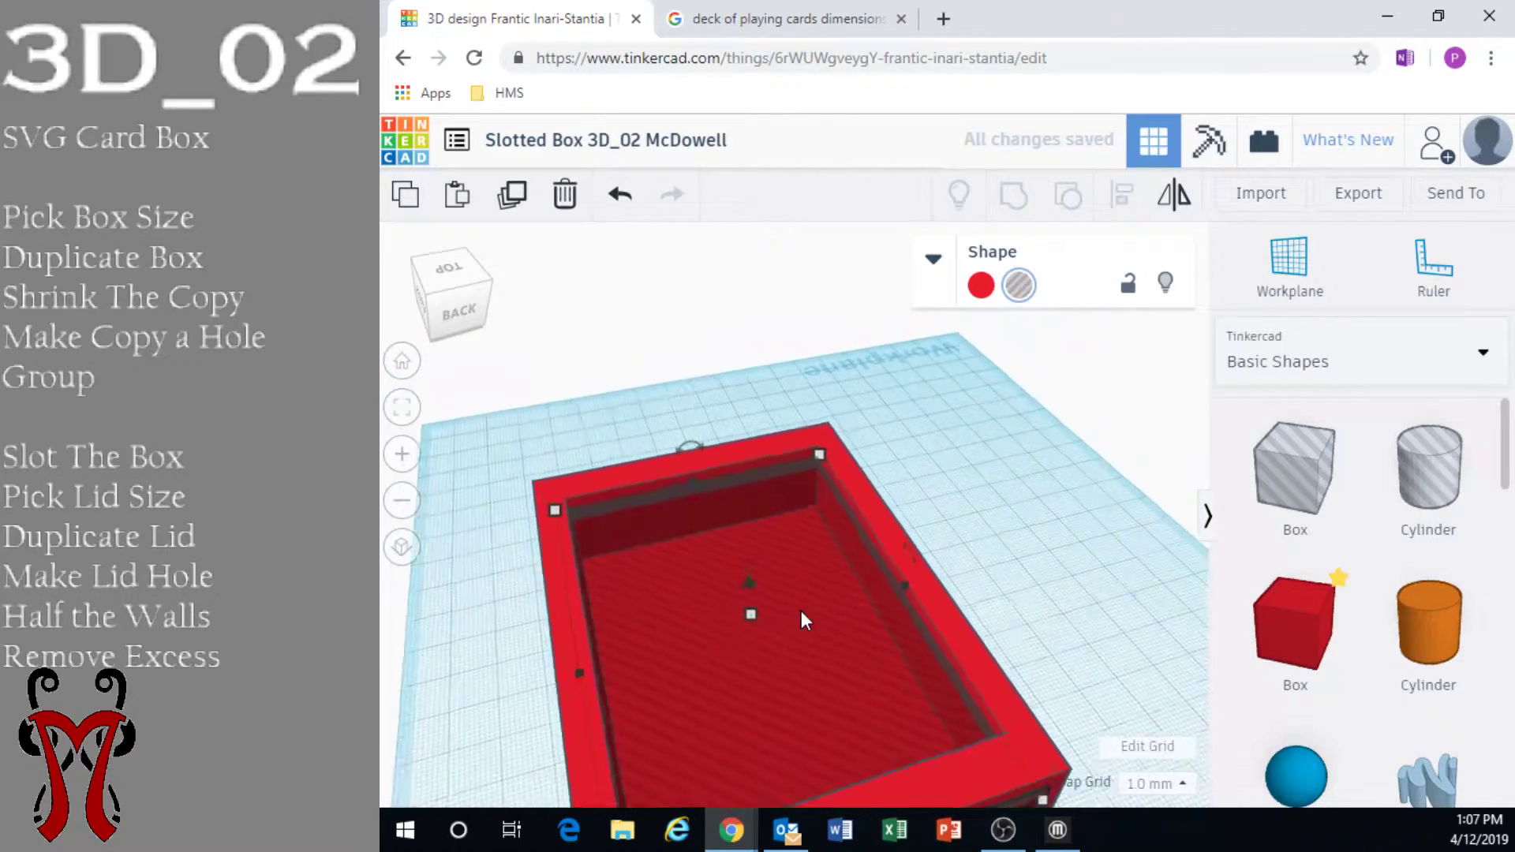
Duplicate the thin hole box and move the copy about 83 mm sideways, clear of the red box, as the lid
{"action": "scroll", "coordinate": [944, 693], "scroll_direction": "down", "scroll_amount": 3}
{"action": "middle_click_drag", "start_coordinate": [944, 680], "coordinate": [803, 443]}
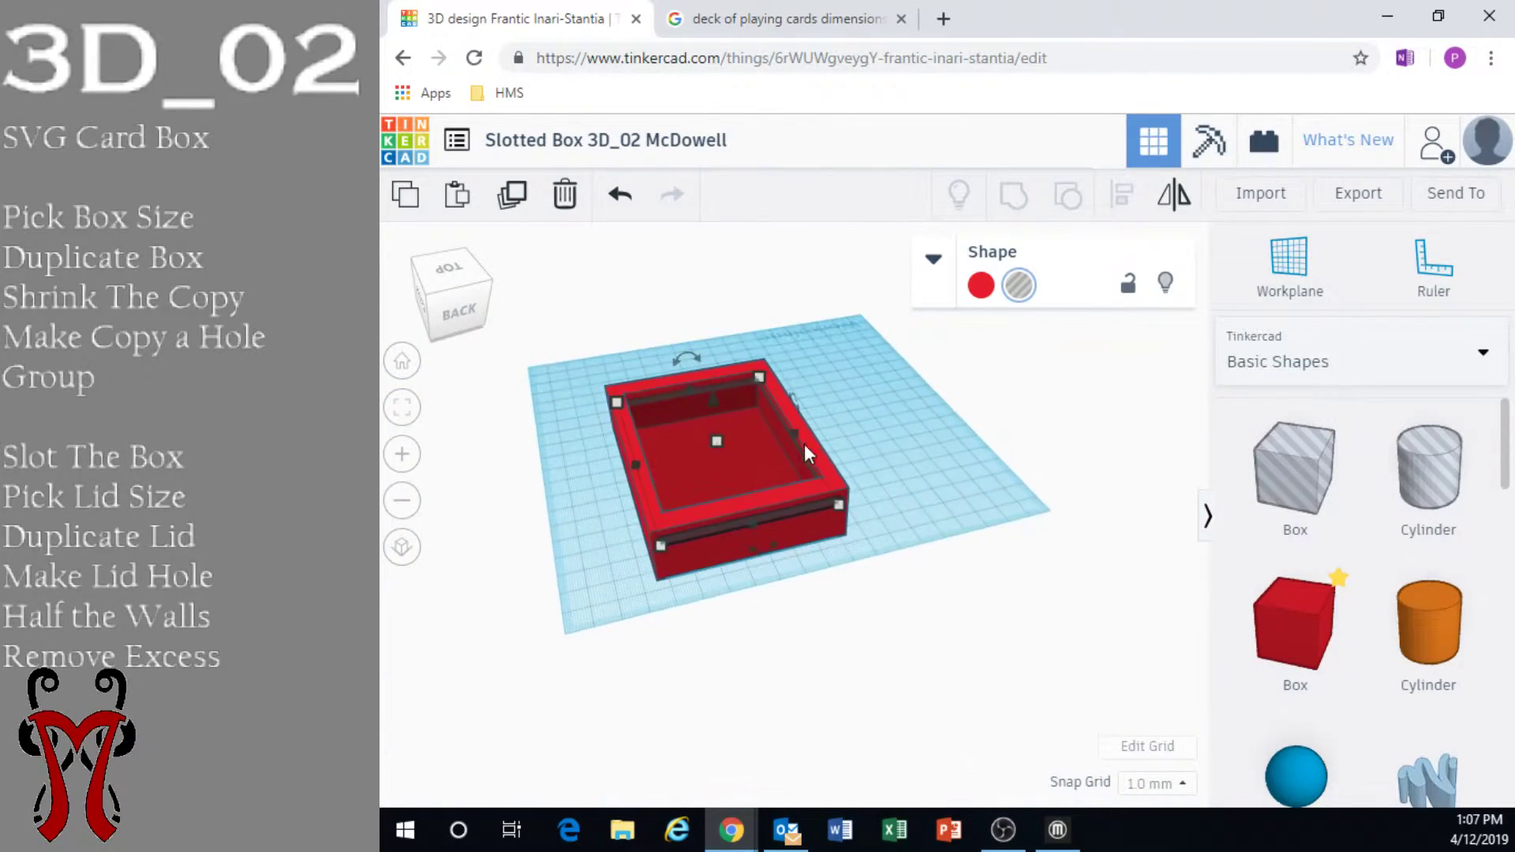
{"action": "scroll", "coordinate": [803, 457], "scroll_direction": "up", "scroll_amount": 5}
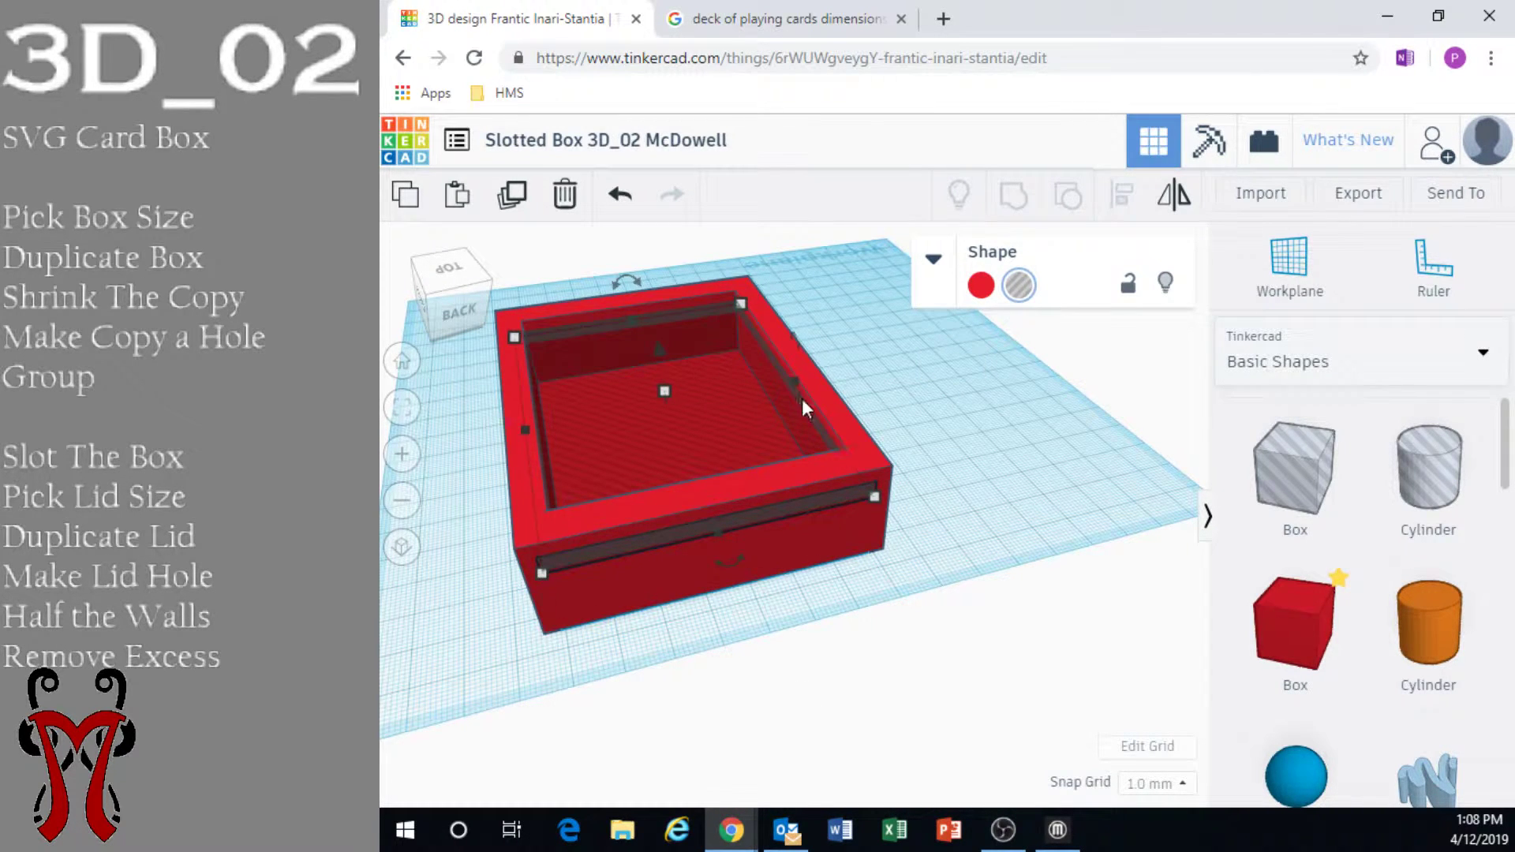
{"action": "right_click_drag", "start_coordinate": [691, 499], "coordinate": [661, 489]}
{"action": "scroll", "coordinate": [661, 490], "scroll_direction": "down", "scroll_amount": 3}
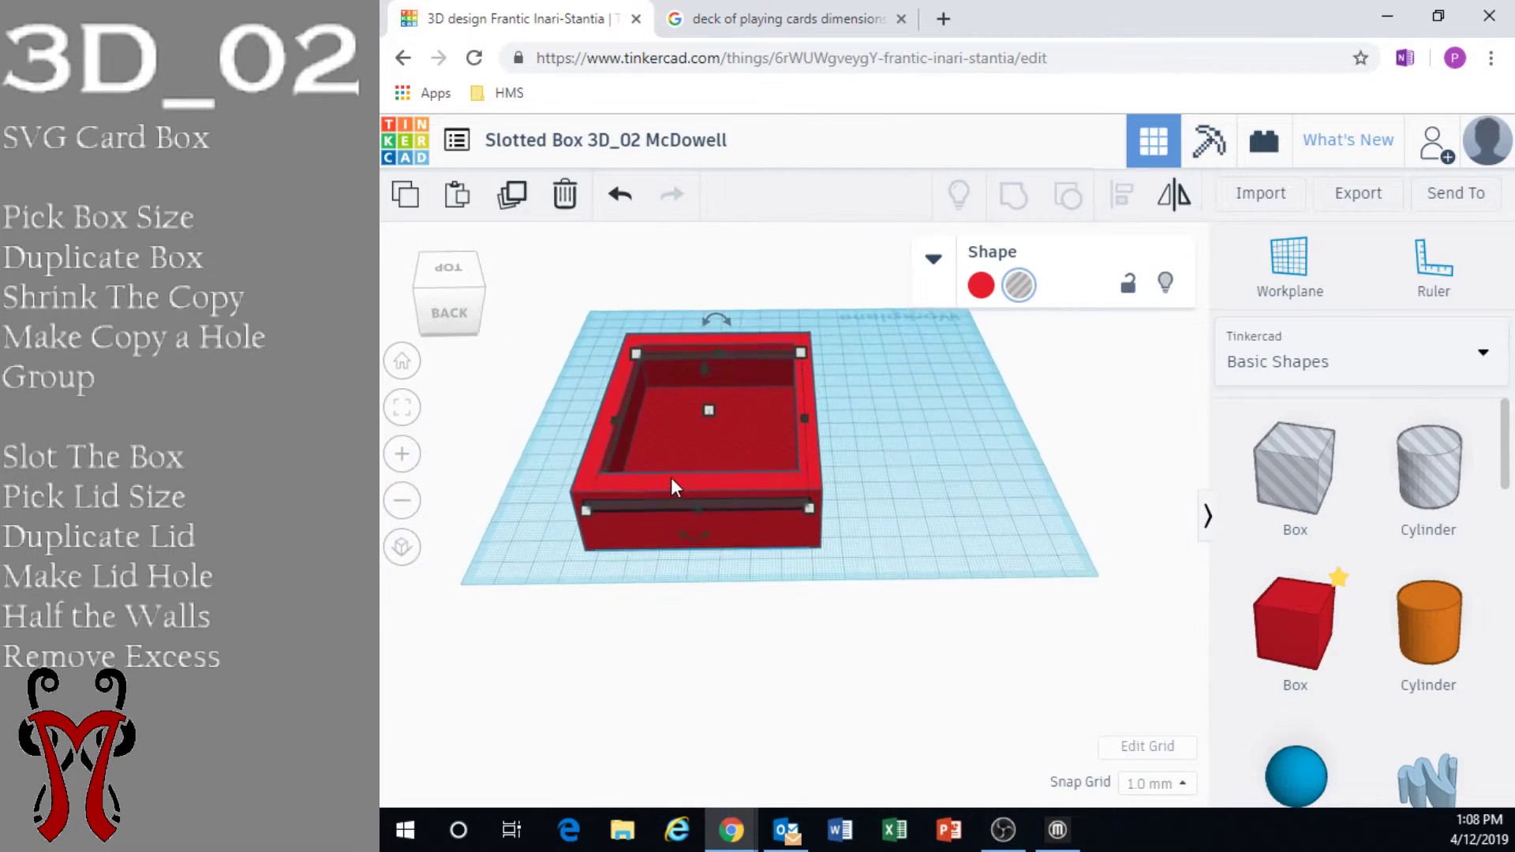
{"action": "middle_click_drag", "start_coordinate": [670, 477], "coordinate": [797, 393]}
{"action": "scroll", "coordinate": [958, 680], "scroll_direction": "up", "scroll_amount": 4}
{"action": "scroll", "coordinate": [958, 670], "scroll_direction": "down", "scroll_amount": 2}
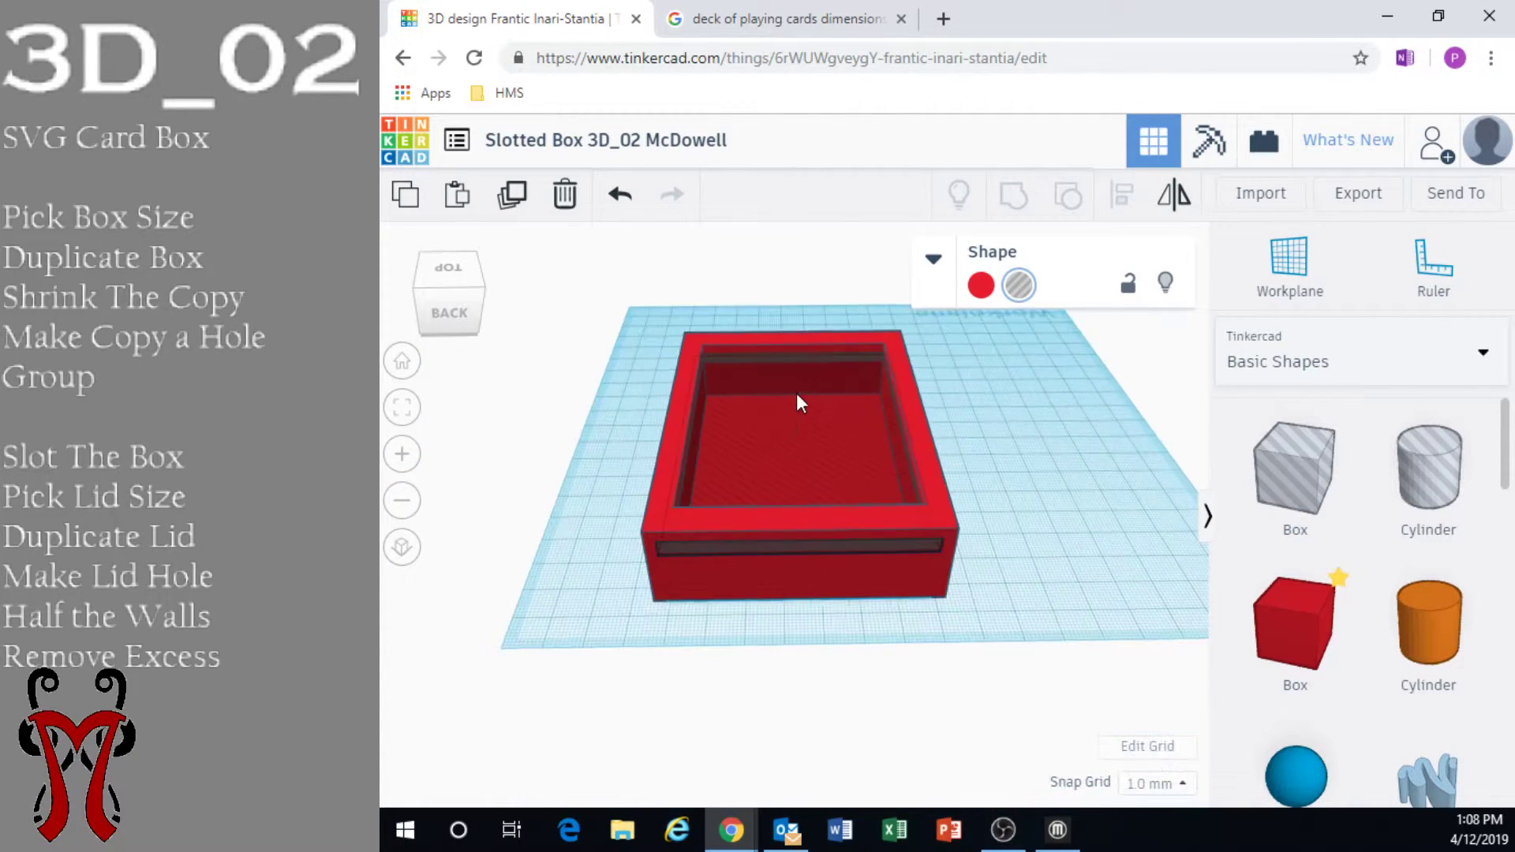
{"action": "left_click", "coordinate": [513, 198]}
{"action": "left_click_drag", "start_coordinate": [793, 470], "coordinate": [1063, 481]}
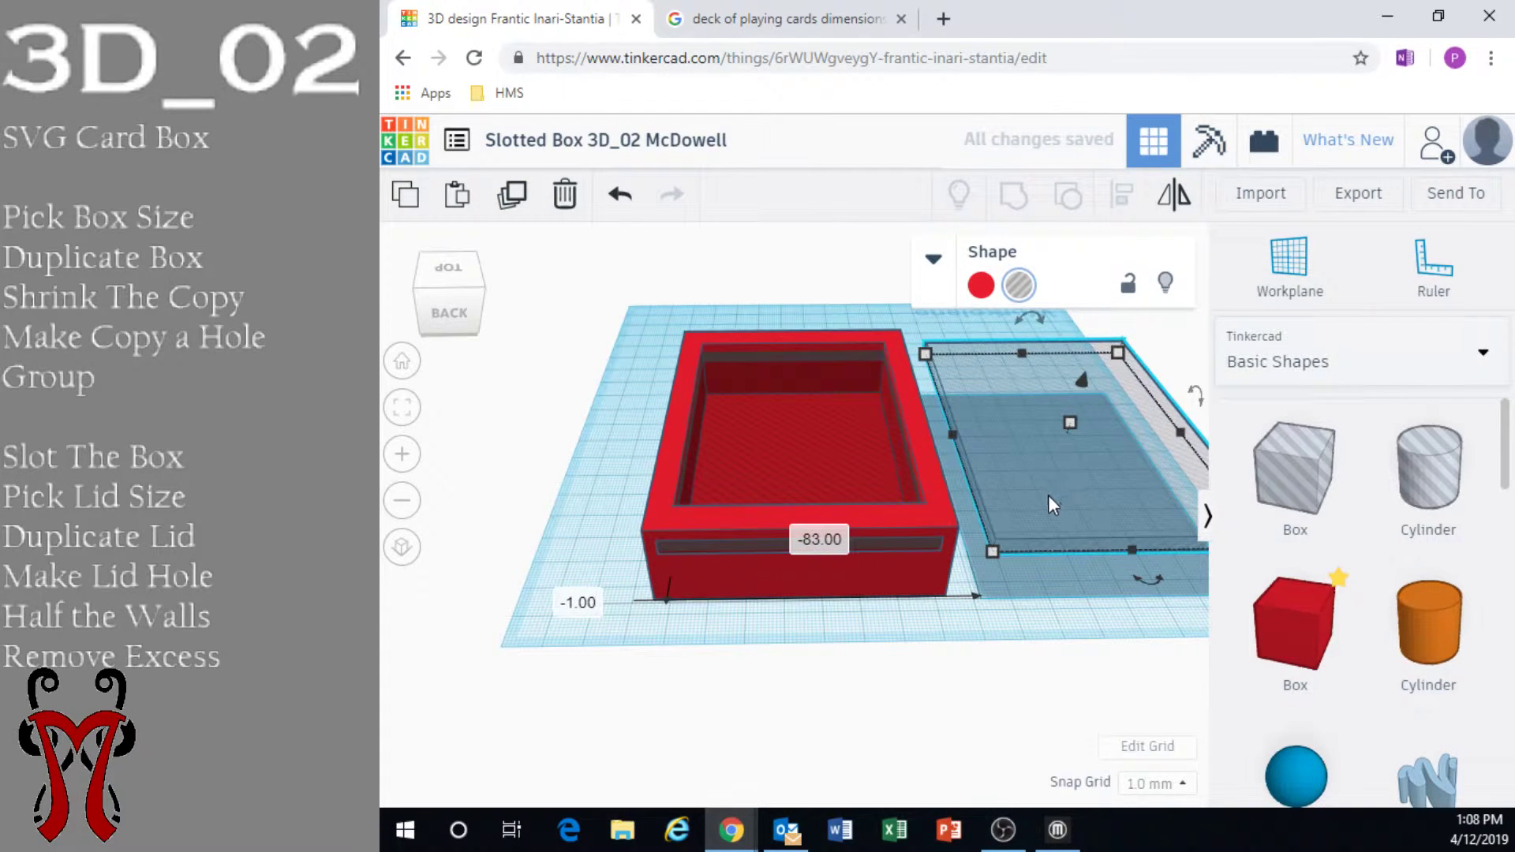
Group the red box with the thin hole box inside it to cut the lid slot
{"action": "middle_click_drag", "start_coordinate": [1047, 496], "coordinate": [780, 515]}
{"action": "scroll", "coordinate": [780, 514], "scroll_direction": "up", "scroll_amount": 2}
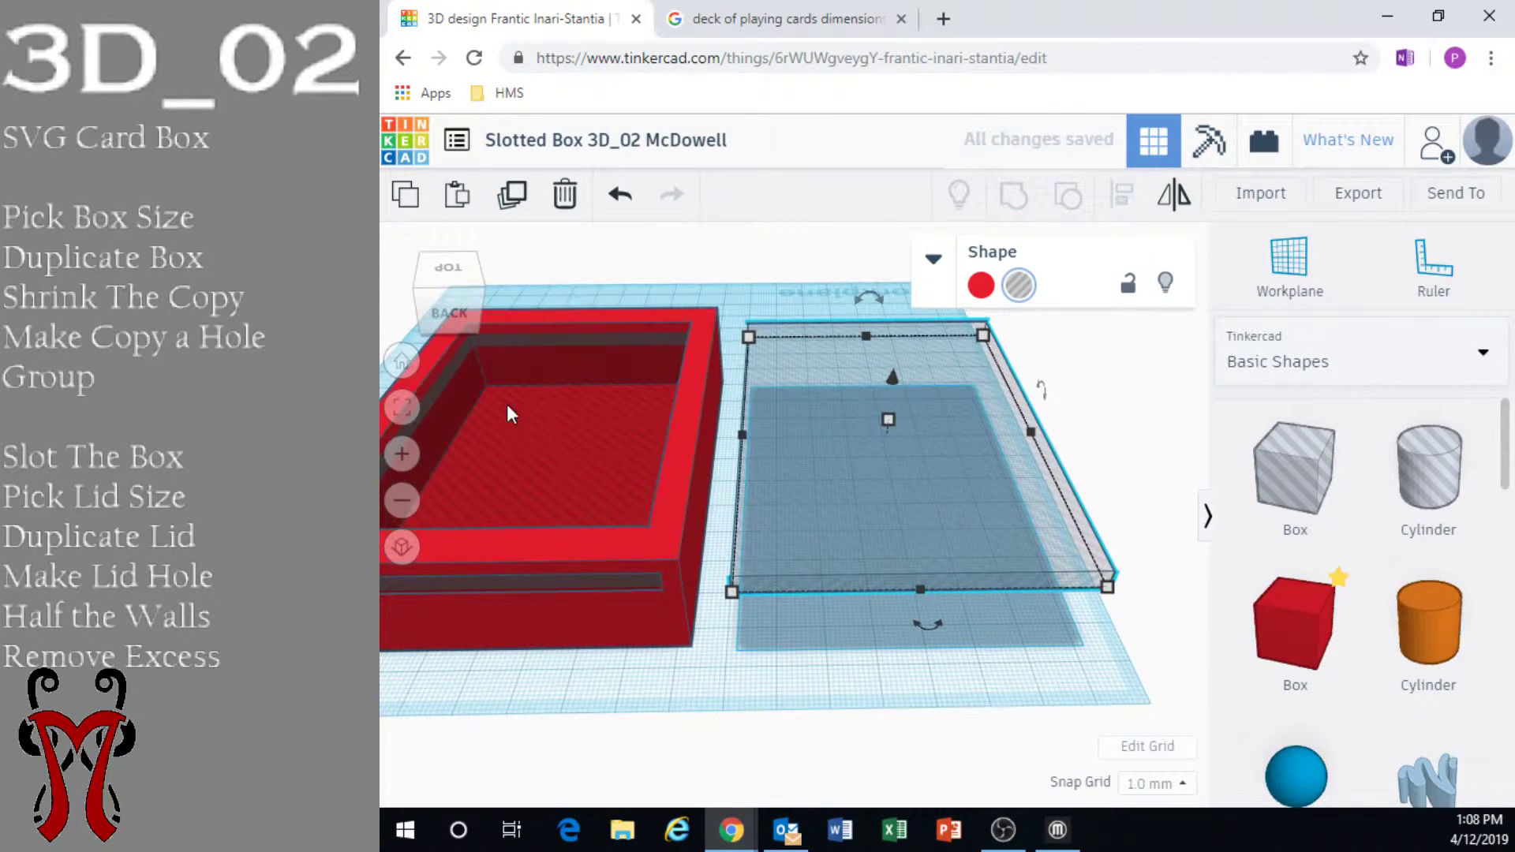
{"action": "scroll", "coordinate": [608, 430], "scroll_direction": "down", "scroll_amount": 3}
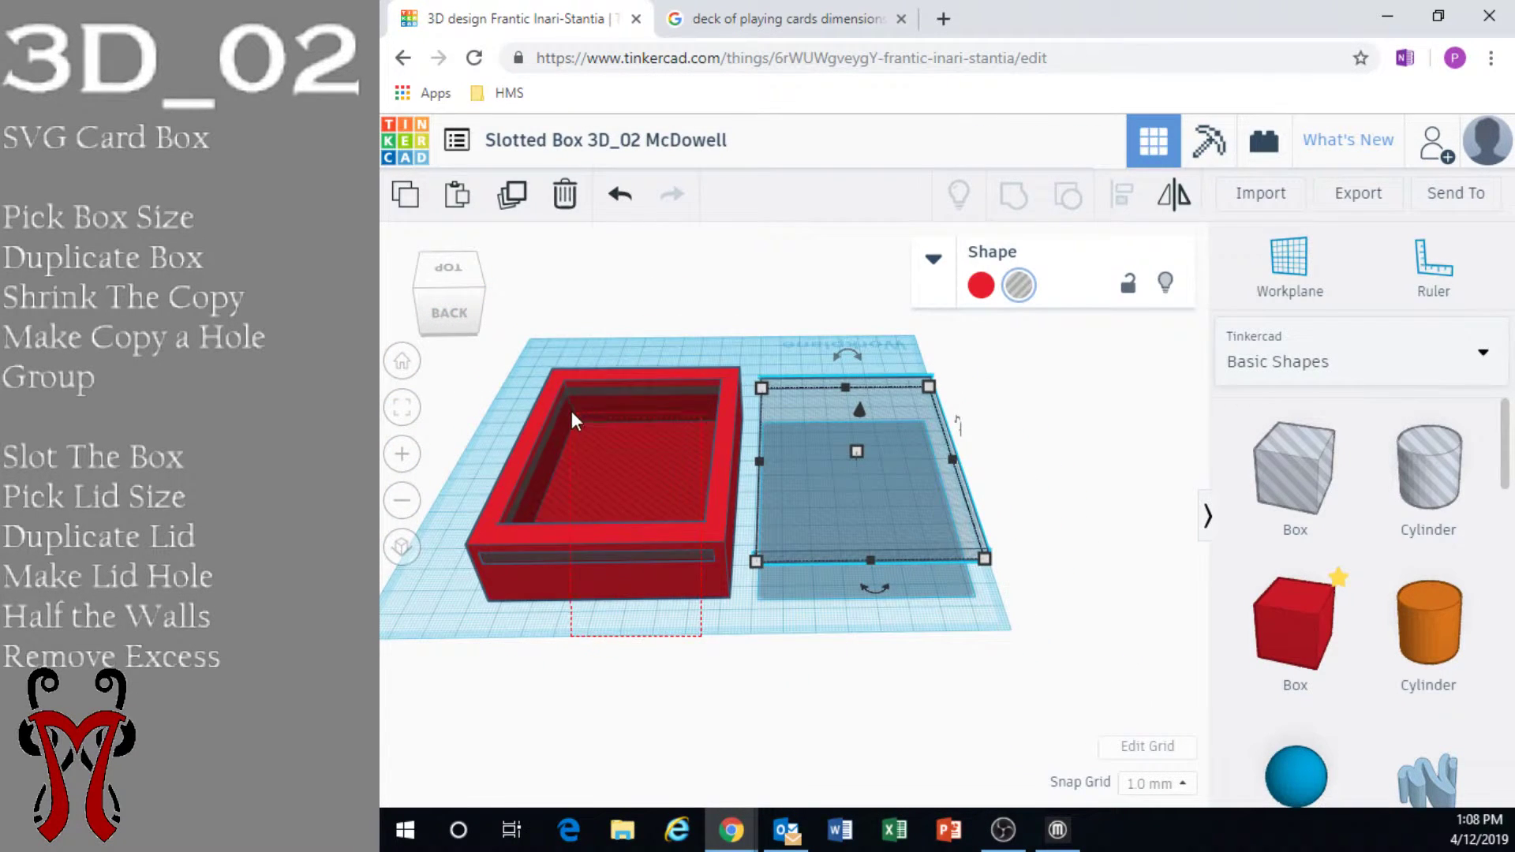
{"action": "left_click", "coordinate": [589, 505], "text": "shift"}
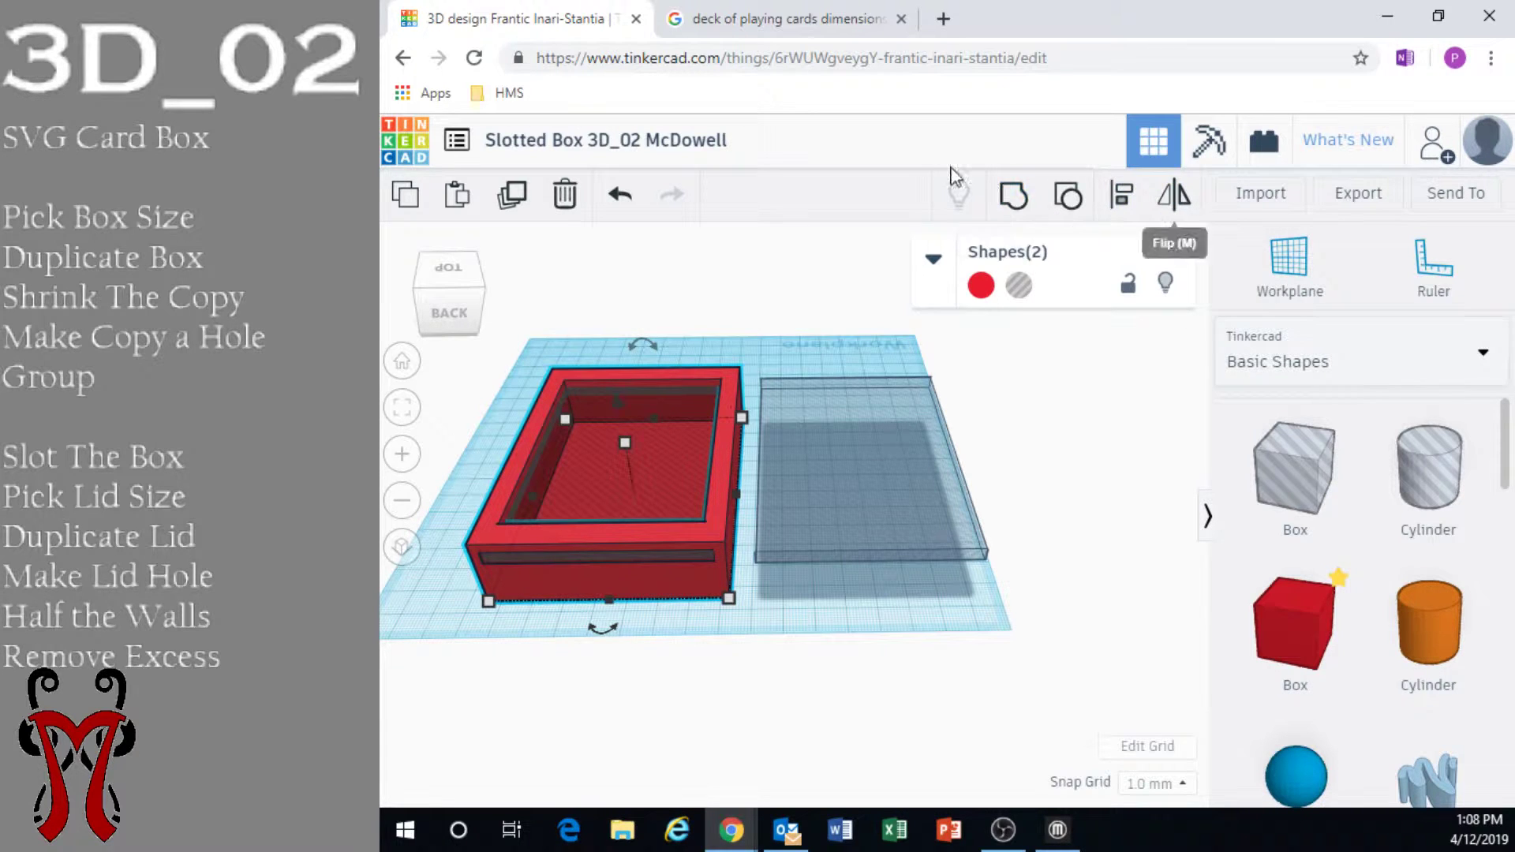
{"action": "left_click", "coordinate": [1007, 196]}
Examine the lid slot in the back wall and the grooves along the inner walls of the box
{"action": "scroll", "coordinate": [632, 589], "scroll_direction": "up", "scroll_amount": 5}
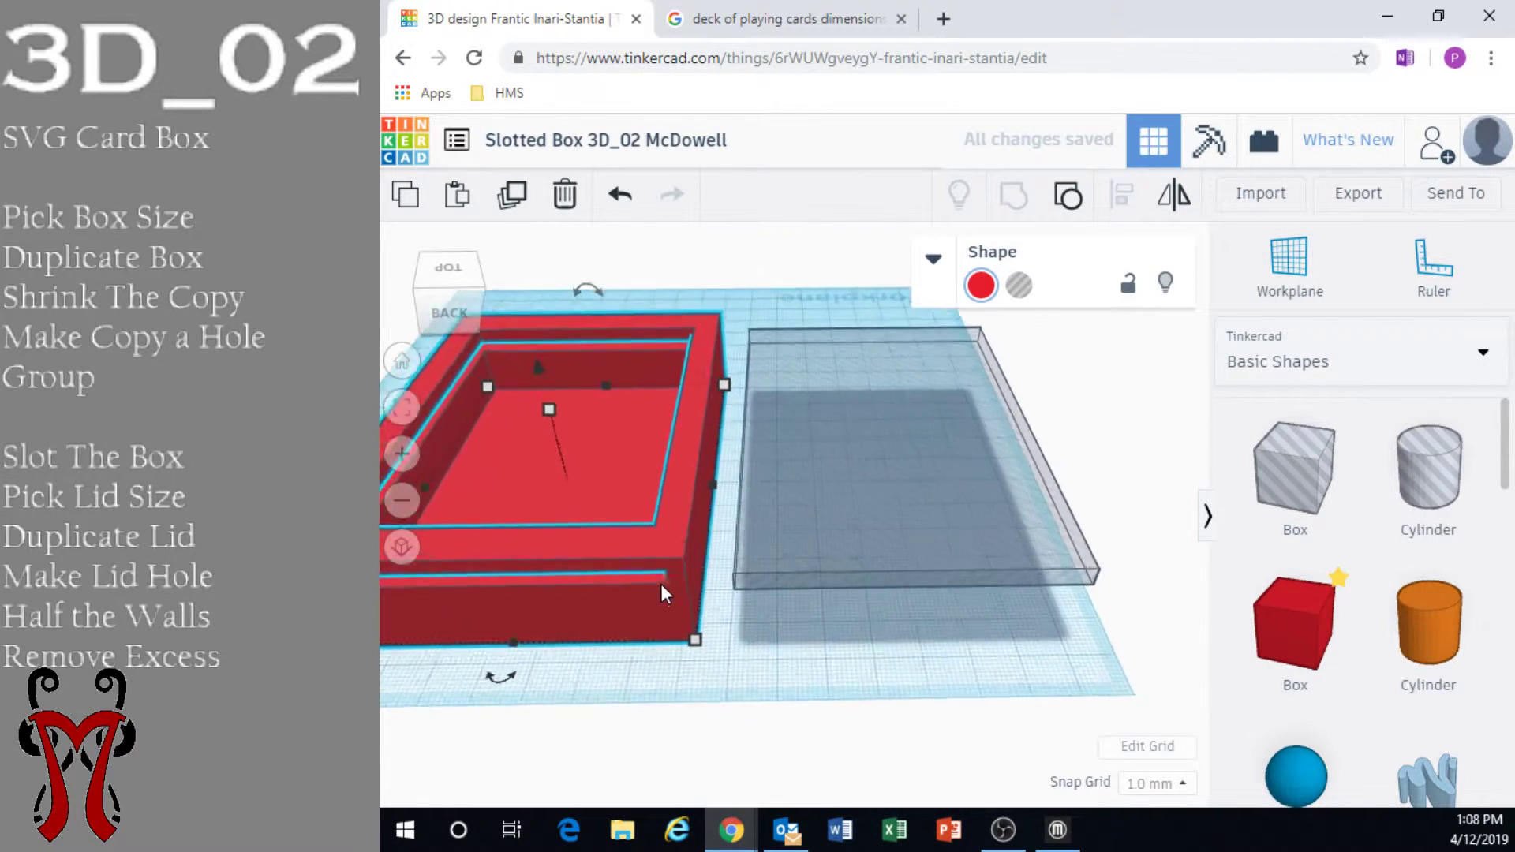
{"action": "right_click_drag", "start_coordinate": [698, 541], "coordinate": [674, 541]}
{"action": "middle_click_drag", "start_coordinate": [673, 541], "coordinate": [935, 510]}
{"action": "scroll", "coordinate": [773, 500], "scroll_direction": "up", "scroll_amount": 3}
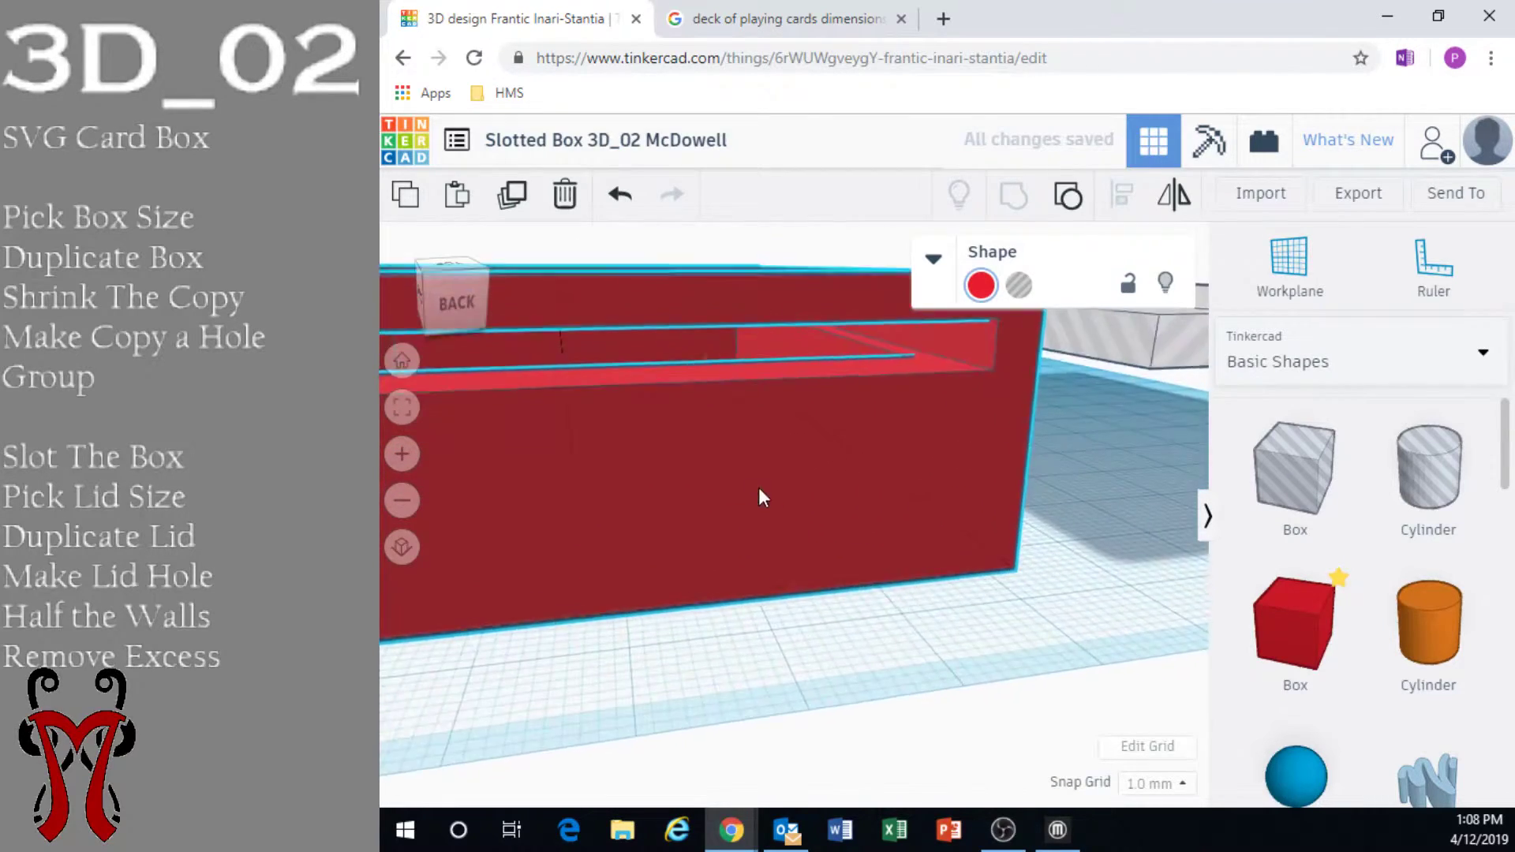
{"action": "right_click_drag", "start_coordinate": [759, 486], "coordinate": [866, 402]}
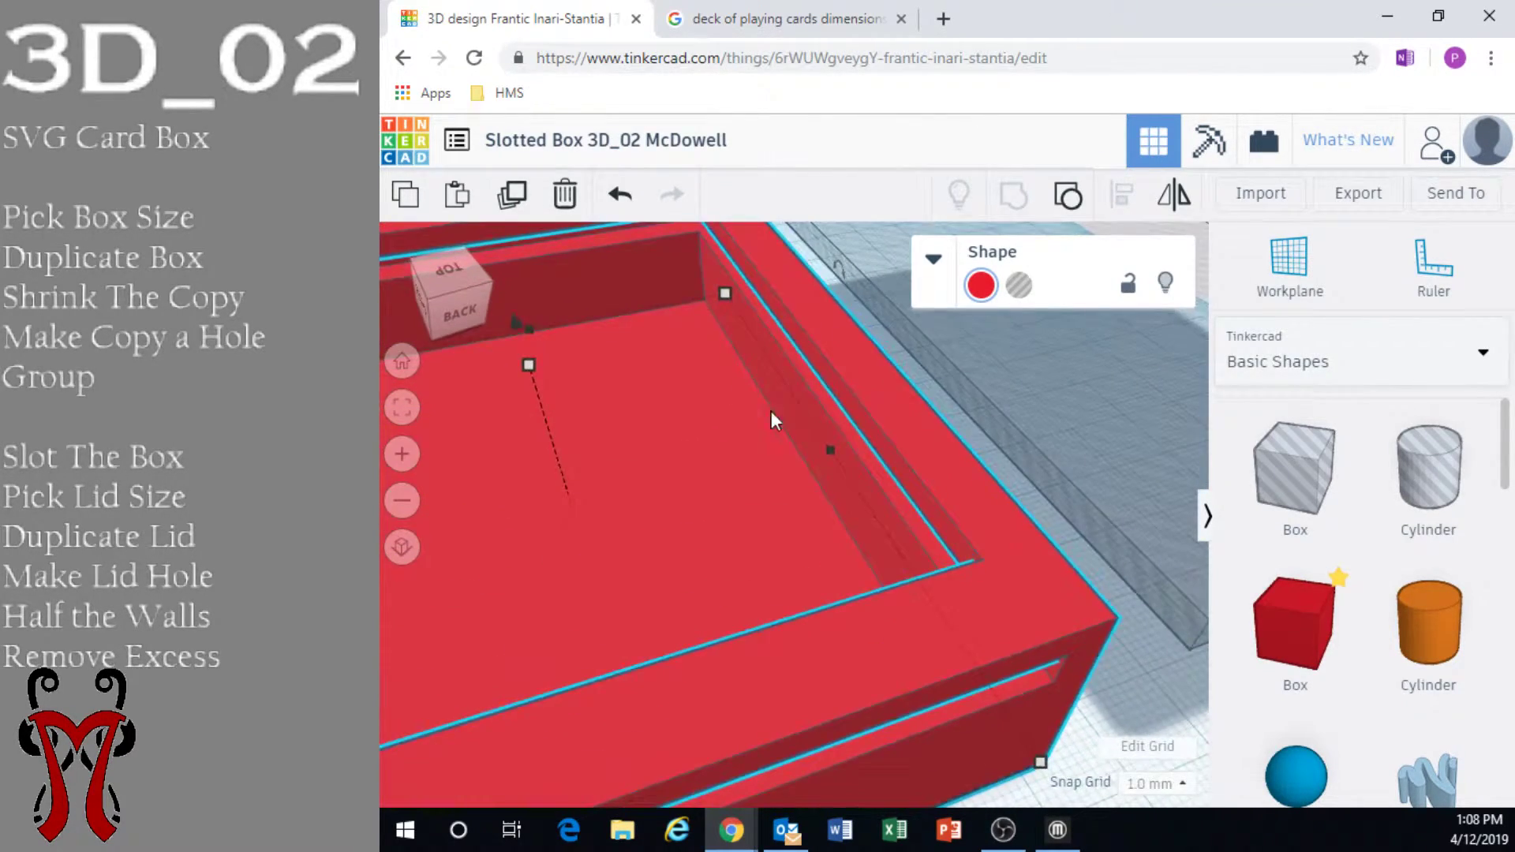
{"action": "right_click_drag", "start_coordinate": [772, 420], "coordinate": [614, 281]}
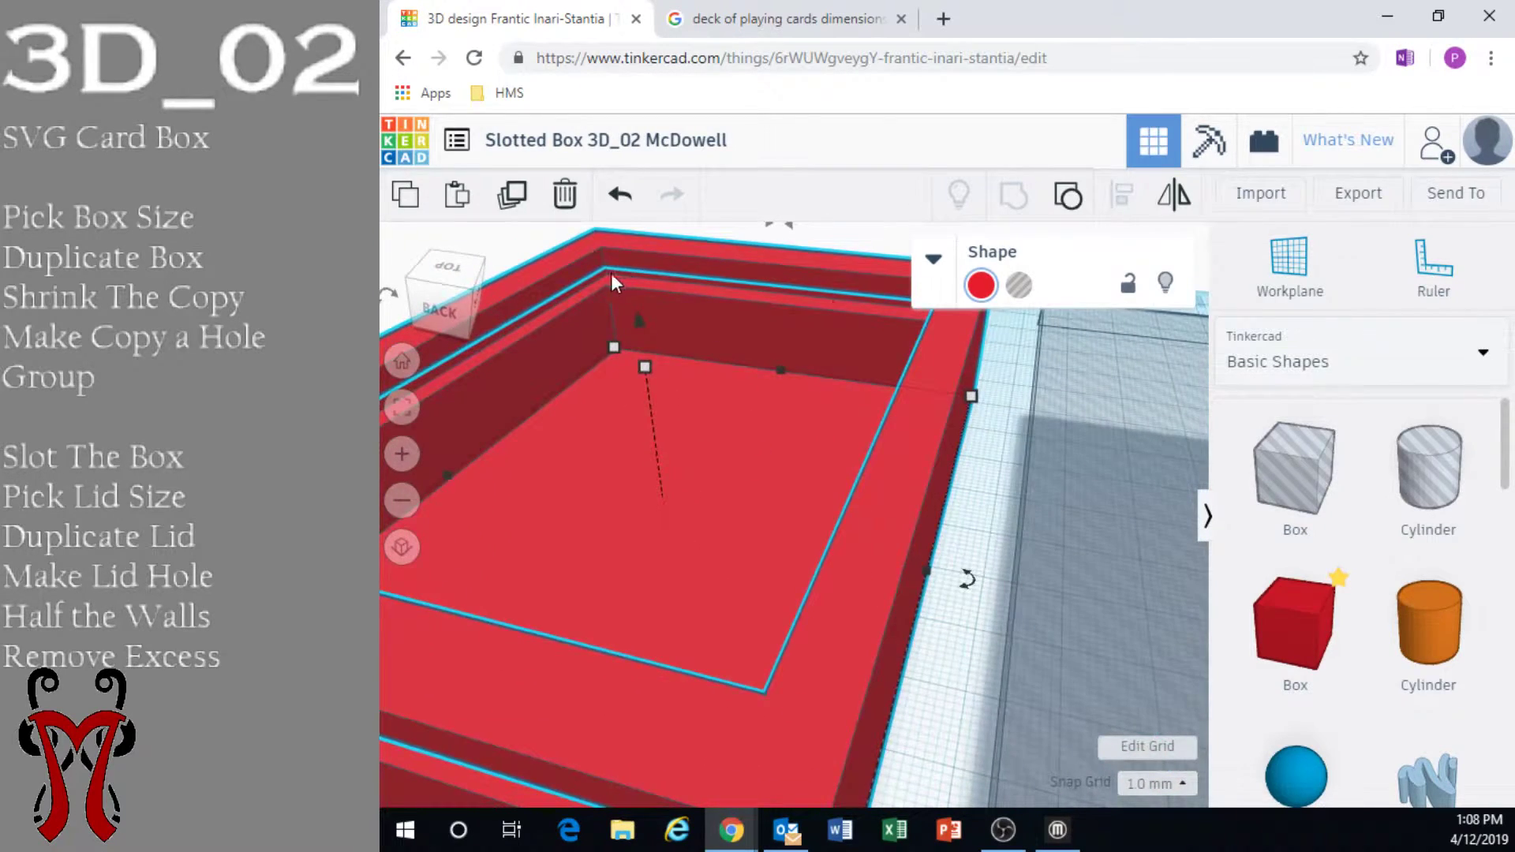
{"action": "right_click_drag", "start_coordinate": [856, 310], "coordinate": [928, 526]}
{"action": "scroll", "coordinate": [937, 524], "scroll_direction": "up", "scroll_amount": 5}
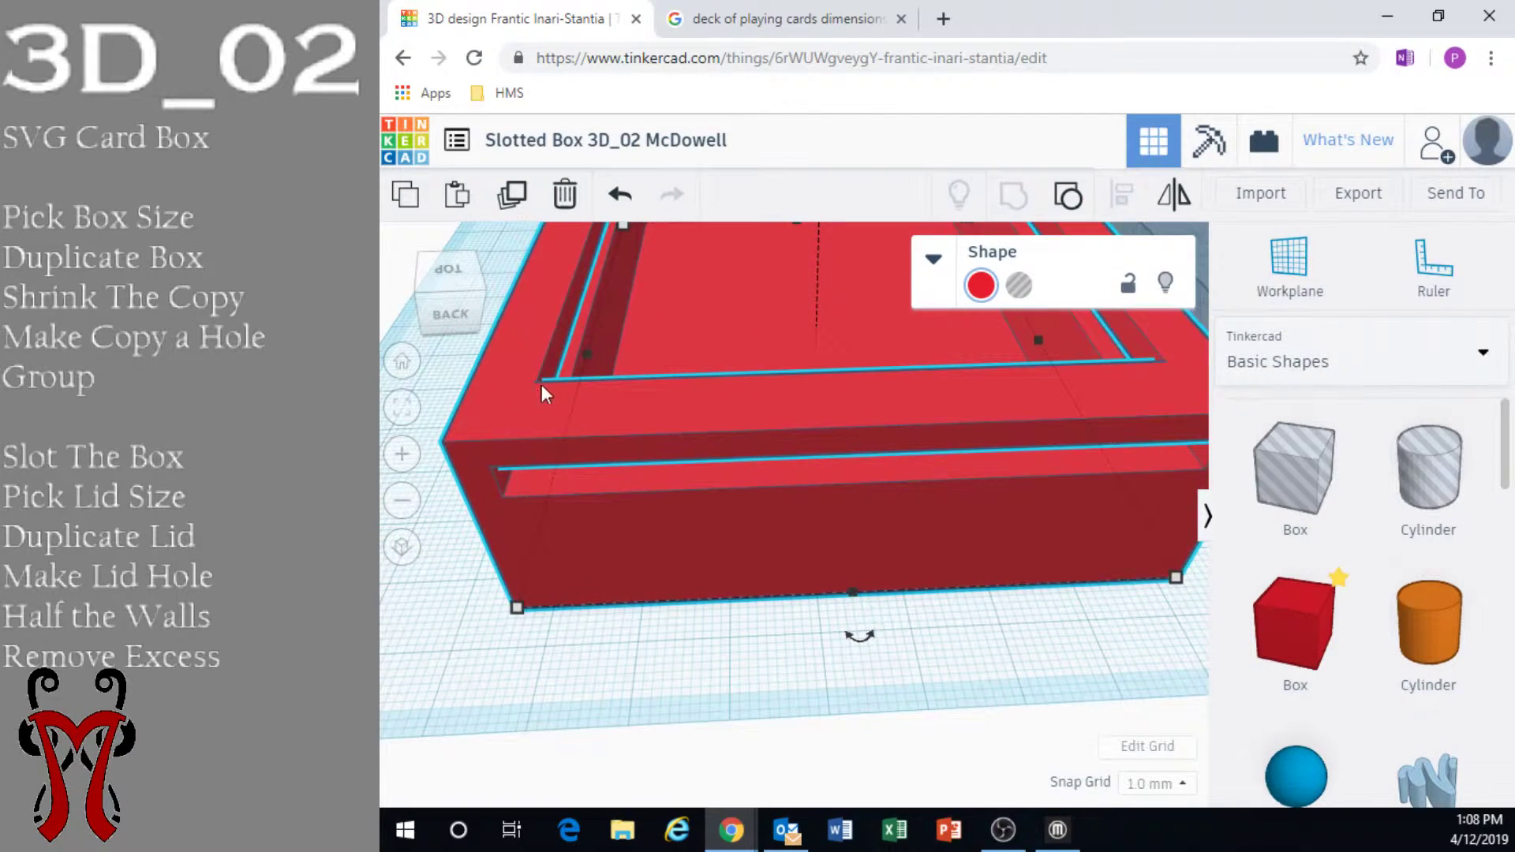
{"action": "scroll", "coordinate": [1134, 395], "scroll_direction": "down", "scroll_amount": 3}
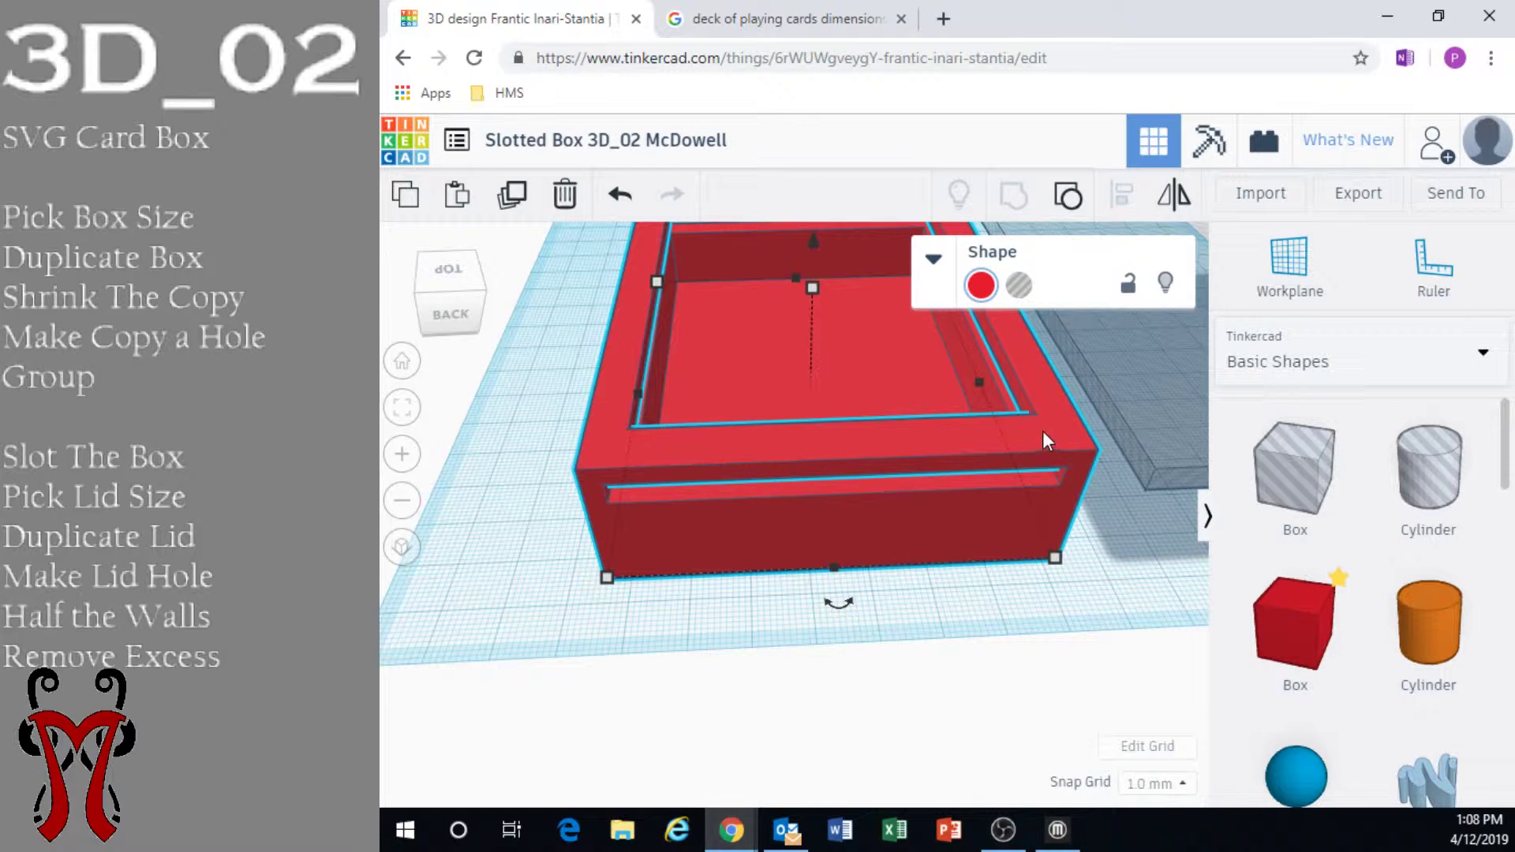
Place a new hole box over one end of the slotted back wall and raise it to the slot's lower edge
{"action": "left_click_drag", "start_coordinate": [1300, 494], "coordinate": [945, 548]}
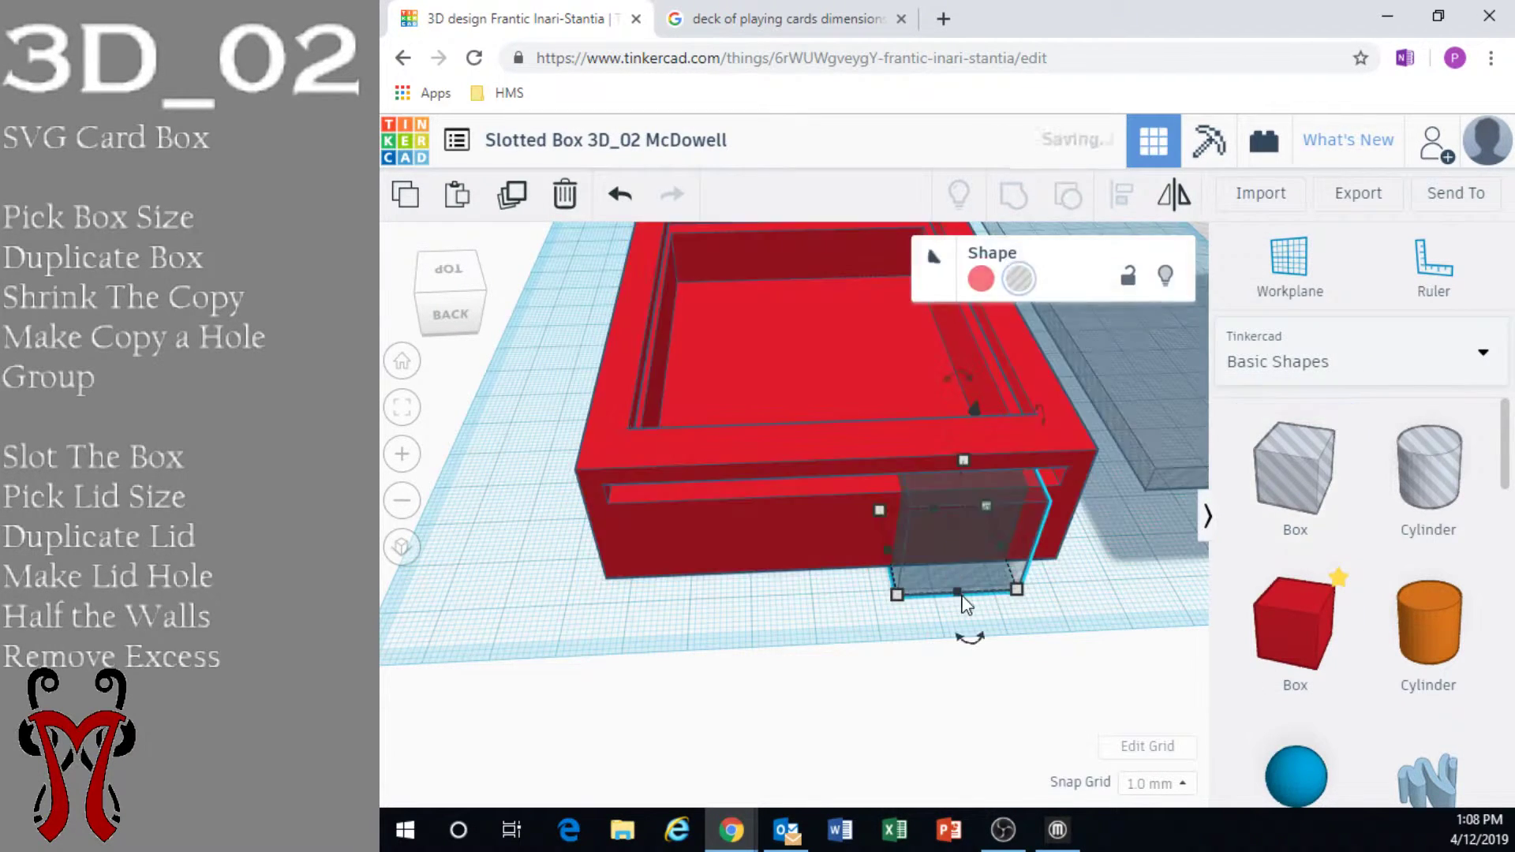
{"action": "right_click_drag", "start_coordinate": [964, 602], "coordinate": [898, 598]}
{"action": "left_click_drag", "start_coordinate": [885, 428], "coordinate": [887, 298]}
{"action": "right_click_drag", "start_coordinate": [897, 344], "coordinate": [915, 414]}
{"action": "mouse_move", "coordinate": [887, 495]}
{"action": "right_mouse_down"}
{"action": "mouse_move", "coordinate": [851, 489]}
{"action": "mouse_move", "coordinate": [909, 510]}
{"action": "right_mouse_up"}
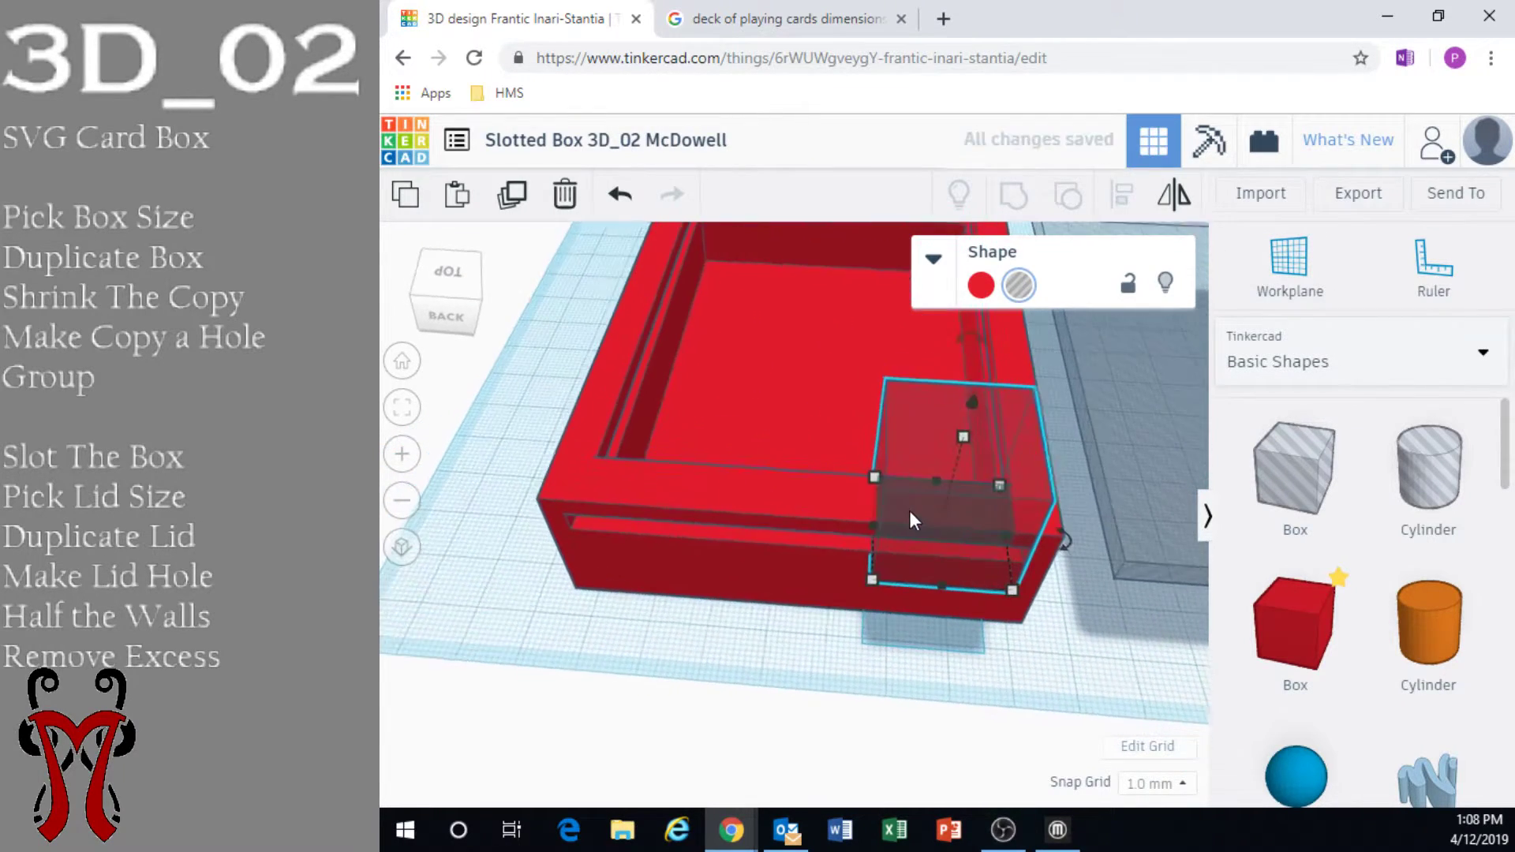
Stretch the new hole box along the back wall until it spans the width of the slot opening
{"action": "left_click_drag", "start_coordinate": [882, 522], "coordinate": [604, 490]}
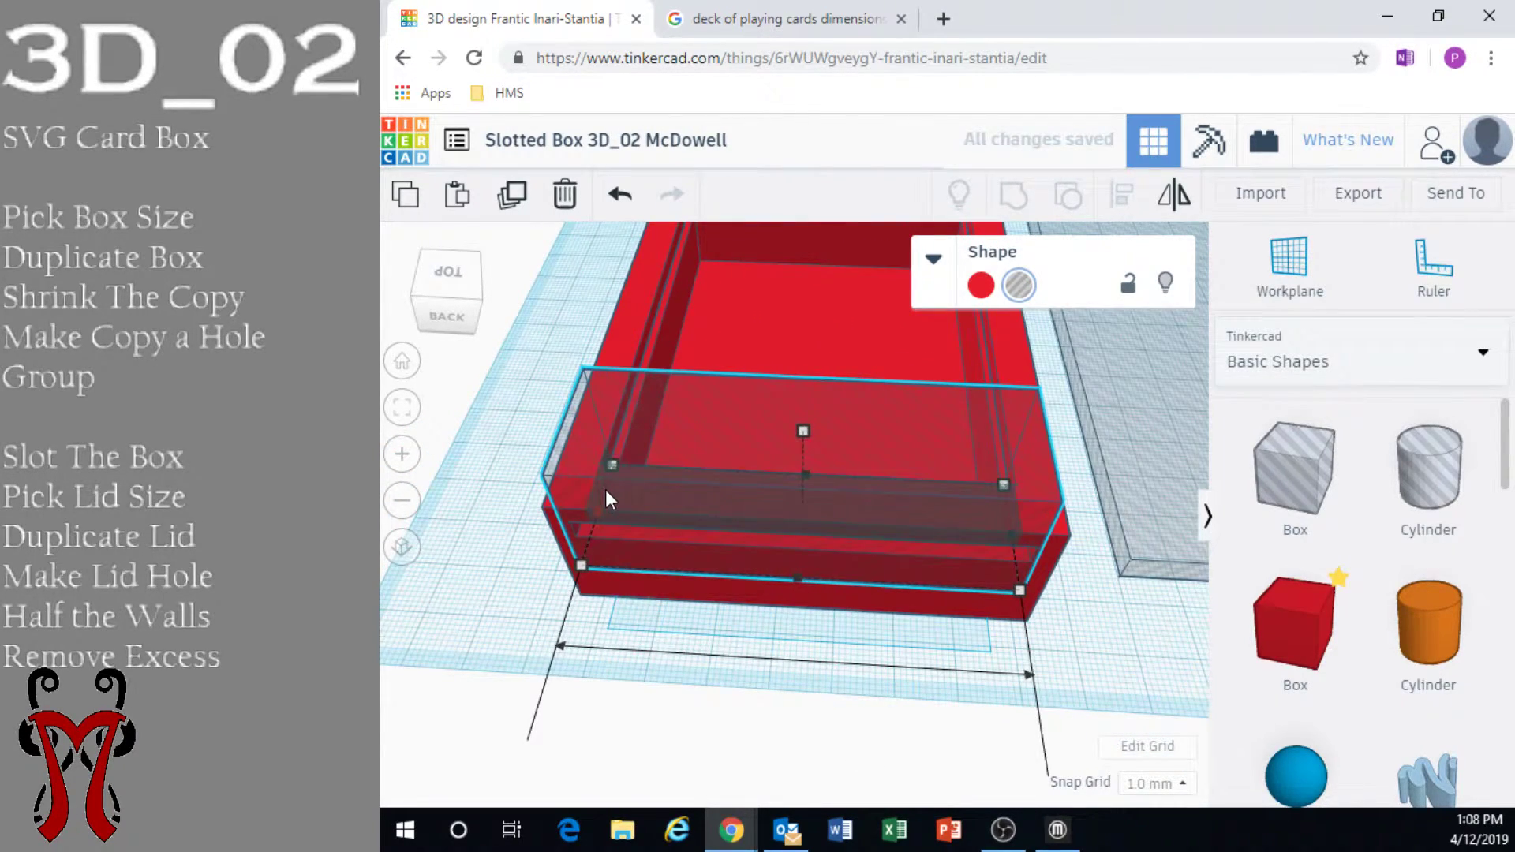
{"action": "mouse_move", "coordinate": [604, 489]}
{"action": "right_mouse_down"}
{"action": "mouse_move", "coordinate": [721, 480]}
{"action": "mouse_move", "coordinate": [722, 534]}
{"action": "mouse_move", "coordinate": [660, 506]}
{"action": "mouse_move", "coordinate": [594, 510]}
{"action": "right_mouse_up"}
{"action": "right_click_drag", "start_coordinate": [603, 513], "coordinate": [1057, 688]}
Align the new hole box to the center of the red box's width
{"action": "scroll", "coordinate": [1024, 632], "scroll_direction": "down", "scroll_amount": 5}
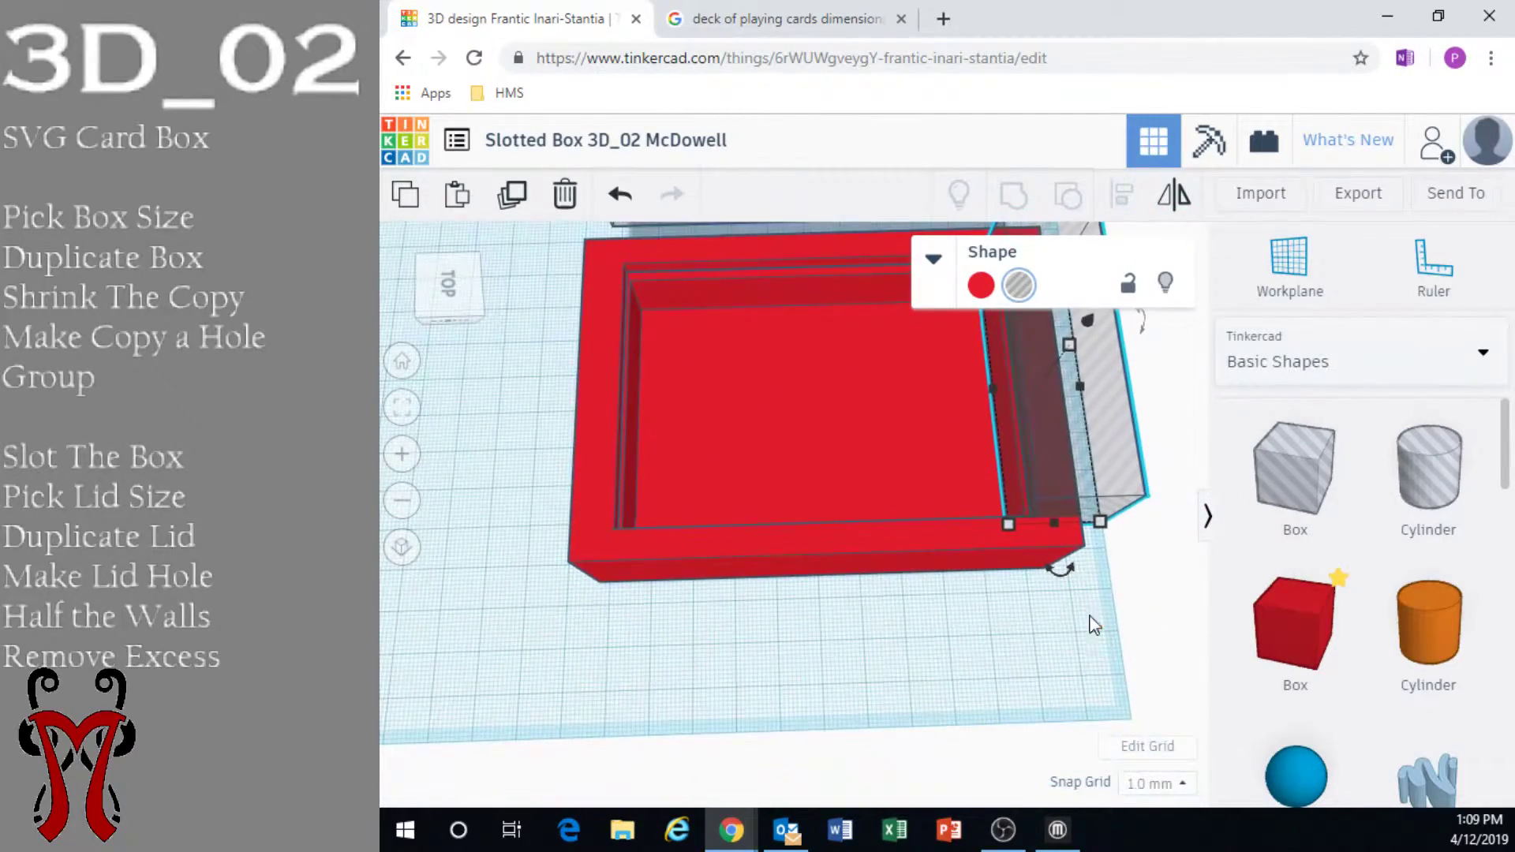
{"action": "left_click", "coordinate": [860, 411], "text": "shift"}
{"action": "left_click", "coordinate": [1140, 203]}
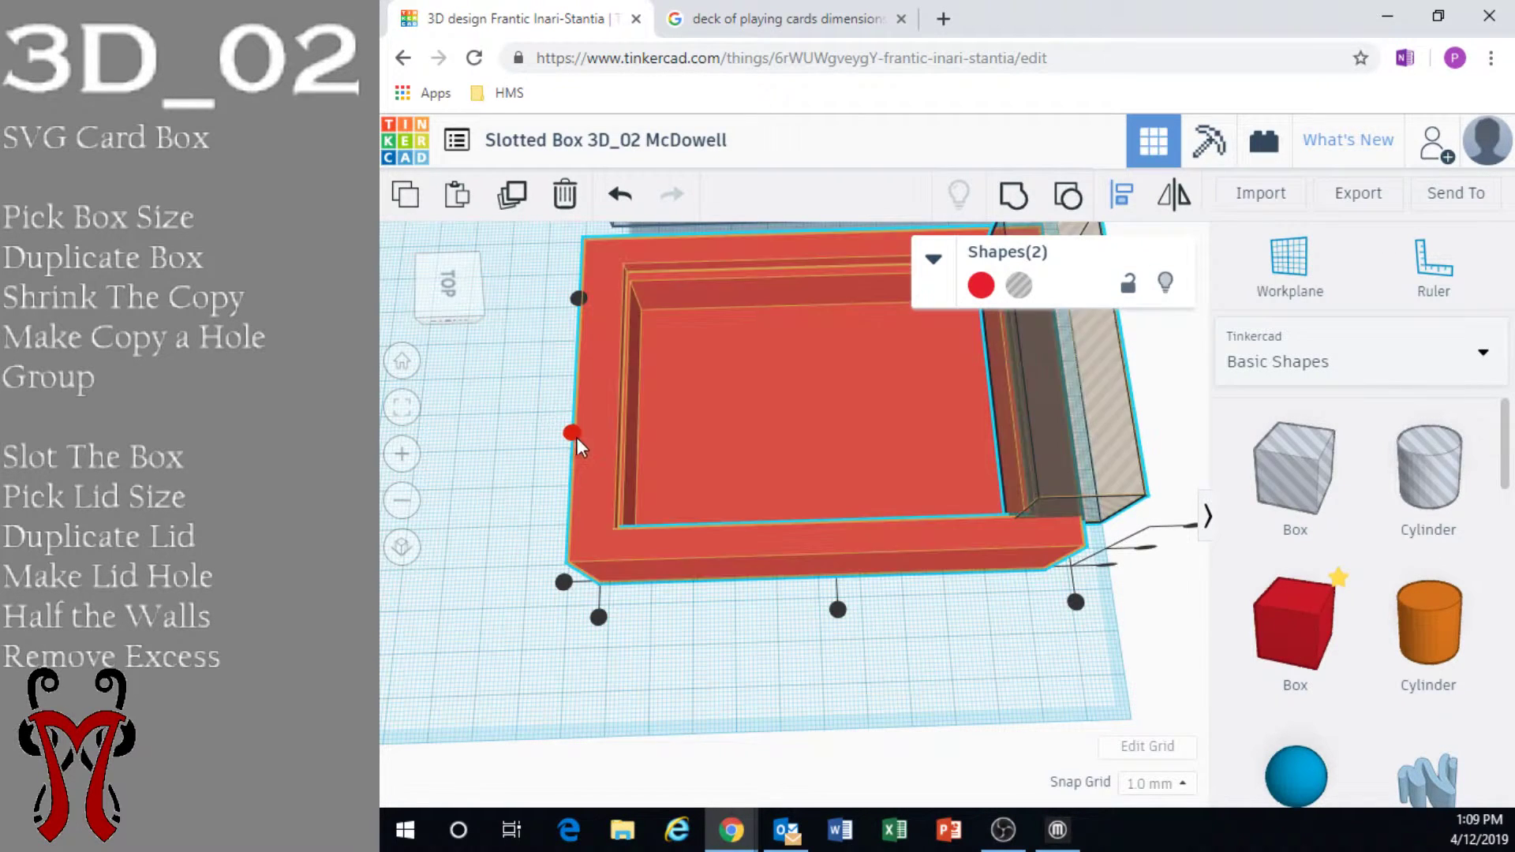
{"action": "left_click", "coordinate": [572, 433]}
{"action": "left_click", "coordinate": [954, 711]}
Group the raised hole box with the red box to remove the strip of back wall above the slot
{"action": "right_click_drag", "start_coordinate": [955, 710], "coordinate": [845, 540]}
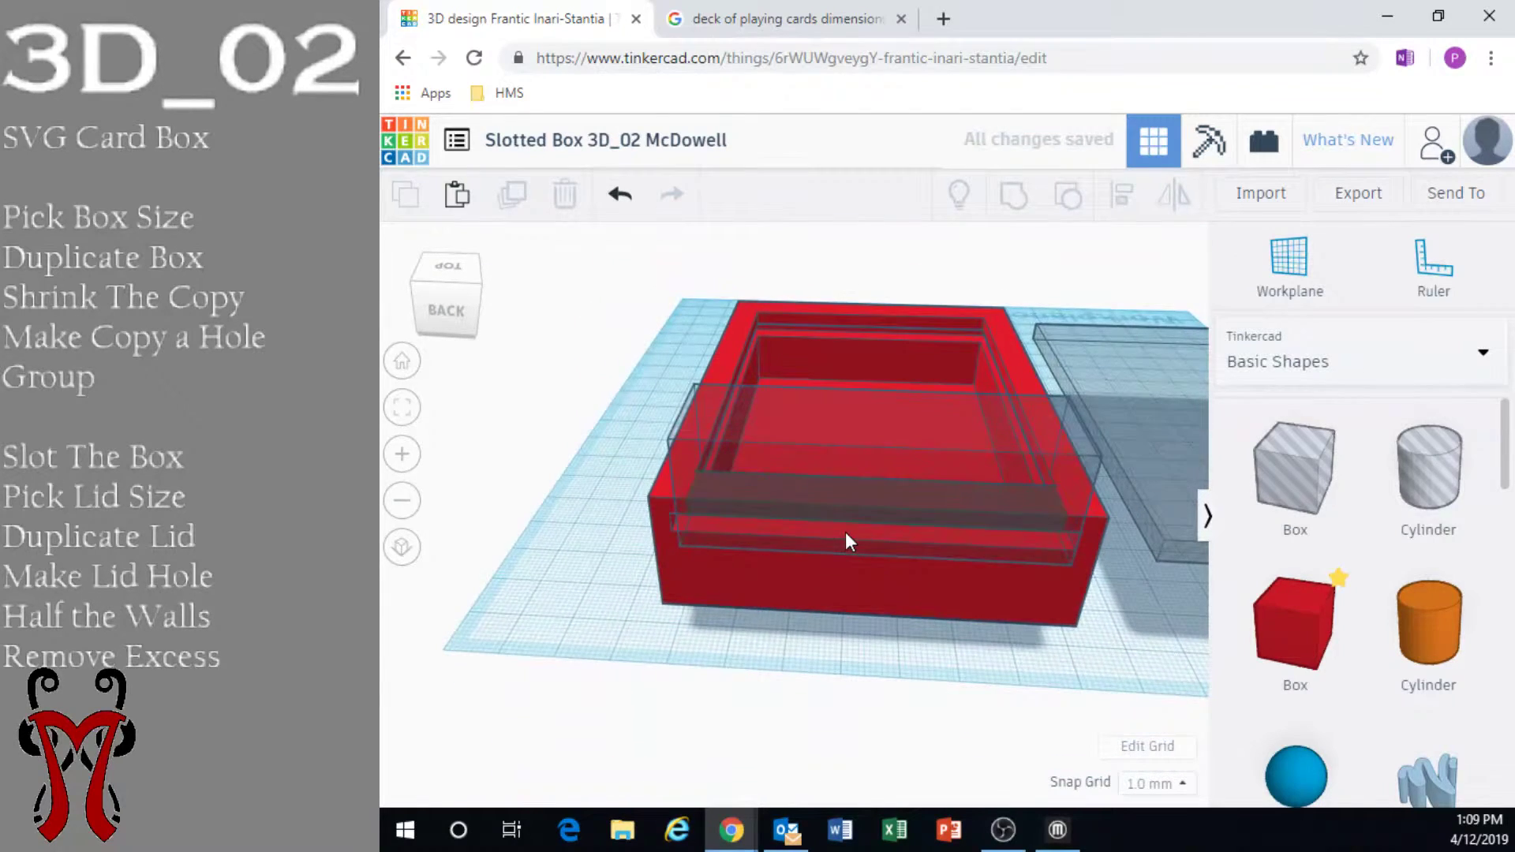
{"action": "scroll", "coordinate": [813, 489], "scroll_direction": "up", "scroll_amount": 5}
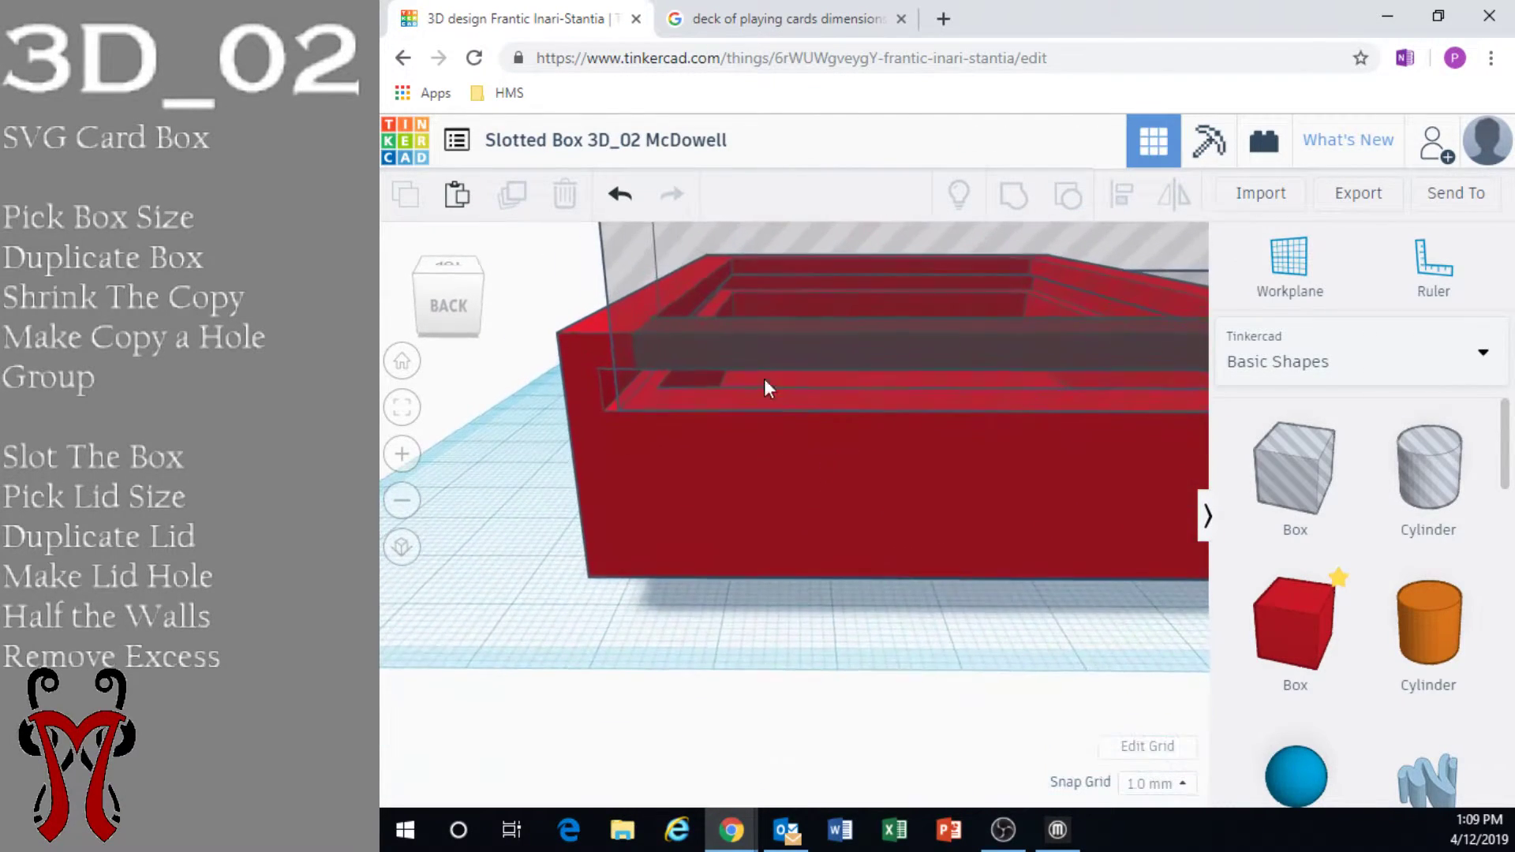
{"action": "scroll", "coordinate": [1053, 345], "scroll_direction": "down", "scroll_amount": 3}
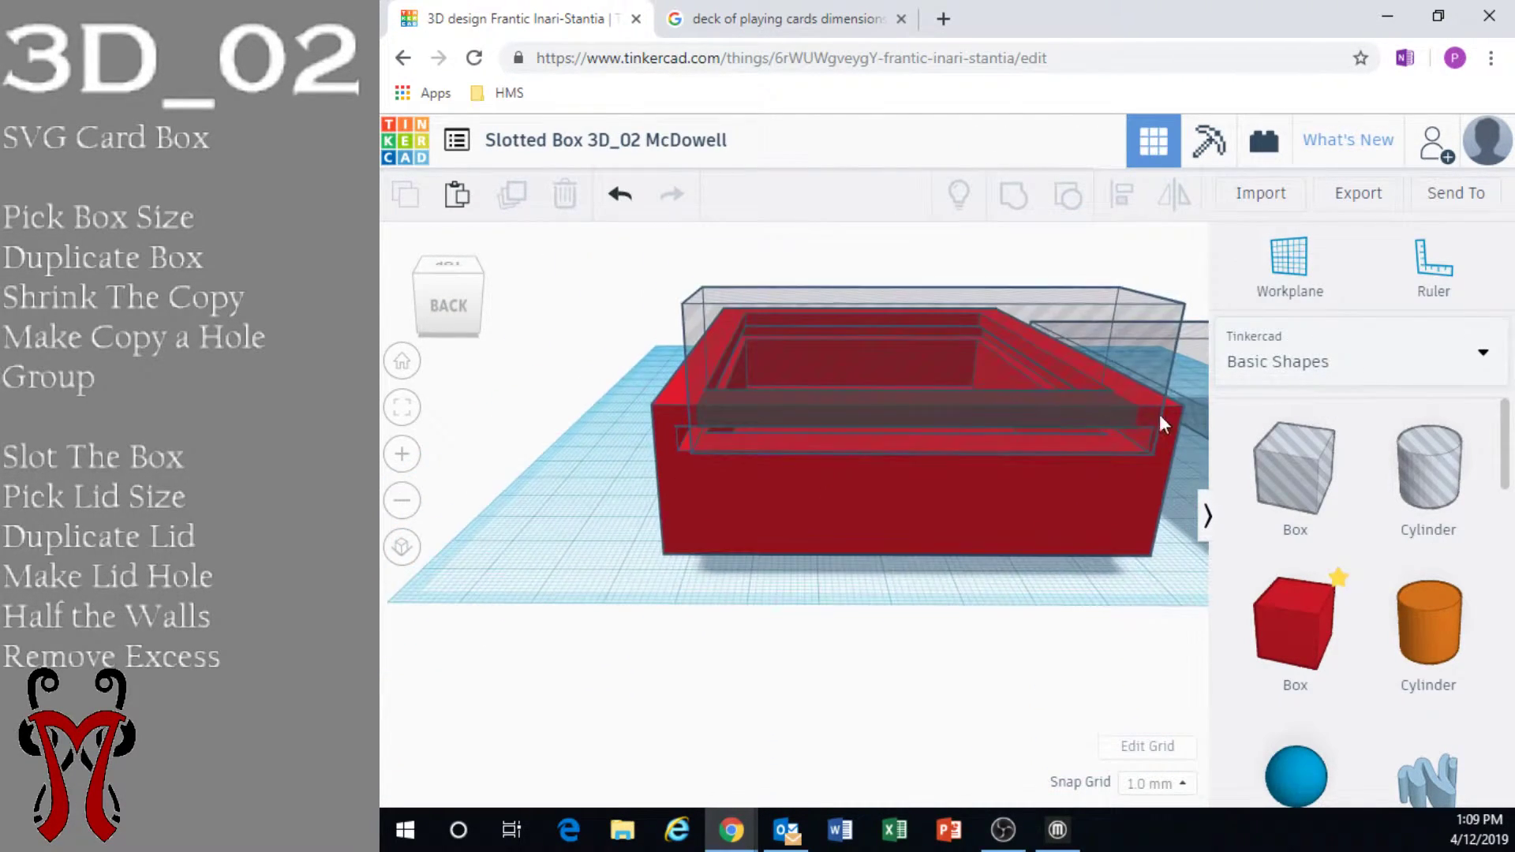
{"action": "left_click_drag", "start_coordinate": [643, 338], "coordinate": [879, 642]}
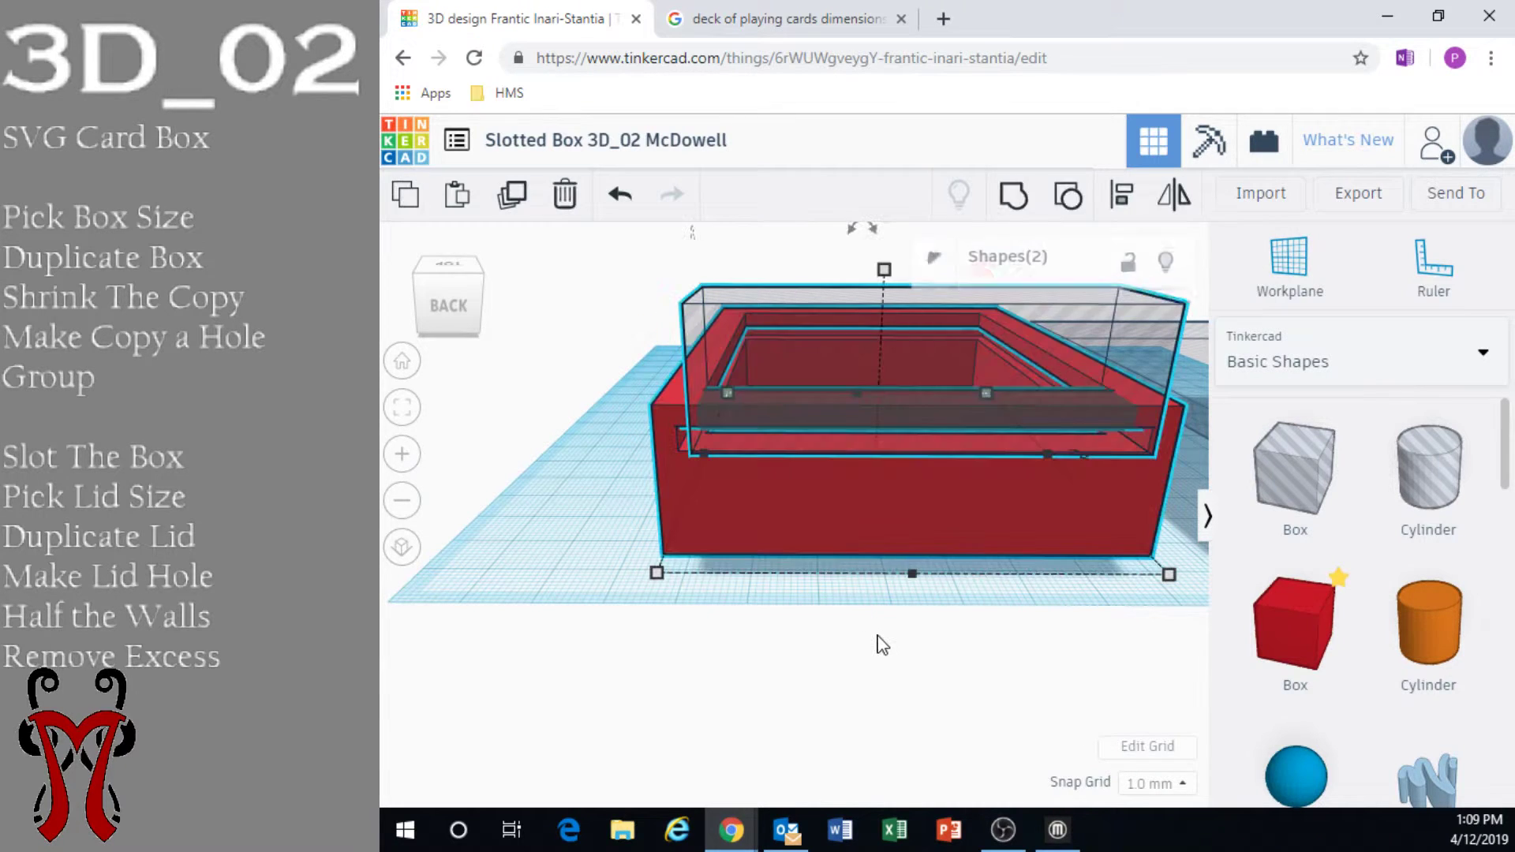
{"action": "left_click", "coordinate": [1013, 194]}
{"action": "right_click_drag", "start_coordinate": [952, 612], "coordinate": [1056, 551]}
{"action": "right_click_drag", "start_coordinate": [698, 572], "coordinate": [676, 353]}
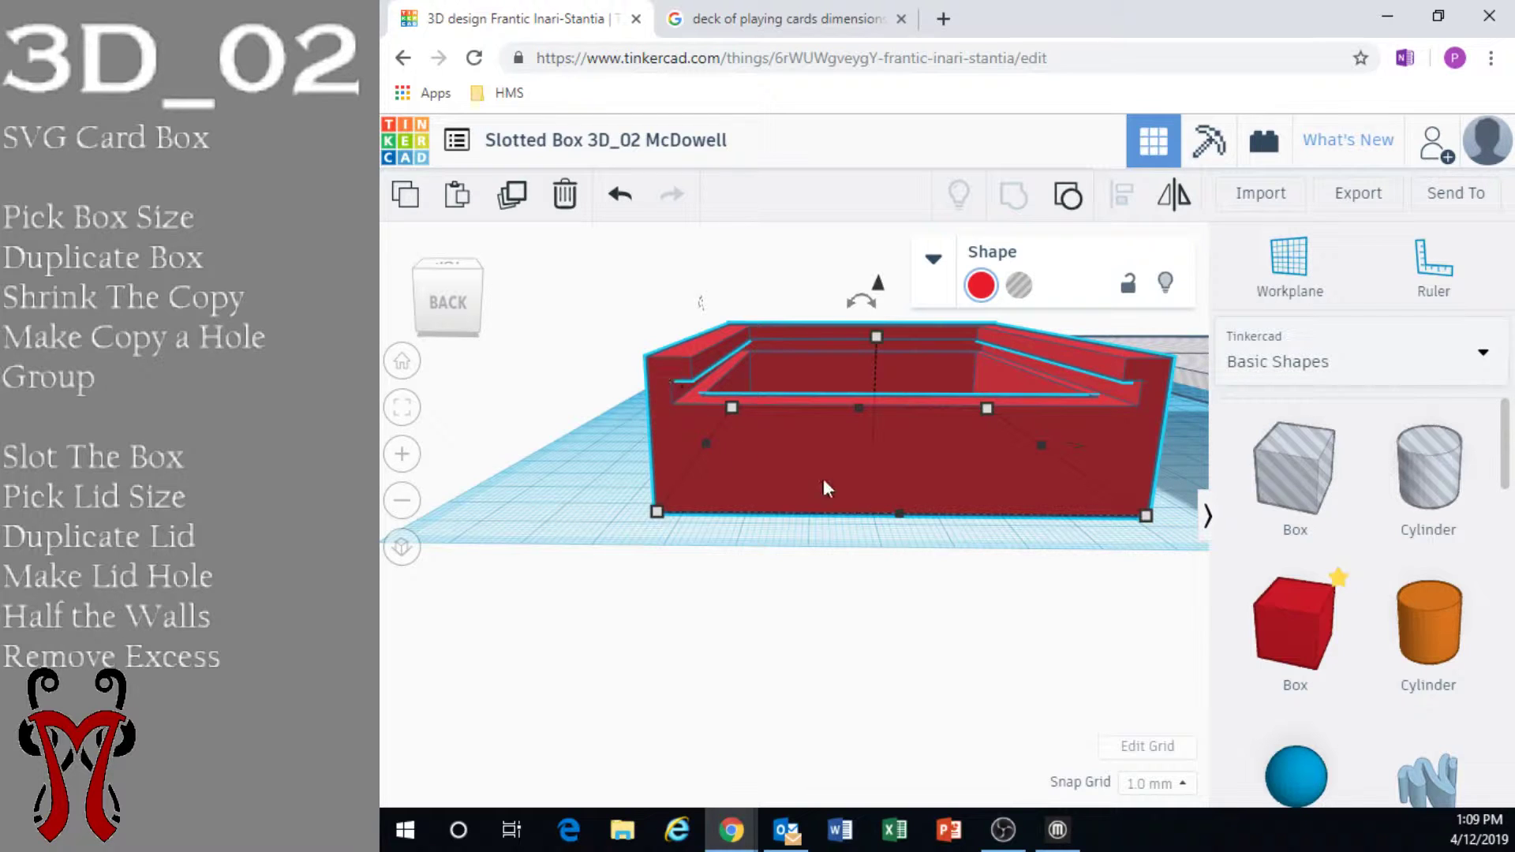
Turn the duplicated hole plate beside the box into a solid red lid
{"action": "right_click_drag", "start_coordinate": [1044, 419], "coordinate": [915, 473]}
{"action": "right_click_drag", "start_coordinate": [1018, 486], "coordinate": [992, 458]}
{"action": "left_click", "coordinate": [959, 477]}
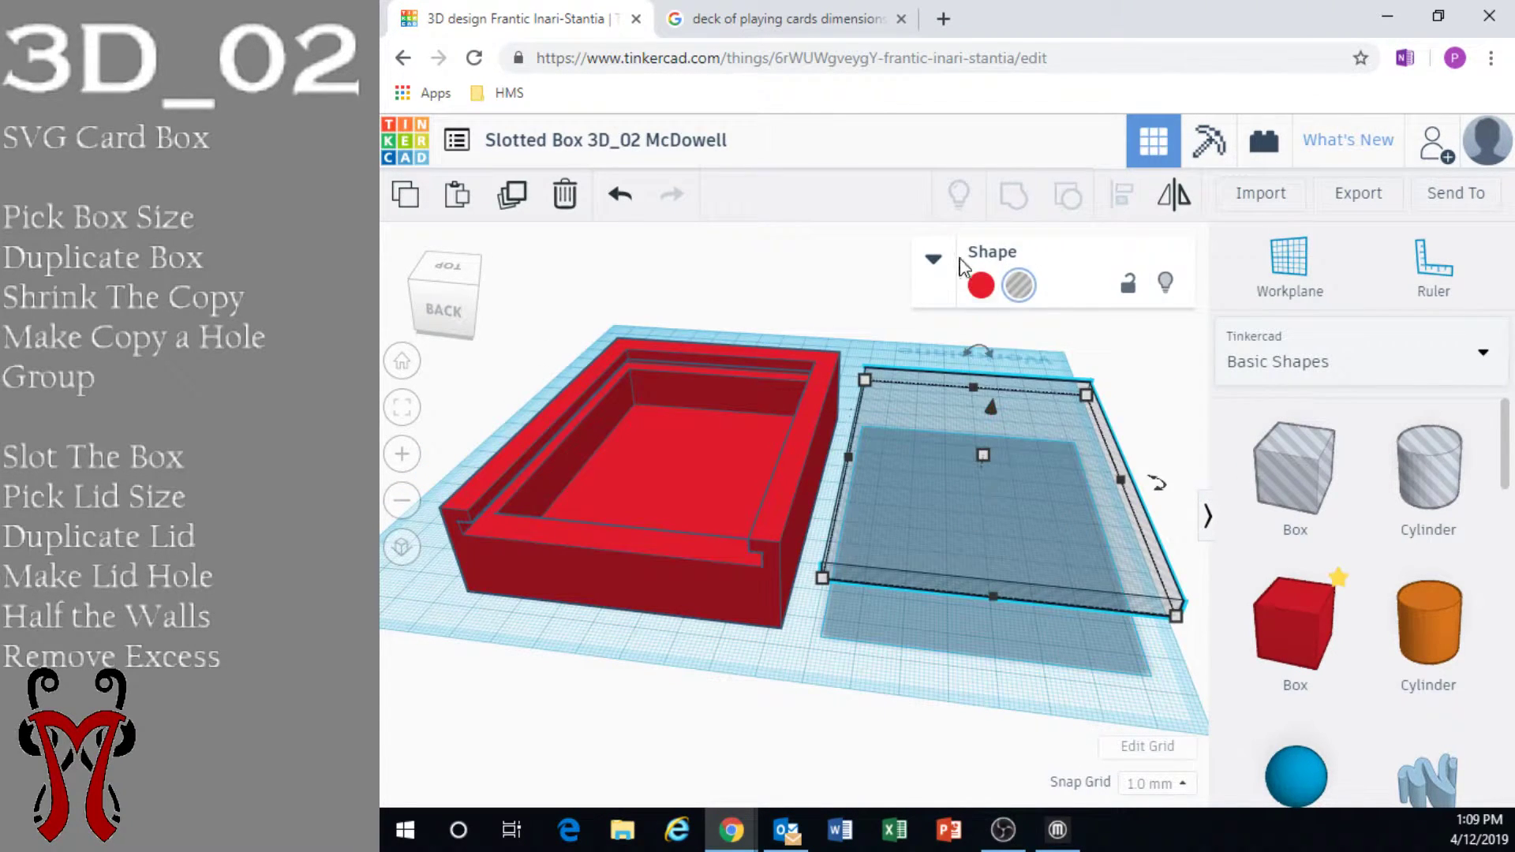
{"action": "left_click", "coordinate": [980, 285]}
{"action": "left_click", "coordinate": [1012, 683]}
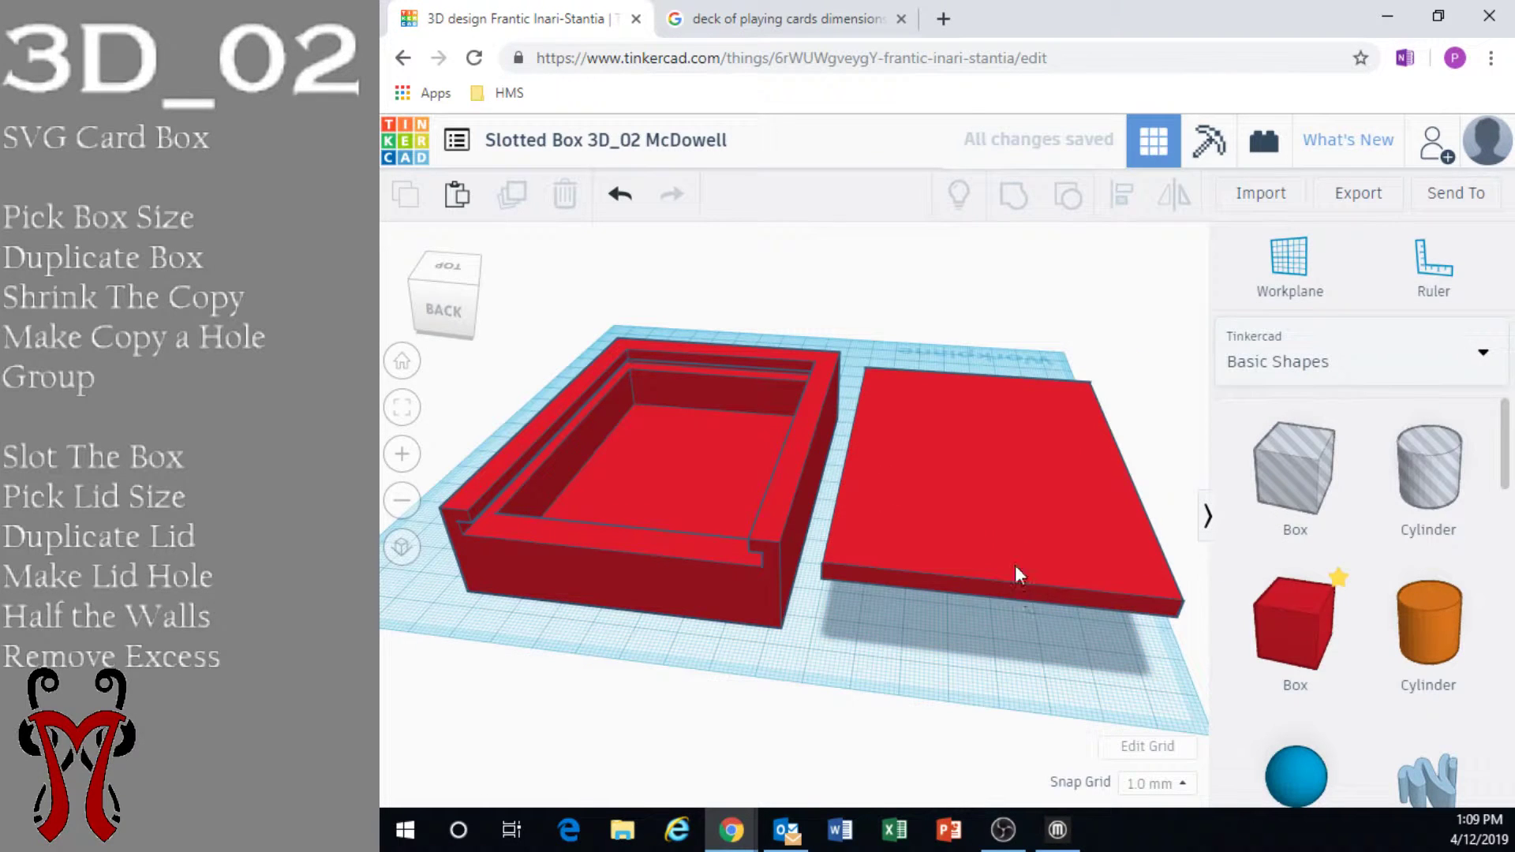
Lower the solid lid until it rests flat on the workplane
{"action": "left_click", "coordinate": [1005, 530]}
{"action": "left_click_drag", "start_coordinate": [987, 407], "coordinate": [985, 470]}
{"action": "right_click_drag", "start_coordinate": [985, 471], "coordinate": [956, 426]}
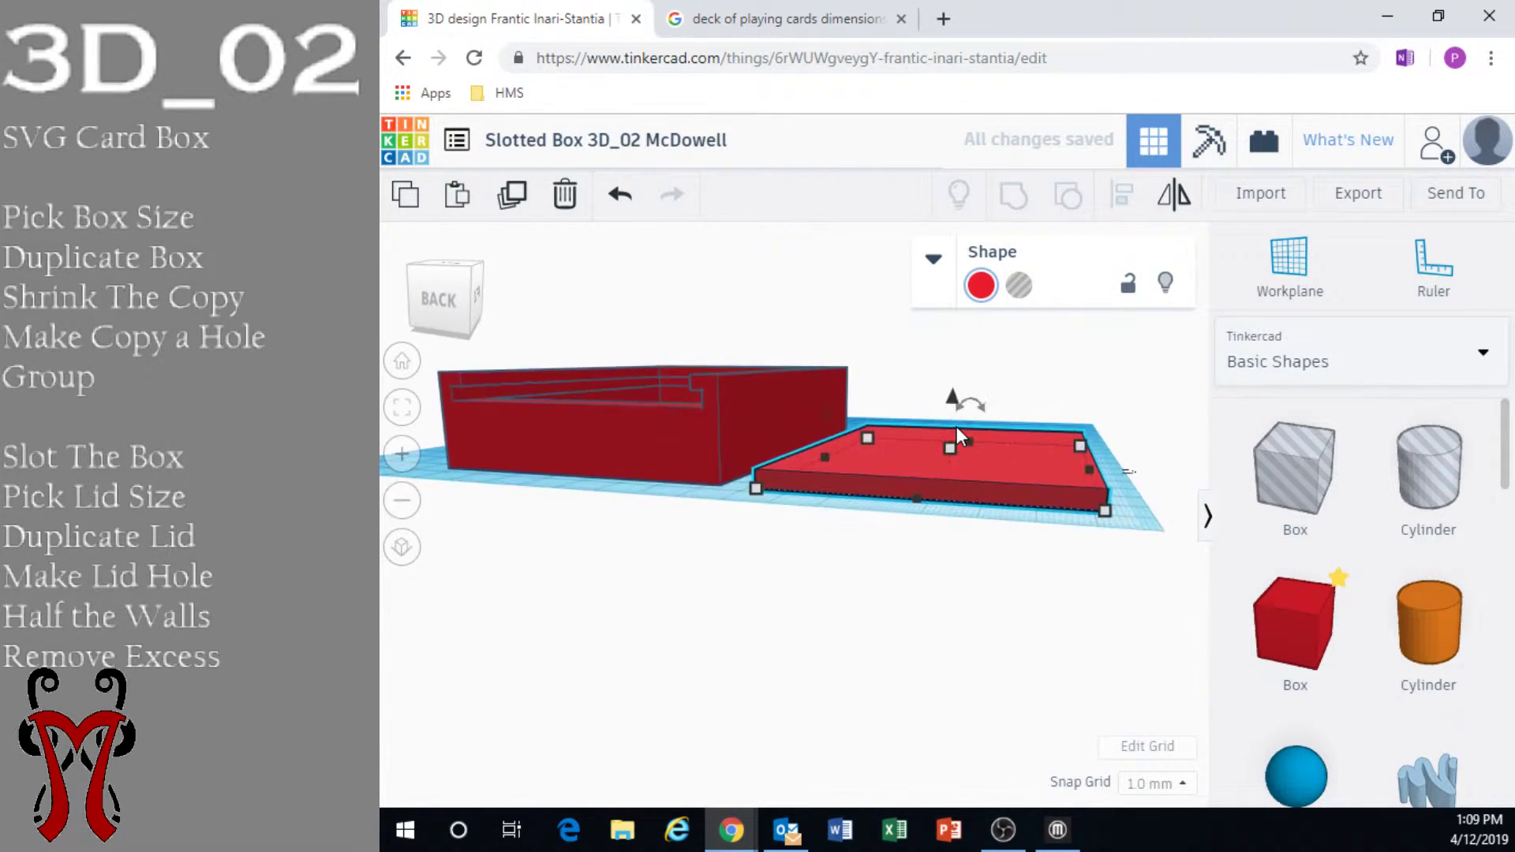
{"action": "left_click_drag", "start_coordinate": [953, 401], "coordinate": [961, 401]}
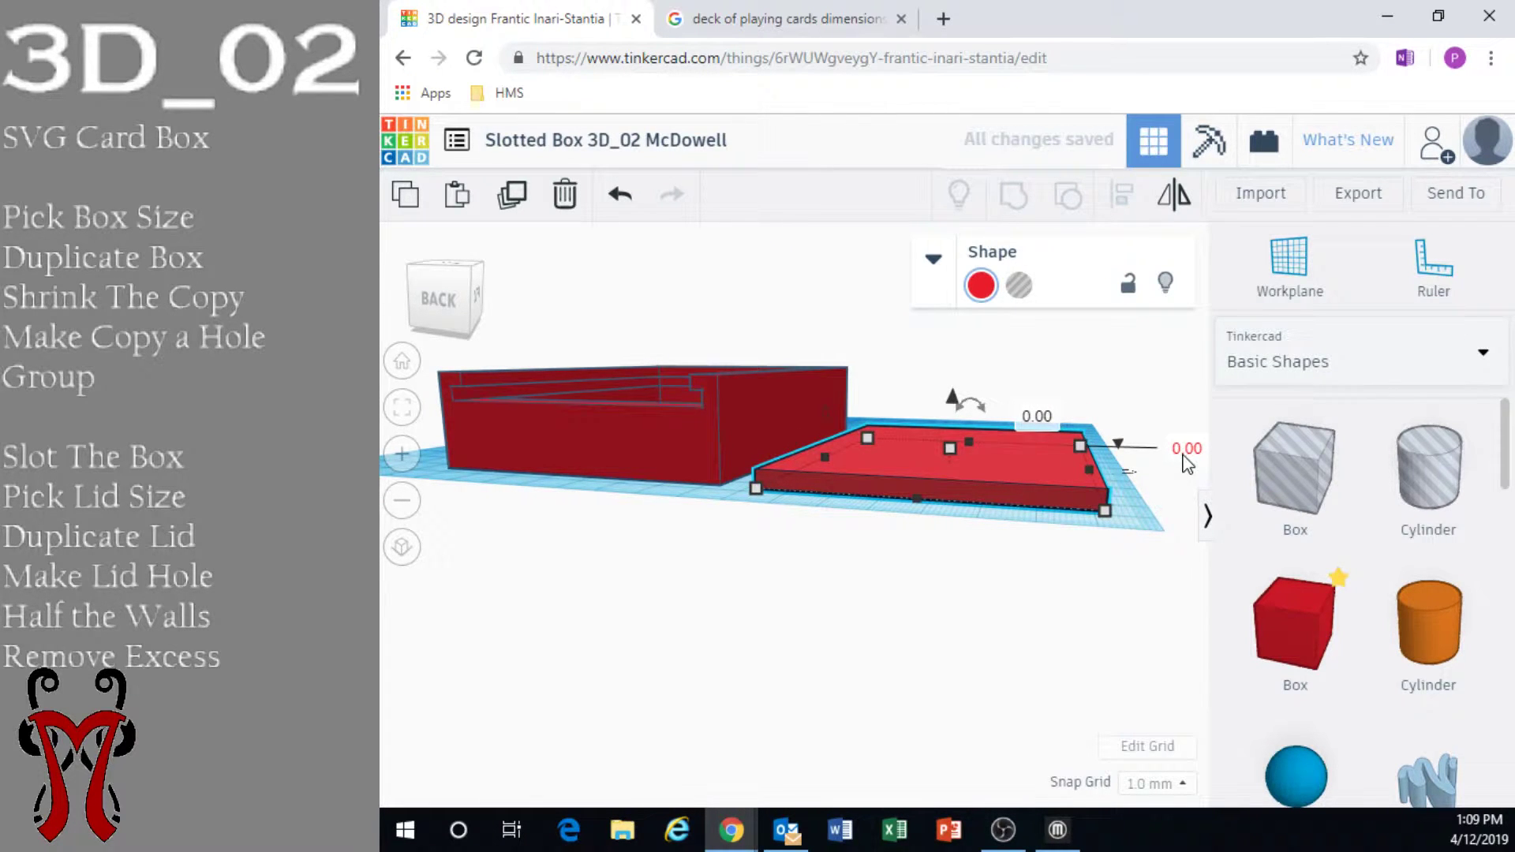
{"action": "left_click", "coordinate": [866, 586]}
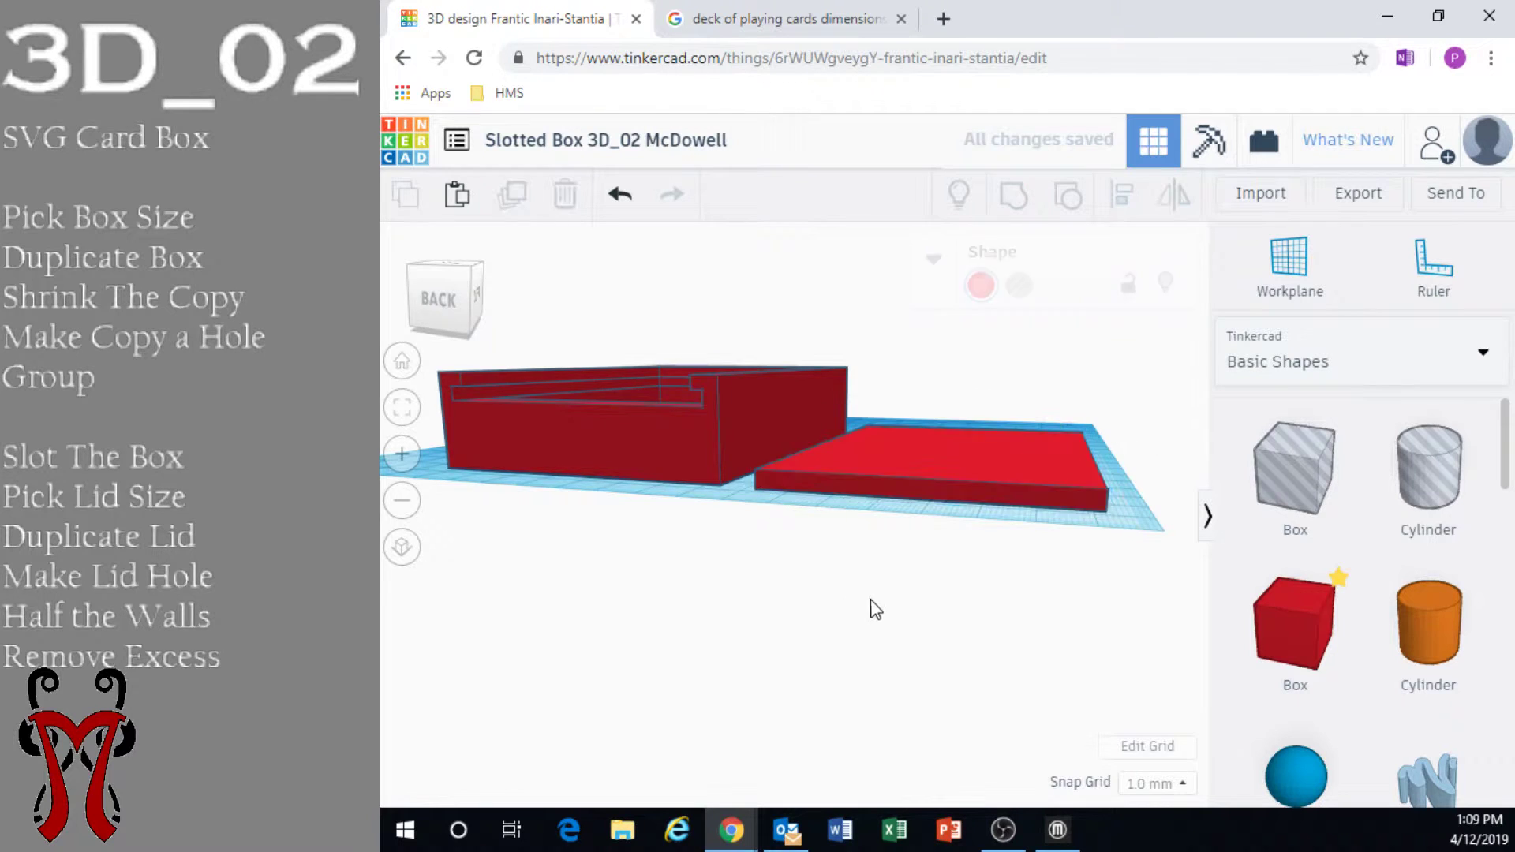
Round the lid's edges by setting its Radius to 1.26
{"action": "right_click_drag", "start_coordinate": [869, 602], "coordinate": [898, 570]}
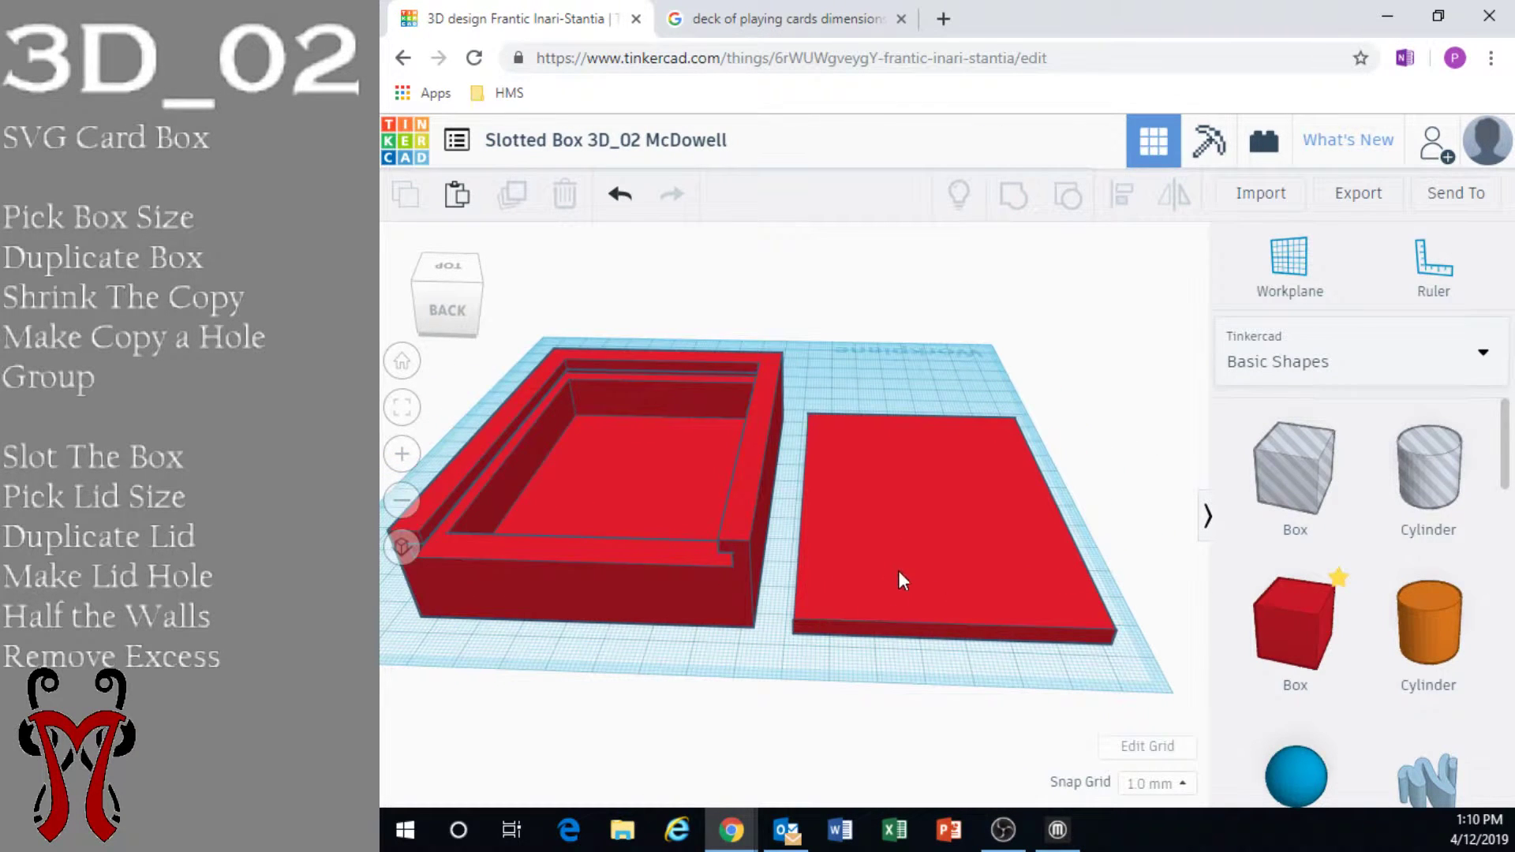
{"action": "left_click", "coordinate": [1048, 571]}
{"action": "left_click", "coordinate": [935, 260]}
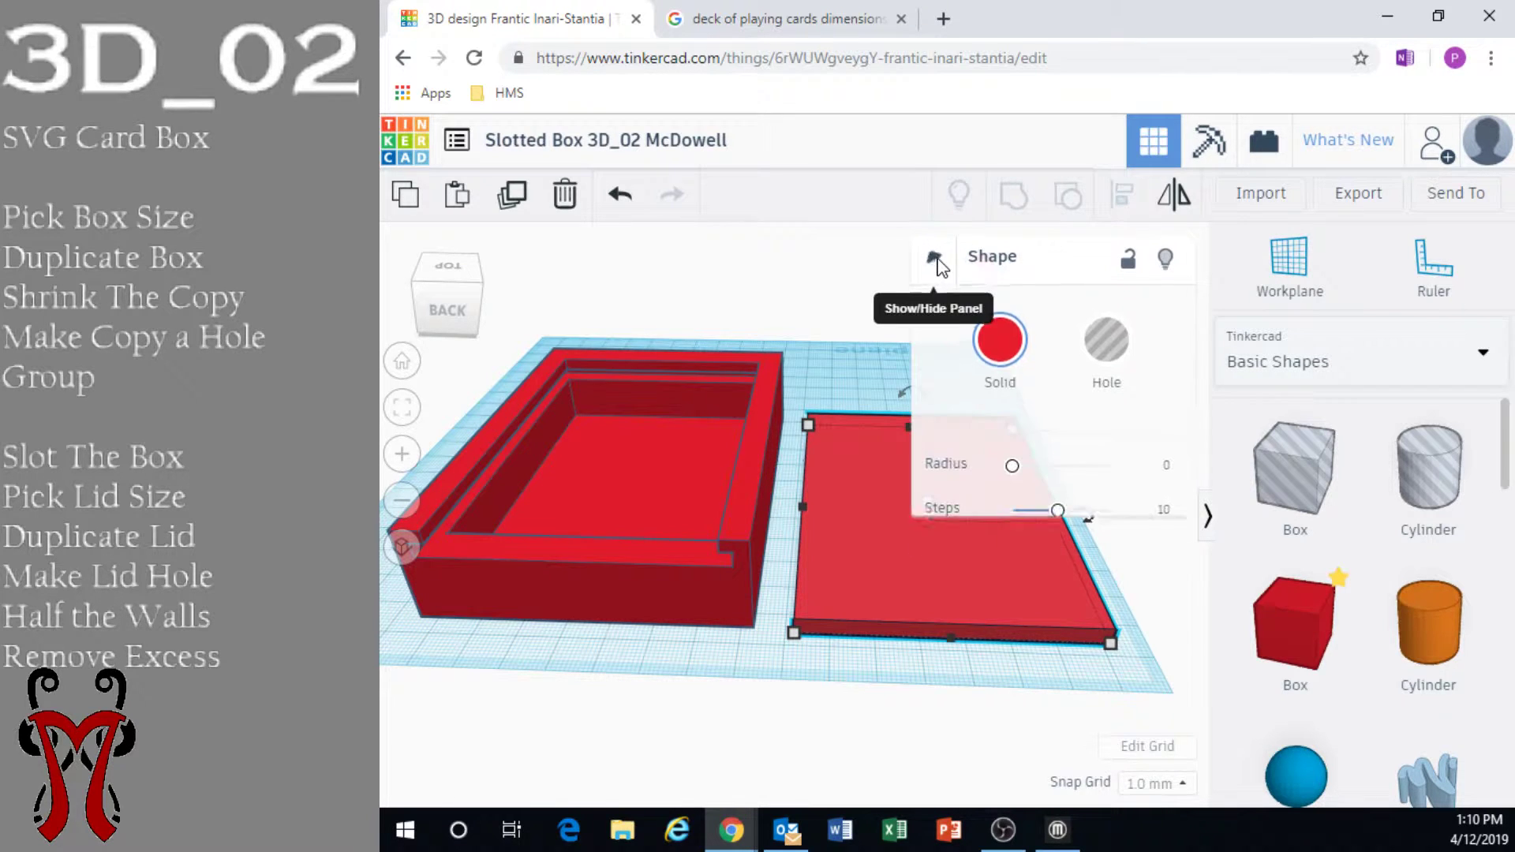
{"action": "left_click_drag", "start_coordinate": [1010, 467], "coordinate": [1019, 463]}
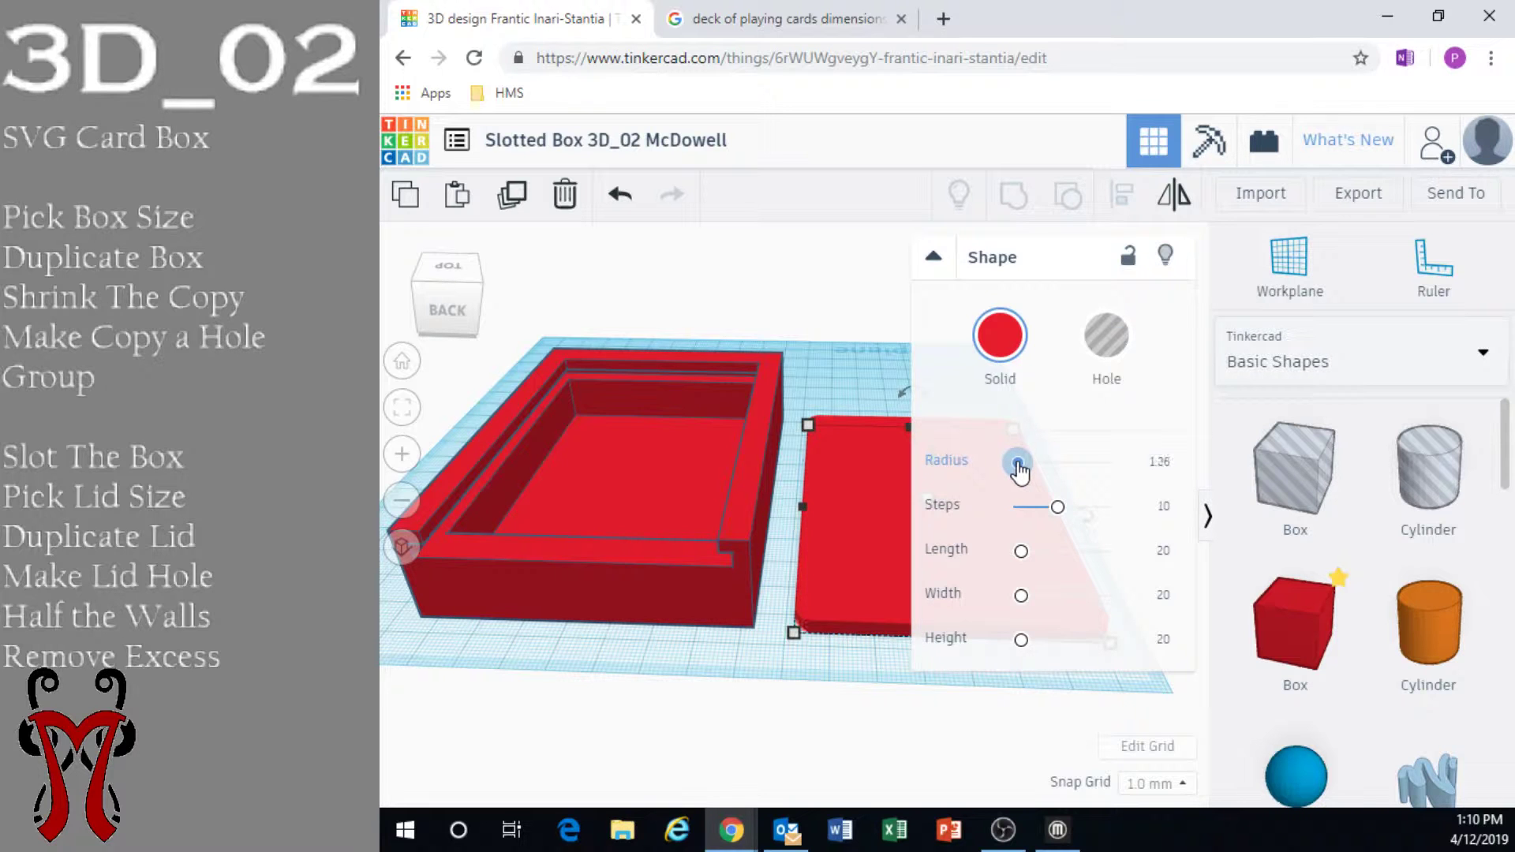
{"action": "left_click", "coordinate": [882, 679]}
Reduce the rounding of the lid's edges by setting its Radius to 0.8
{"action": "right_click_drag", "start_coordinate": [882, 680], "coordinate": [863, 622]}
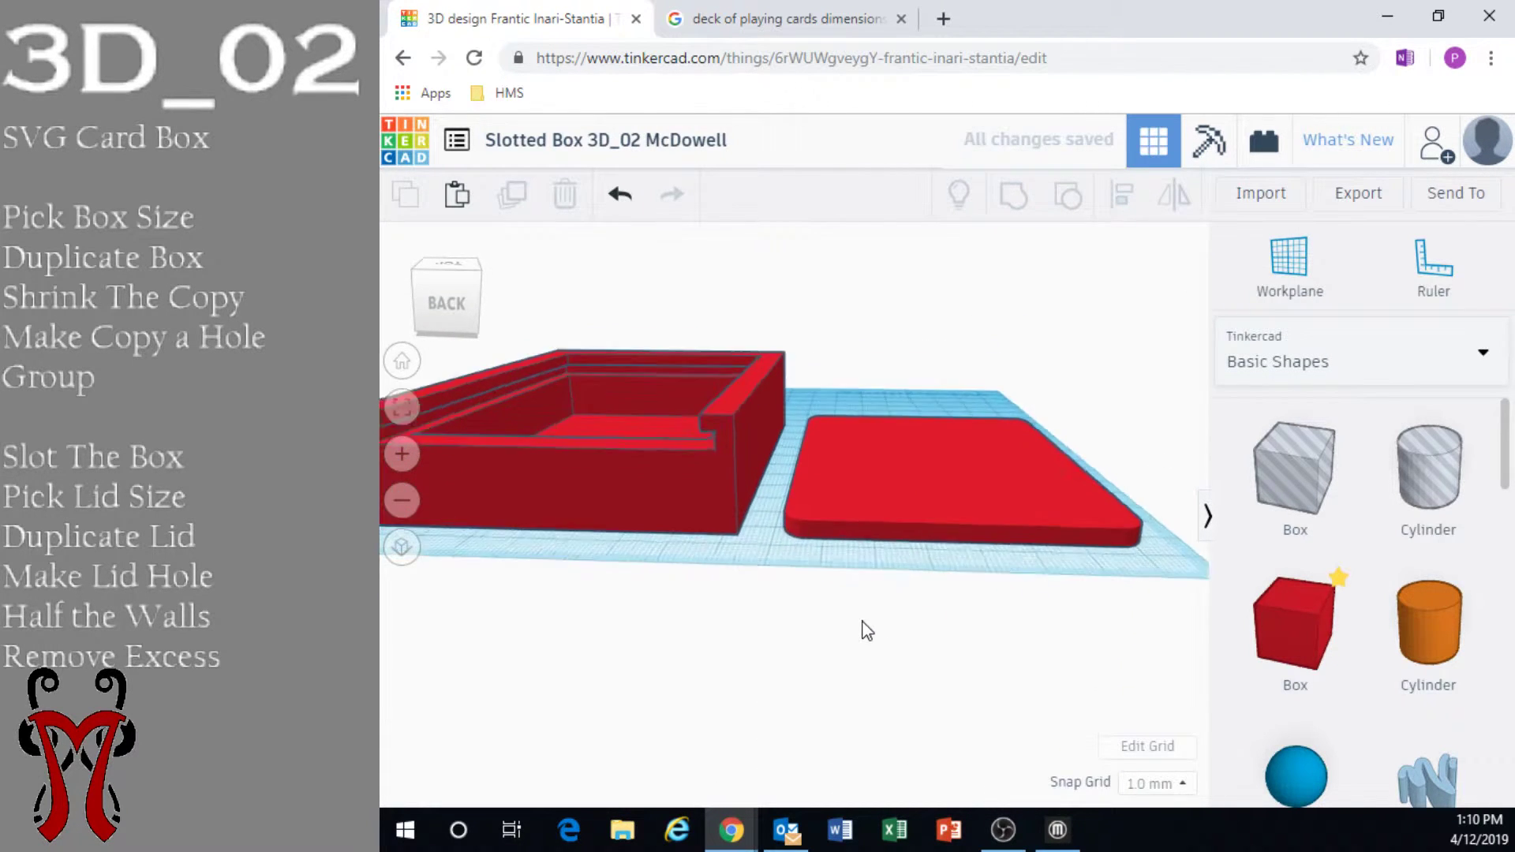
{"action": "scroll", "coordinate": [868, 630], "scroll_direction": "up", "scroll_amount": 3}
{"action": "scroll", "coordinate": [764, 548], "scroll_direction": "down", "scroll_amount": 5}
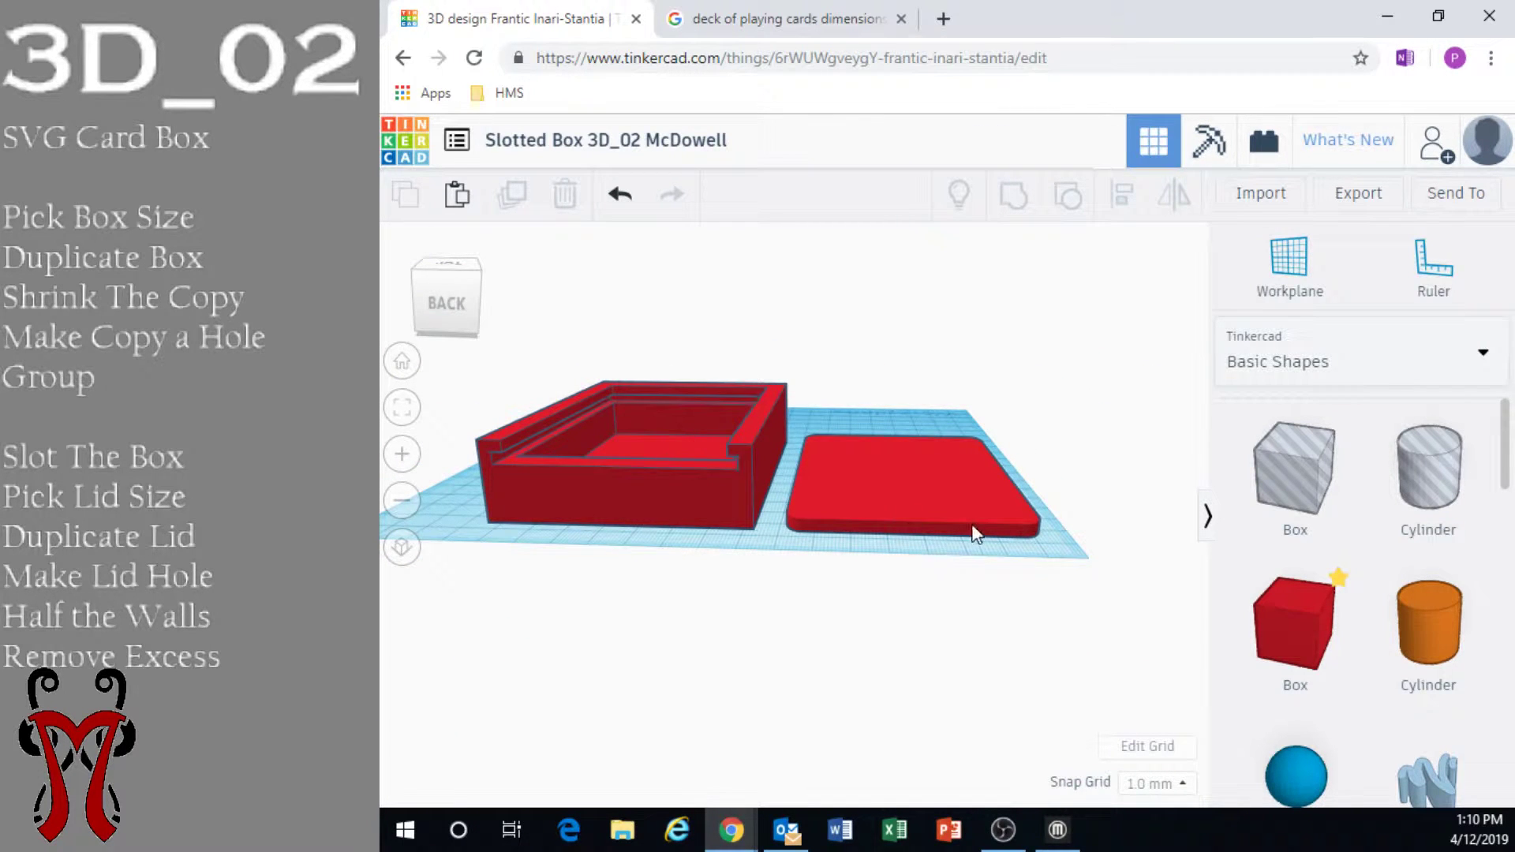
{"action": "scroll", "coordinate": [917, 508], "scroll_direction": "up", "scroll_amount": 3}
{"action": "left_click", "coordinate": [918, 508]}
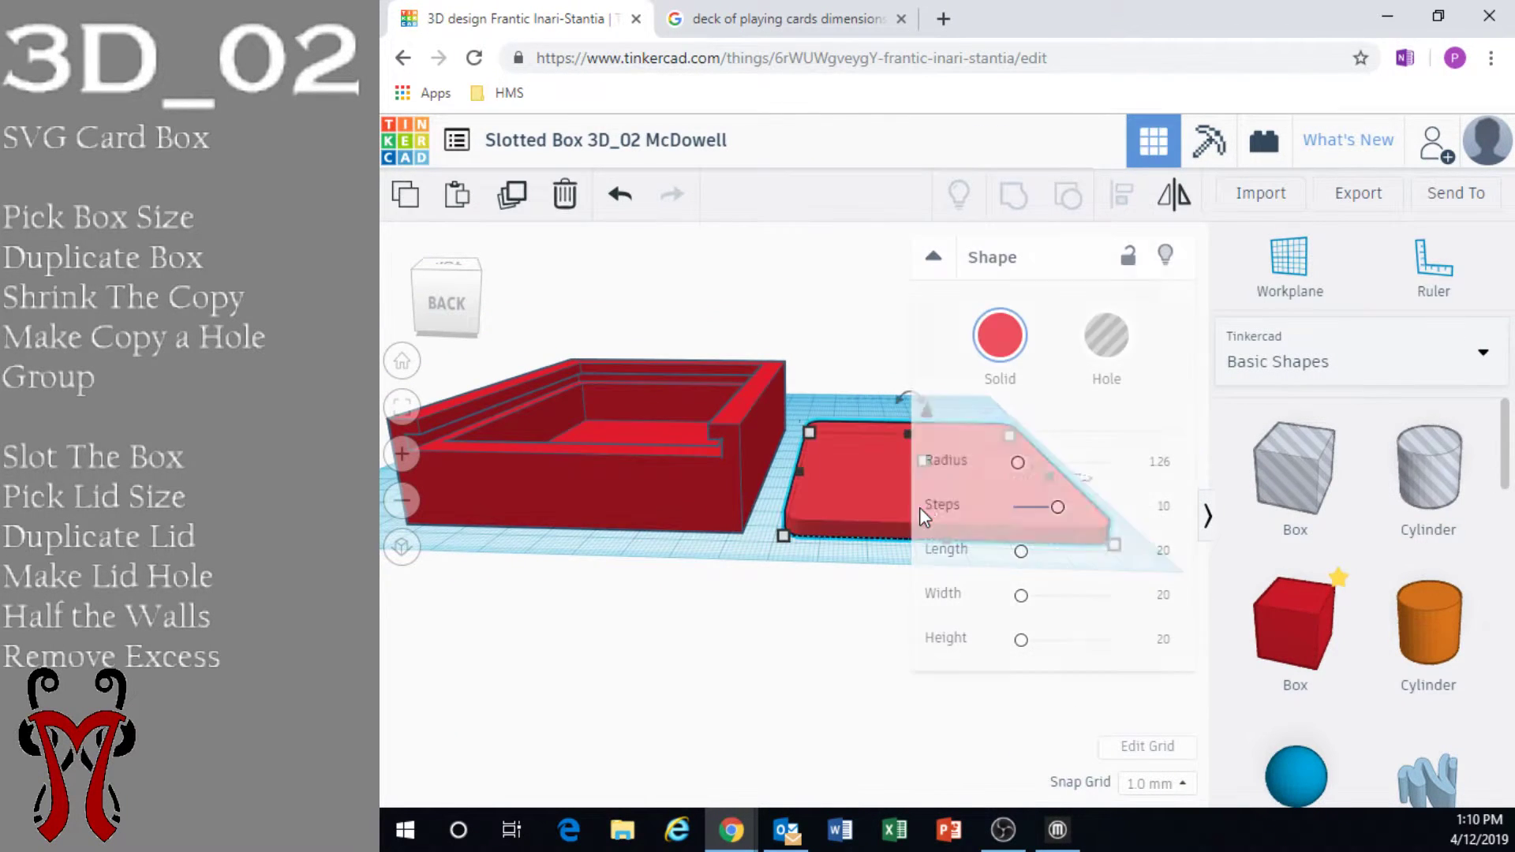
{"action": "left_click_drag", "start_coordinate": [1020, 470], "coordinate": [1017, 471]}
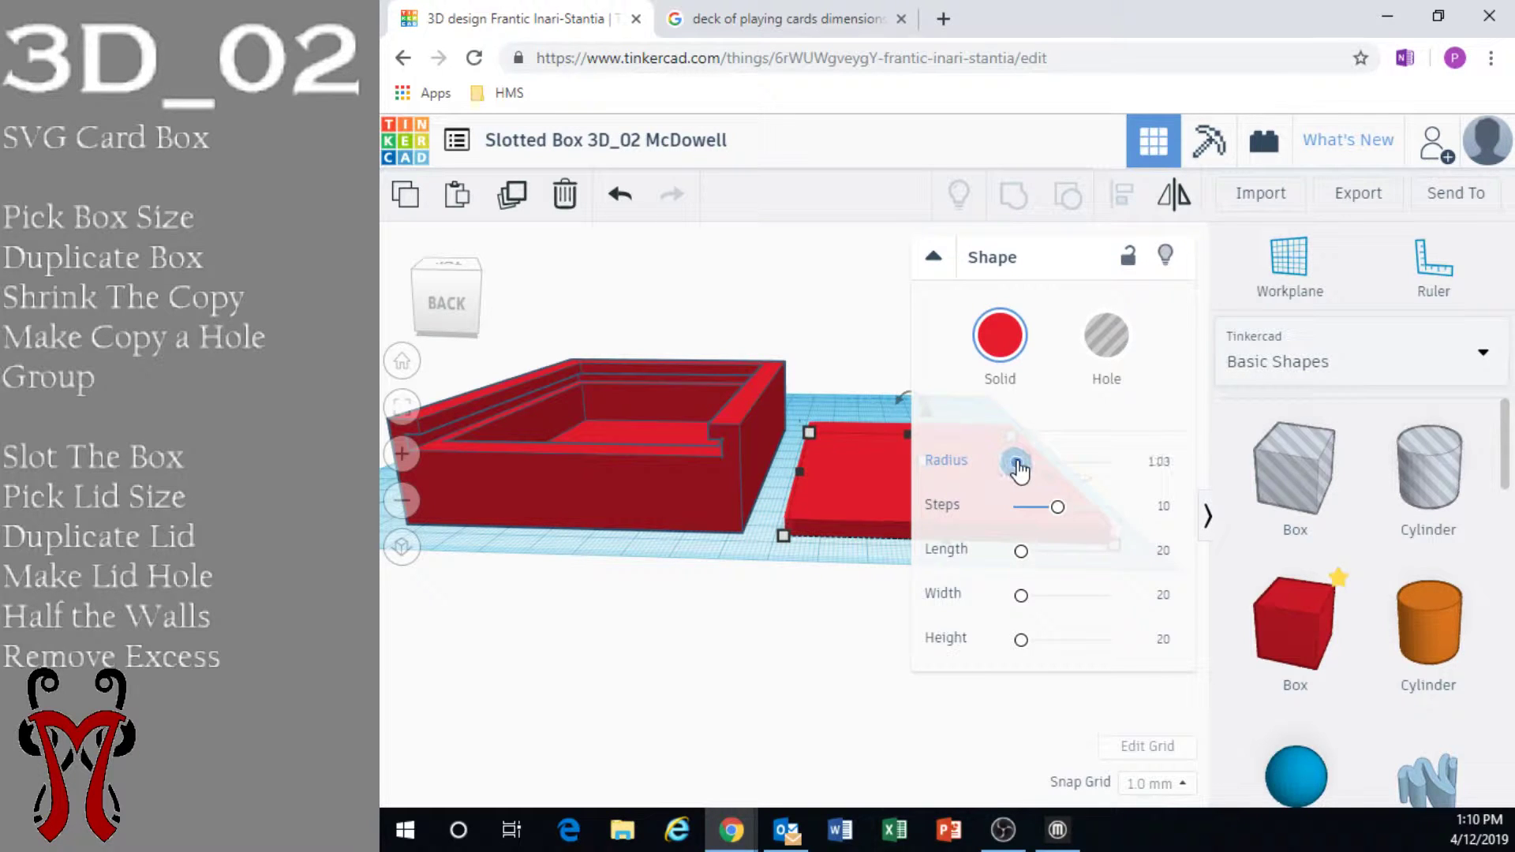
{"action": "left_click", "coordinate": [884, 583]}
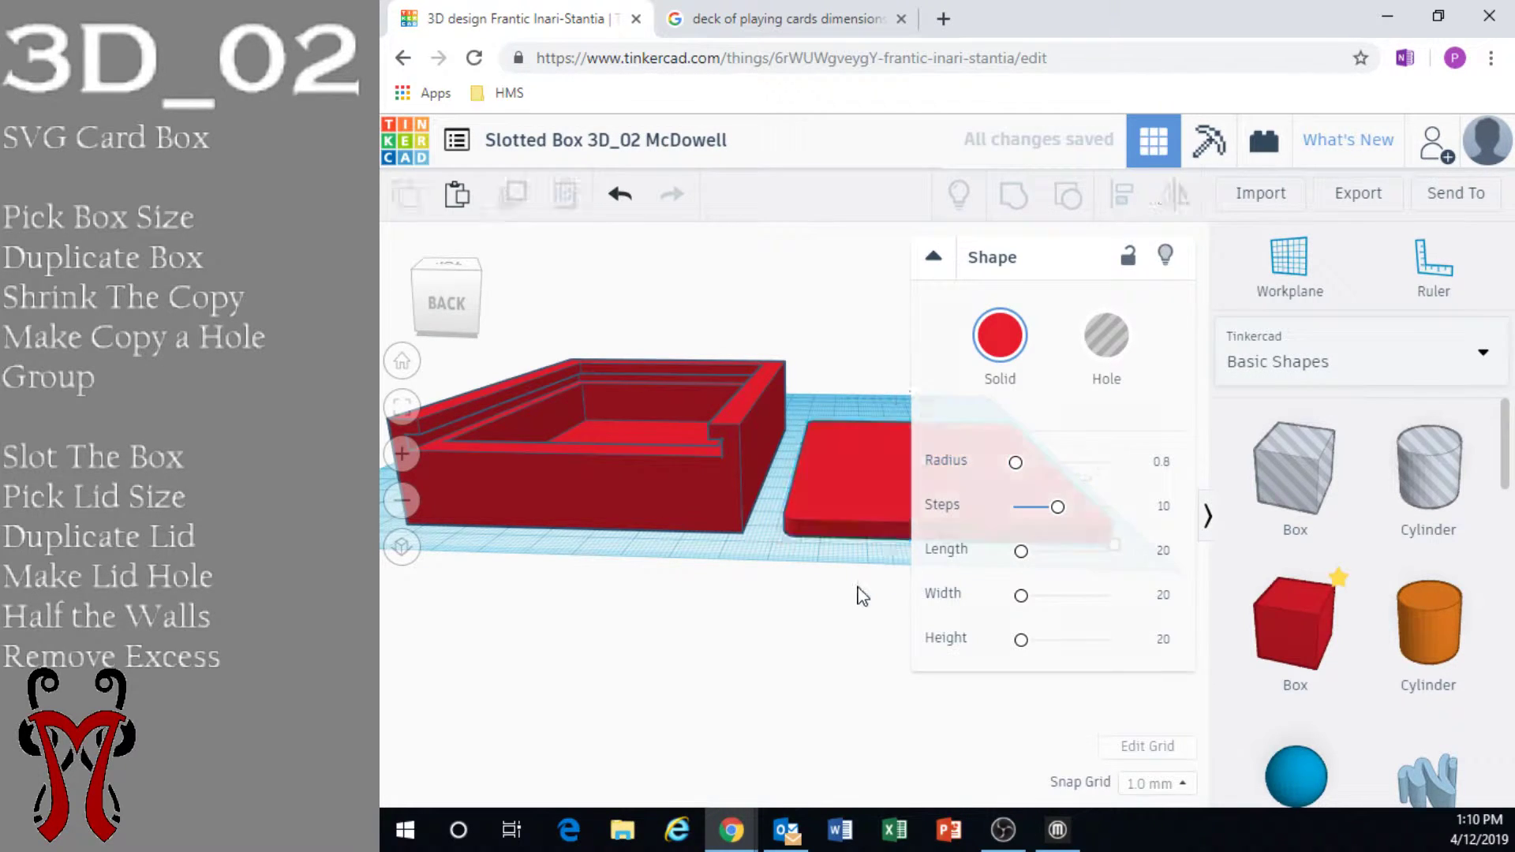
Try to import the picture Asset 1.png from the Pictures folder as a shape
{"action": "right_click_drag", "start_coordinate": [921, 631], "coordinate": [1046, 428]}
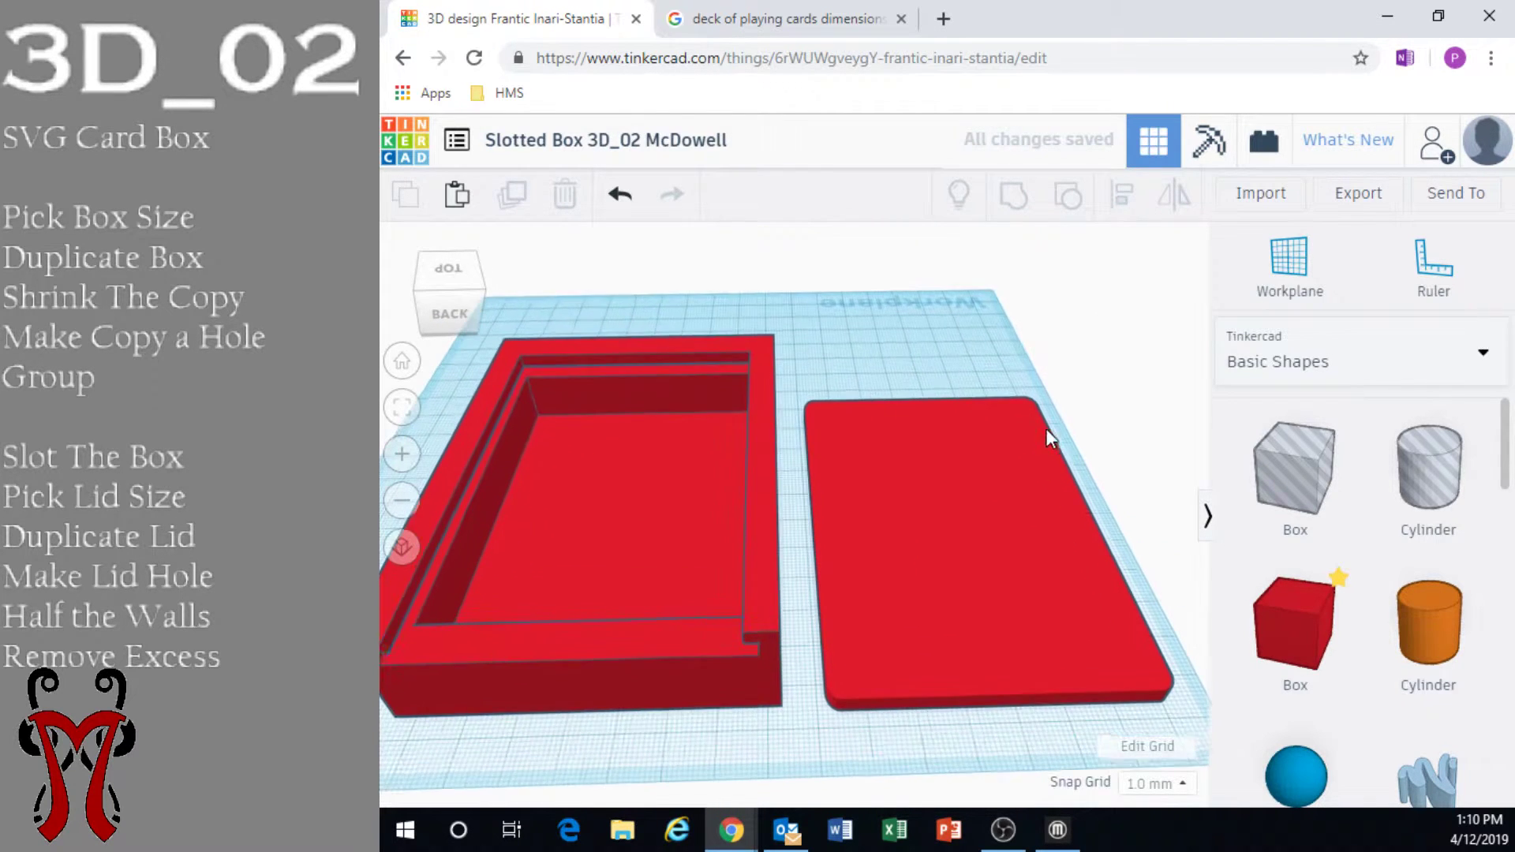
{"action": "left_click", "coordinate": [1260, 204]}
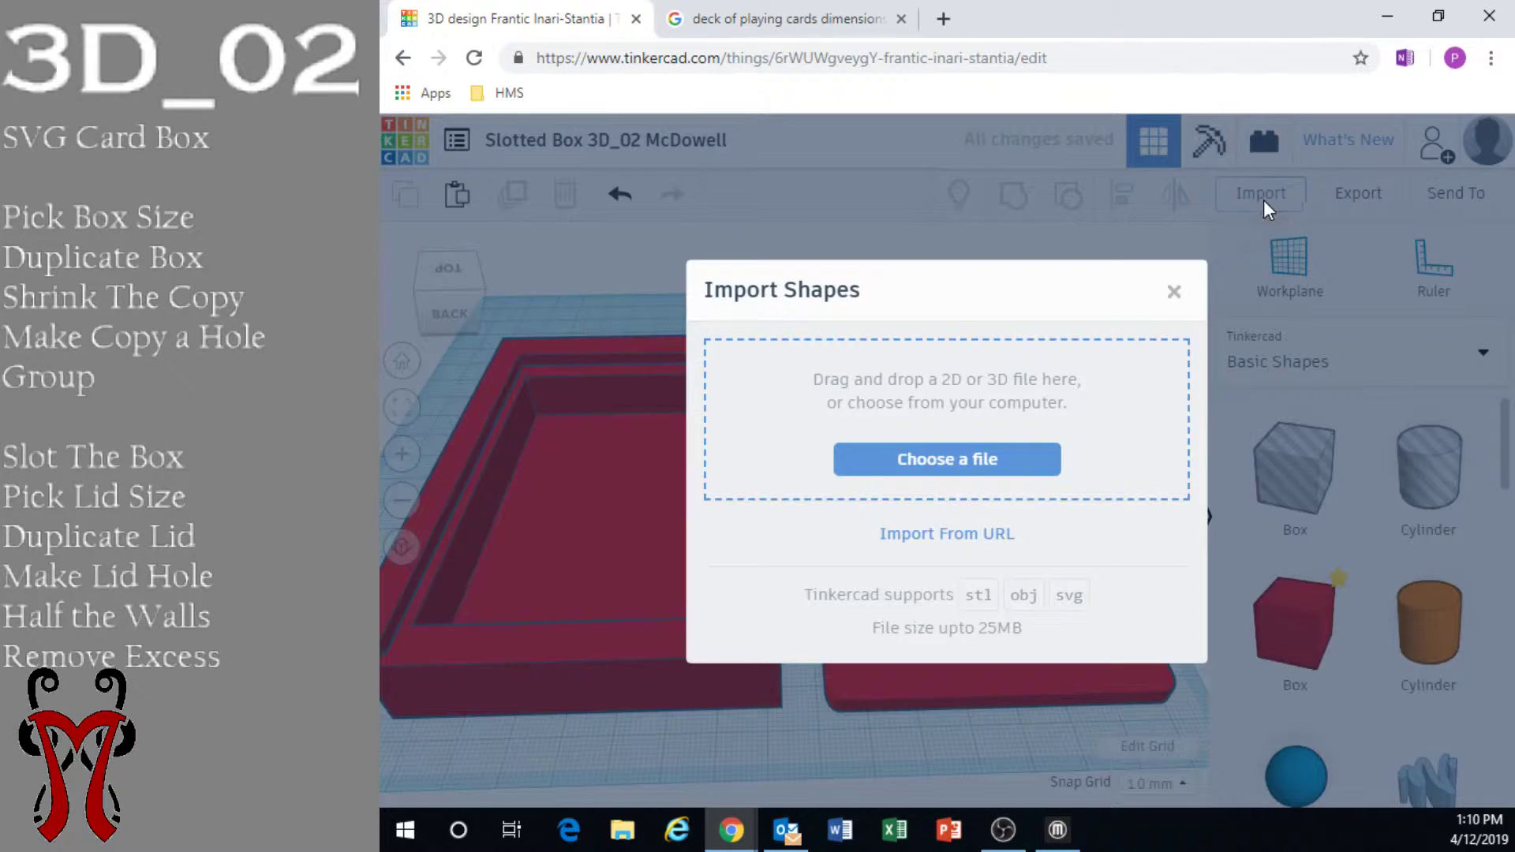
{"action": "left_click", "coordinate": [954, 483]}
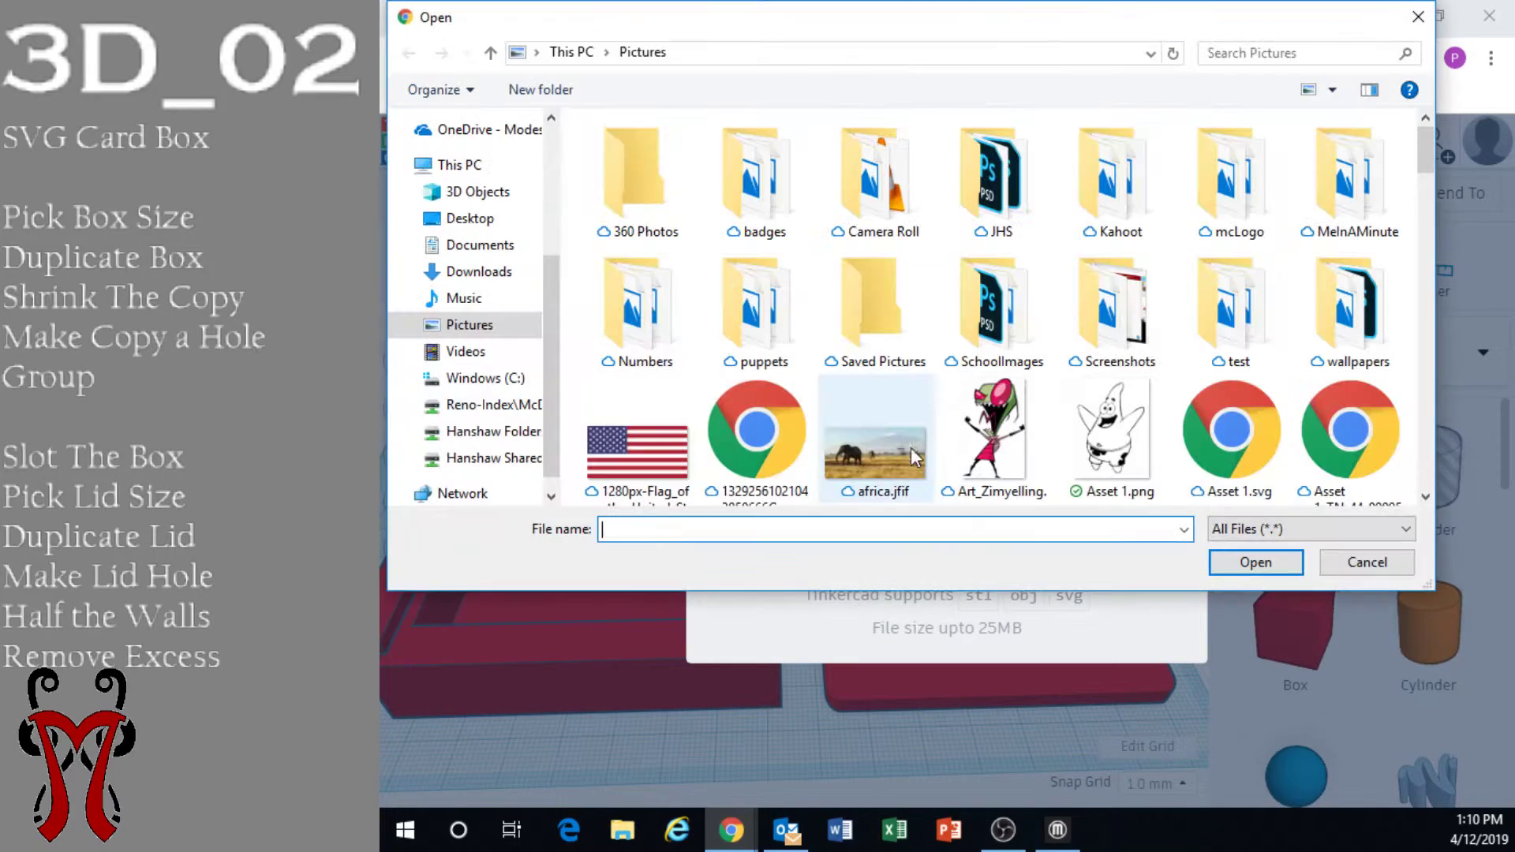
{"action": "double_click", "coordinate": [1105, 402]}
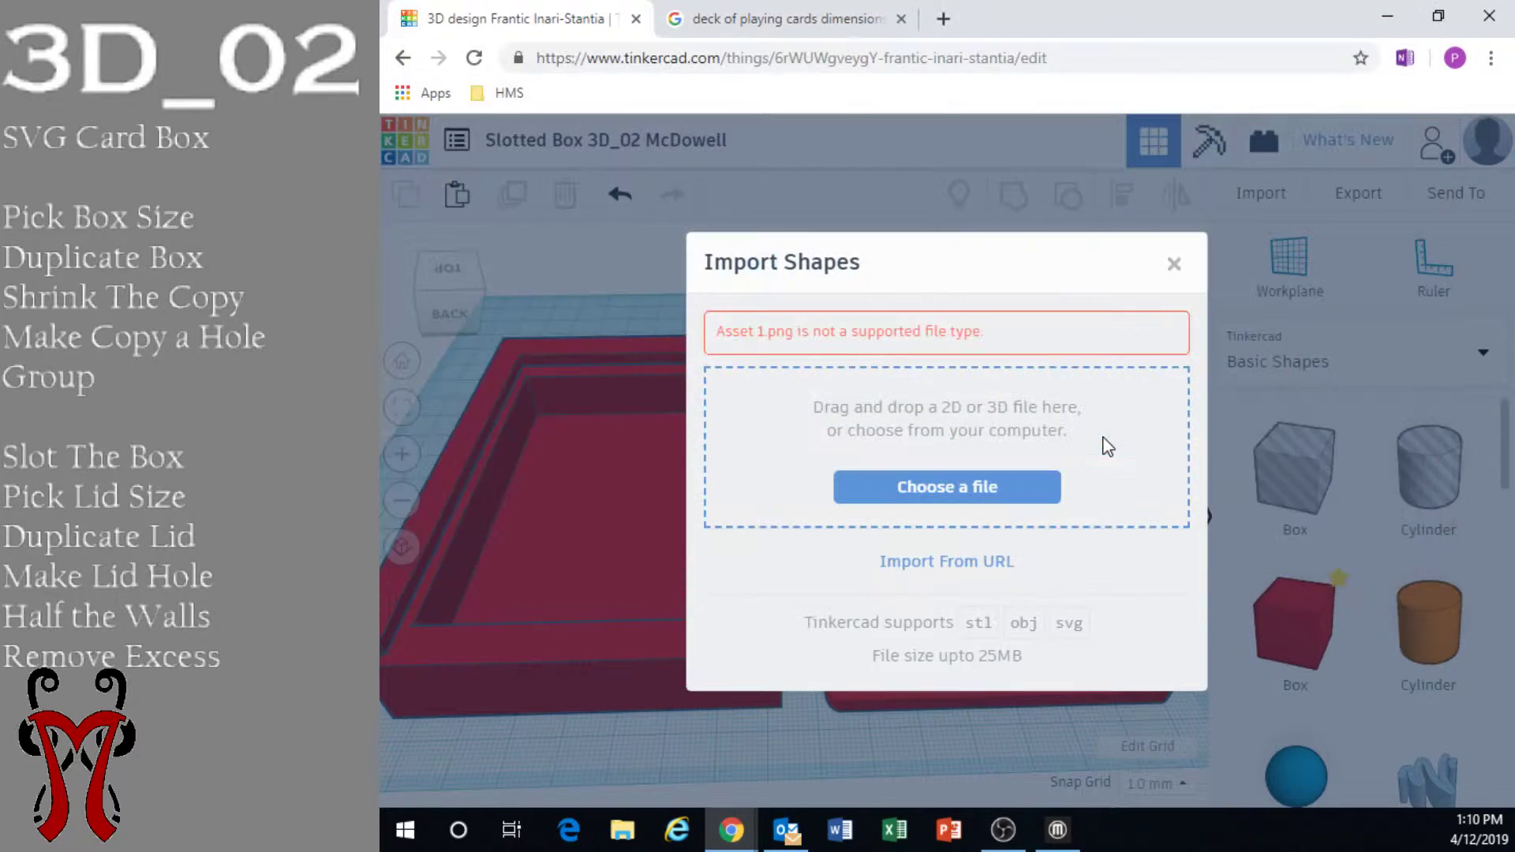
Import zeldaBW.svg from the Pictures folder into the design
{"action": "left_click", "coordinate": [1001, 489]}
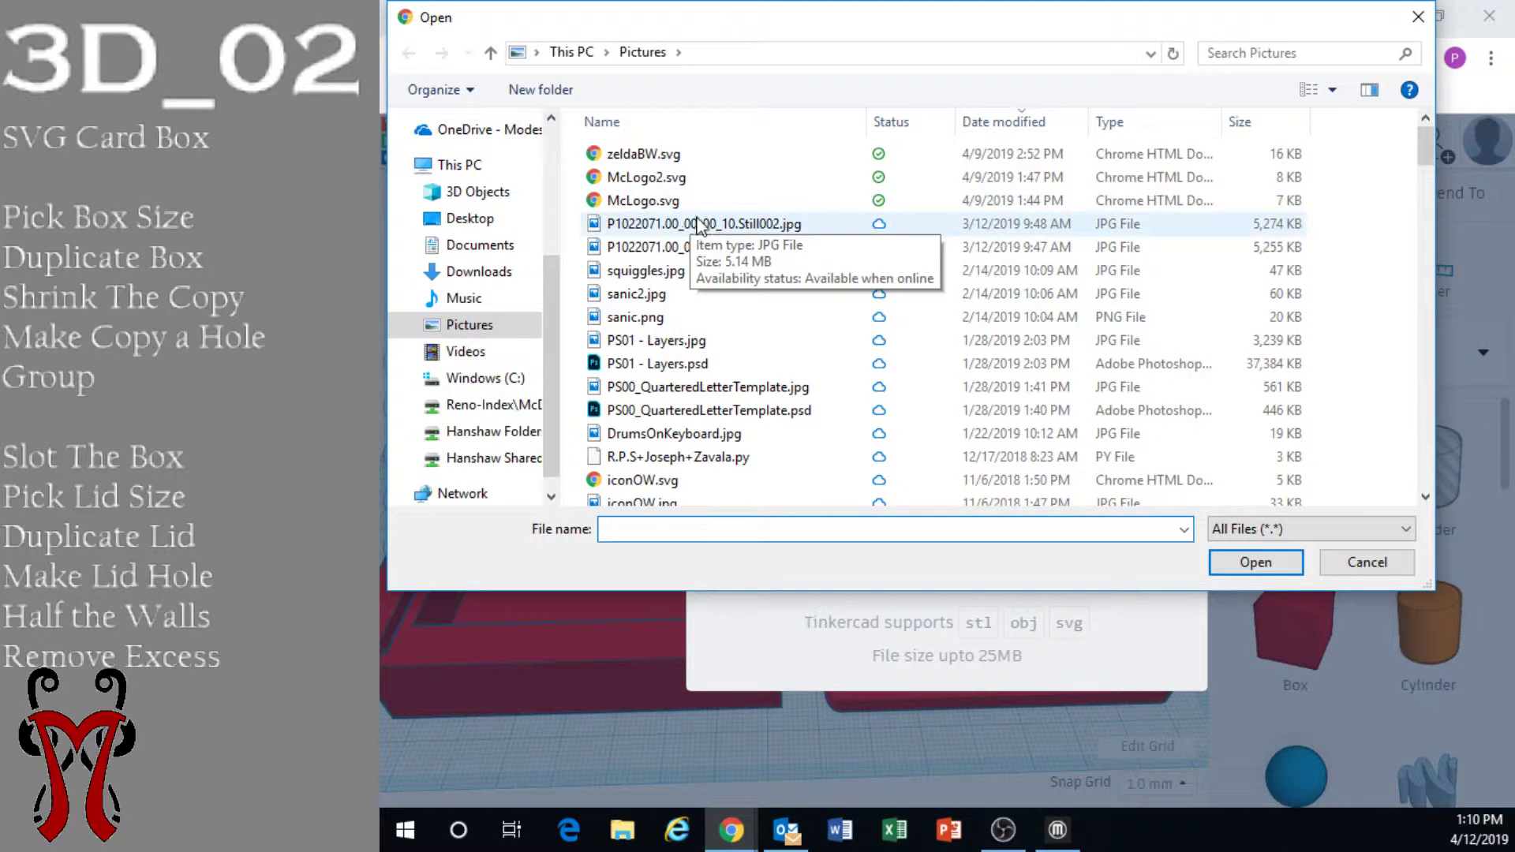
{"action": "scroll", "coordinate": [721, 304], "scroll_direction": "down", "scroll_amount": 1}
{"action": "scroll", "coordinate": [678, 316], "scroll_direction": "up", "scroll_amount": 1}
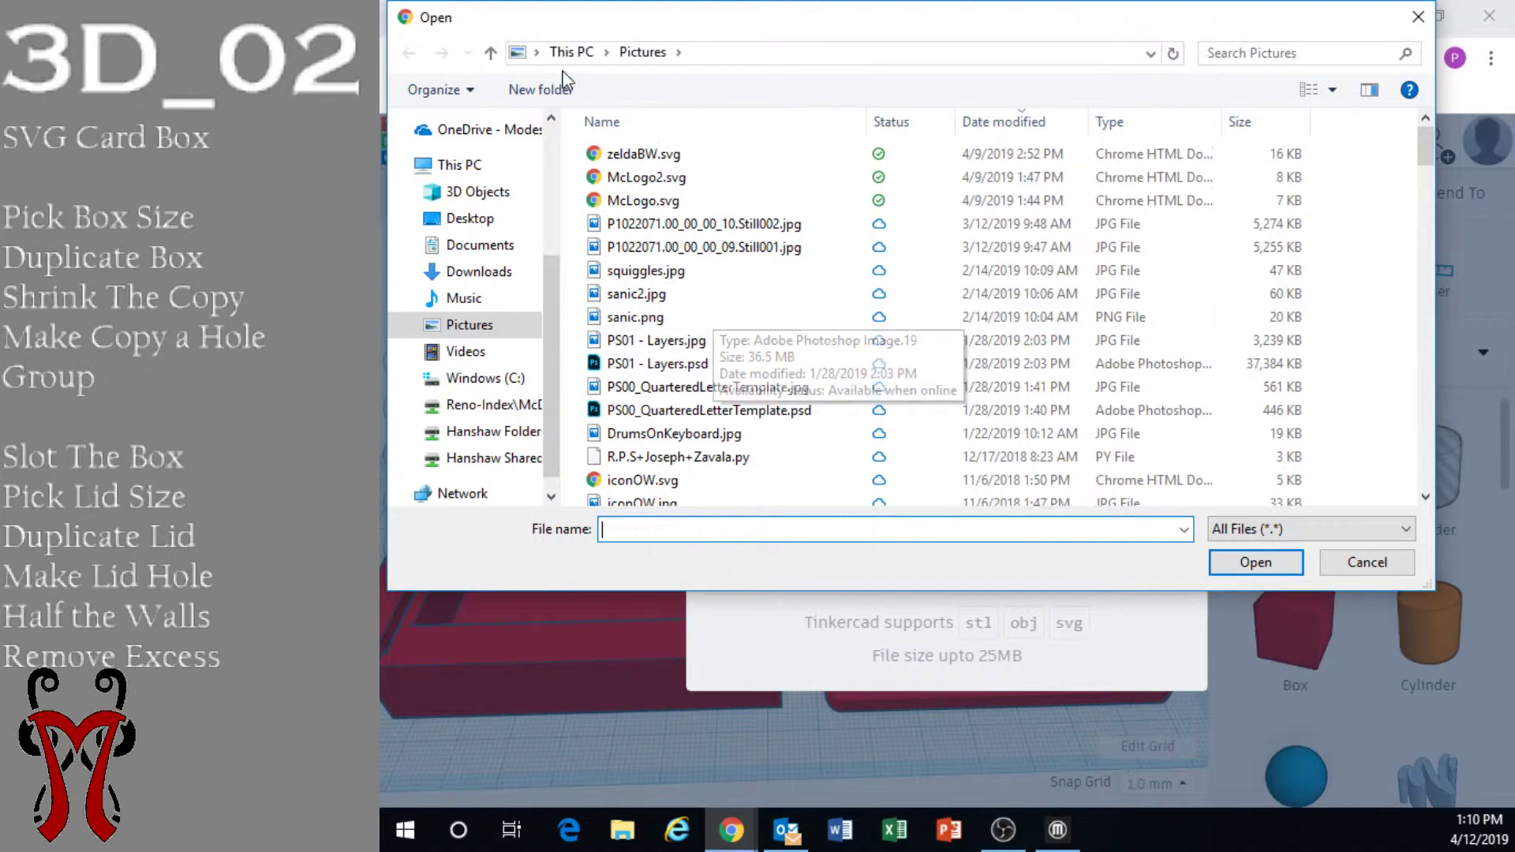
{"action": "double_click", "coordinate": [635, 154]}
{"action": "left_click", "coordinate": [1156, 690]}
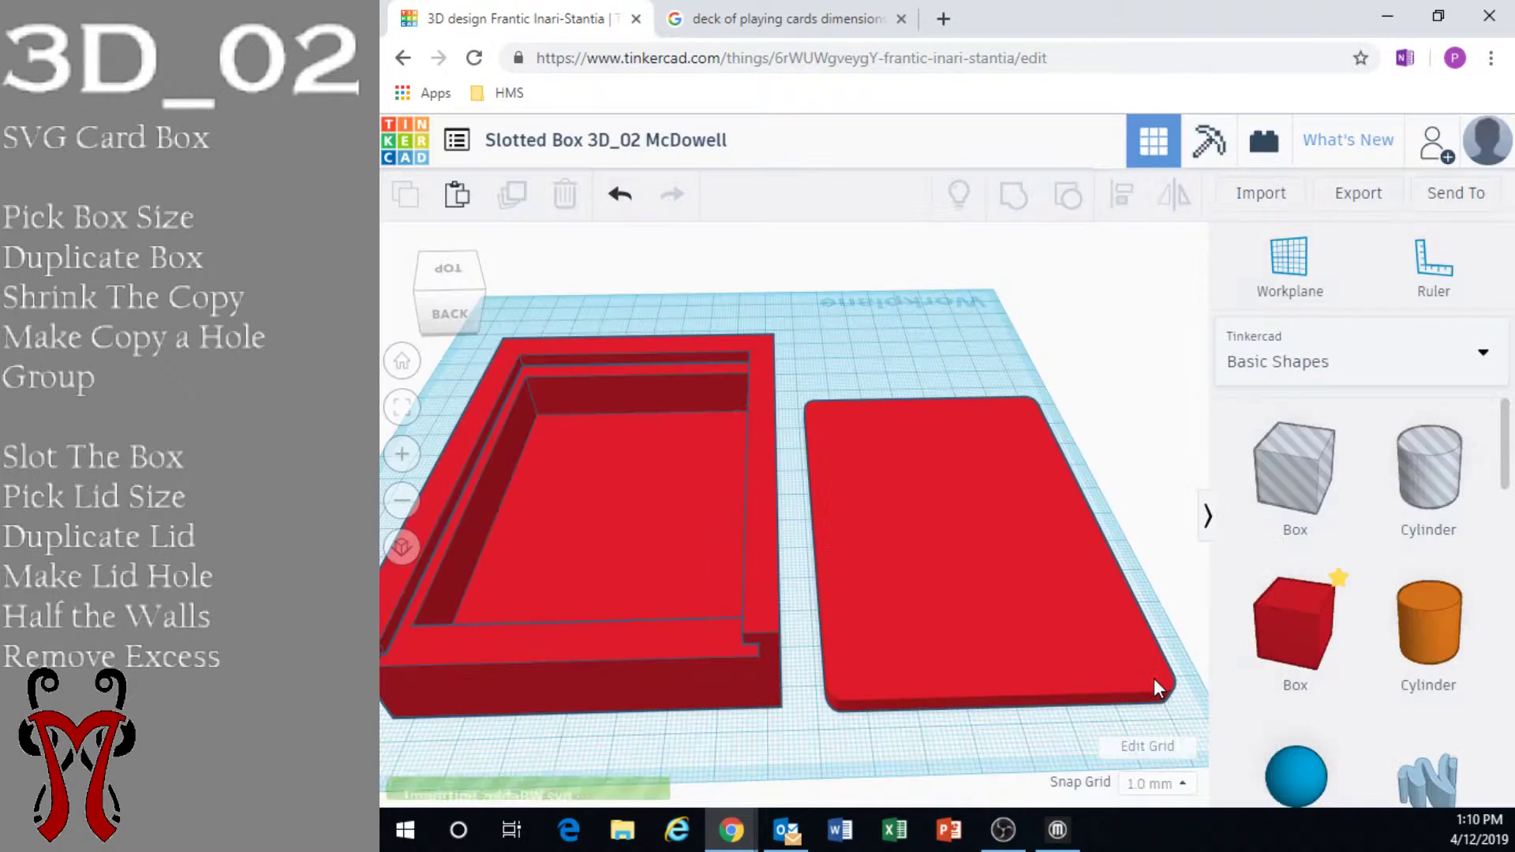
{"action": "scroll", "coordinate": [958, 528], "scroll_direction": "down", "scroll_amount": 5}
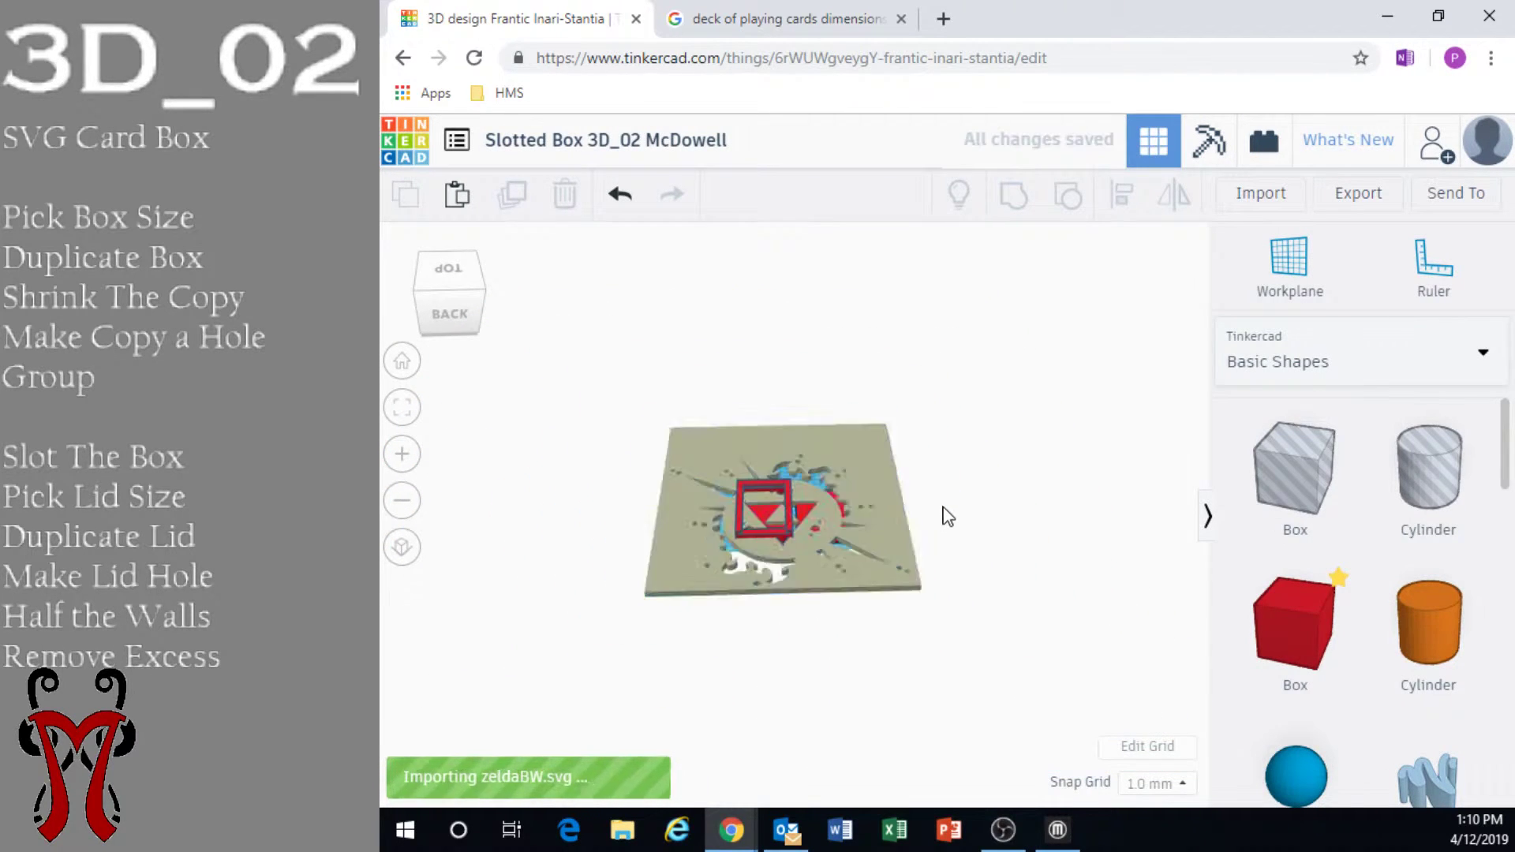
{"action": "scroll", "coordinate": [935, 509], "scroll_direction": "up", "scroll_amount": 4}
Scale the imported emblem plate down proportionally to about 59 by 59 mm and move it onto the lid
{"action": "left_click_drag", "start_coordinate": [947, 477], "coordinate": [1105, 511]}
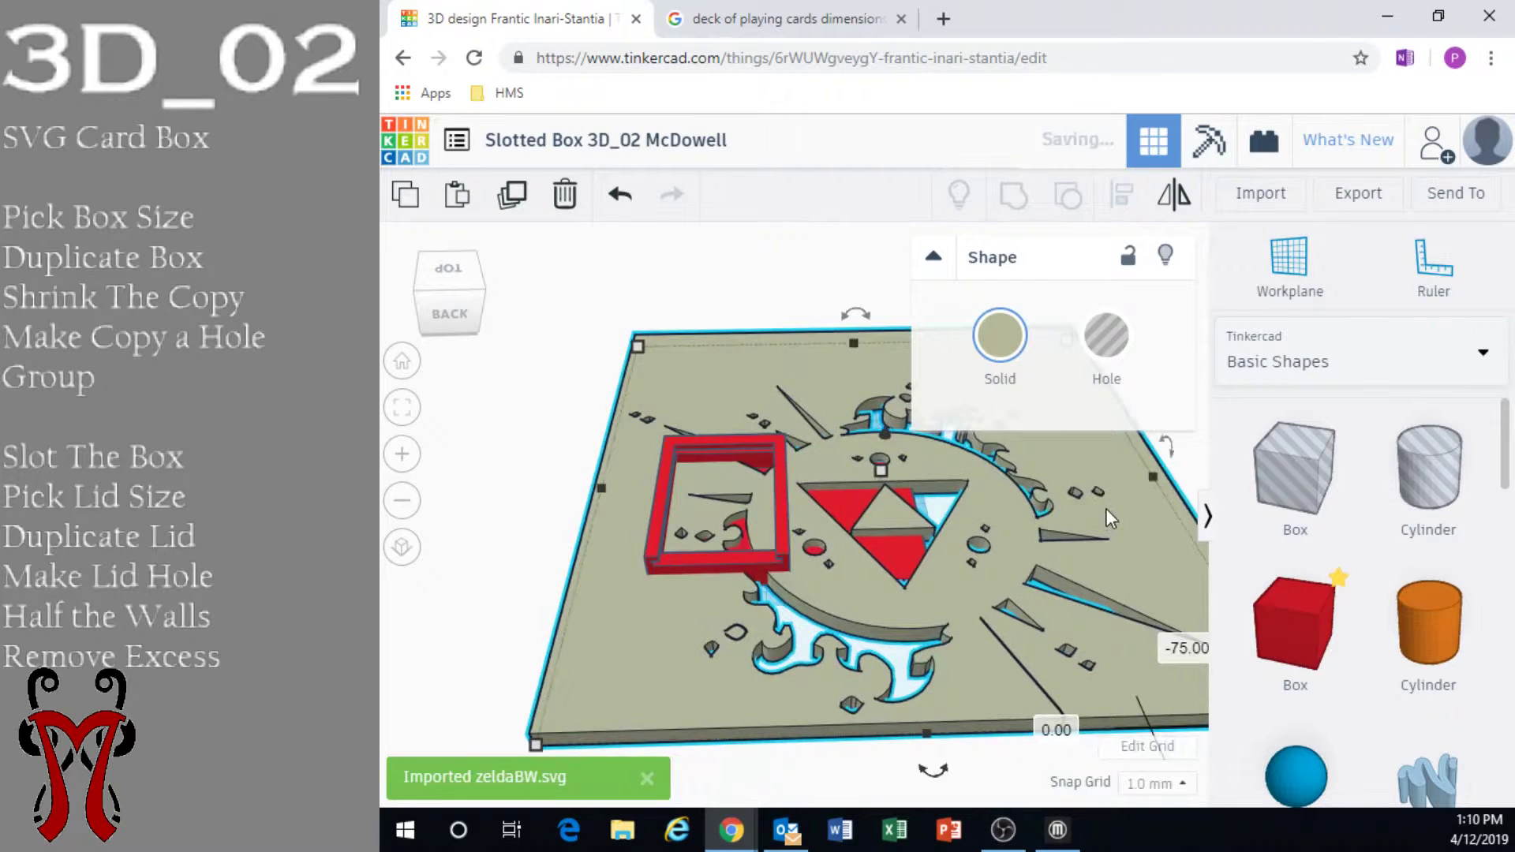
{"action": "mouse_move", "coordinate": [640, 342]}
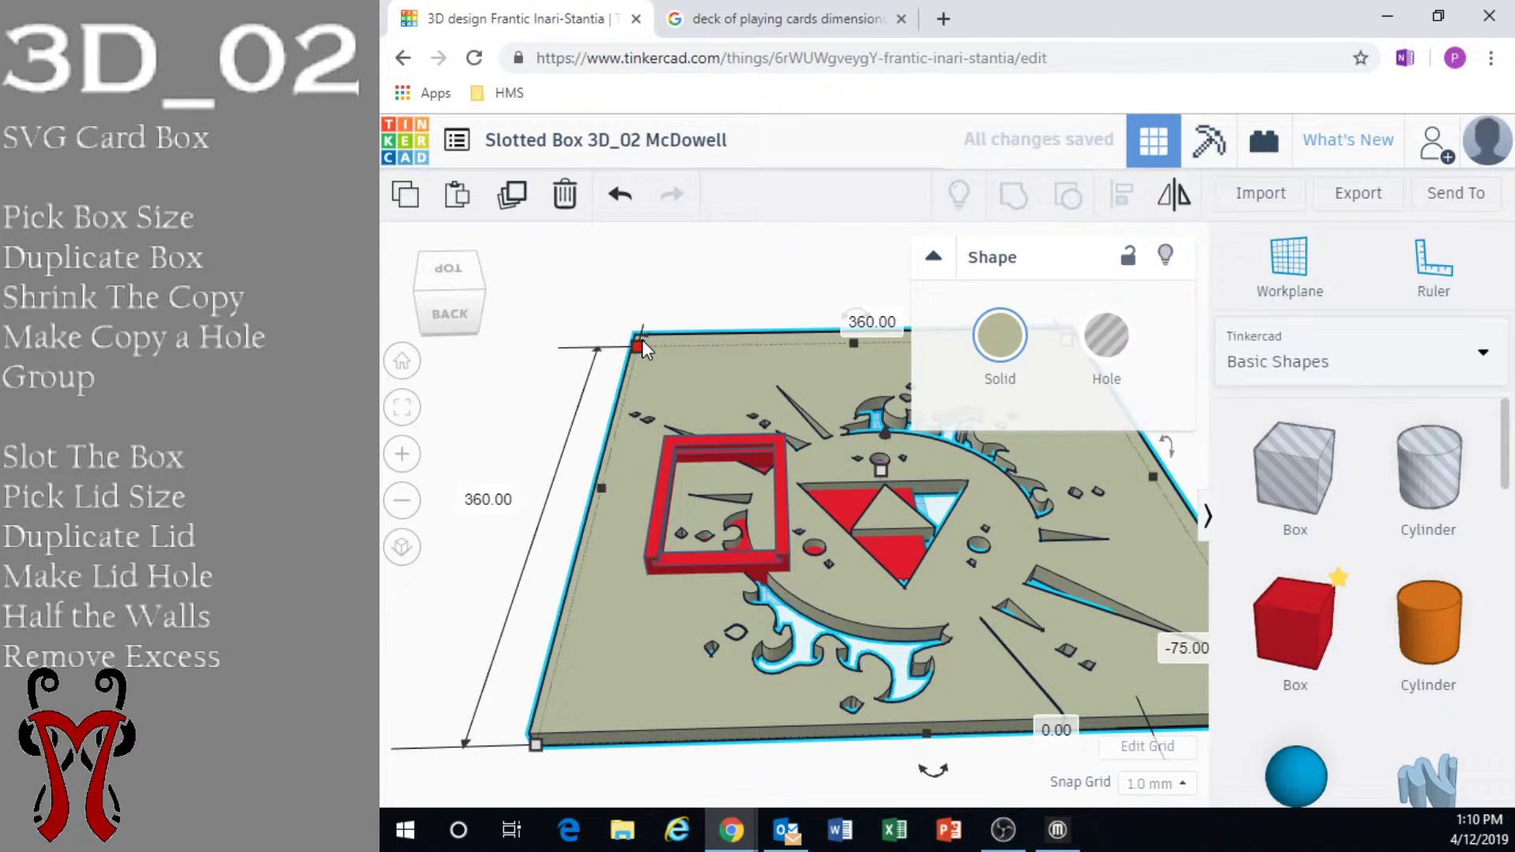
{"action": "left_click_drag", "start_coordinate": [637, 347], "coordinate": [1162, 666], "text": "shift"}
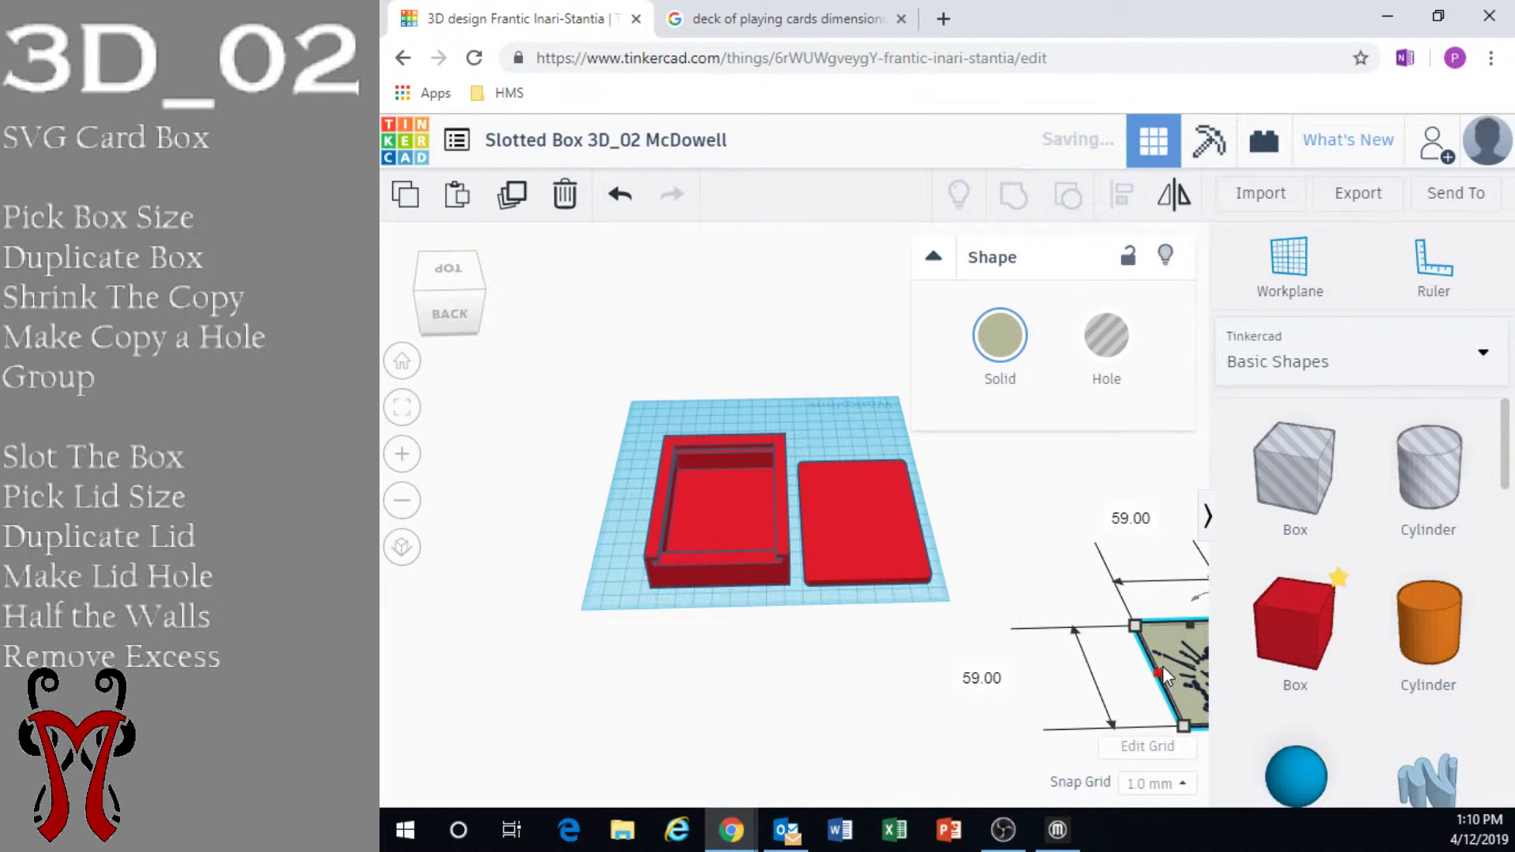
{"action": "left_click_drag", "start_coordinate": [1010, 591], "coordinate": [828, 513]}
{"action": "scroll", "coordinate": [834, 514], "scroll_direction": "up", "scroll_amount": 4}
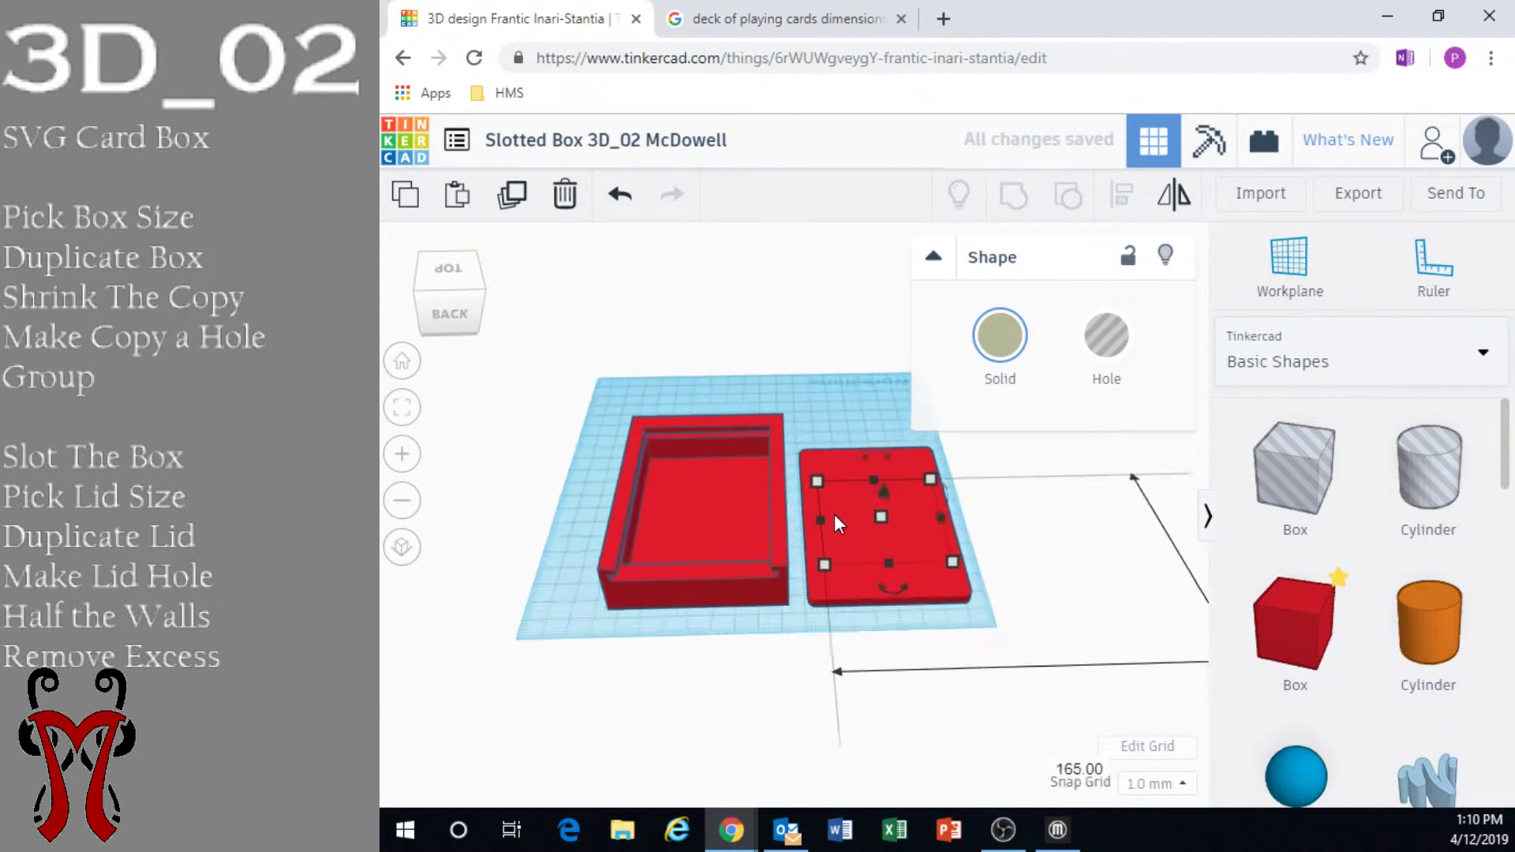
Raise the emblem plate 3 mm above the workplane so it shows on the lid's surface
{"action": "scroll", "coordinate": [955, 565], "scroll_direction": "up", "scroll_amount": 3}
{"action": "right_click_drag", "start_coordinate": [954, 565], "coordinate": [709, 497]}
{"action": "left_click_drag", "start_coordinate": [710, 499], "coordinate": [713, 479]}
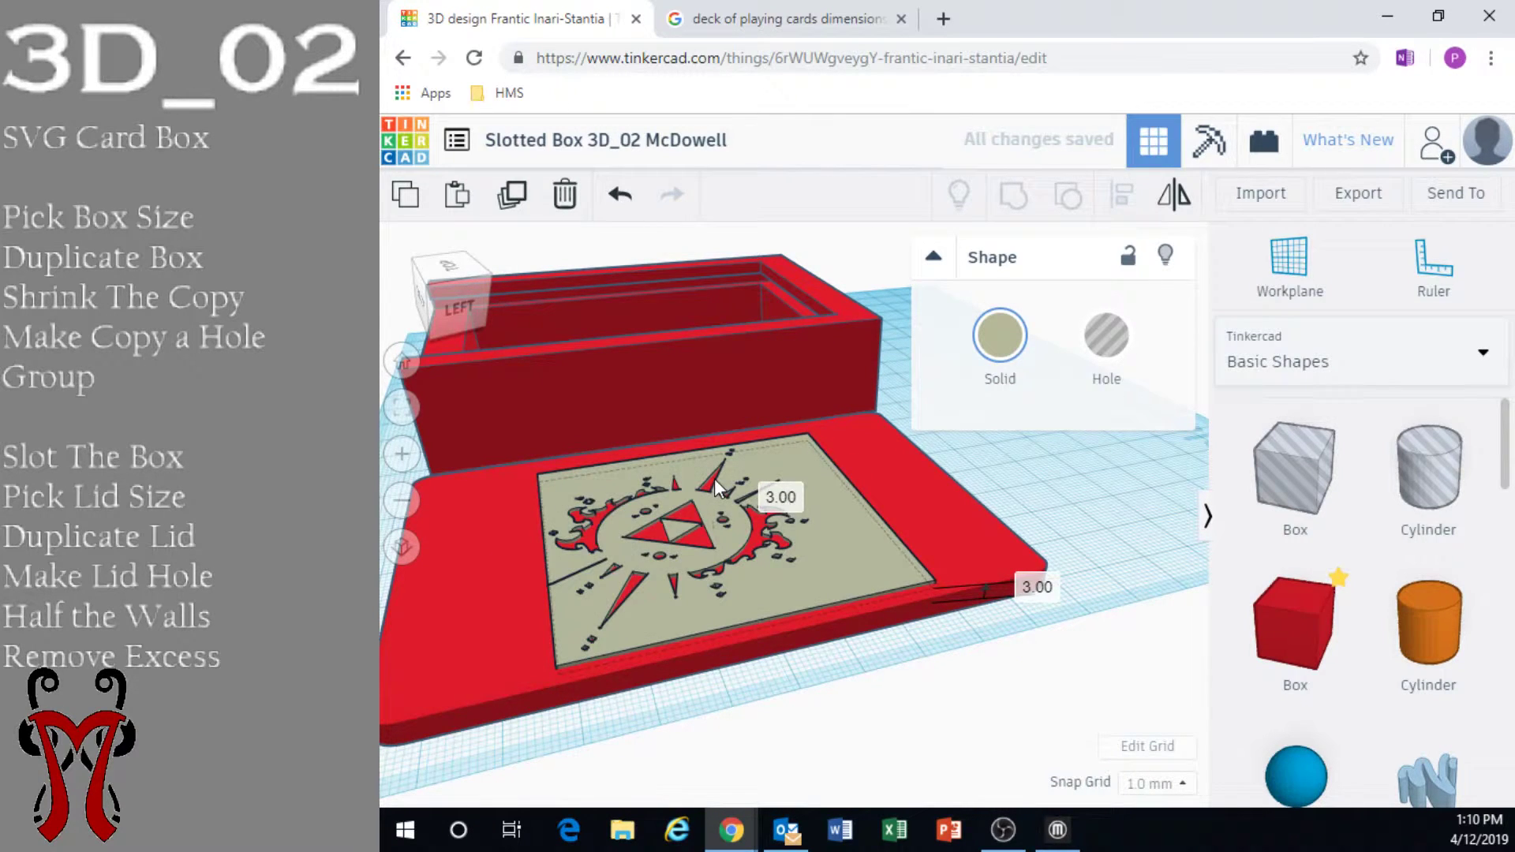
Try stretching the emblem plate in one direction along the lid's length
{"action": "right_click_drag", "start_coordinate": [713, 478], "coordinate": [889, 582]}
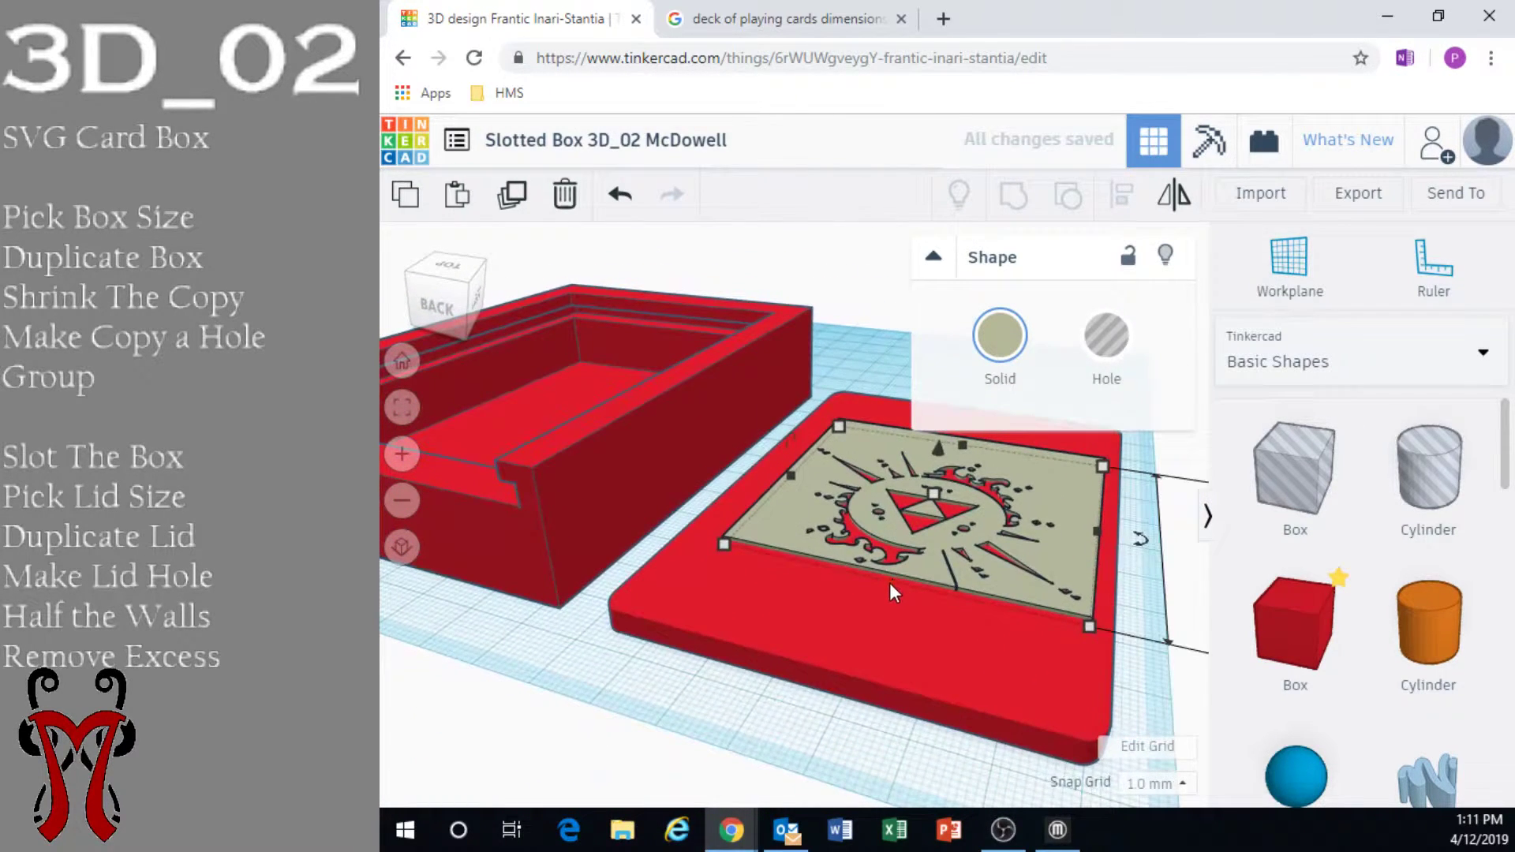
{"action": "left_click_drag", "start_coordinate": [889, 584], "coordinate": [859, 645]}
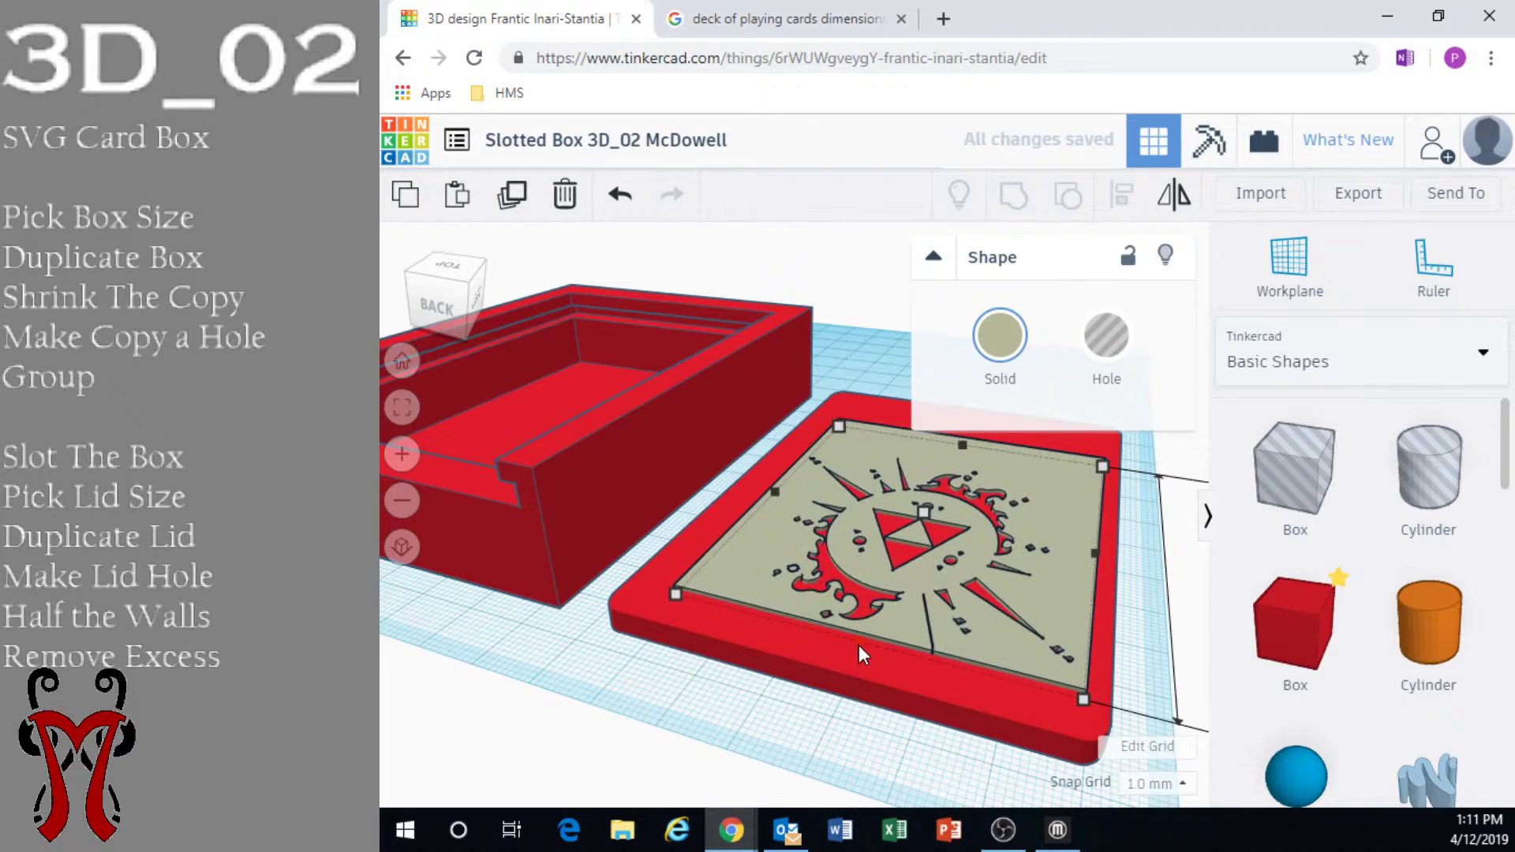
{"action": "key", "text": "ctrl+z"}
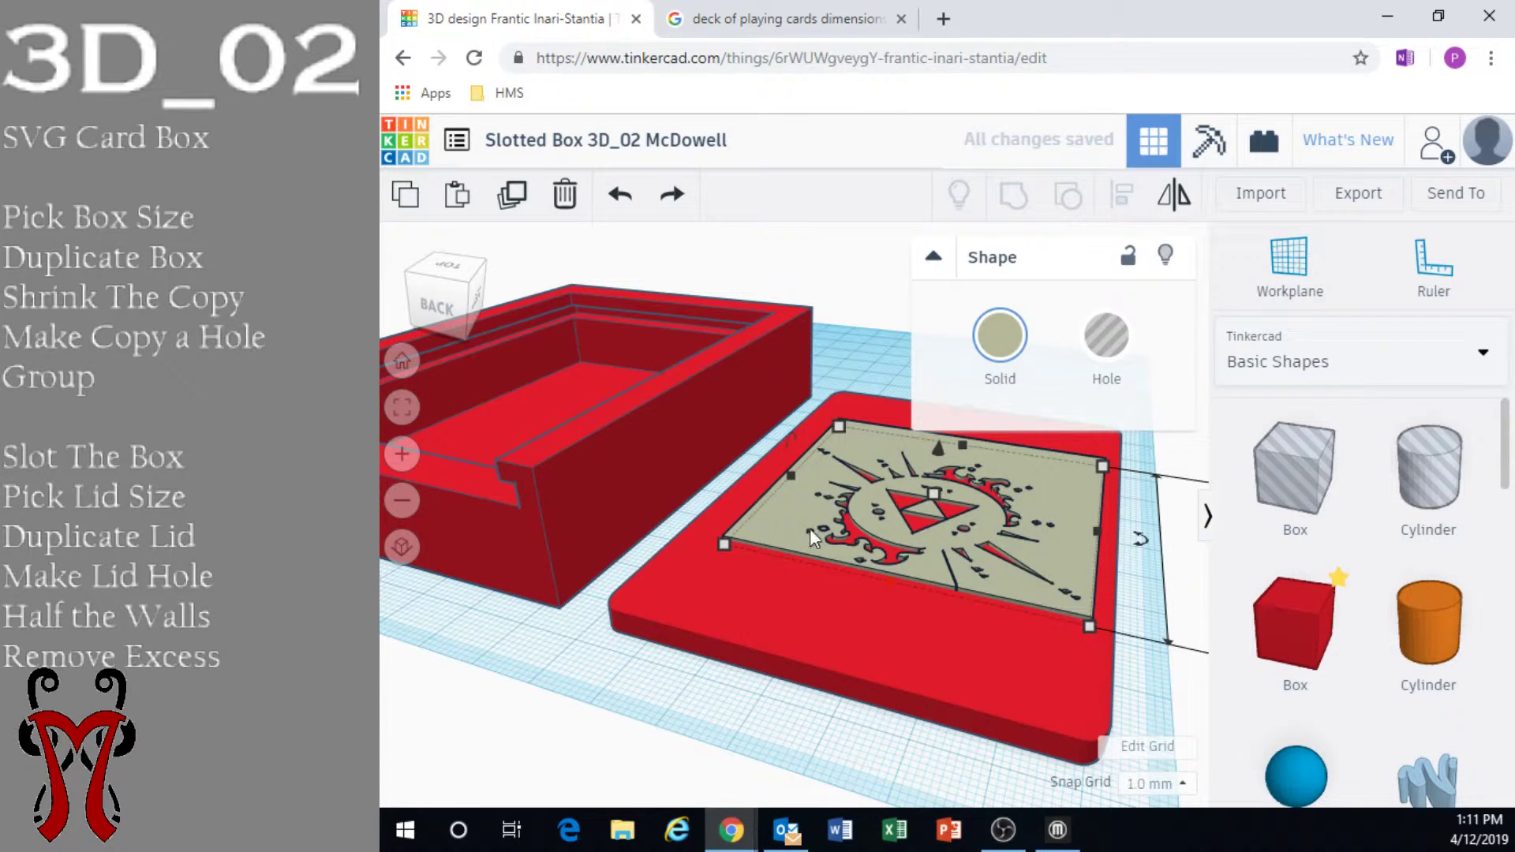
Enlarge the emblem plate until it spans the lid's width and lift it clear above the lid
{"action": "left_click_drag", "start_coordinate": [724, 544], "coordinate": [663, 590]}
{"action": "right_click_drag", "start_coordinate": [874, 566], "coordinate": [789, 639]}
{"action": "left_click_drag", "start_coordinate": [938, 726], "coordinate": [1110, 675]}
{"action": "right_click_drag", "start_coordinate": [686, 536], "coordinate": [576, 420]}
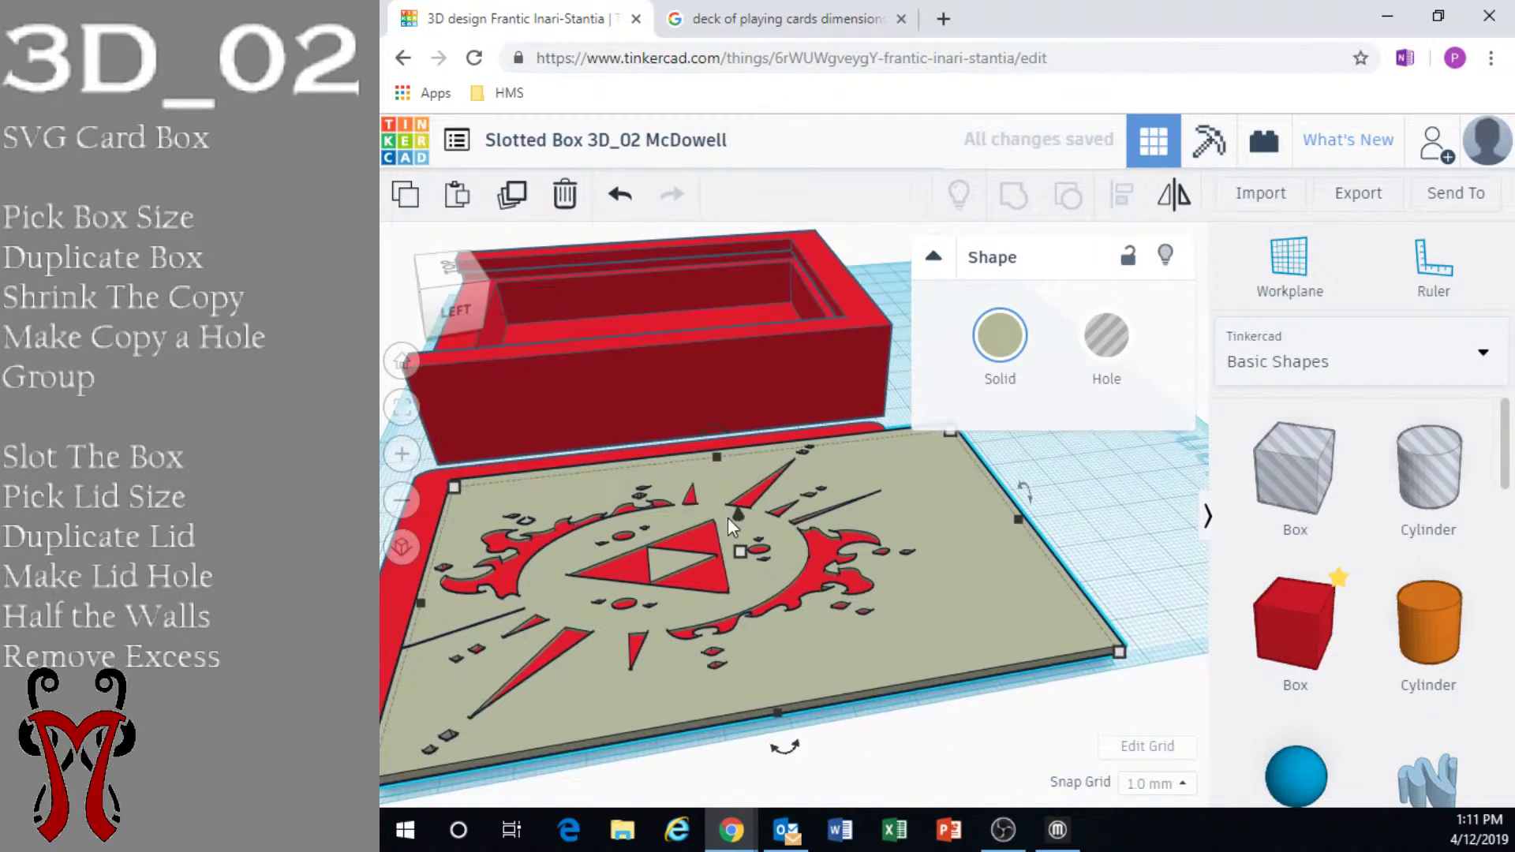
{"action": "left_click_drag", "start_coordinate": [735, 513], "coordinate": [726, 471]}
Place a hole box at the emblem plate's overhanging side and stretch it about 22 mm wide across that whole edge
{"action": "right_click_drag", "start_coordinate": [726, 470], "coordinate": [931, 450]}
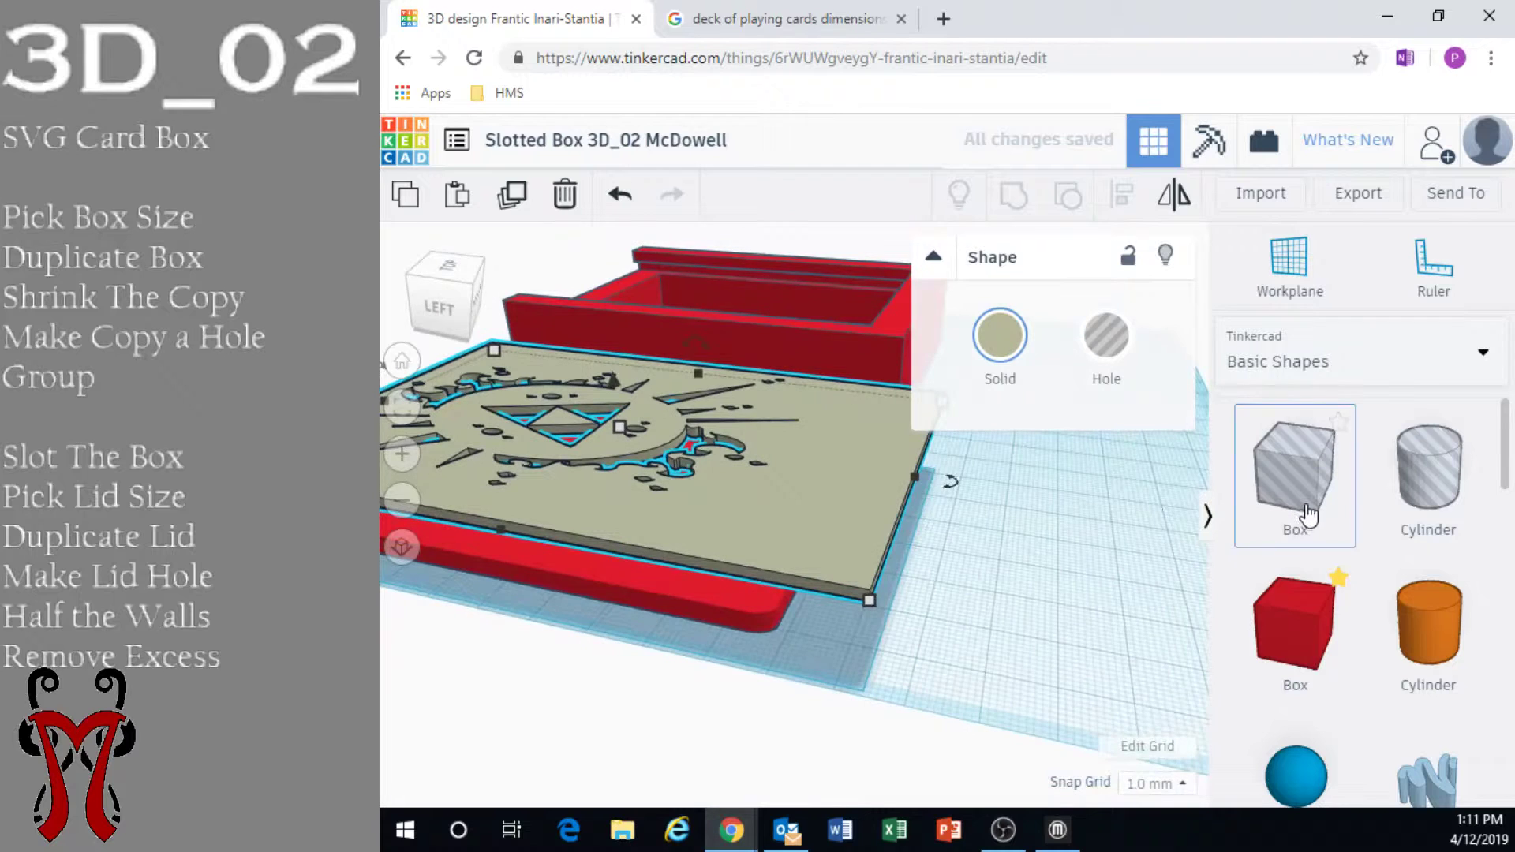
{"action": "left_click_drag", "start_coordinate": [1307, 515], "coordinate": [846, 619]}
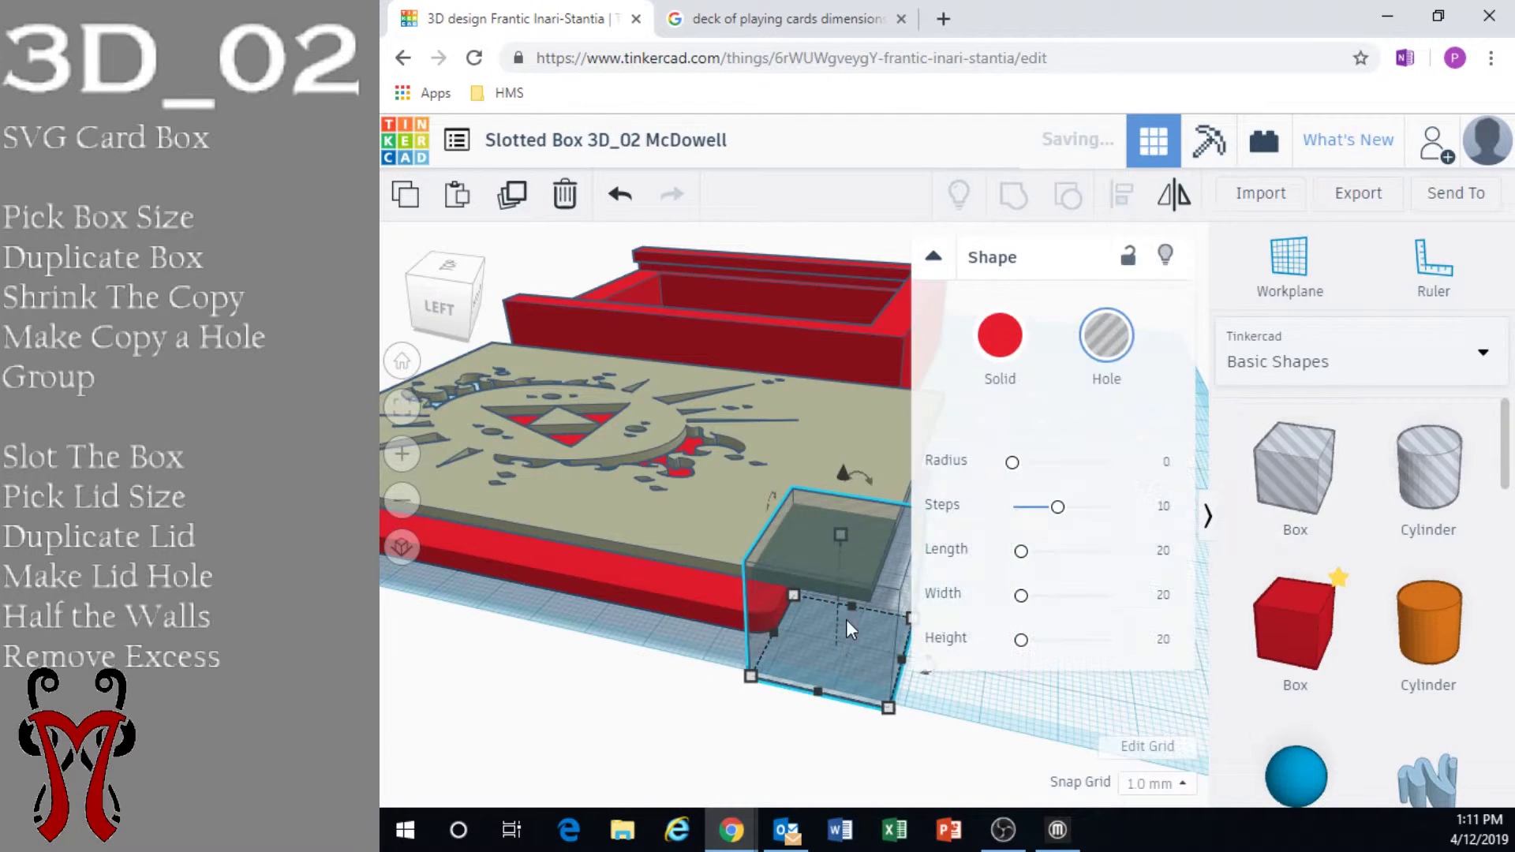
{"action": "right_click_drag", "start_coordinate": [846, 619], "coordinate": [845, 675]}
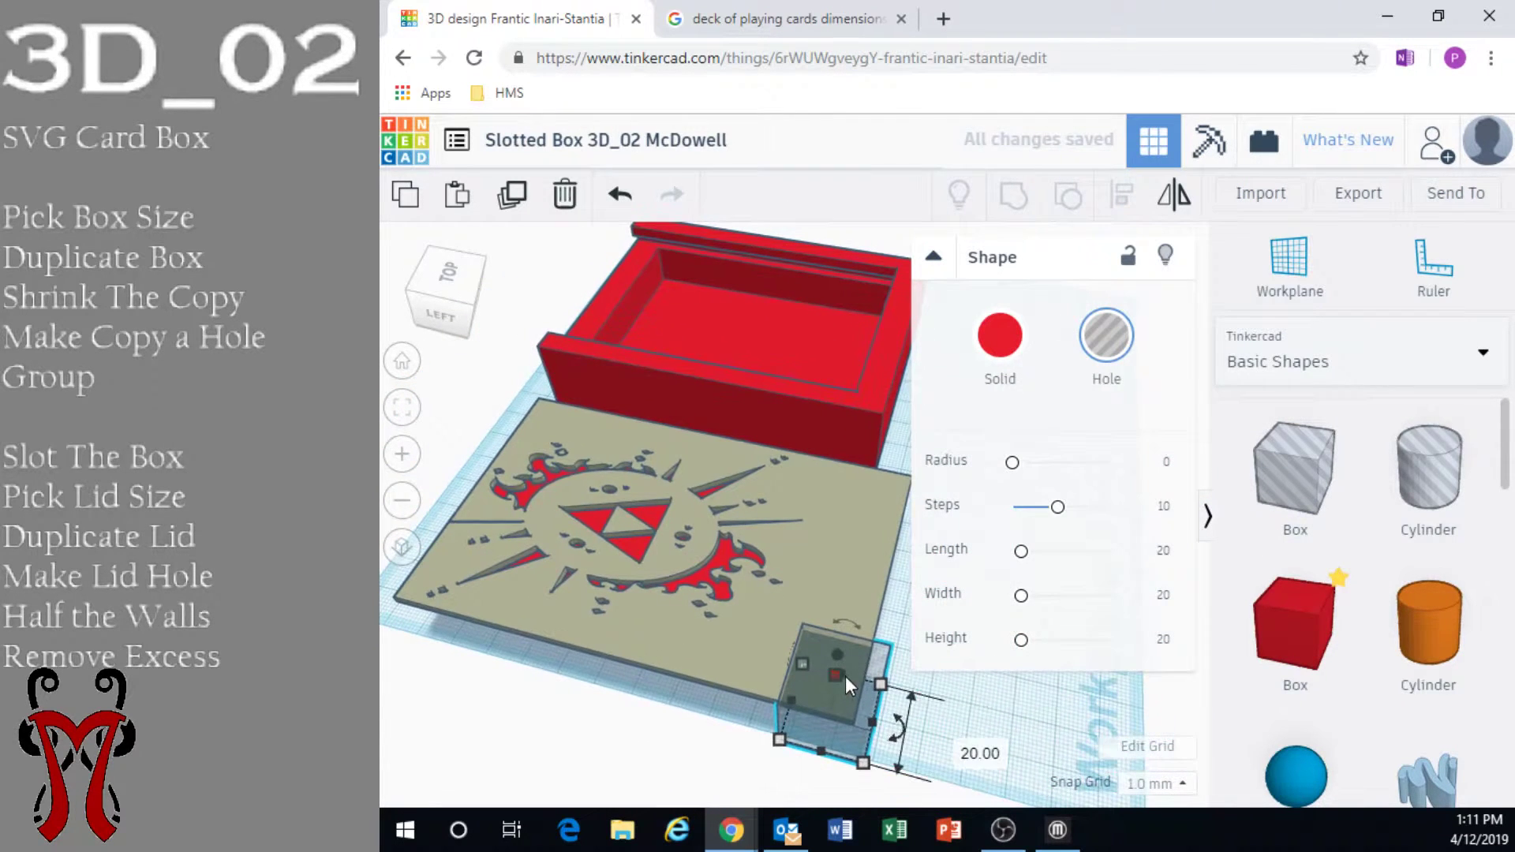
{"action": "left_click_drag", "start_coordinate": [845, 675], "coordinate": [913, 536]}
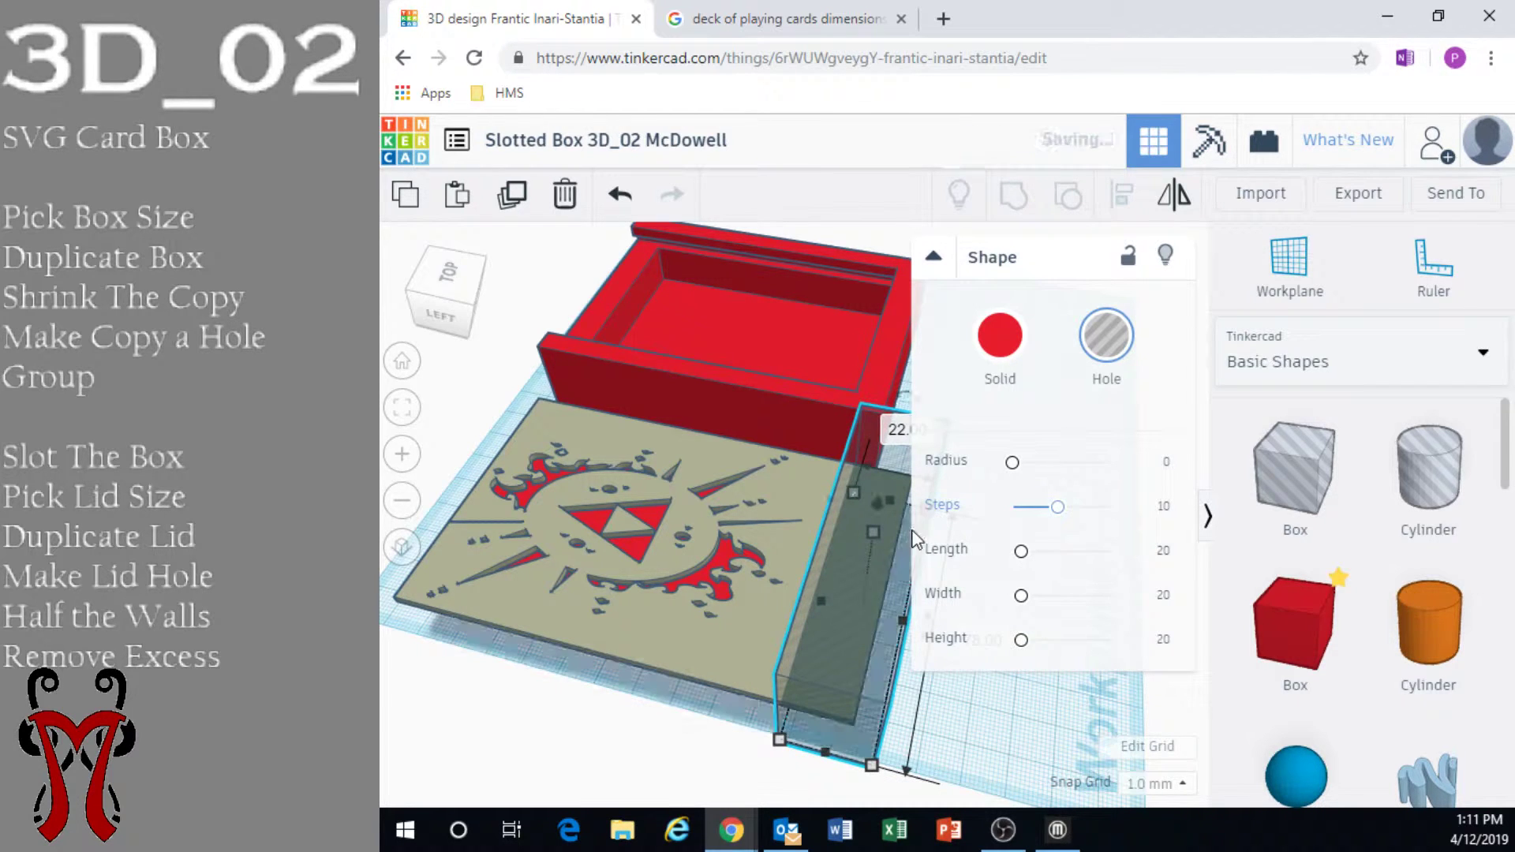
Group the hole box with the emblem plate to trim off the overhanging strip
{"action": "left_click", "coordinate": [733, 654], "text": "shift"}
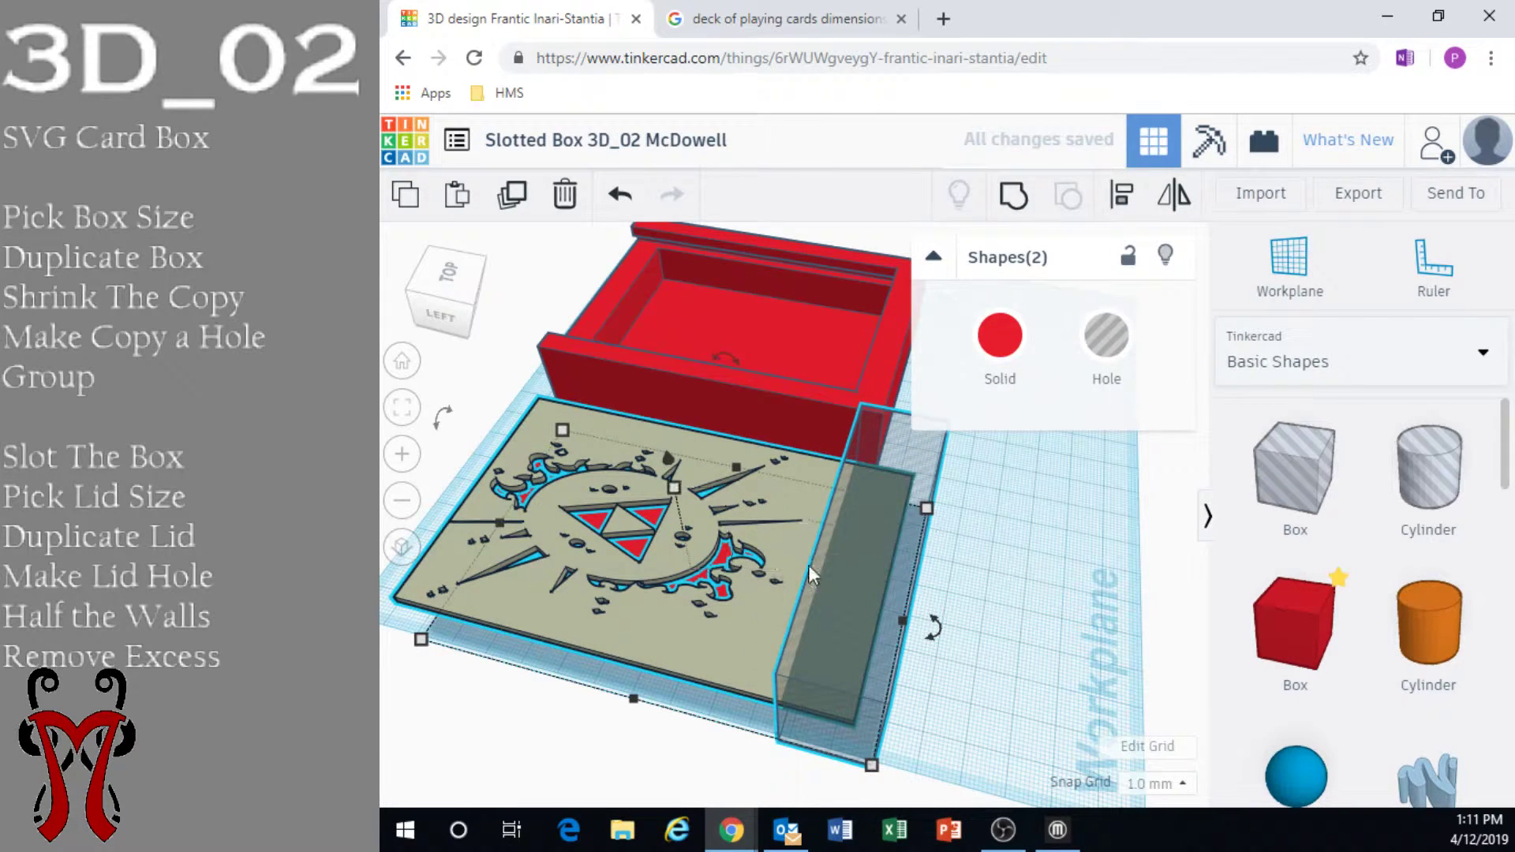
{"action": "left_click", "coordinate": [1013, 194]}
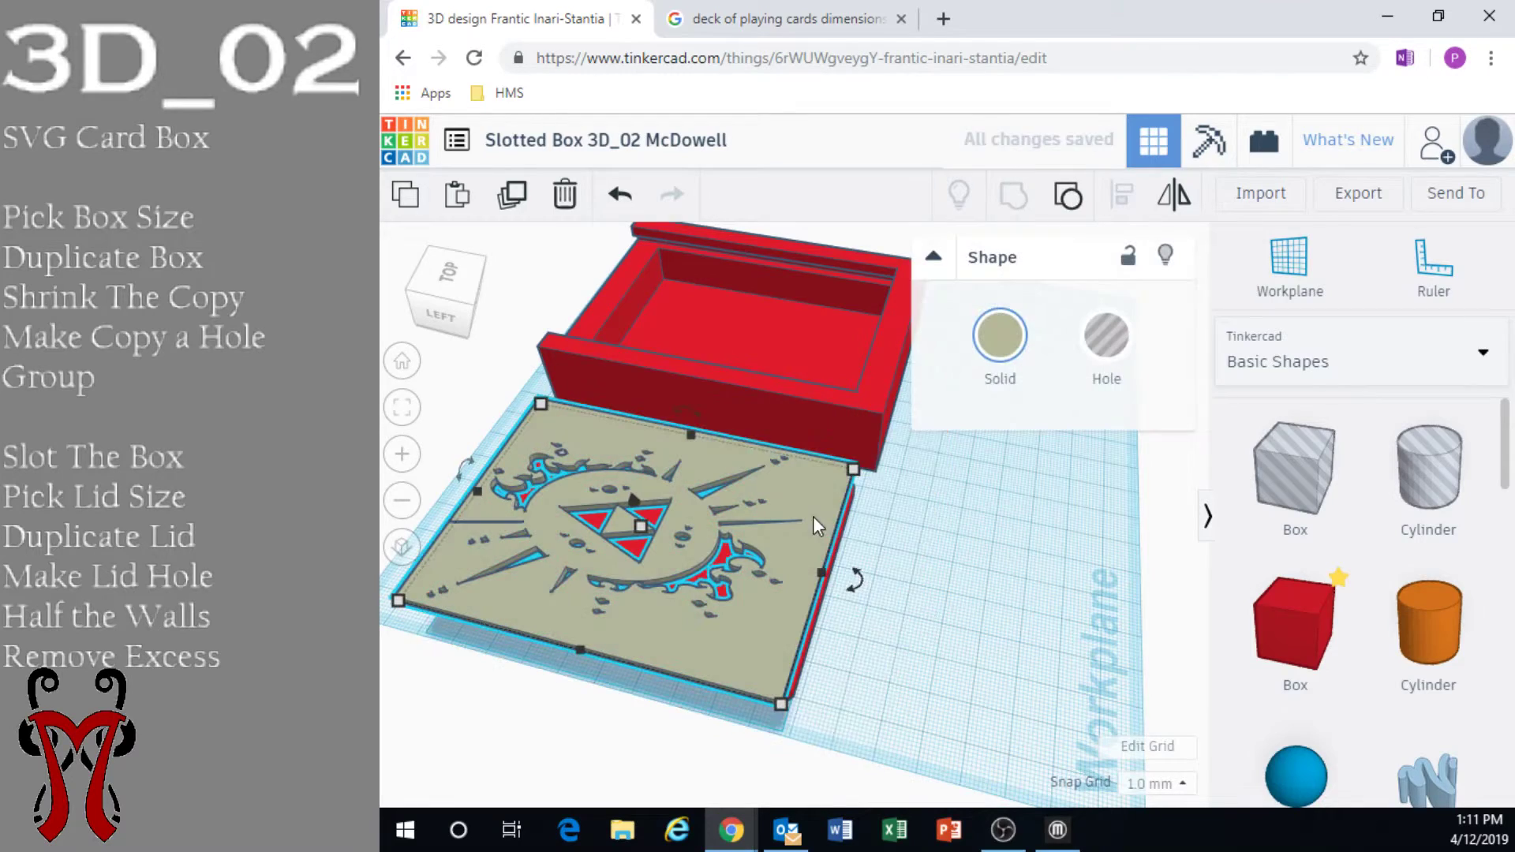
{"action": "left_click", "coordinate": [899, 661]}
{"action": "right_click_drag", "start_coordinate": [900, 662], "coordinate": [1016, 562]}
Align the emblem plate and the lid to each other's centres along both the width and the length
{"action": "left_click", "coordinate": [1016, 561]}
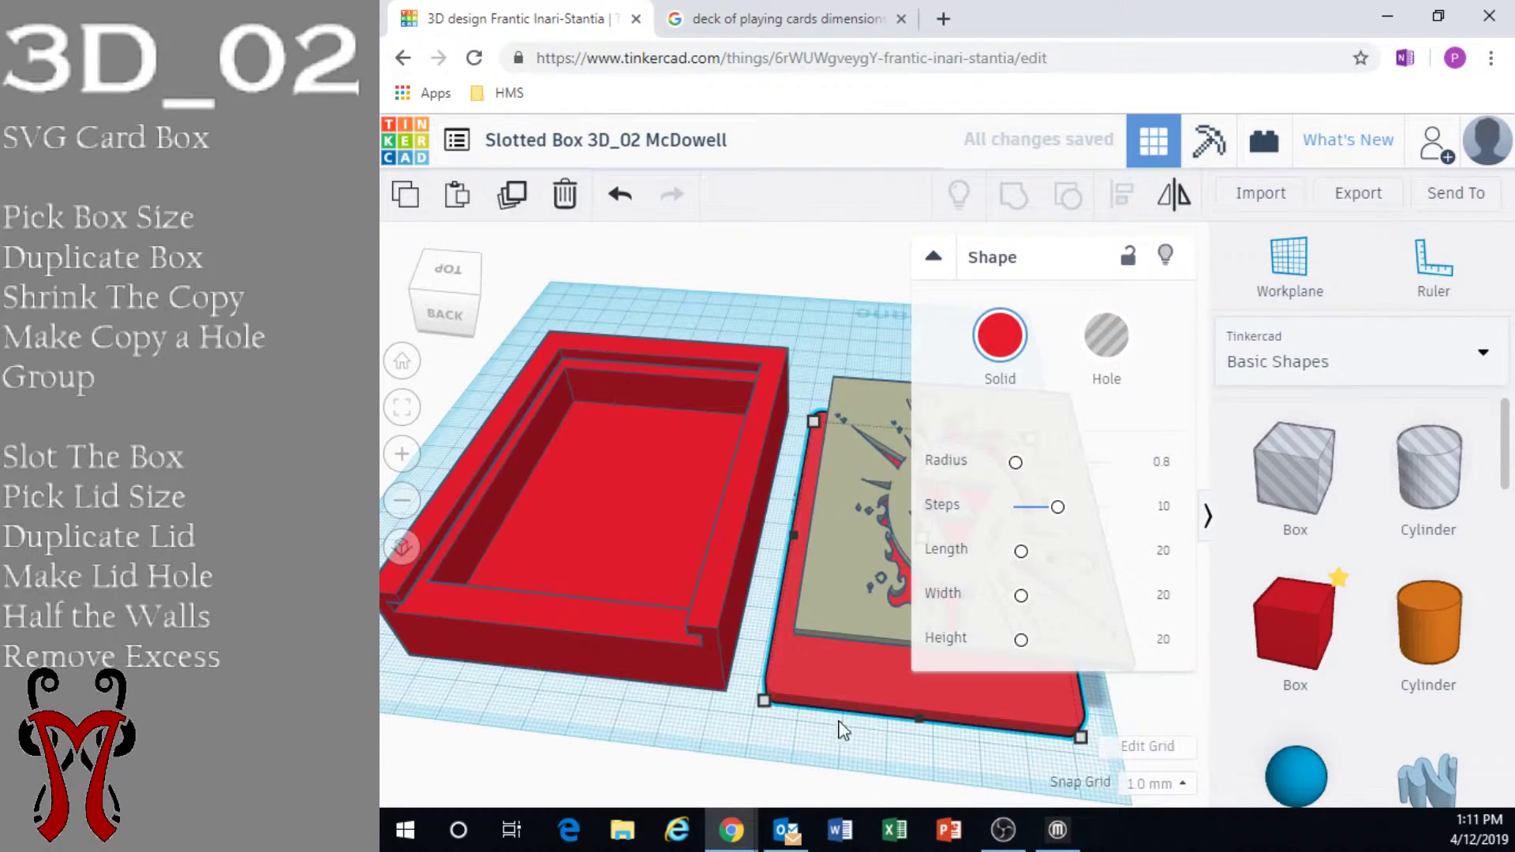
{"action": "left_click", "coordinate": [892, 489], "text": "shift"}
{"action": "left_click", "coordinate": [791, 722]}
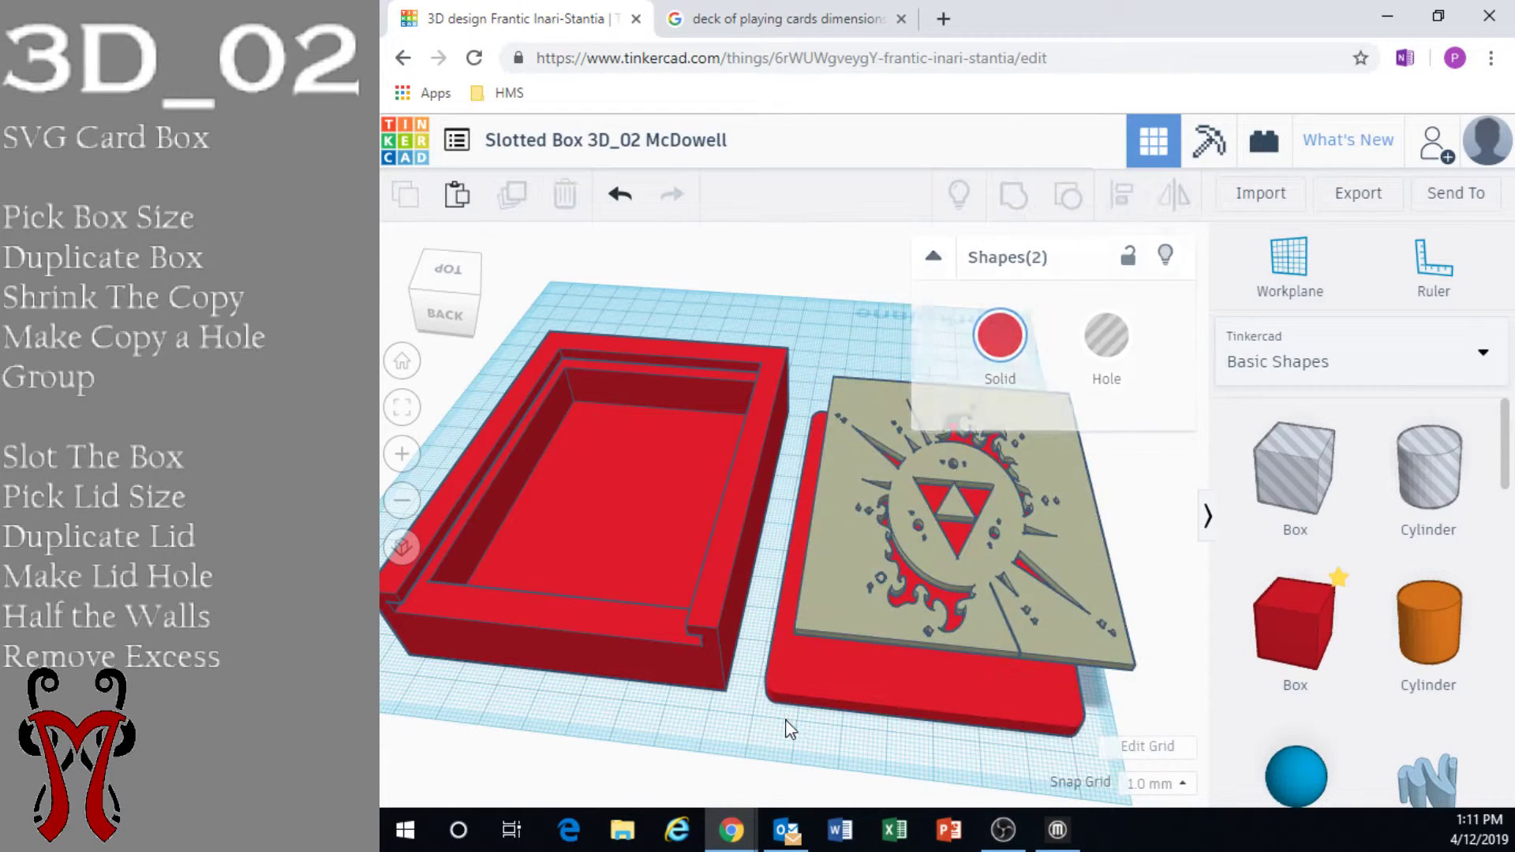
{"action": "left_click_drag", "start_coordinate": [865, 569], "coordinate": [882, 541]}
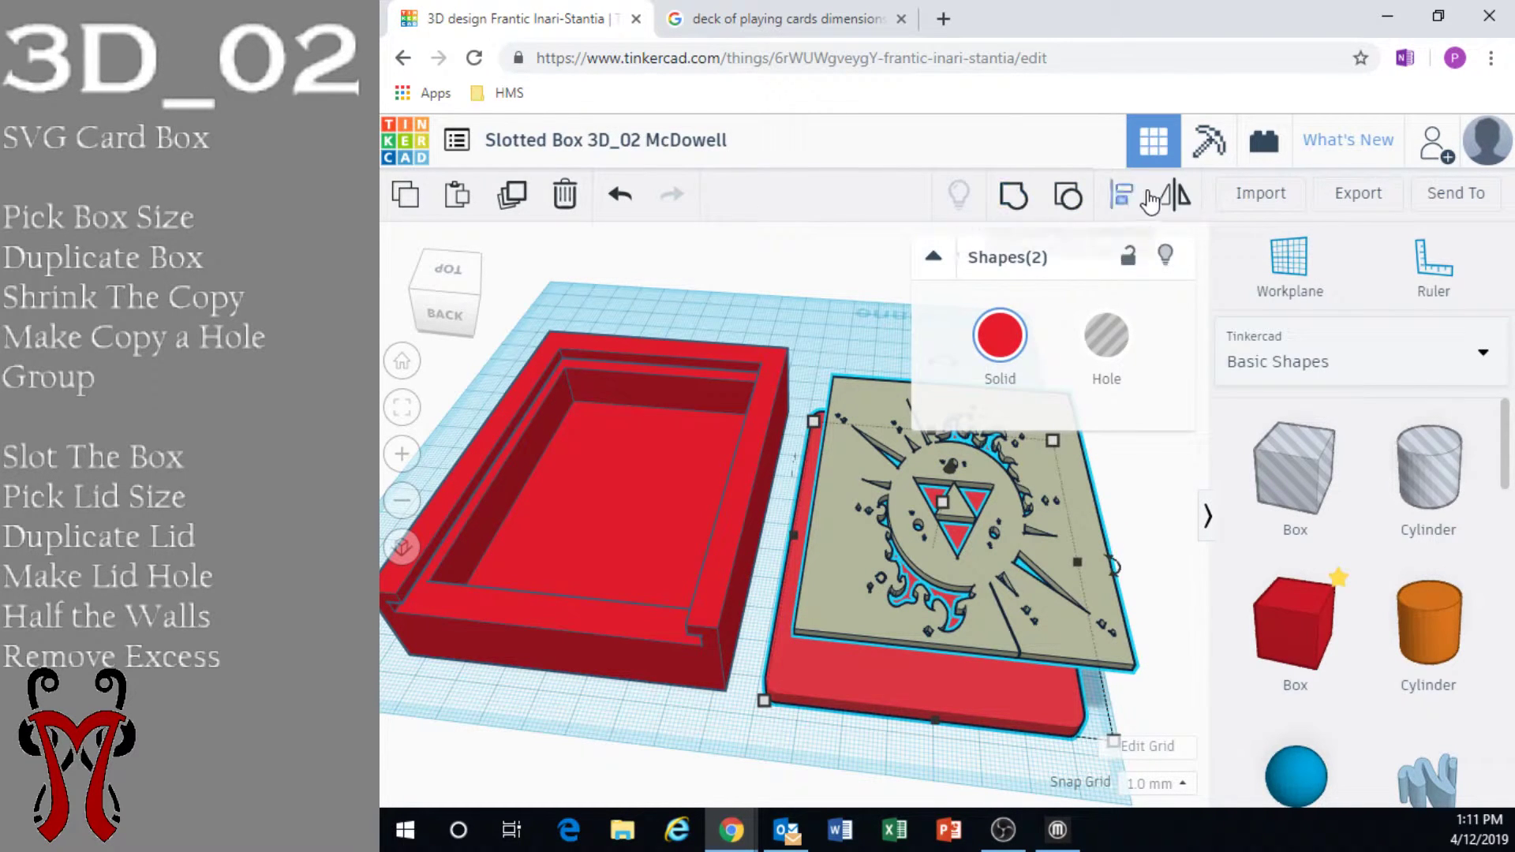
{"action": "left_click", "coordinate": [1121, 194]}
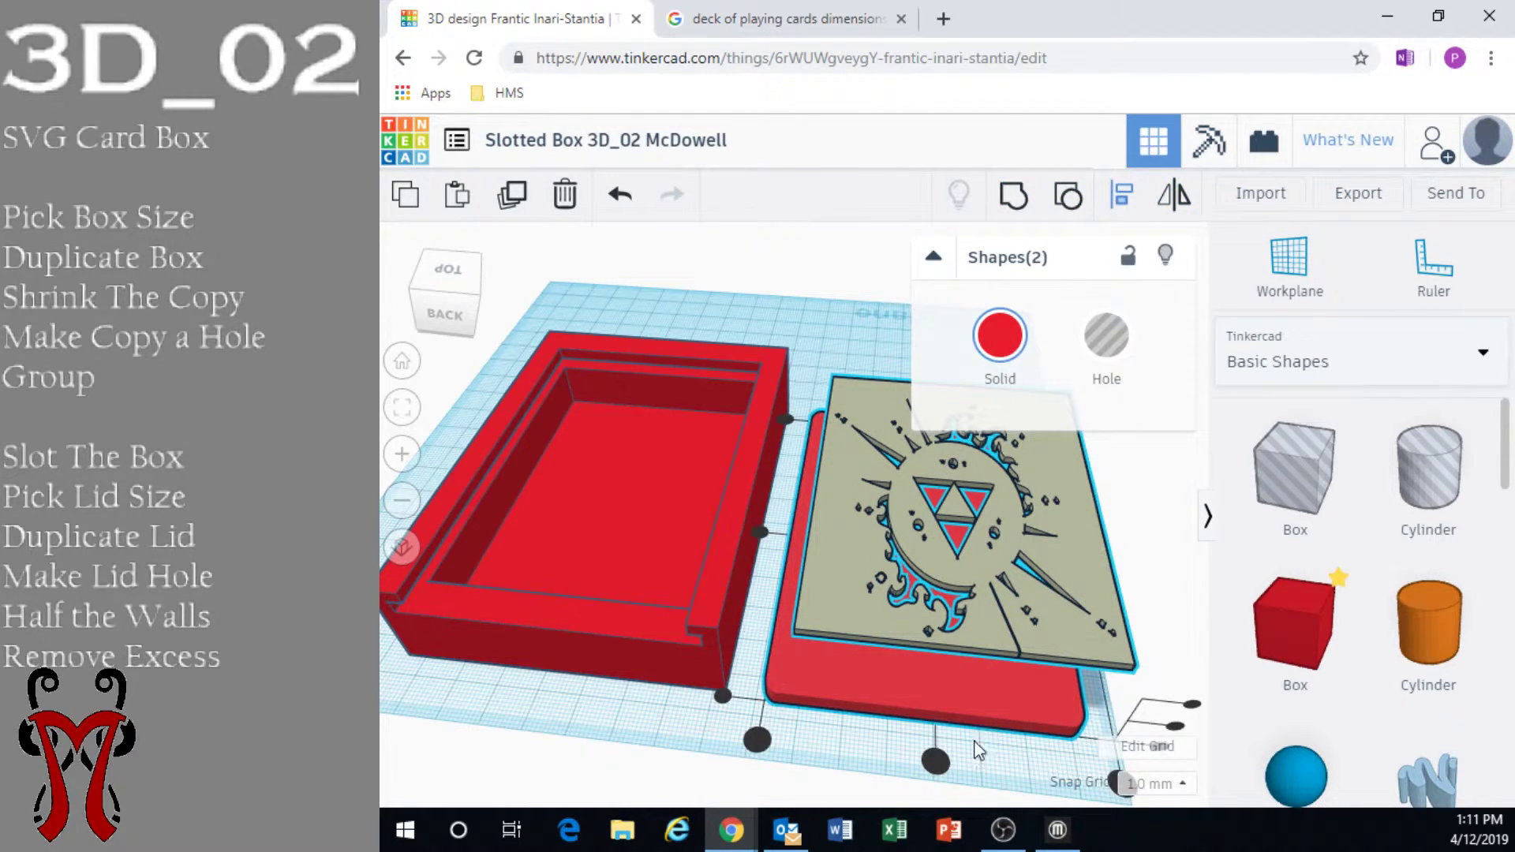
{"action": "left_click", "coordinate": [937, 762]}
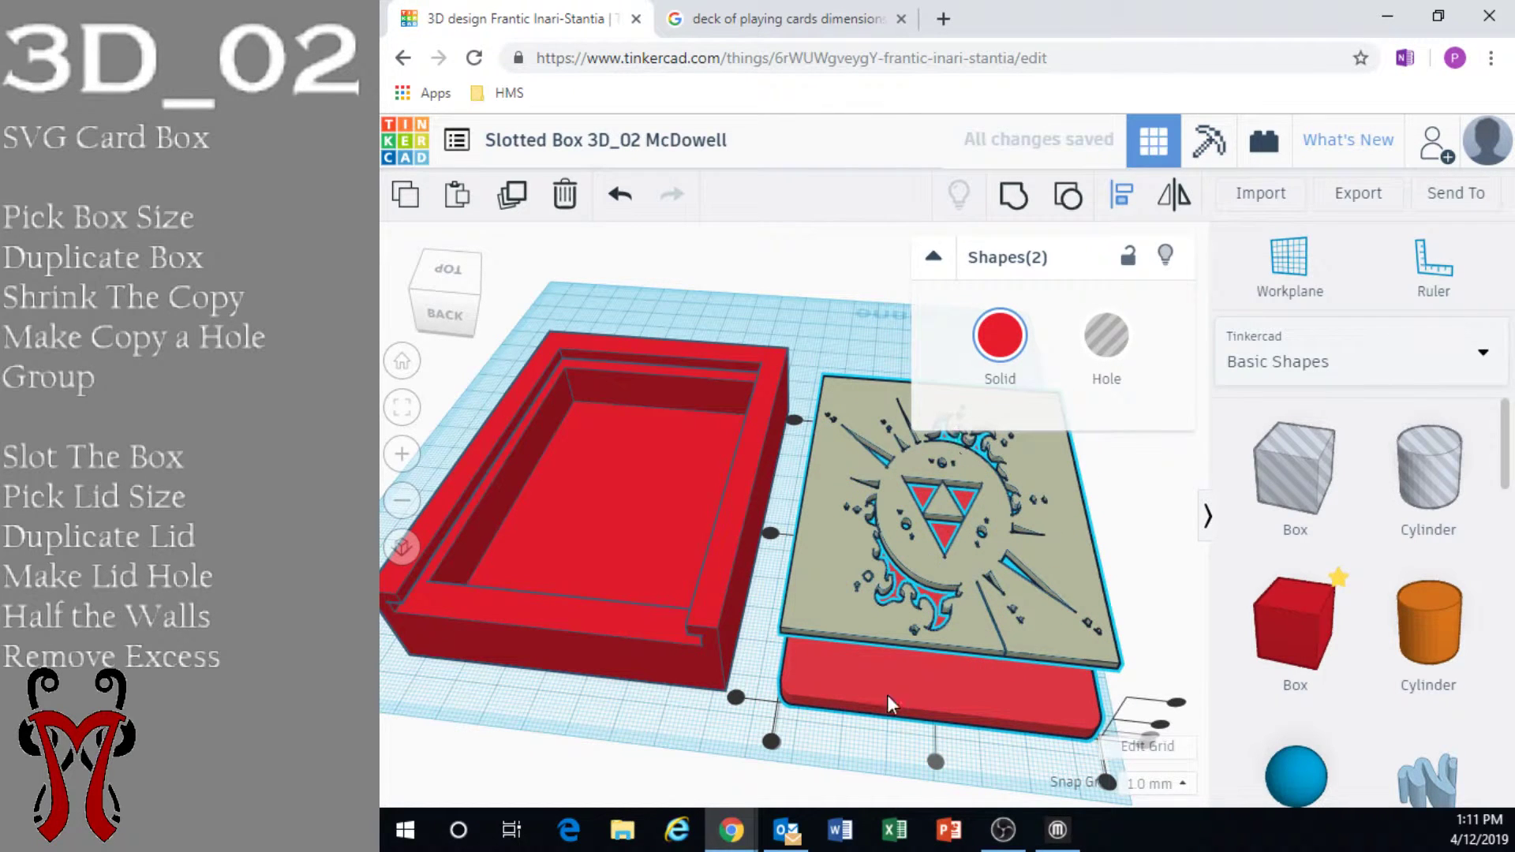
{"action": "left_click", "coordinate": [771, 534]}
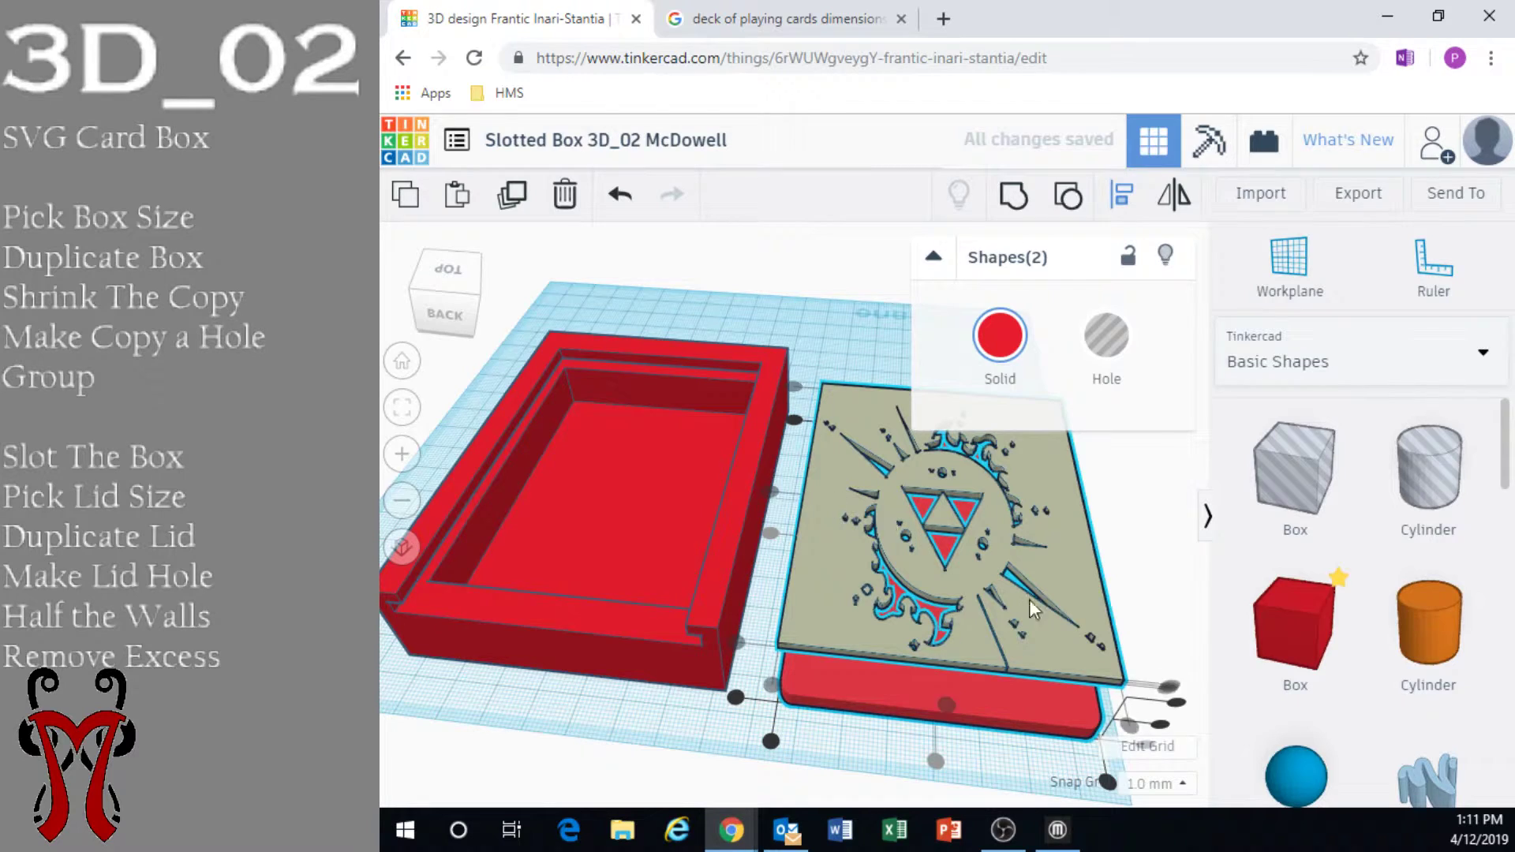
{"action": "left_click", "coordinate": [1172, 566]}
{"action": "right_click_drag", "start_coordinate": [1172, 566], "coordinate": [824, 587]}
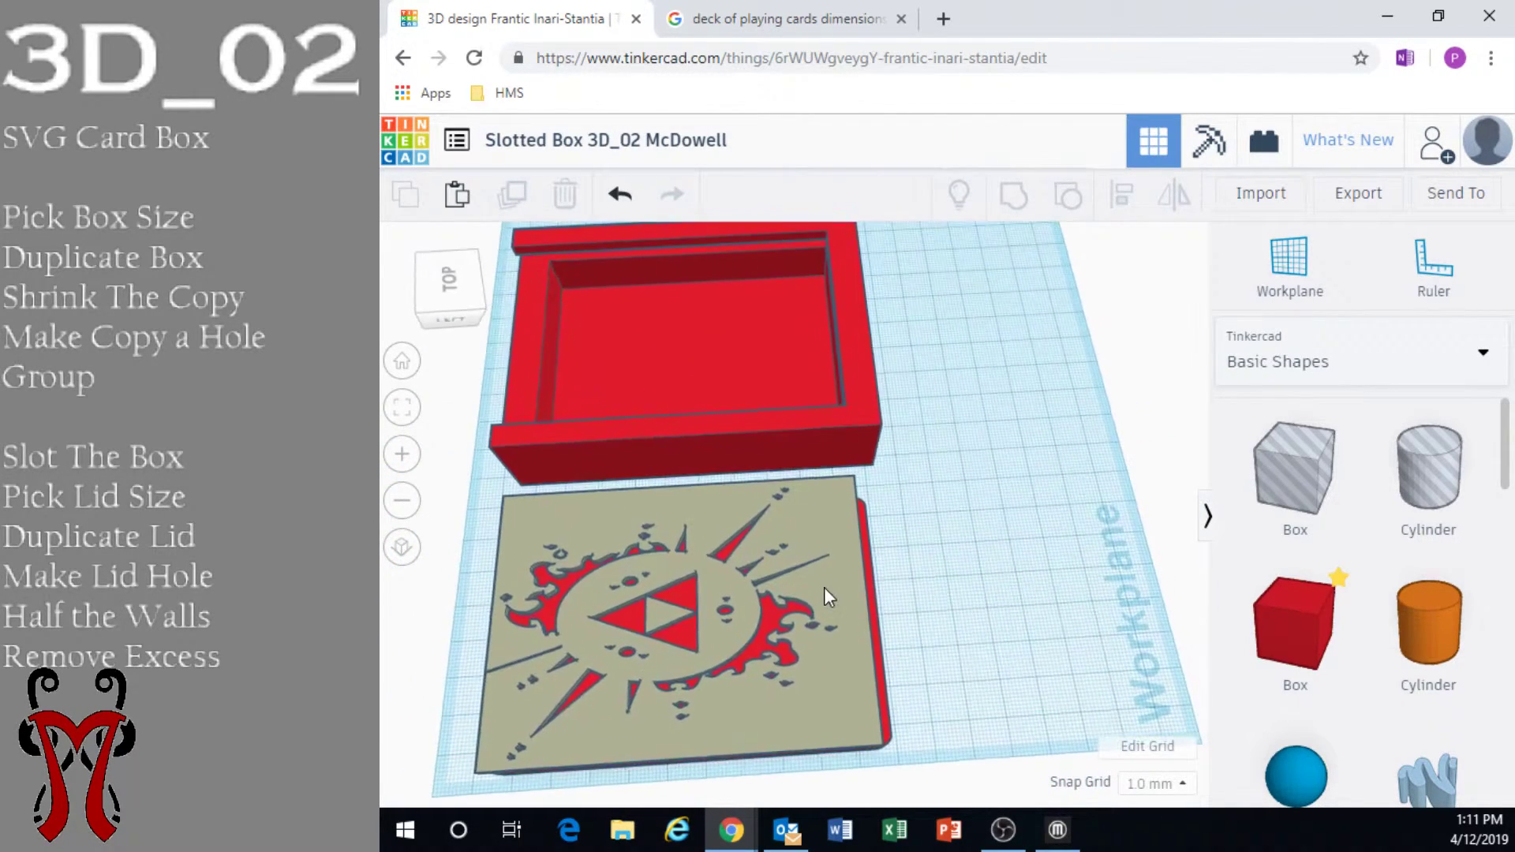
Stretch the emblem plate on two opposite sides so it slightly overhangs the lid's long edges
{"action": "left_click", "coordinate": [848, 597]}
{"action": "left_click_drag", "start_coordinate": [866, 604], "coordinate": [886, 599]}
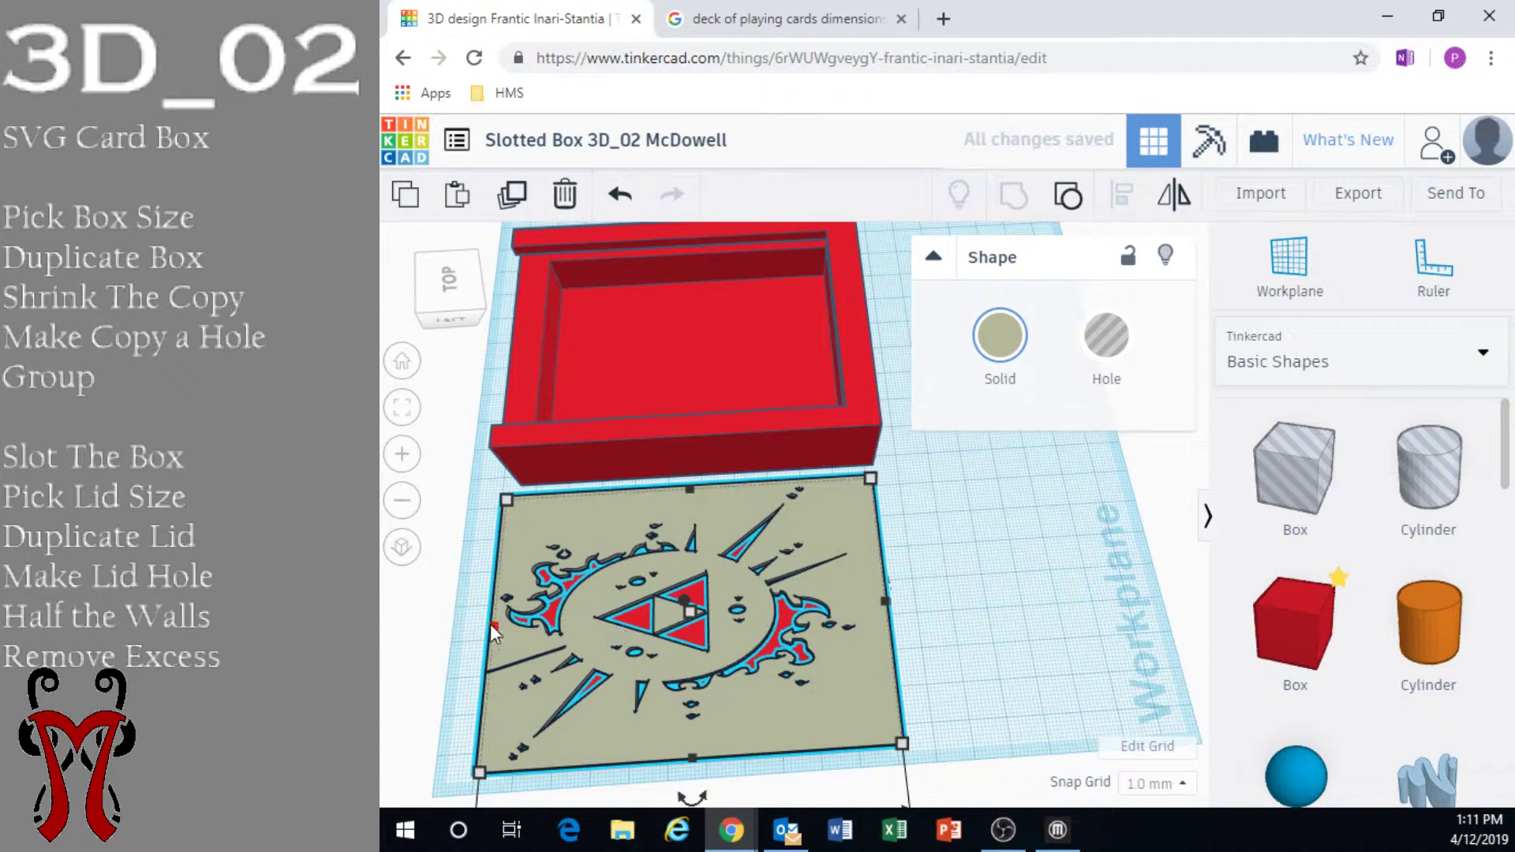
{"action": "left_click_drag", "start_coordinate": [490, 623], "coordinate": [480, 627]}
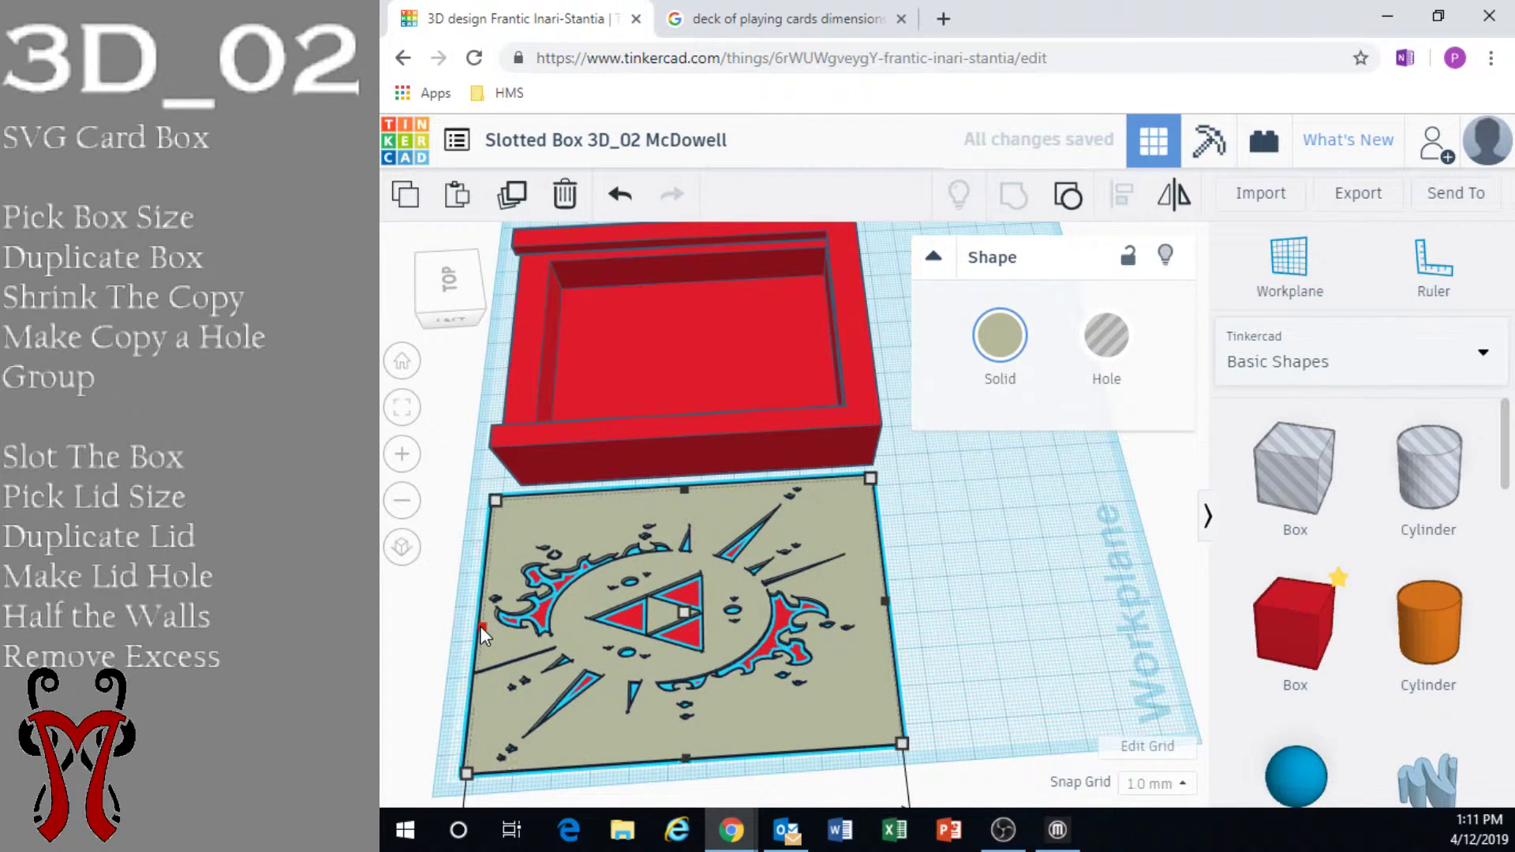
Turn the emblem plate into a hole and lower it until it sinks partway into the lid's top
{"action": "left_click", "coordinate": [1104, 336]}
{"action": "right_click_drag", "start_coordinate": [1089, 624], "coordinate": [912, 501]}
{"action": "key", "text": "ctrl+Down"}
{"action": "key", "text": "ctrl+Down"}
{"action": "key", "text": "ctrl+Down"}
{"action": "key", "text": "ctrl+Down"}
{"action": "key", "text": "ctrl+Down"}
{"action": "key", "text": "ctrl+Down"}
{"action": "key", "text": "ctrl+Down"}
{"action": "key", "text": "ctrl+Down"}
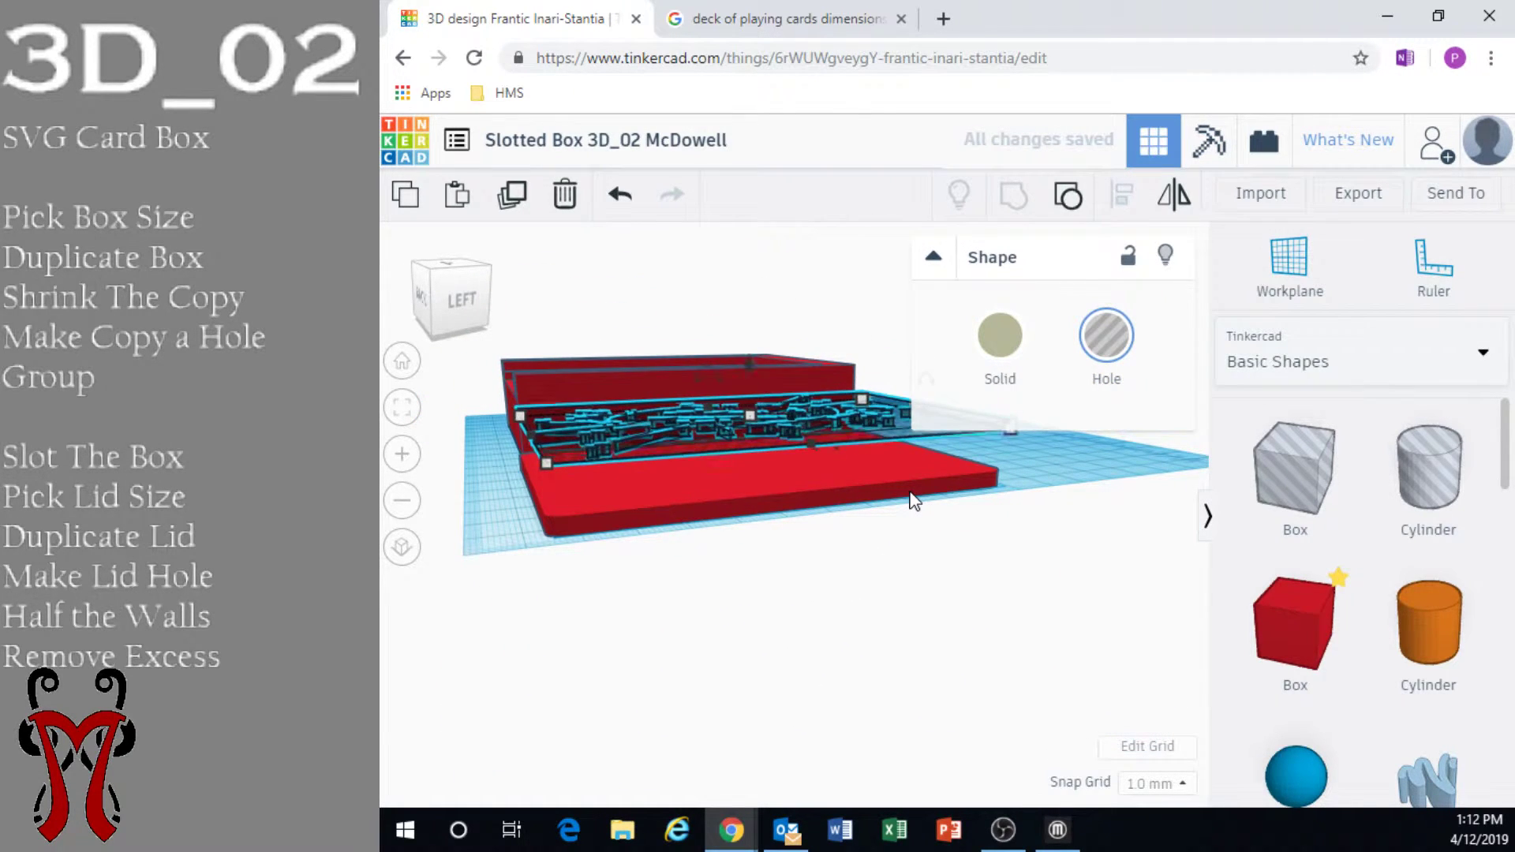
{"action": "key", "text": "ctrl+Down"}
{"action": "key", "text": "ctrl+Down"}
{"action": "key", "text": "ctrl+Down"}
{"action": "key", "text": "ctrl+Down"}
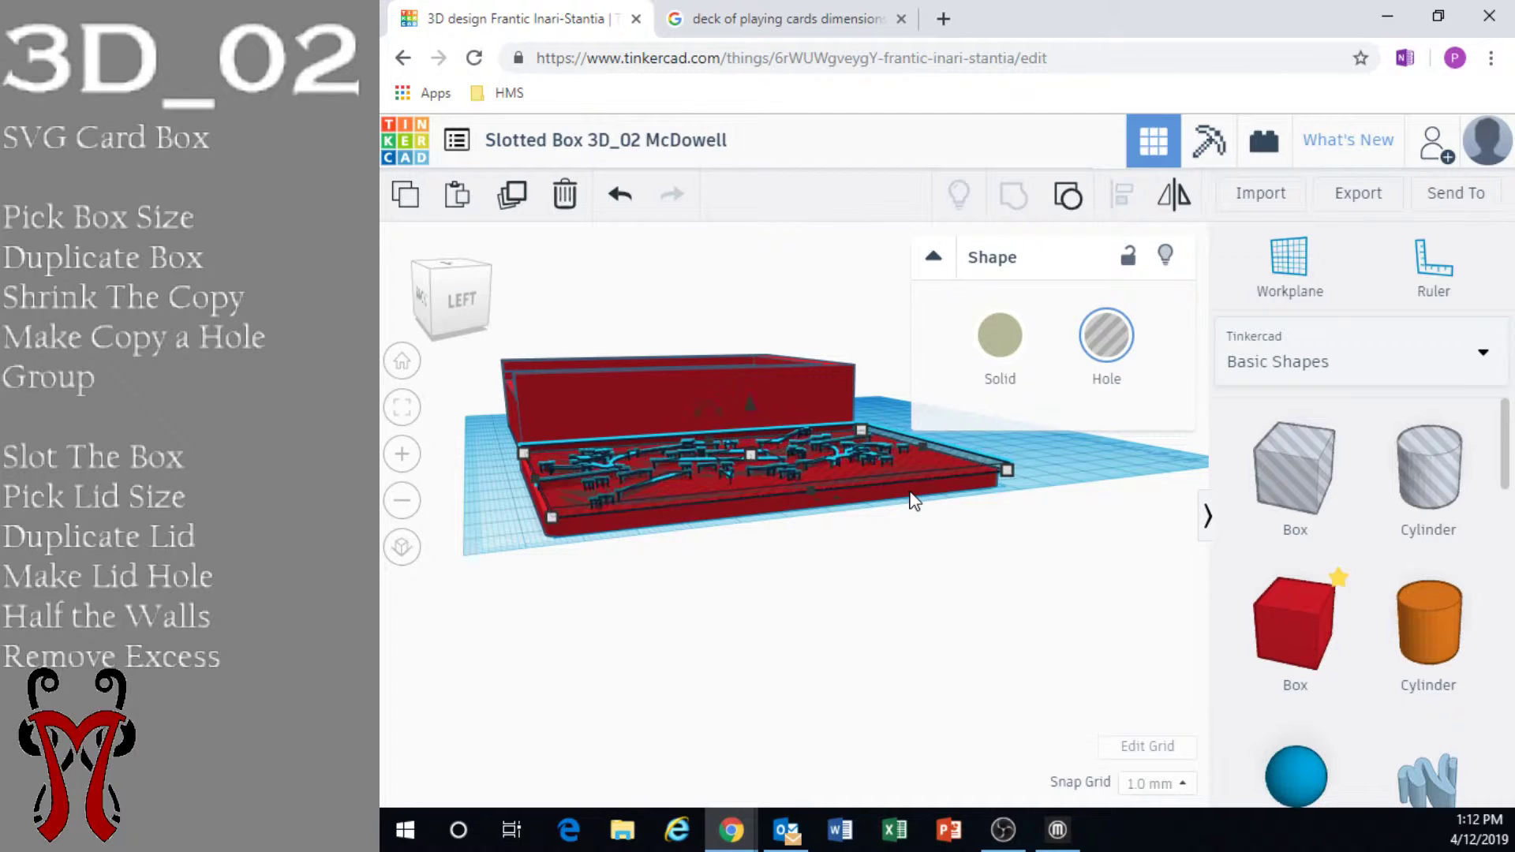
Extend the emblem hole slightly past the lid's near short end and check its depth from the side
{"action": "right_click_drag", "start_coordinate": [909, 500], "coordinate": [940, 688]}
{"action": "left_click_drag", "start_coordinate": [896, 710], "coordinate": [896, 713]}
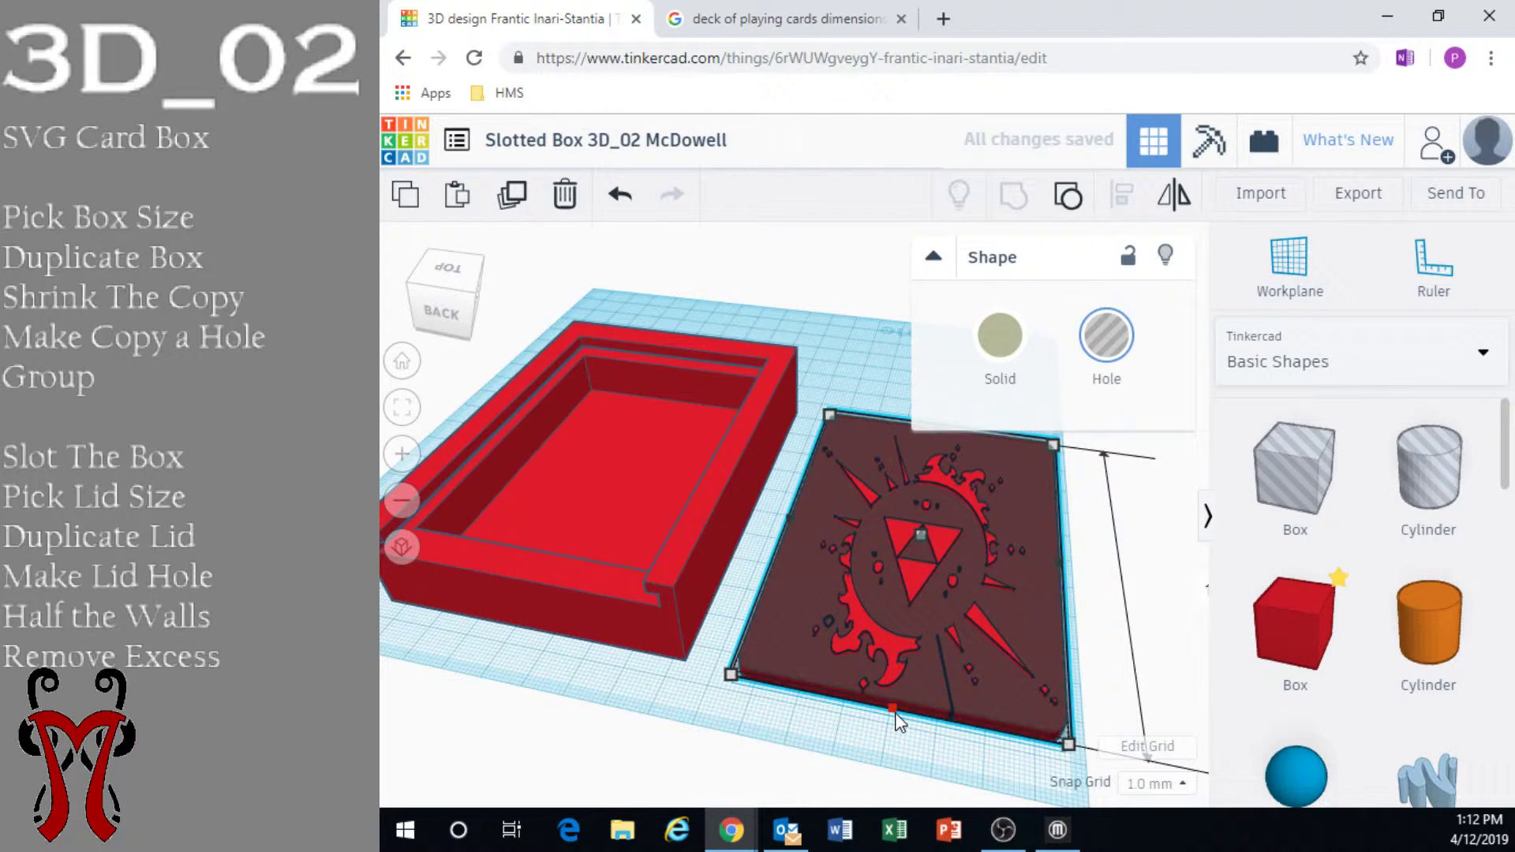
{"action": "left_click", "coordinate": [1118, 650]}
{"action": "right_click_drag", "start_coordinate": [1120, 650], "coordinate": [1044, 589]}
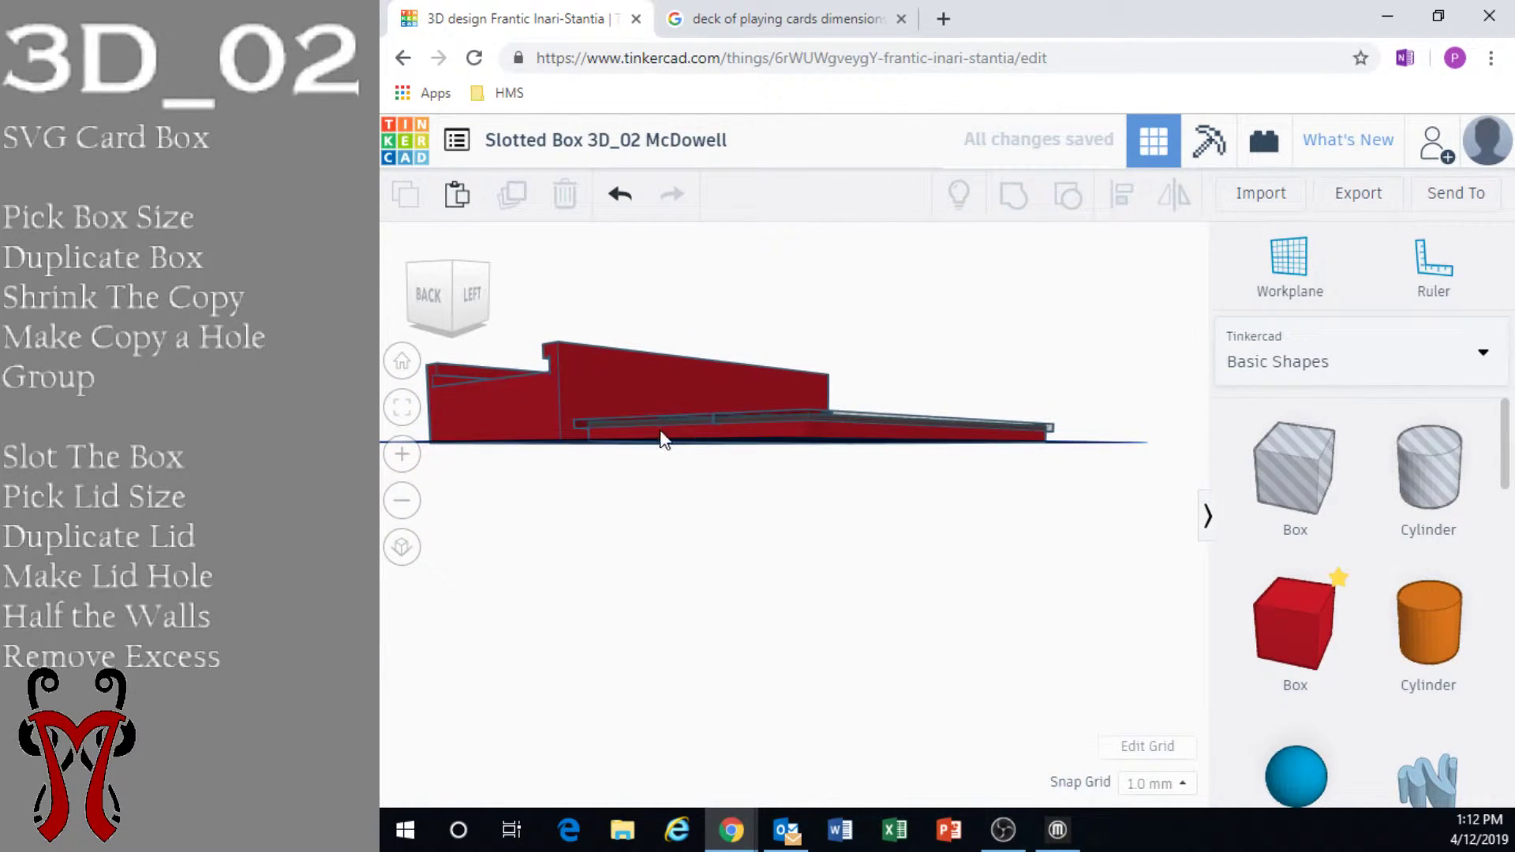
{"action": "right_click_drag", "start_coordinate": [846, 452], "coordinate": [931, 718]}
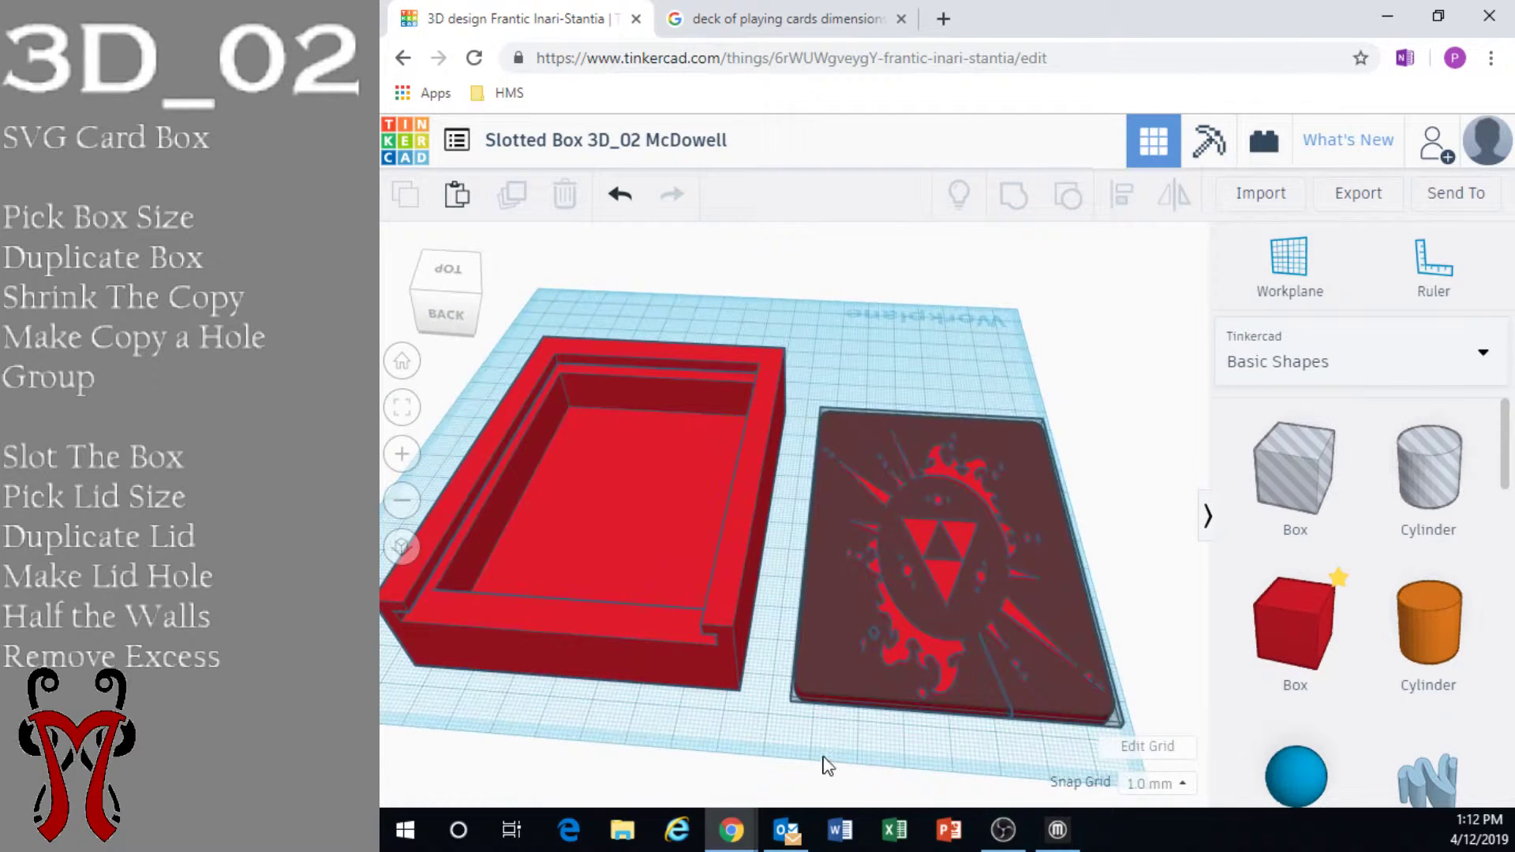
Try grouping the emblem hole with the lid, inspect the carved design, and undo the grouping
{"action": "left_click", "coordinate": [1018, 426]}
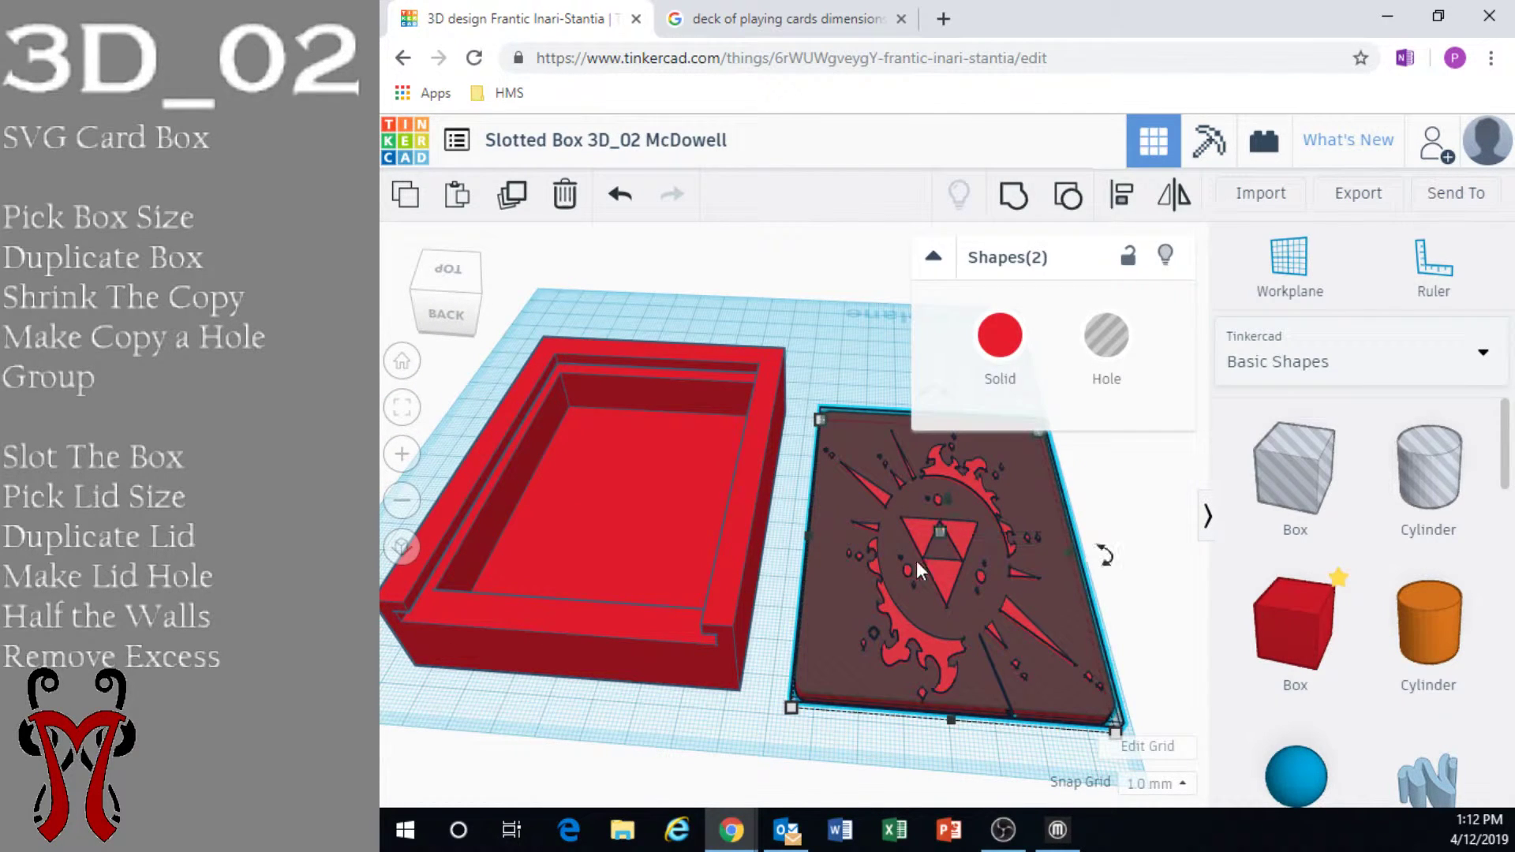
{"action": "left_click_drag", "start_coordinate": [1095, 523], "coordinate": [1095, 524]}
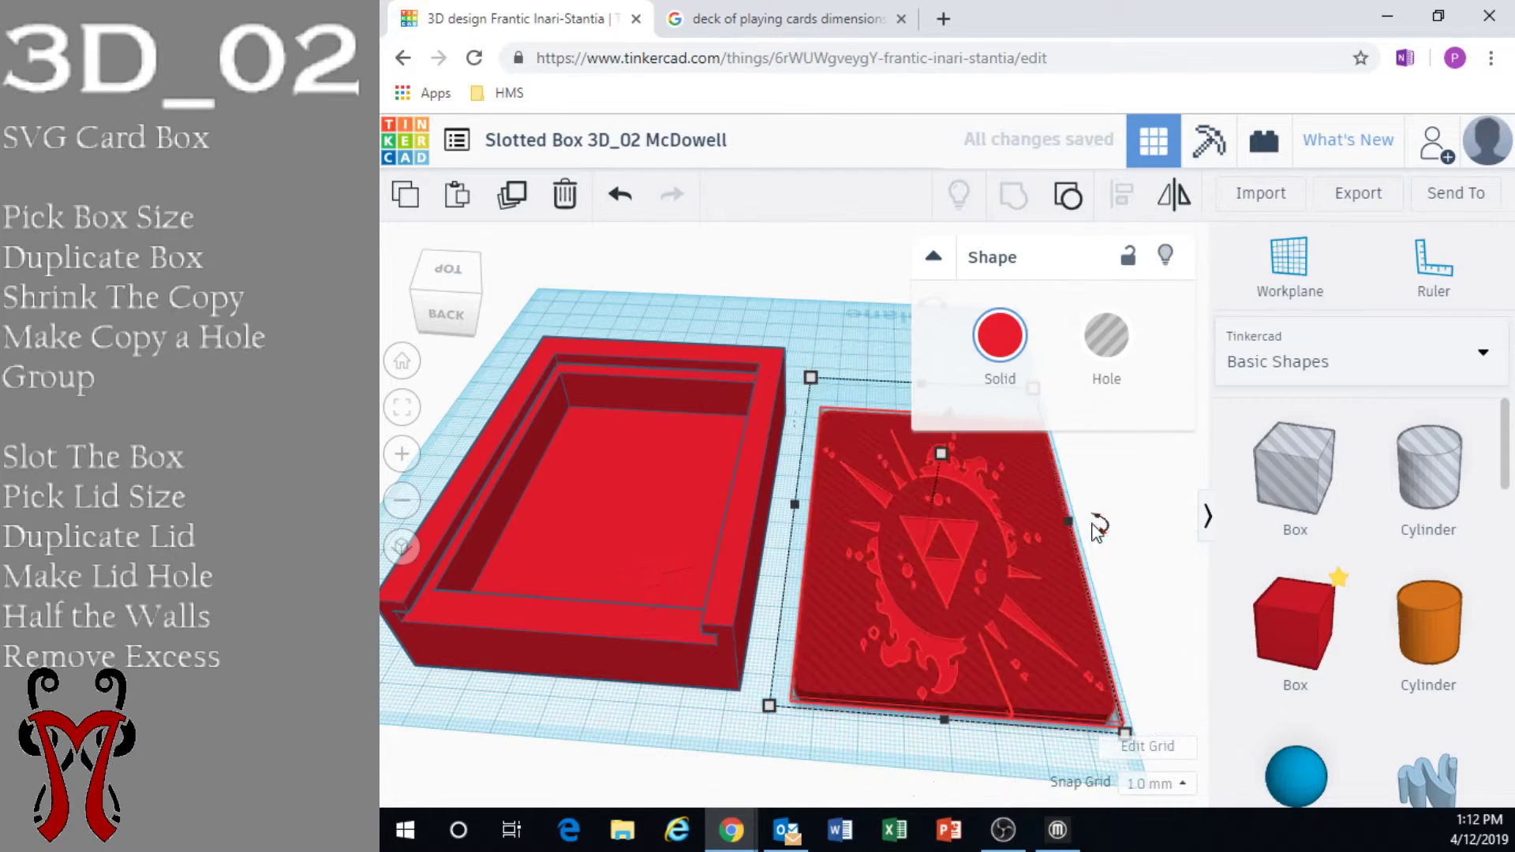
{"action": "right_click_drag", "start_coordinate": [1115, 552], "coordinate": [884, 573]}
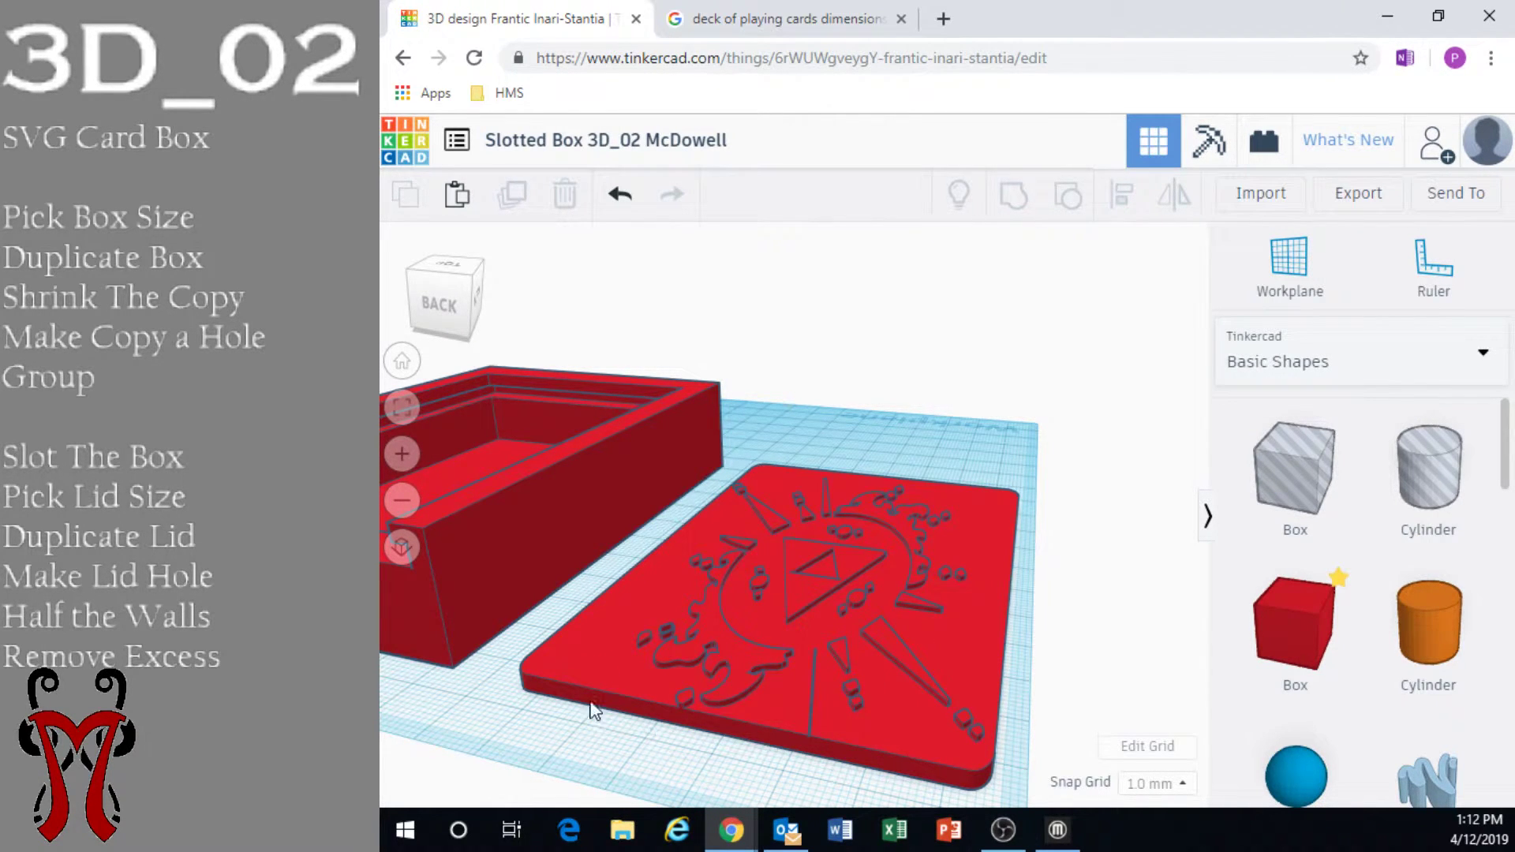
{"action": "key", "text": "ctrl+z"}
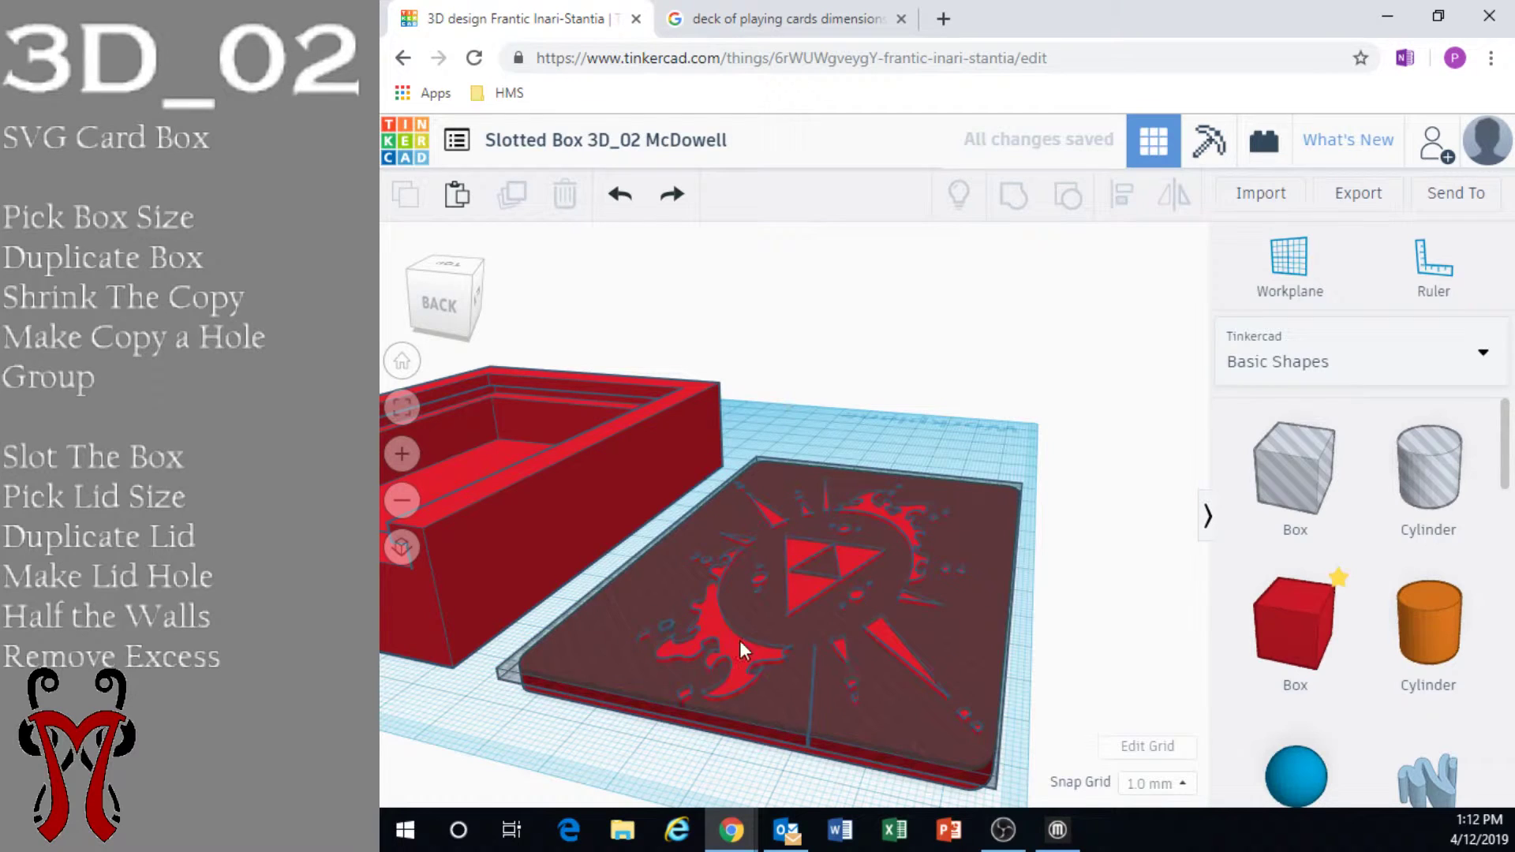
Duplicate the emblem hole and move the copy well away from the lid
{"action": "left_click", "coordinate": [908, 612]}
{"action": "left_click", "coordinate": [509, 199]}
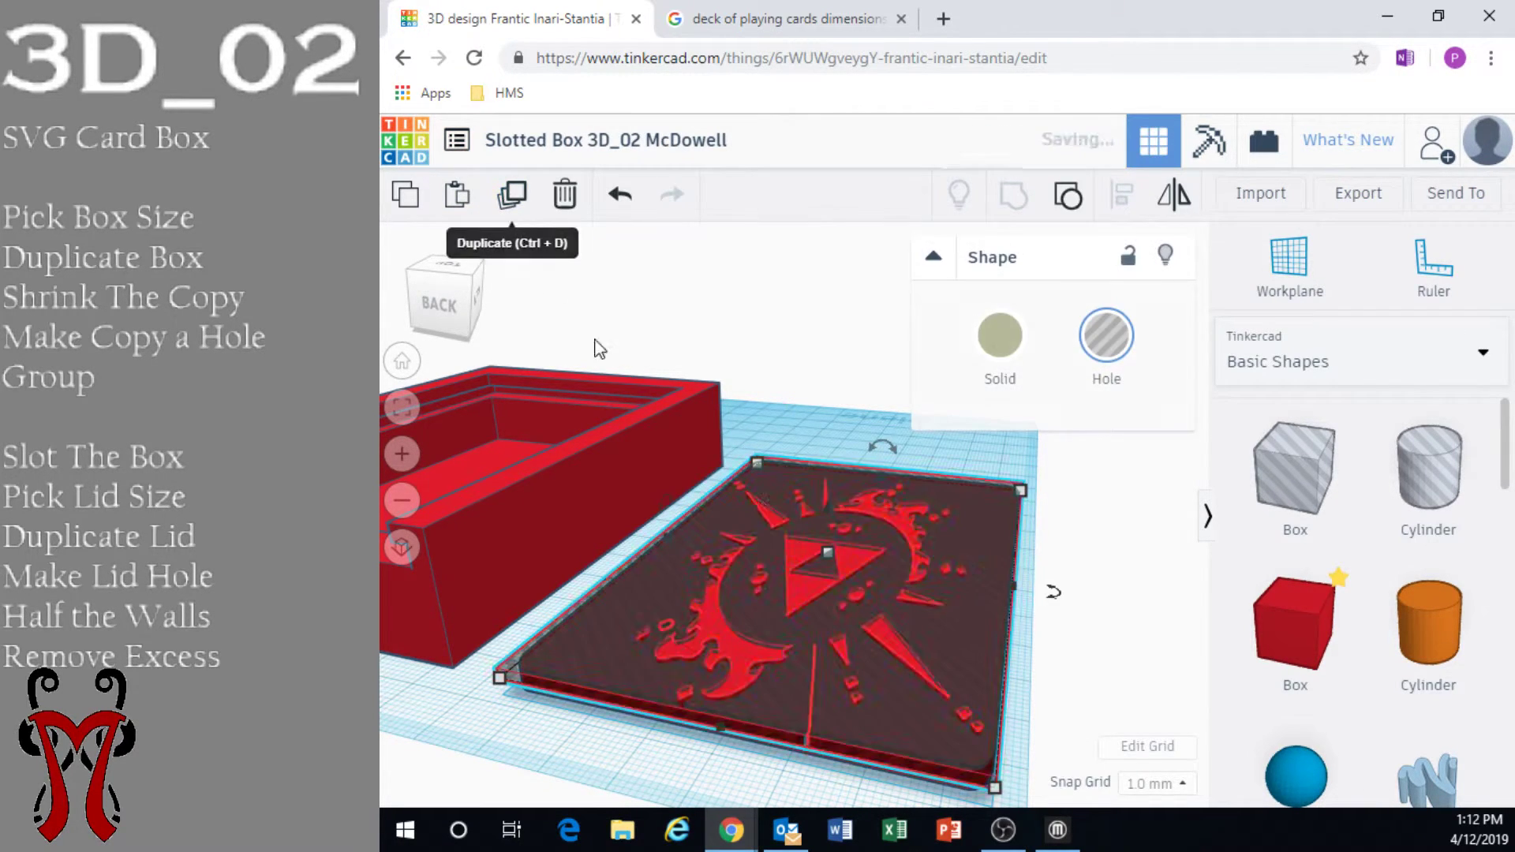
{"action": "left_click_drag", "start_coordinate": [960, 628], "coordinate": [1013, 424]}
Group the lid and its emblem hole again, examine the raised pattern up close, and undo that grouping
{"action": "left_click", "coordinate": [757, 616]}
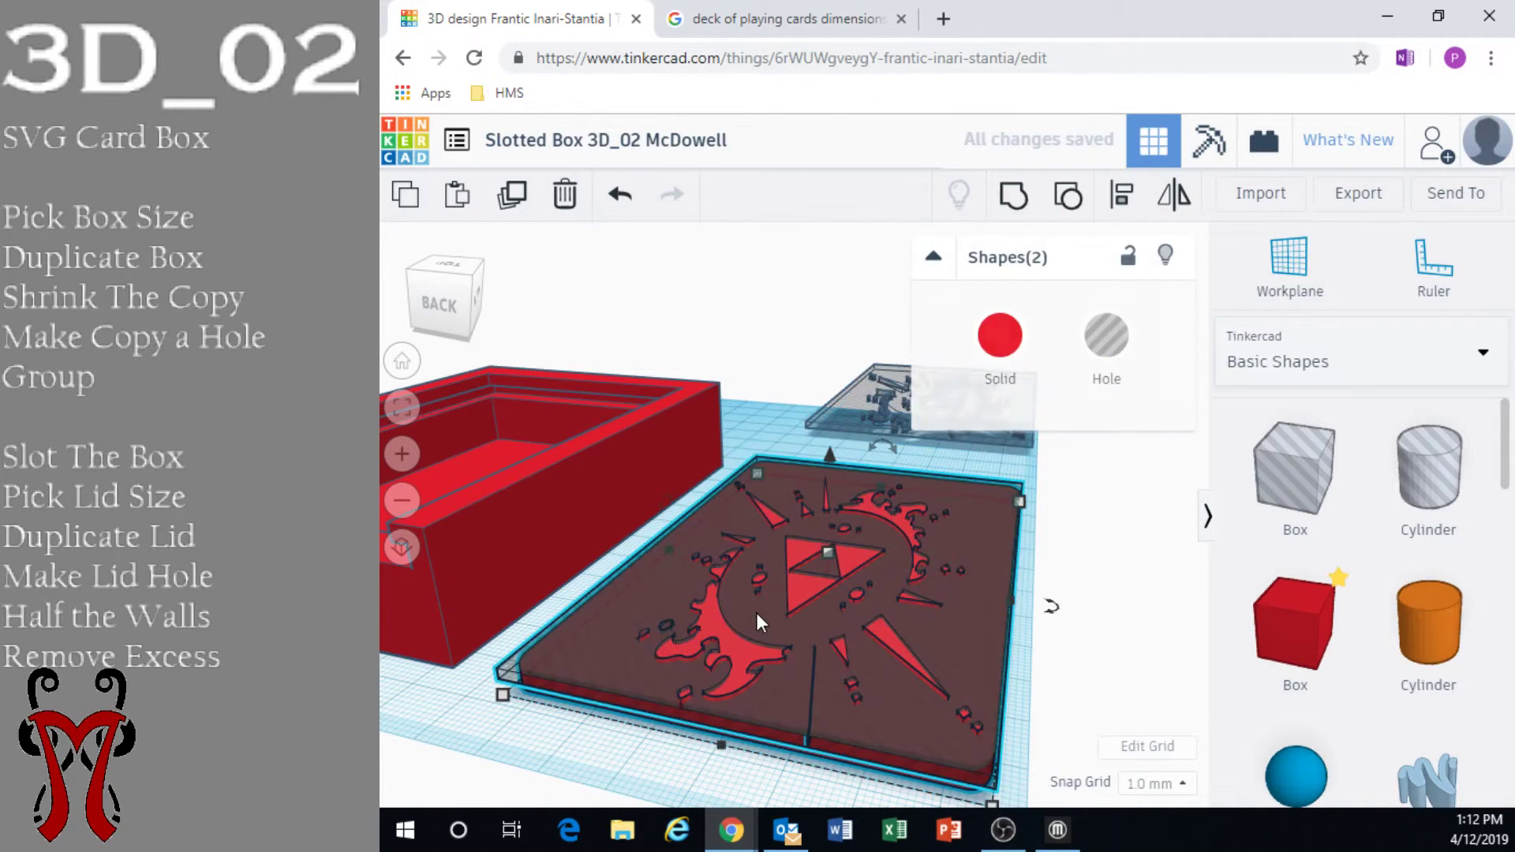
{"action": "left_click", "coordinate": [1013, 195]}
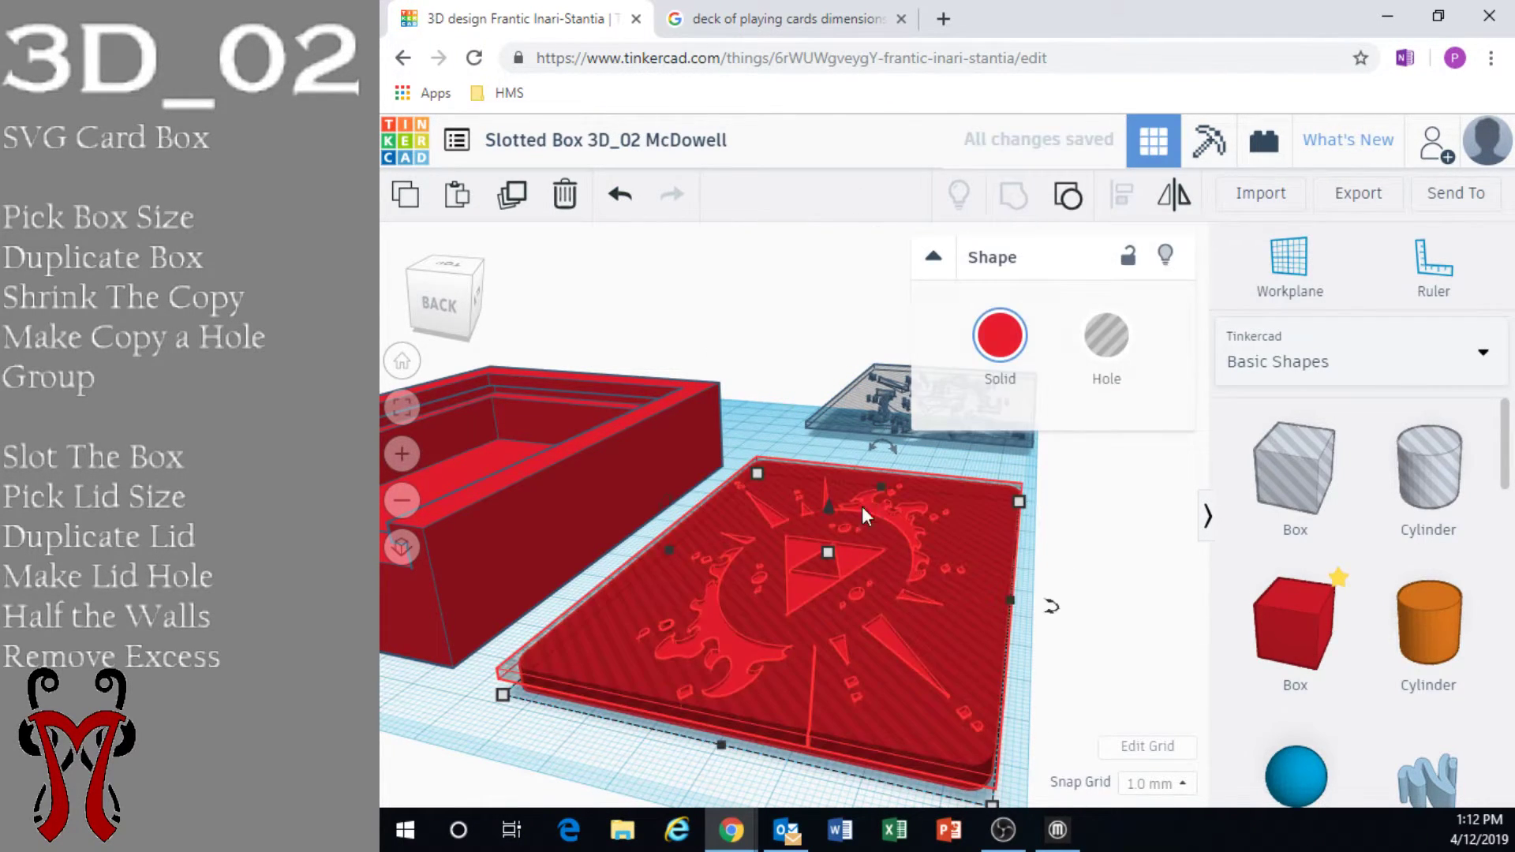
{"action": "right_click_drag", "start_coordinate": [974, 618], "coordinate": [627, 524]}
{"action": "scroll", "coordinate": [826, 620], "scroll_direction": "up", "scroll_amount": 5}
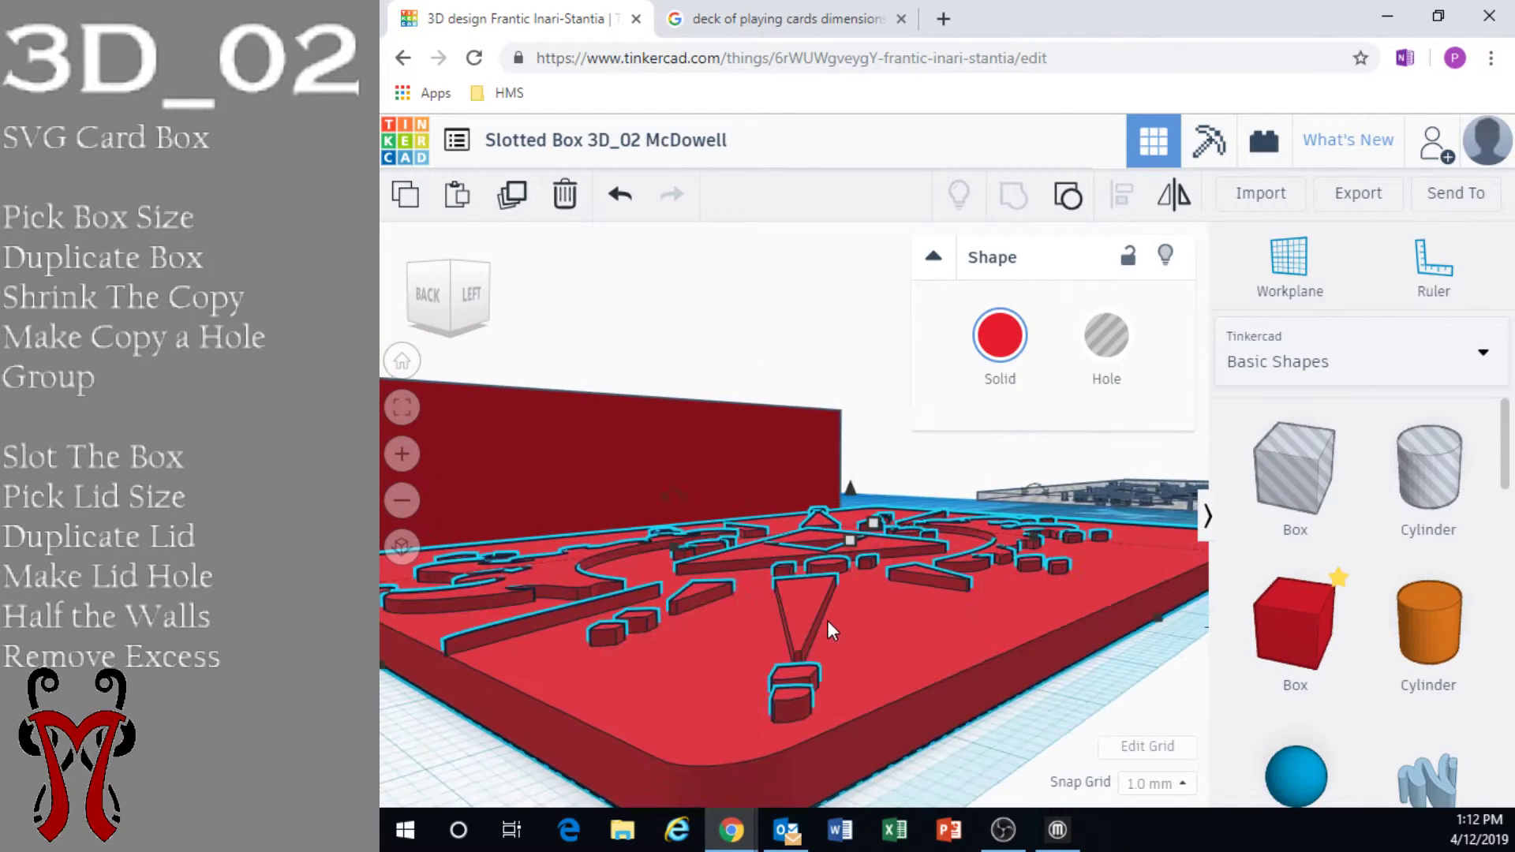
{"action": "scroll", "coordinate": [747, 617], "scroll_direction": "down", "scroll_amount": 5}
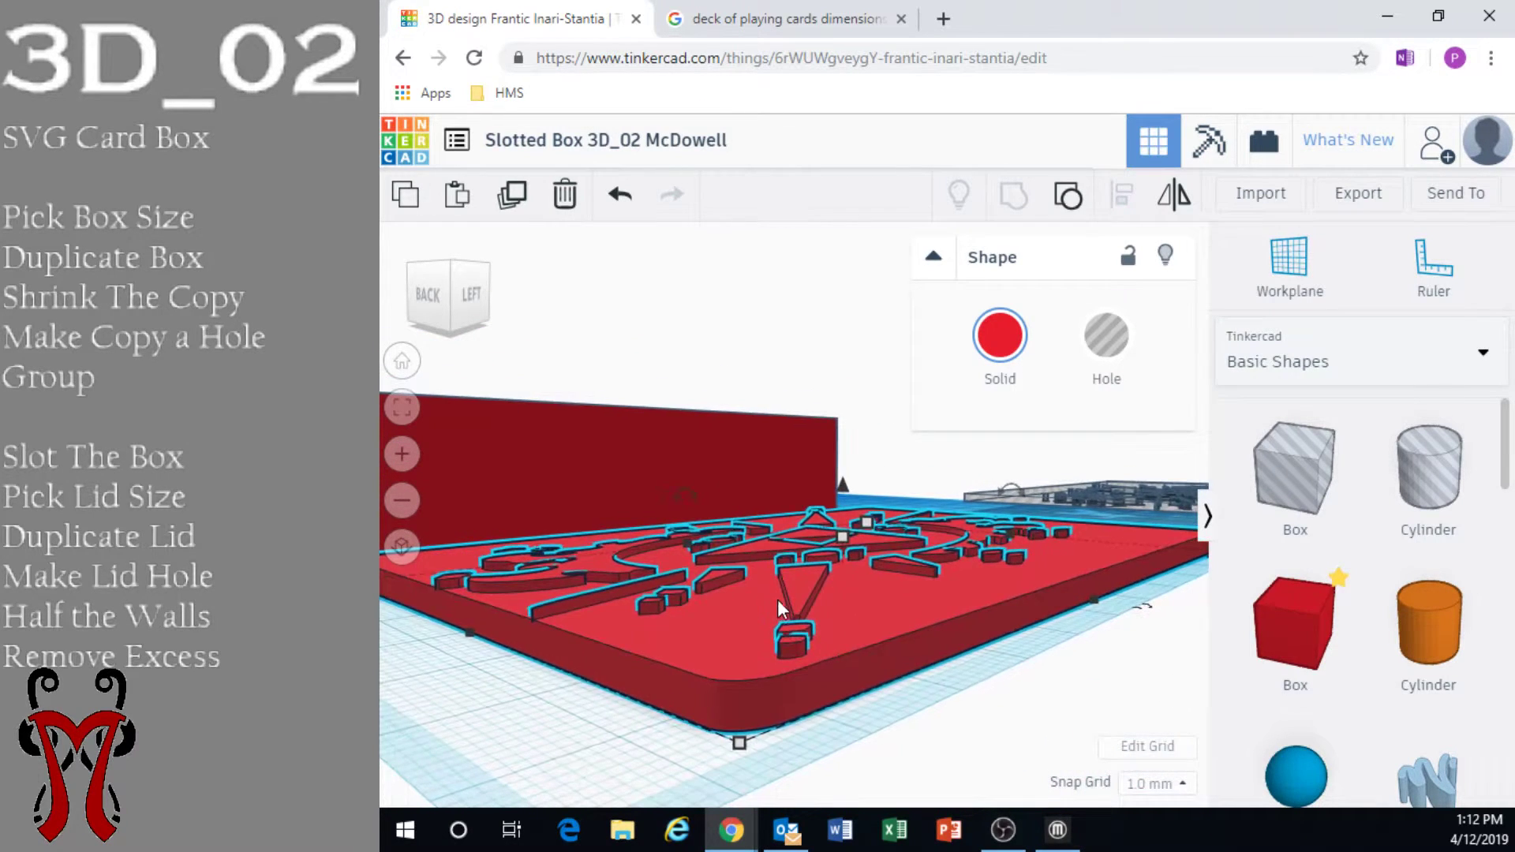
{"action": "key", "text": "ctrl+z"}
{"action": "scroll", "coordinate": [838, 624], "scroll_direction": "down", "scroll_amount": 2}
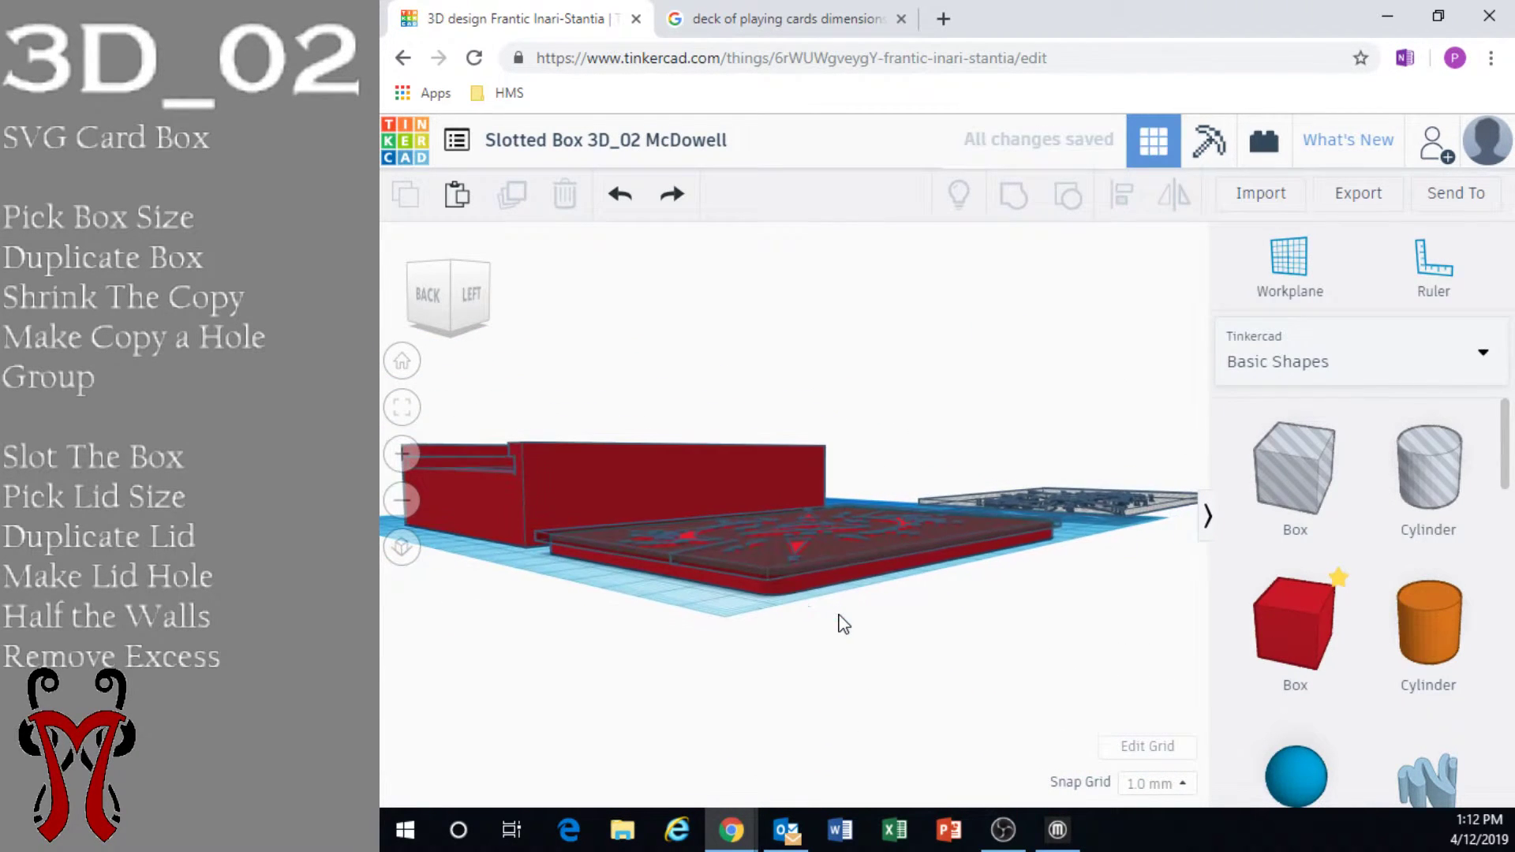
Duplicate the plain lid and move the copy aside, past the spare emblem hole
{"action": "left_click", "coordinate": [802, 587]}
{"action": "left_click", "coordinate": [512, 194]}
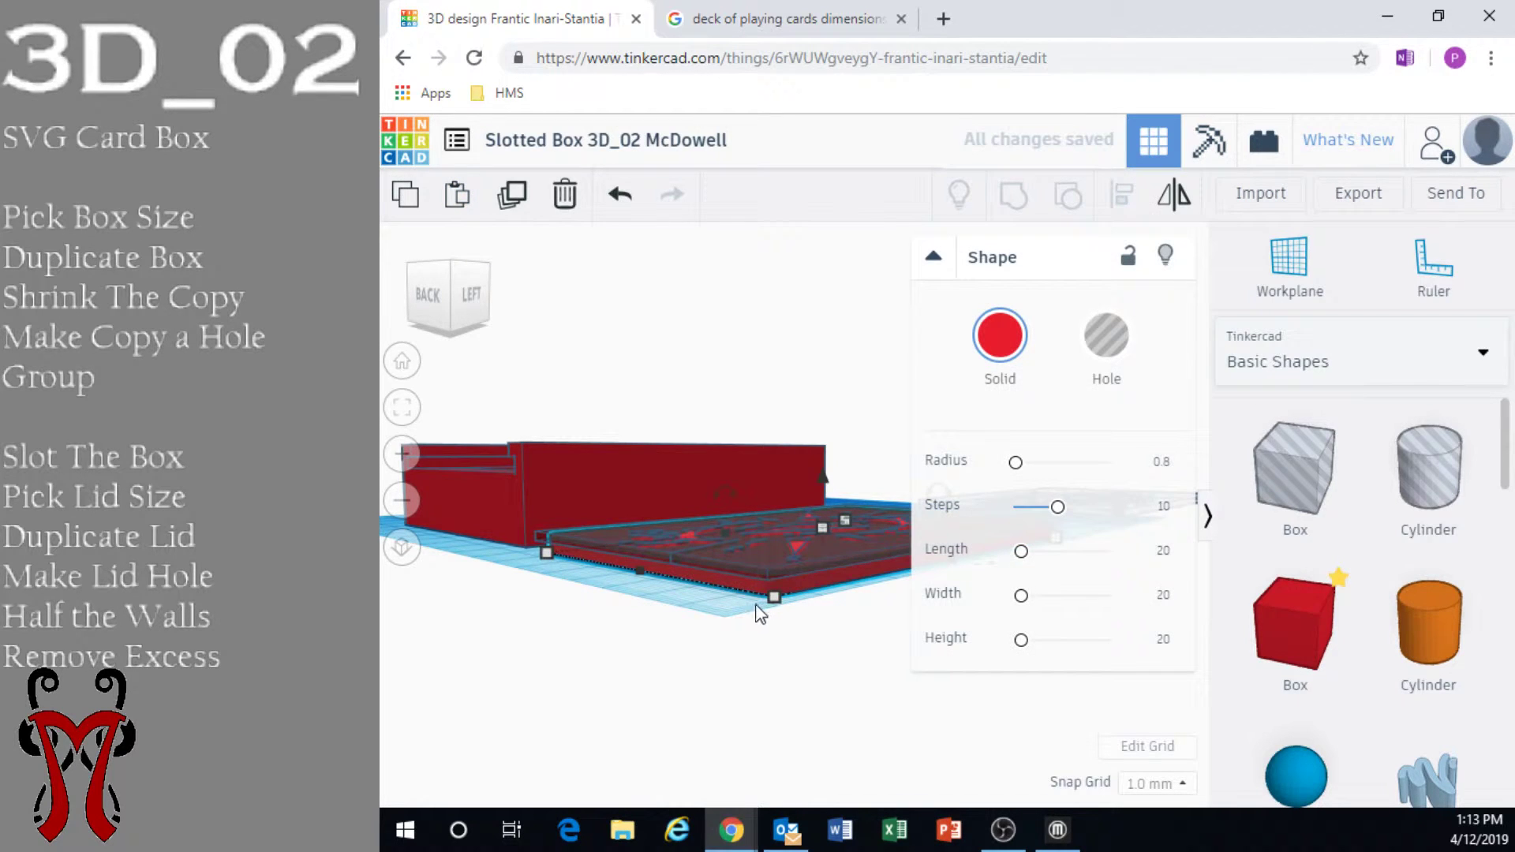
{"action": "left_click_drag", "start_coordinate": [745, 585], "coordinate": [1190, 509]}
Group the original lid with its emblem hole to carve the design, and move the finished lid behind the box
{"action": "right_click_drag", "start_coordinate": [985, 698], "coordinate": [945, 771]}
{"action": "left_click_drag", "start_coordinate": [949, 780], "coordinate": [978, 566]}
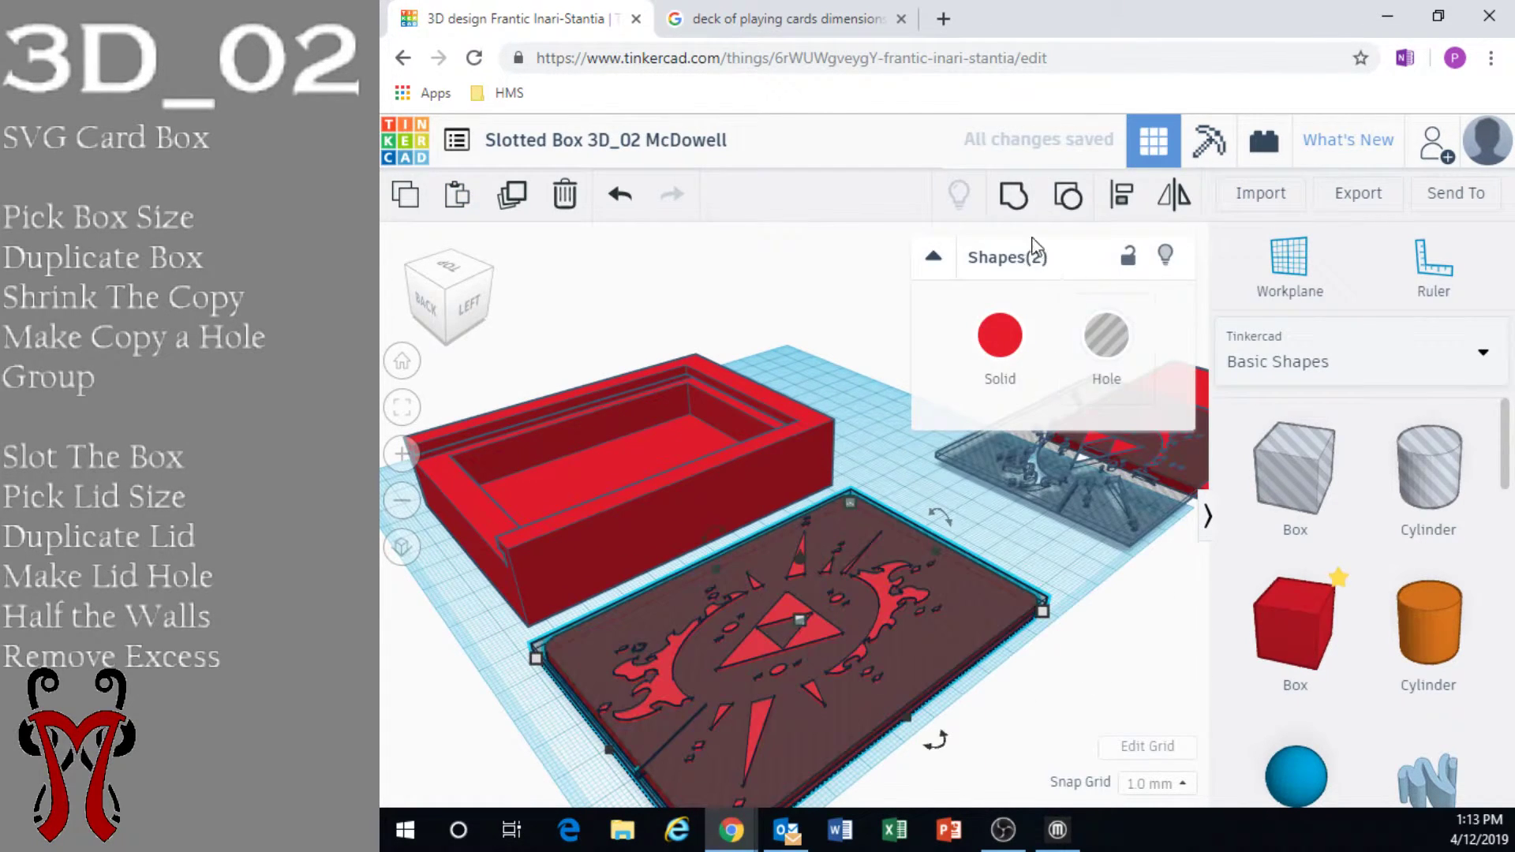
{"action": "left_click", "coordinate": [1013, 196]}
{"action": "left_click_drag", "start_coordinate": [835, 689], "coordinate": [906, 418]}
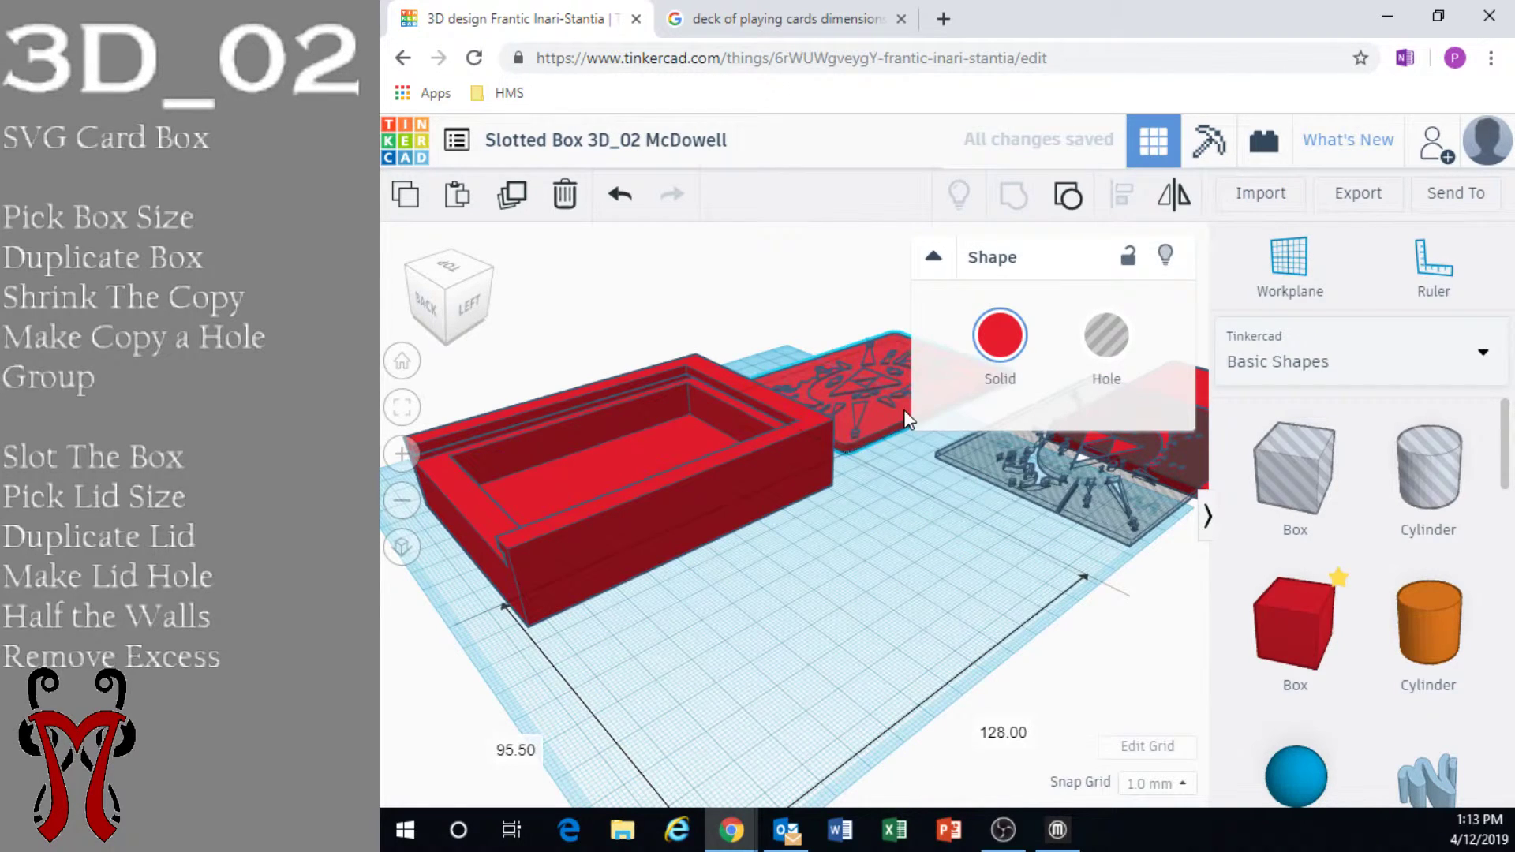
{"action": "left_click", "coordinate": [995, 635]}
{"action": "right_click_drag", "start_coordinate": [997, 636], "coordinate": [926, 682]}
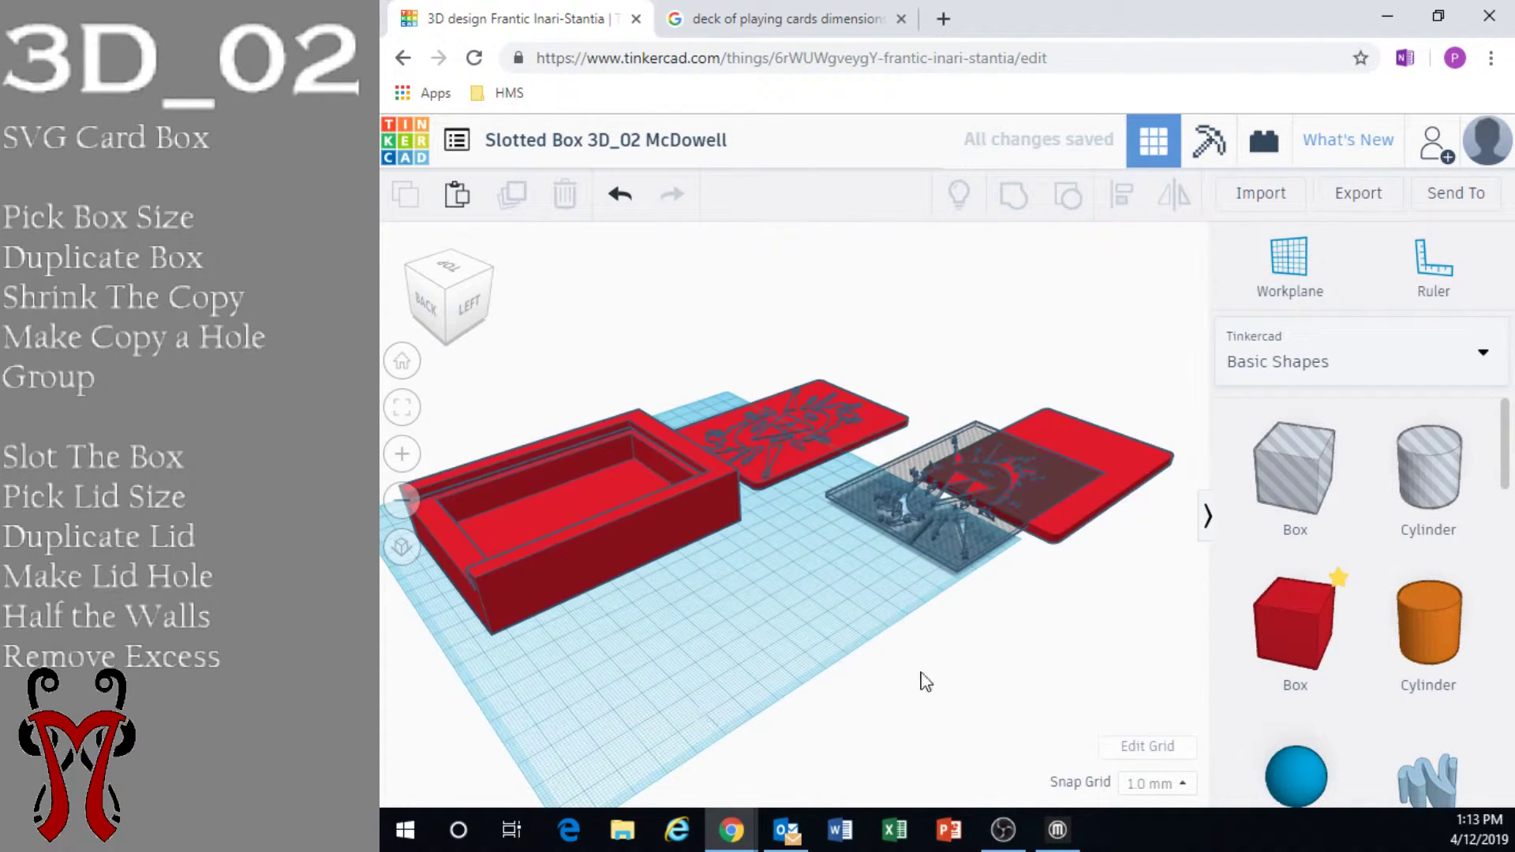
Move the spare emblem hole clear of the plain lid copy and make it solid
{"action": "middle_click_drag", "start_coordinate": [1004, 643], "coordinate": [719, 720]}
{"action": "left_click_drag", "start_coordinate": [817, 557], "coordinate": [726, 653]}
{"action": "left_click", "coordinate": [1000, 336]}
{"action": "right_click_drag", "start_coordinate": [991, 710], "coordinate": [1046, 639]}
{"action": "scroll", "coordinate": [995, 692], "scroll_direction": "up", "scroll_amount": 2}
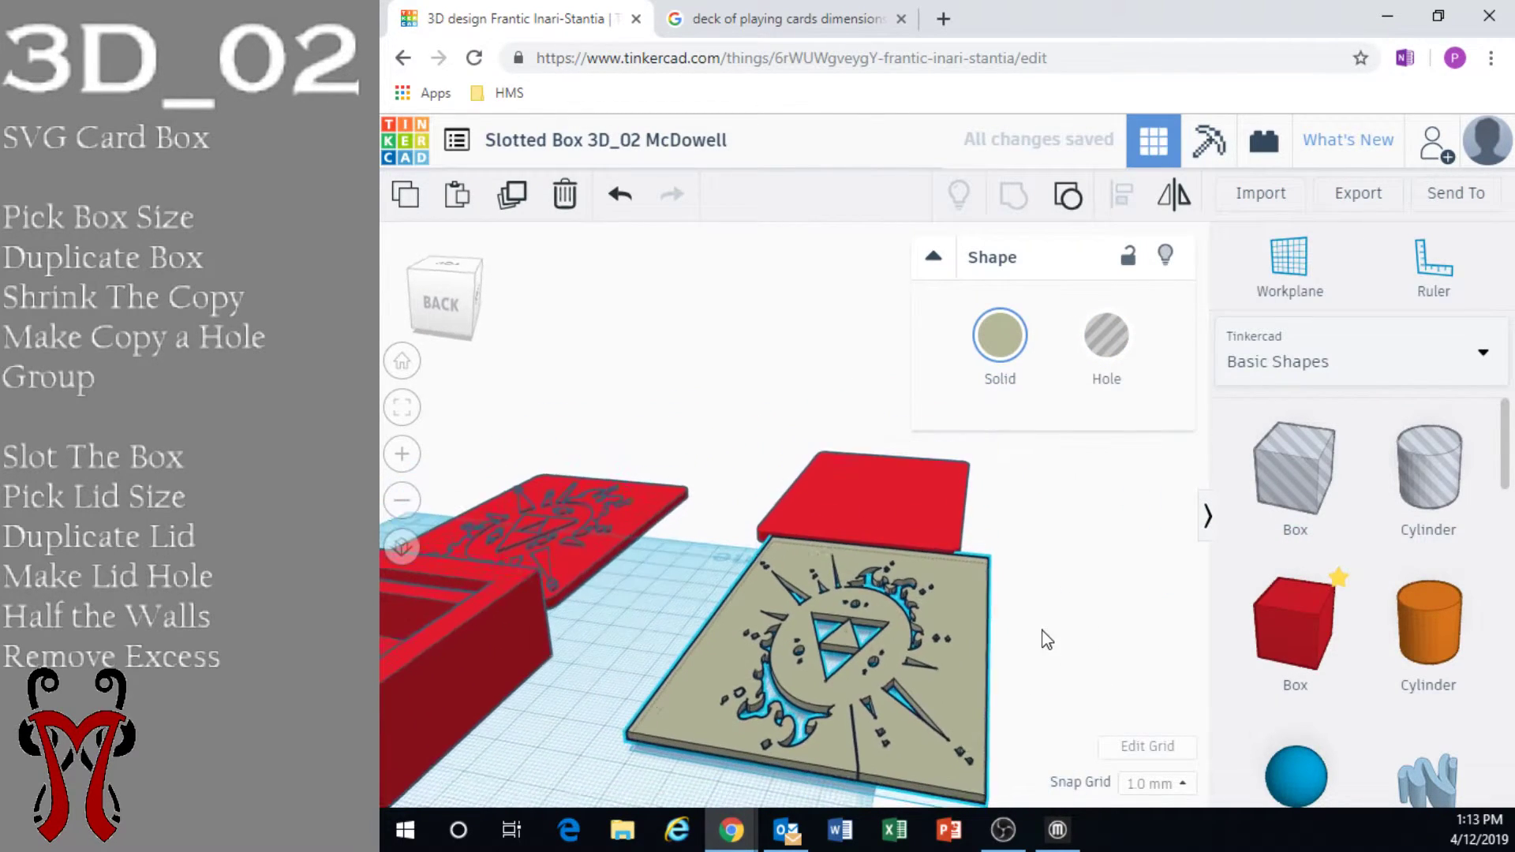
Place a solid box over the spare emblem plate's edge and stretch it to about 51 mm wide
{"action": "left_click_drag", "start_coordinate": [1294, 623], "coordinate": [1089, 666]}
{"action": "right_click_drag", "start_coordinate": [1088, 666], "coordinate": [880, 767]}
{"action": "left_click_drag", "start_coordinate": [881, 767], "coordinate": [722, 754]}
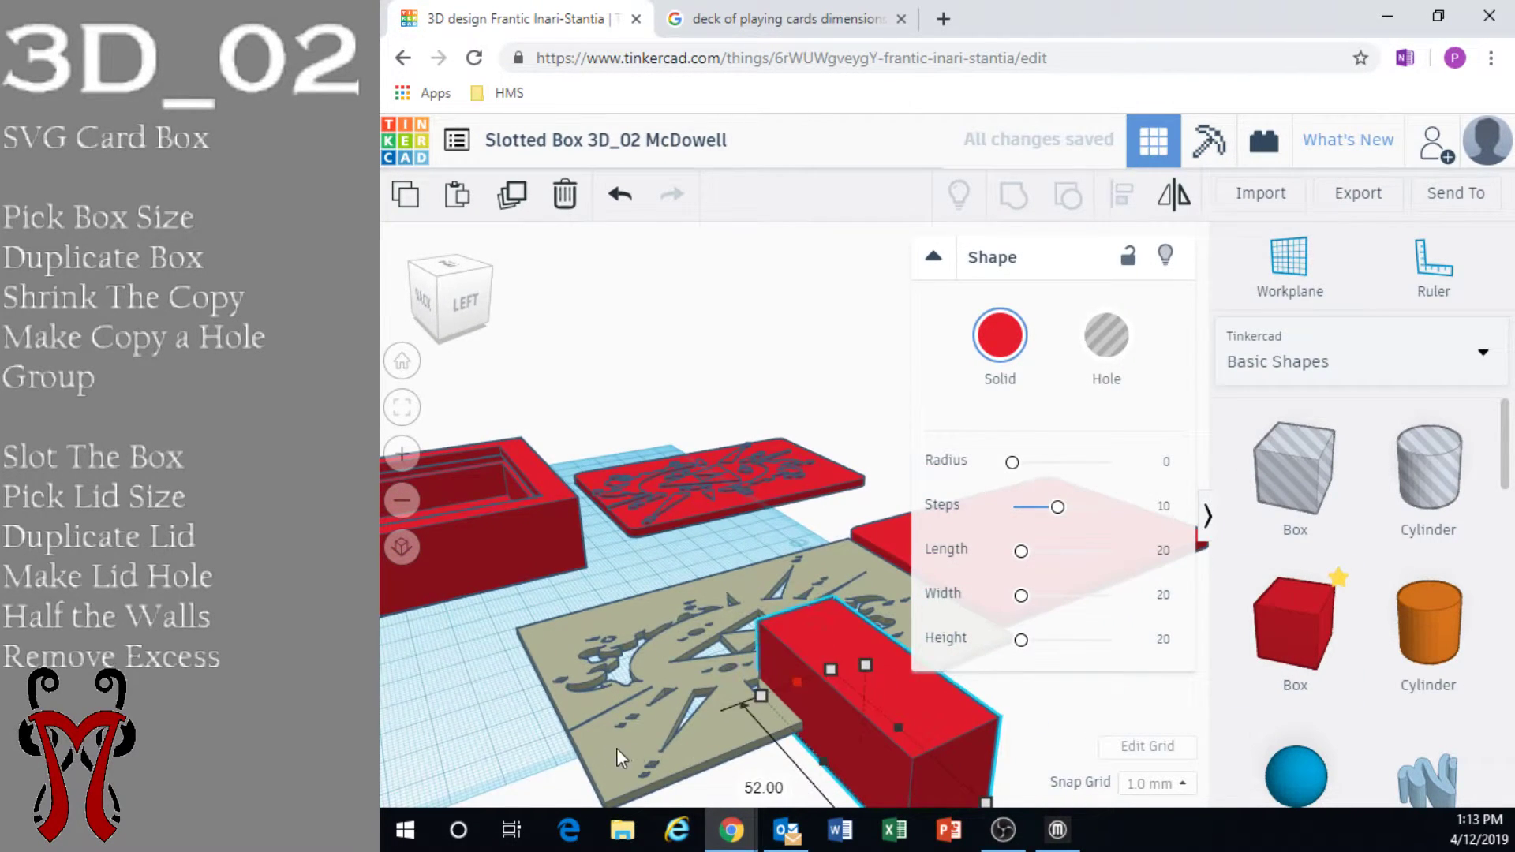
{"action": "right_click_drag", "start_coordinate": [879, 782], "coordinate": [806, 698]}
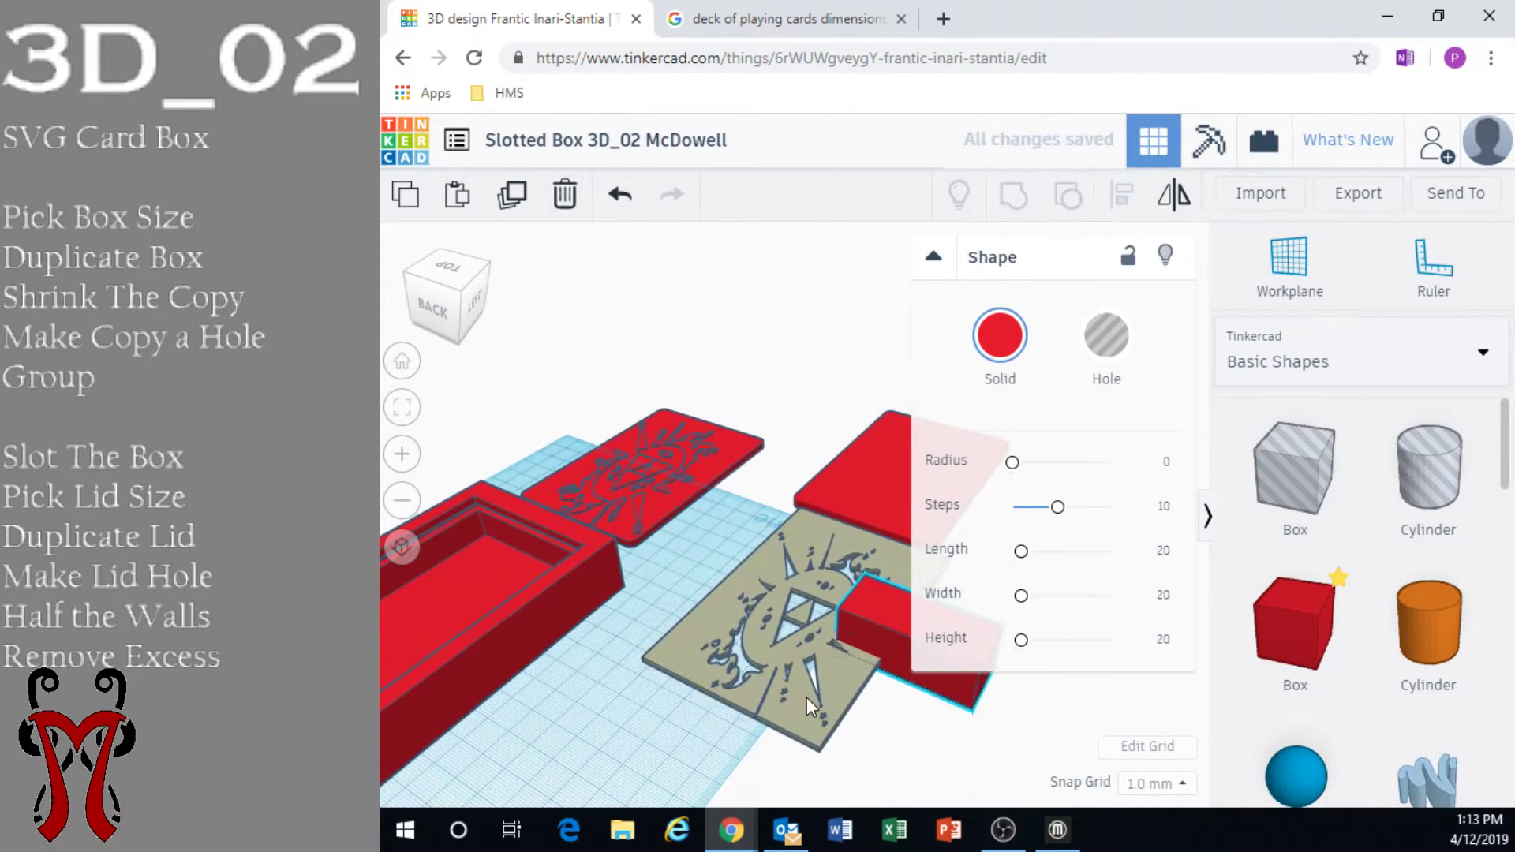
Check the emblem plate's dimensions and set the new box's length to 107 mm and width to 71 mm to match
{"action": "left_click", "coordinate": [806, 698]}
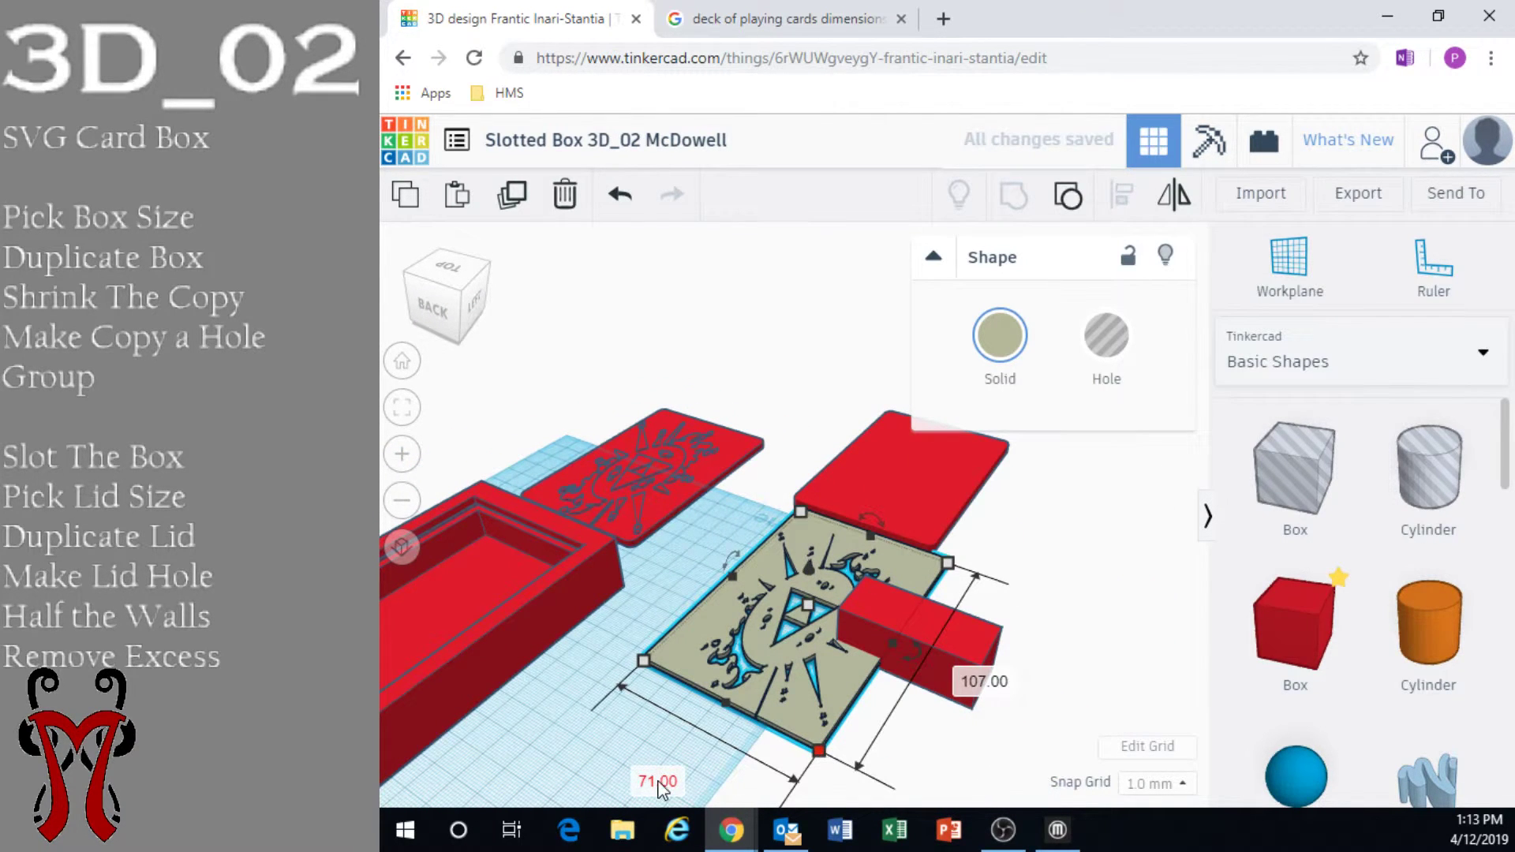
{"action": "left_click", "coordinate": [952, 652]}
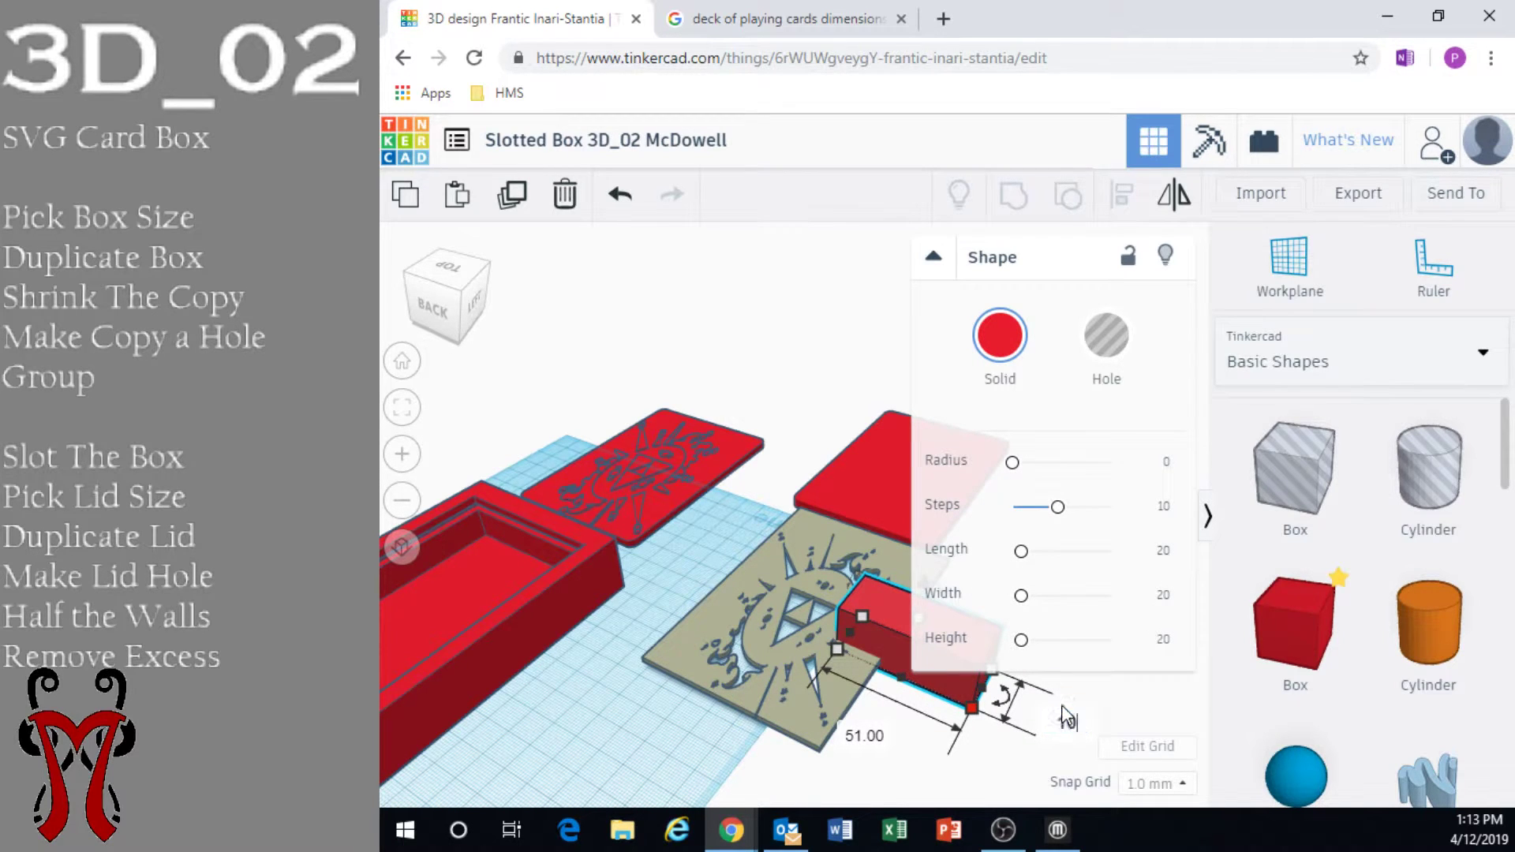
{"action": "key", "text": "Return"}
{"action": "scroll", "coordinate": [860, 746], "scroll_direction": "down", "scroll_amount": 4}
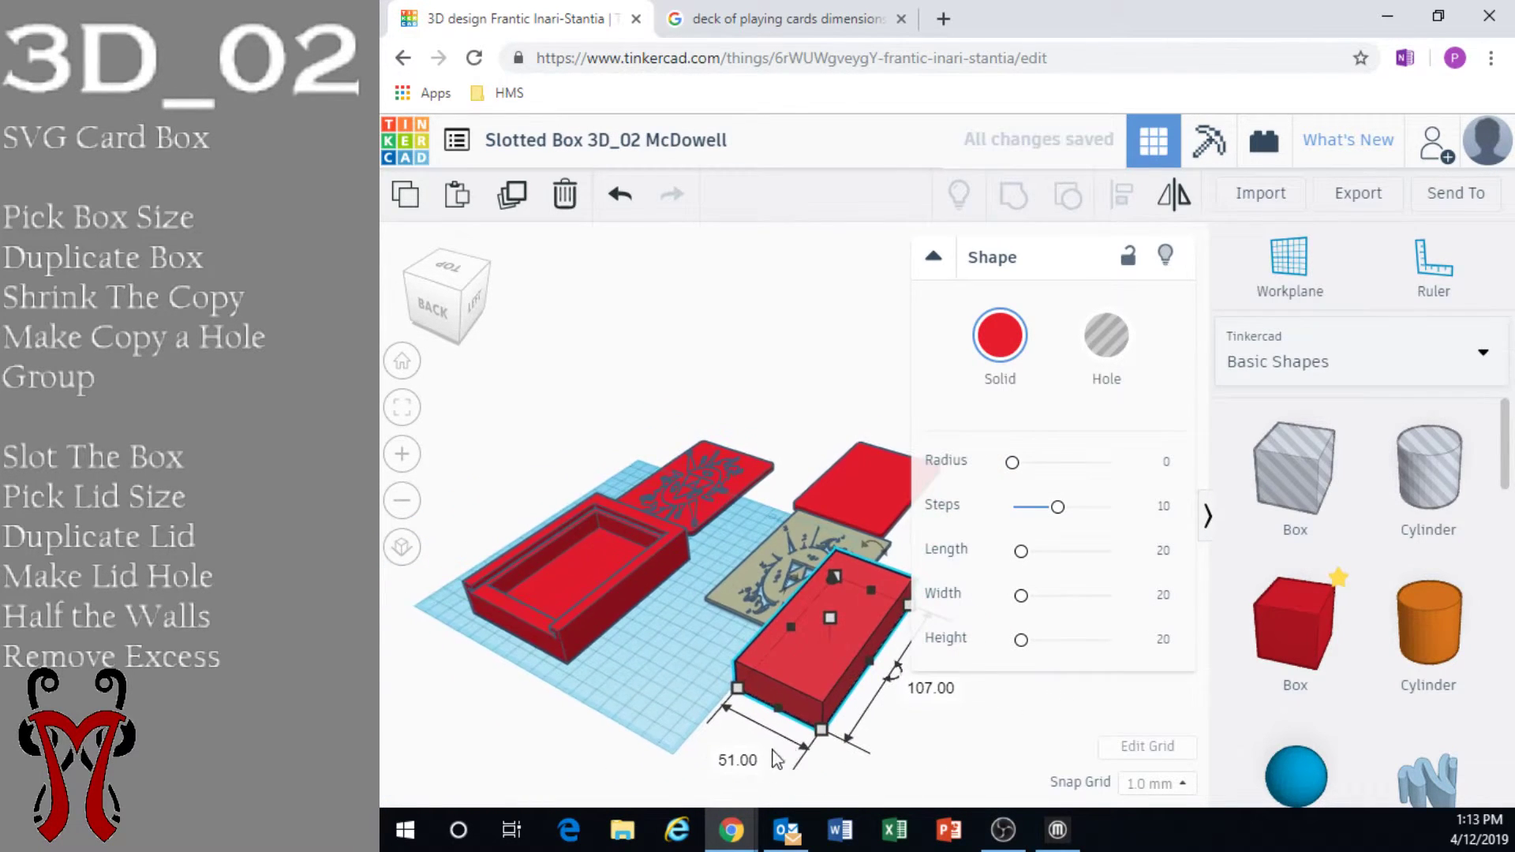
{"action": "middle_click_drag", "start_coordinate": [808, 584], "coordinate": [809, 561]}
{"action": "left_click", "coordinate": [933, 258]}
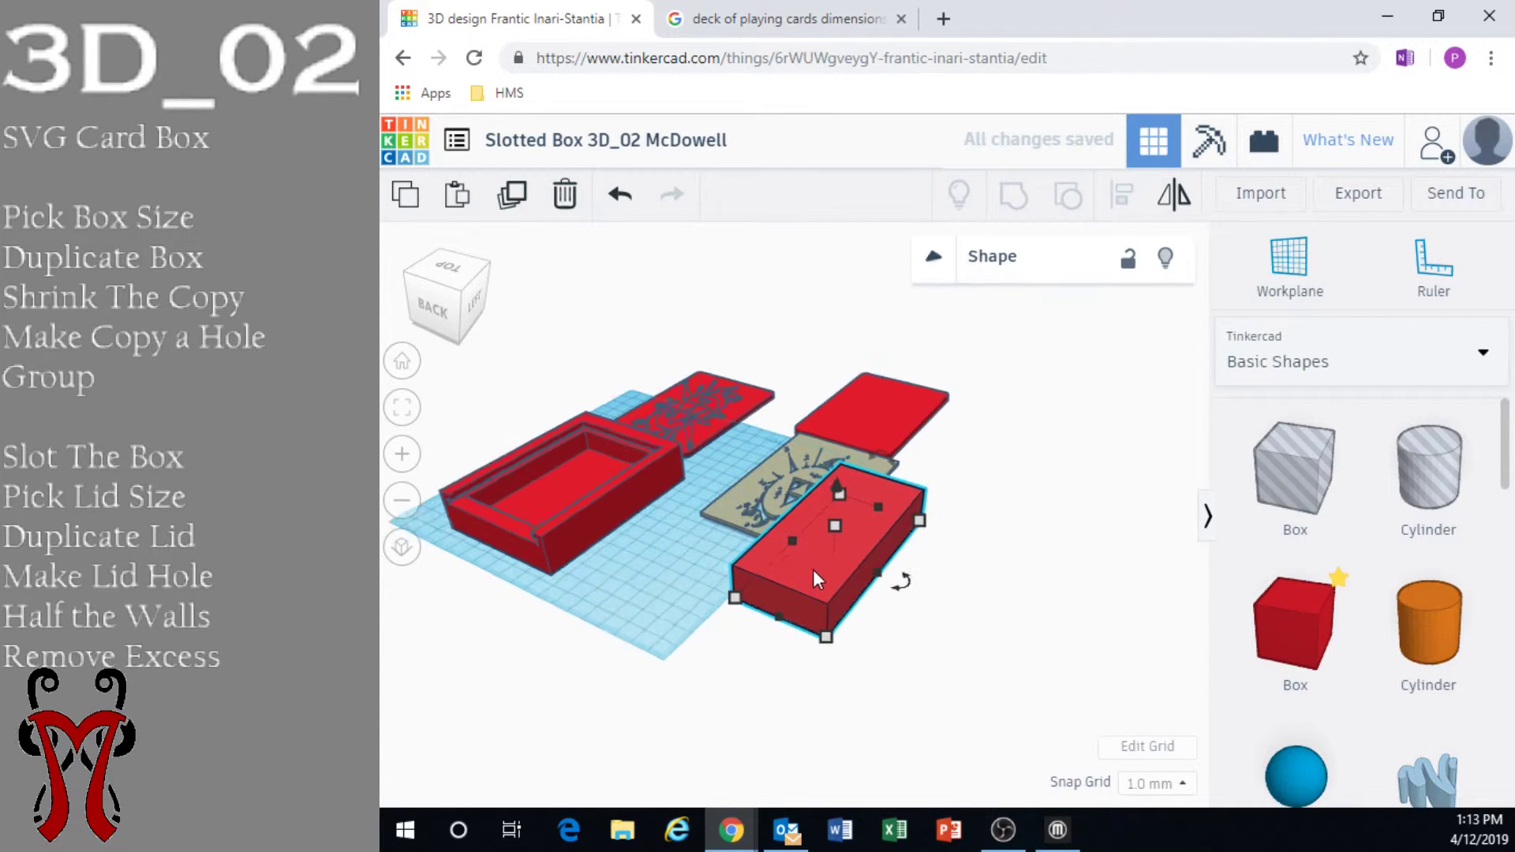
{"action": "scroll", "coordinate": [813, 569], "scroll_direction": "up", "scroll_amount": 3}
{"action": "scroll", "coordinate": [740, 676], "scroll_direction": "down", "scroll_amount": 4}
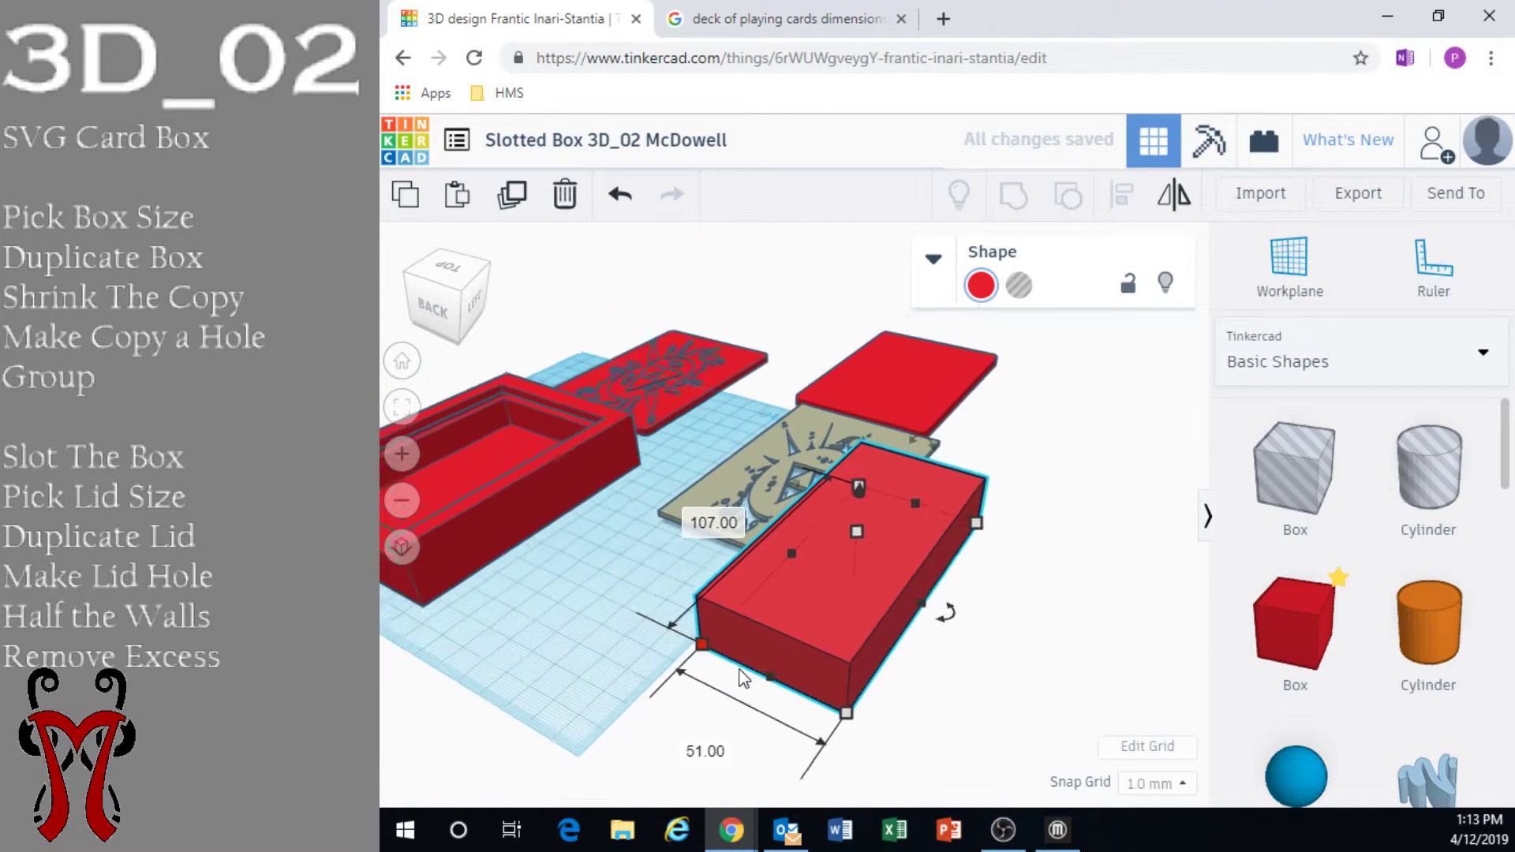
{"action": "scroll", "coordinate": [749, 609], "scroll_direction": "up", "scroll_amount": 2}
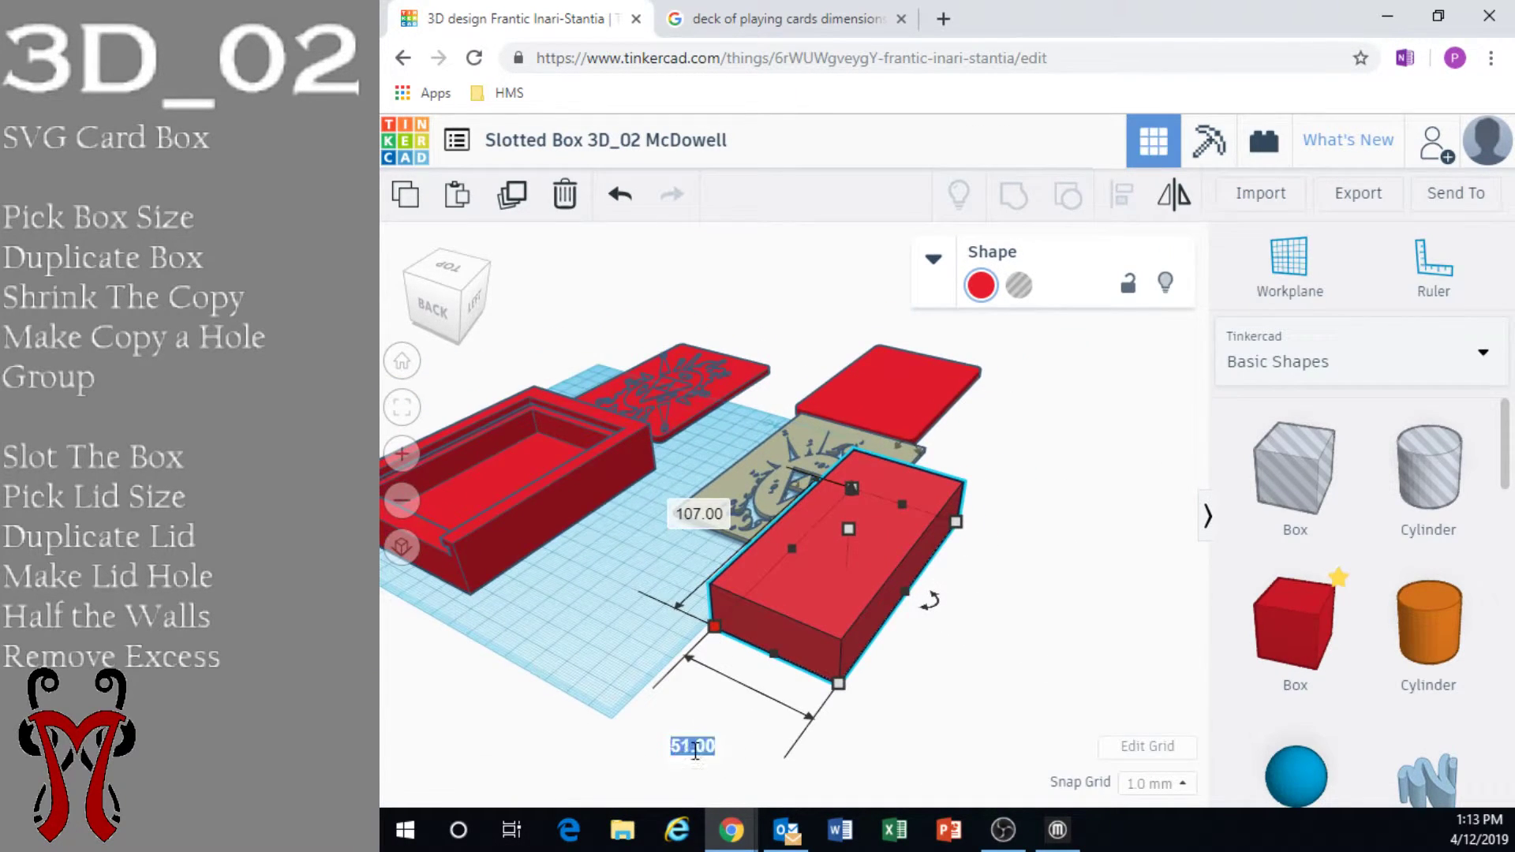
{"action": "key", "text": "Return"}
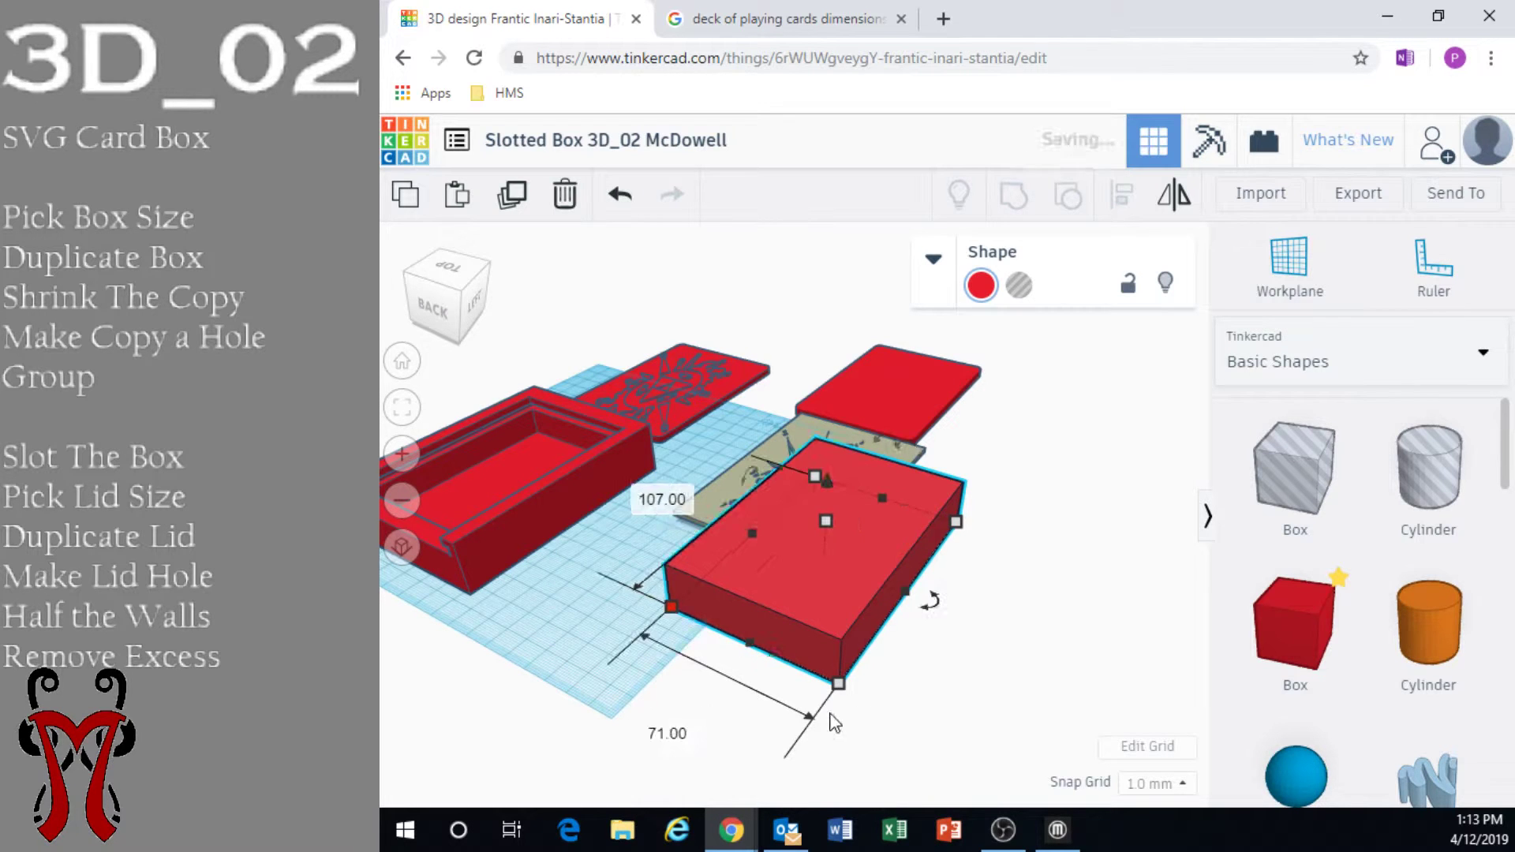
Move the new box over the emblem plate and align both by their centres across the width
{"action": "left_click", "coordinate": [893, 735]}
{"action": "right_click_drag", "start_coordinate": [892, 735], "coordinate": [1034, 749]}
{"action": "mouse_move", "coordinate": [759, 527]}
{"action": "left_mouse_down"}
{"action": "mouse_move", "coordinate": [716, 562]}
{"action": "mouse_move", "coordinate": [802, 620]}
{"action": "mouse_move", "coordinate": [778, 595]}
{"action": "left_mouse_up"}
{"action": "mouse_move", "coordinate": [710, 513]}
{"action": "left_mouse_down"}
{"action": "mouse_move", "coordinate": [935, 734]}
{"action": "mouse_move", "coordinate": [947, 704]}
{"action": "left_mouse_up"}
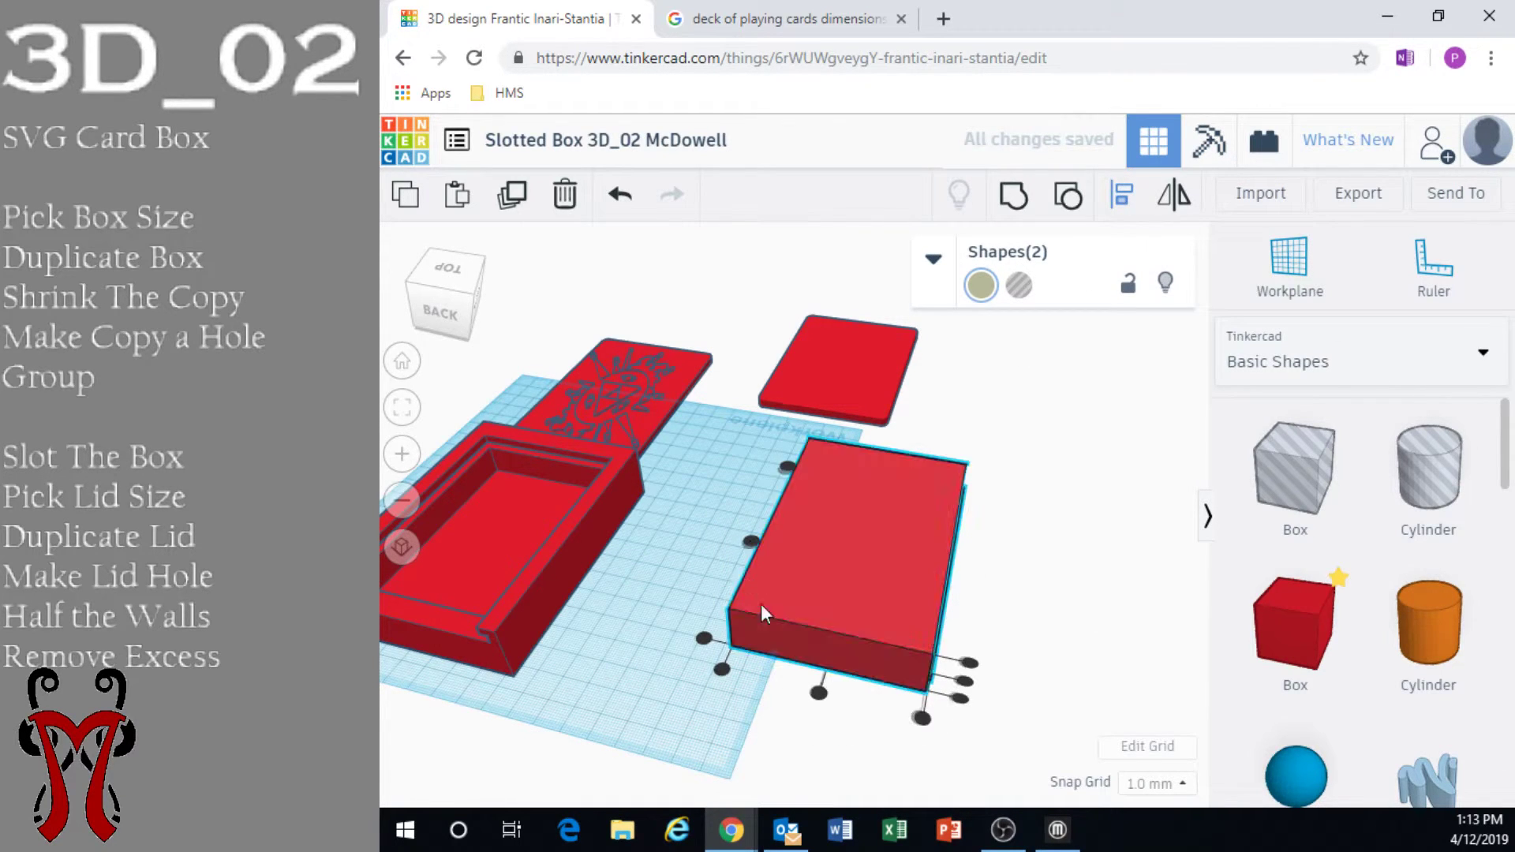
{"action": "left_click", "coordinate": [819, 693]}
{"action": "left_click", "coordinate": [977, 568]}
Raise the emblem plate to the new box's top face and convert it to a hole 10 mm tall
{"action": "right_click_drag", "start_coordinate": [977, 568], "coordinate": [953, 540]}
{"action": "left_click_drag", "start_coordinate": [766, 491], "coordinate": [766, 447]}
{"action": "right_click_drag", "start_coordinate": [765, 447], "coordinate": [981, 292]}
{"action": "left_click", "coordinate": [1017, 285]}
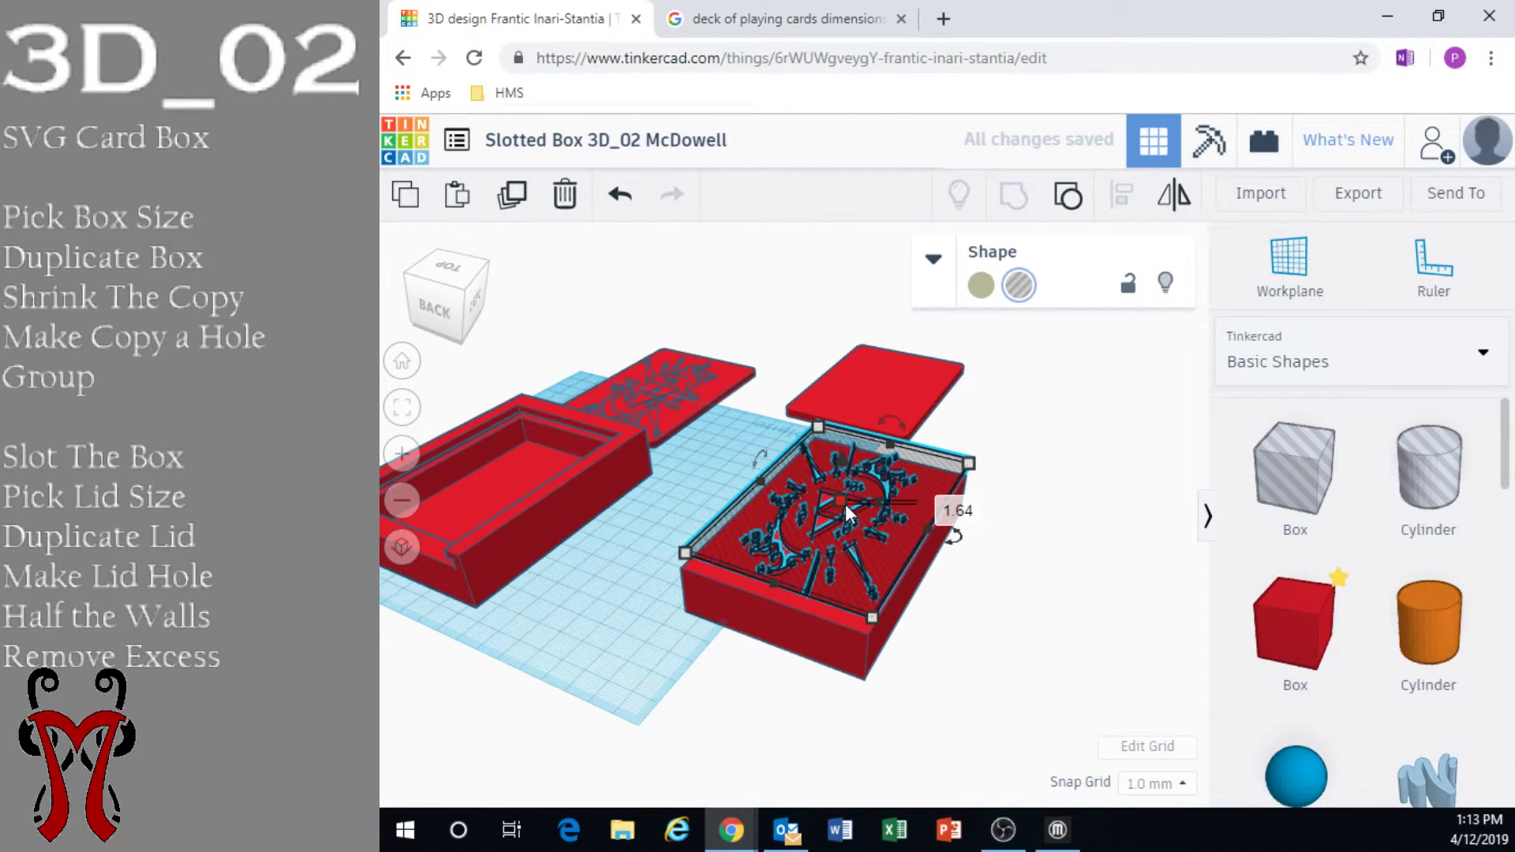
{"action": "left_click_drag", "start_coordinate": [840, 497], "coordinate": [842, 478]}
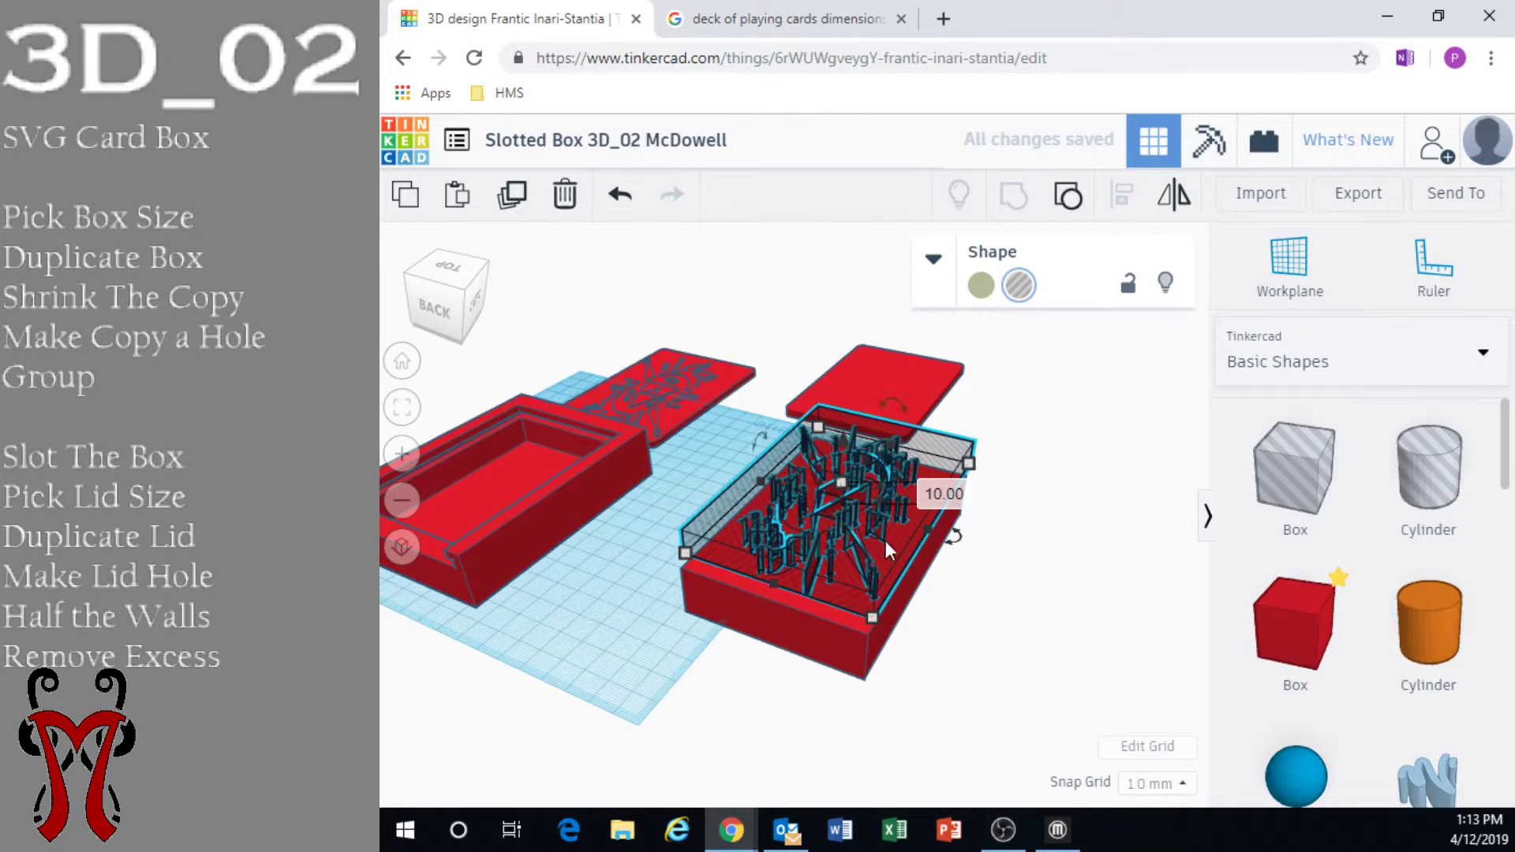
Lower the emblem hole into the new box's top and nudge it lengthwise into line with the box
{"action": "right_click_drag", "start_coordinate": [886, 542], "coordinate": [782, 380]}
{"action": "left_click_drag", "start_coordinate": [790, 361], "coordinate": [794, 399]}
{"action": "right_click_drag", "start_coordinate": [828, 505], "coordinate": [1002, 644]}
{"action": "key", "text": "Down"}
{"action": "key", "text": "Down"}
{"action": "key", "text": "Down"}
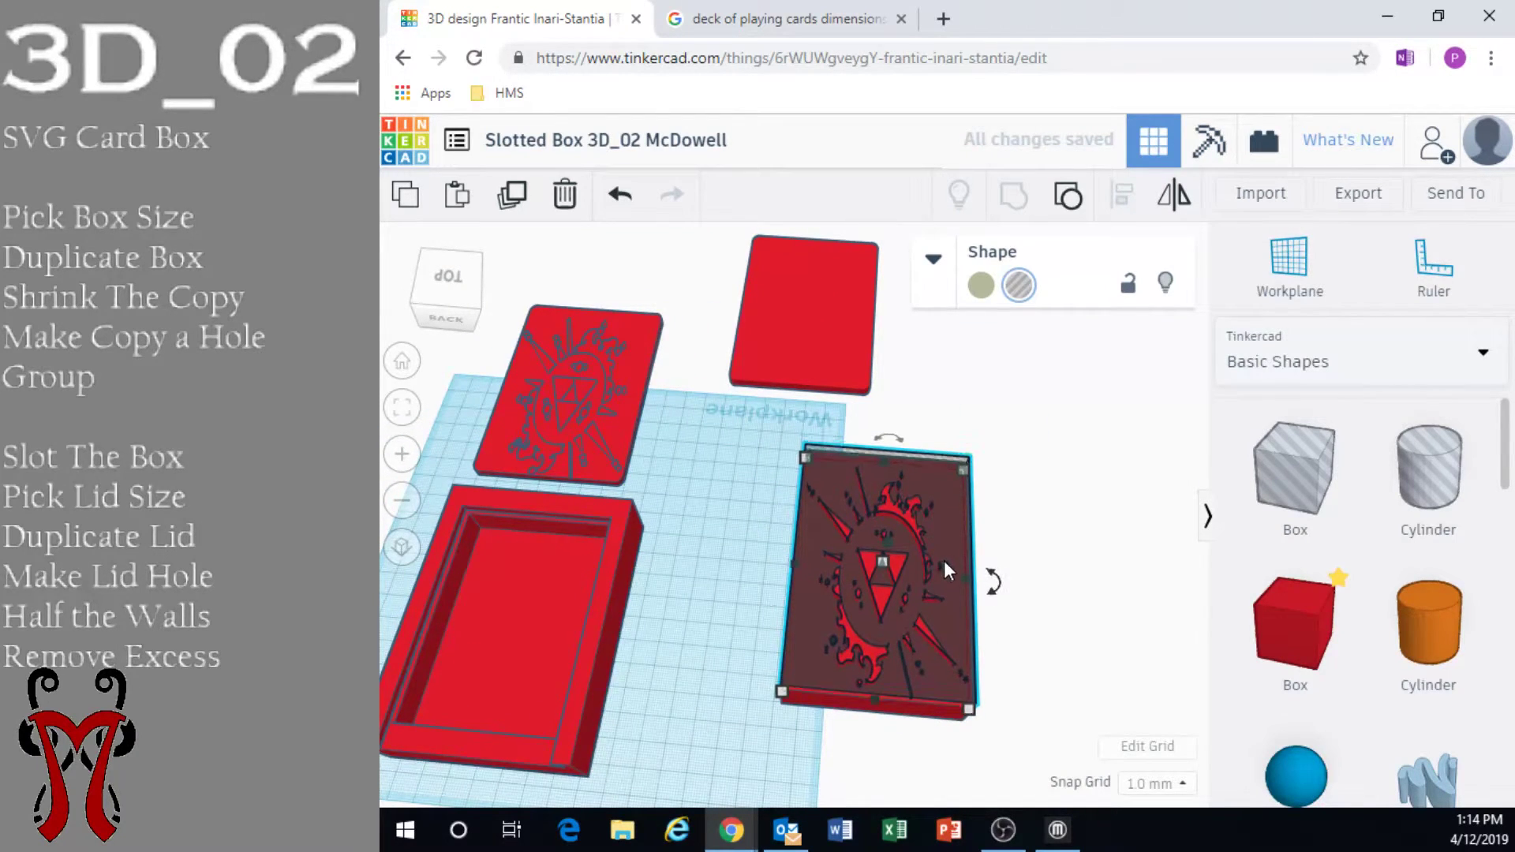
Group the emblem hole with the new box to cut the emblem plate's shape out of its top
{"action": "mouse_move", "coordinate": [905, 604]}
{"action": "right_mouse_down"}
{"action": "mouse_move", "coordinate": [683, 546]}
{"action": "mouse_move", "coordinate": [756, 548]}
{"action": "mouse_move", "coordinate": [665, 652]}
{"action": "mouse_move", "coordinate": [855, 650]}
{"action": "mouse_move", "coordinate": [822, 559]}
{"action": "mouse_move", "coordinate": [847, 604]}
{"action": "mouse_move", "coordinate": [914, 554]}
{"action": "mouse_move", "coordinate": [884, 590]}
{"action": "right_mouse_up"}
{"action": "left_click", "coordinate": [755, 467], "text": "shift"}
{"action": "left_click", "coordinate": [1013, 195]}
{"action": "scroll", "coordinate": [883, 590], "scroll_direction": "up", "scroll_amount": 2}
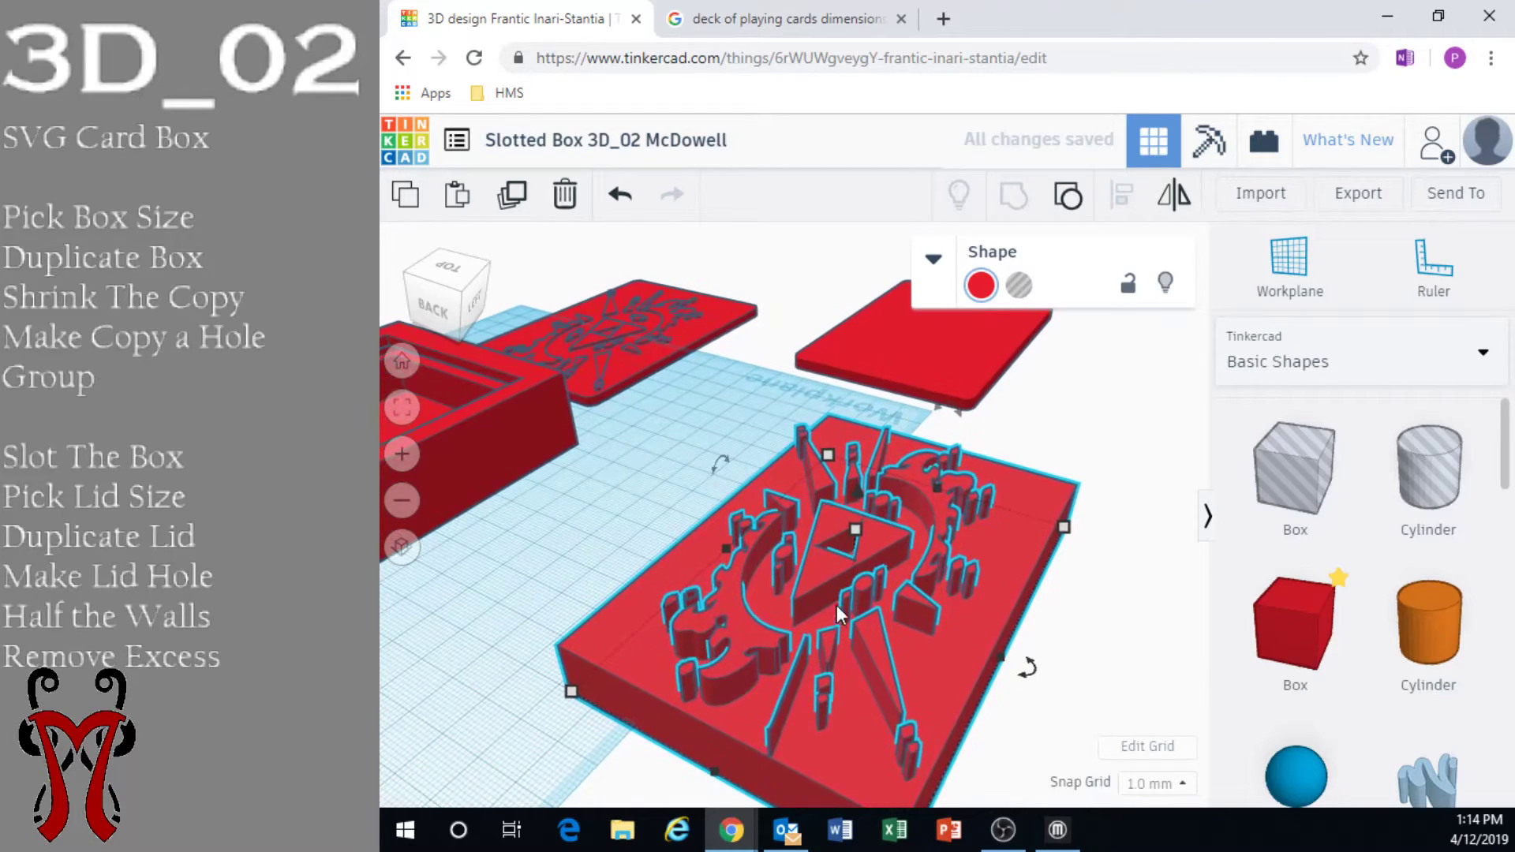
Cover the base below the raised emblem with a resized box hole and group them to isolate the emblem
{"action": "middle_click_drag", "start_coordinate": [836, 604], "coordinate": [816, 557]}
{"action": "left_click_drag", "start_coordinate": [1310, 488], "coordinate": [566, 670]}
{"action": "left_click_drag", "start_coordinate": [551, 593], "coordinate": [551, 621]}
{"action": "left_click_drag", "start_coordinate": [649, 662], "coordinate": [1065, 496]}
{"action": "left_click", "coordinate": [768, 518], "text": "shift"}
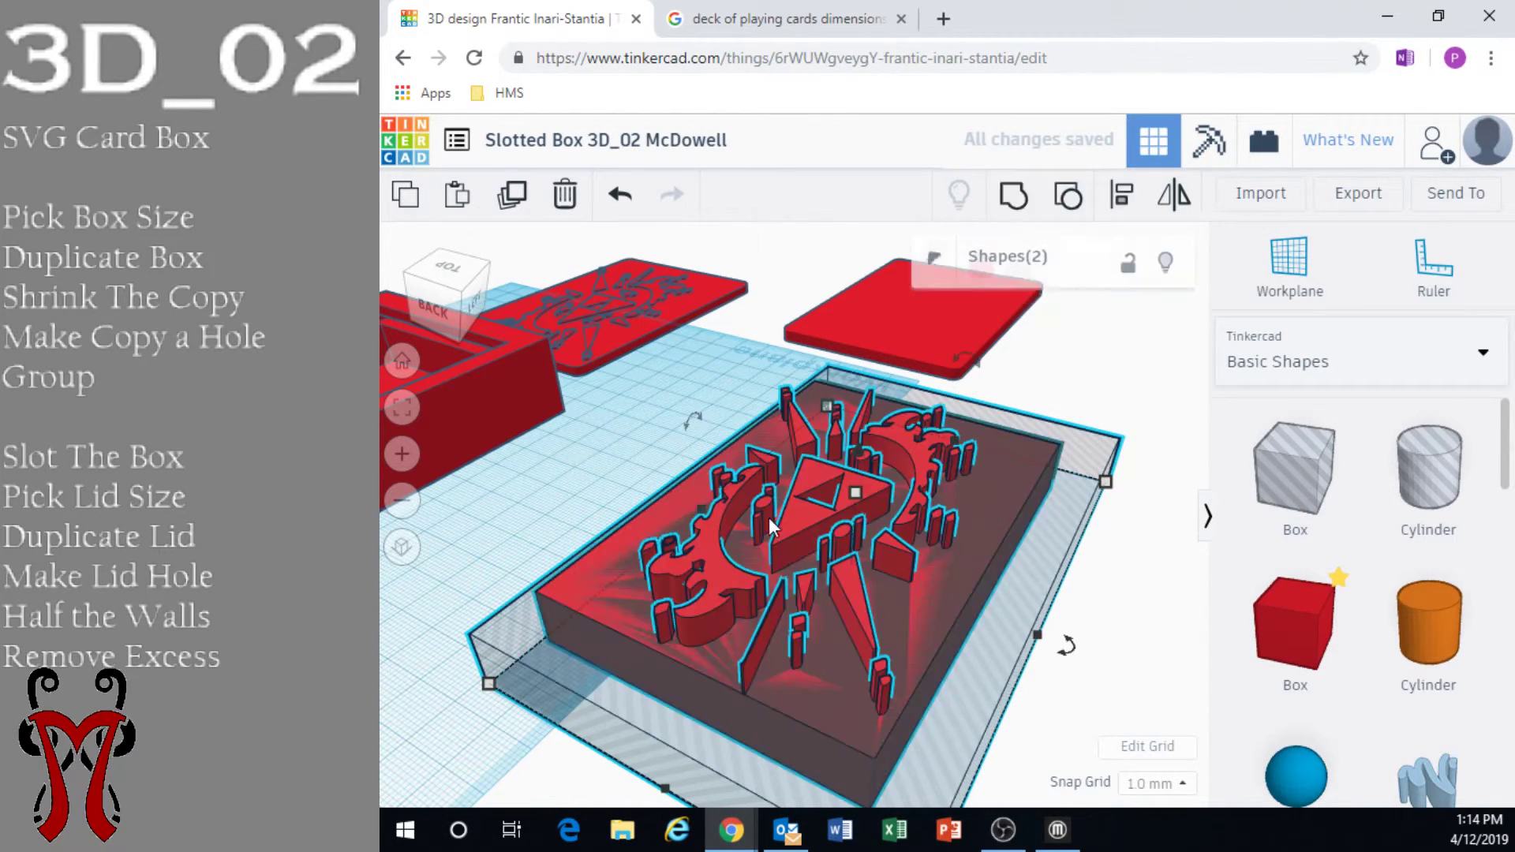
{"action": "left_click", "coordinate": [1017, 199]}
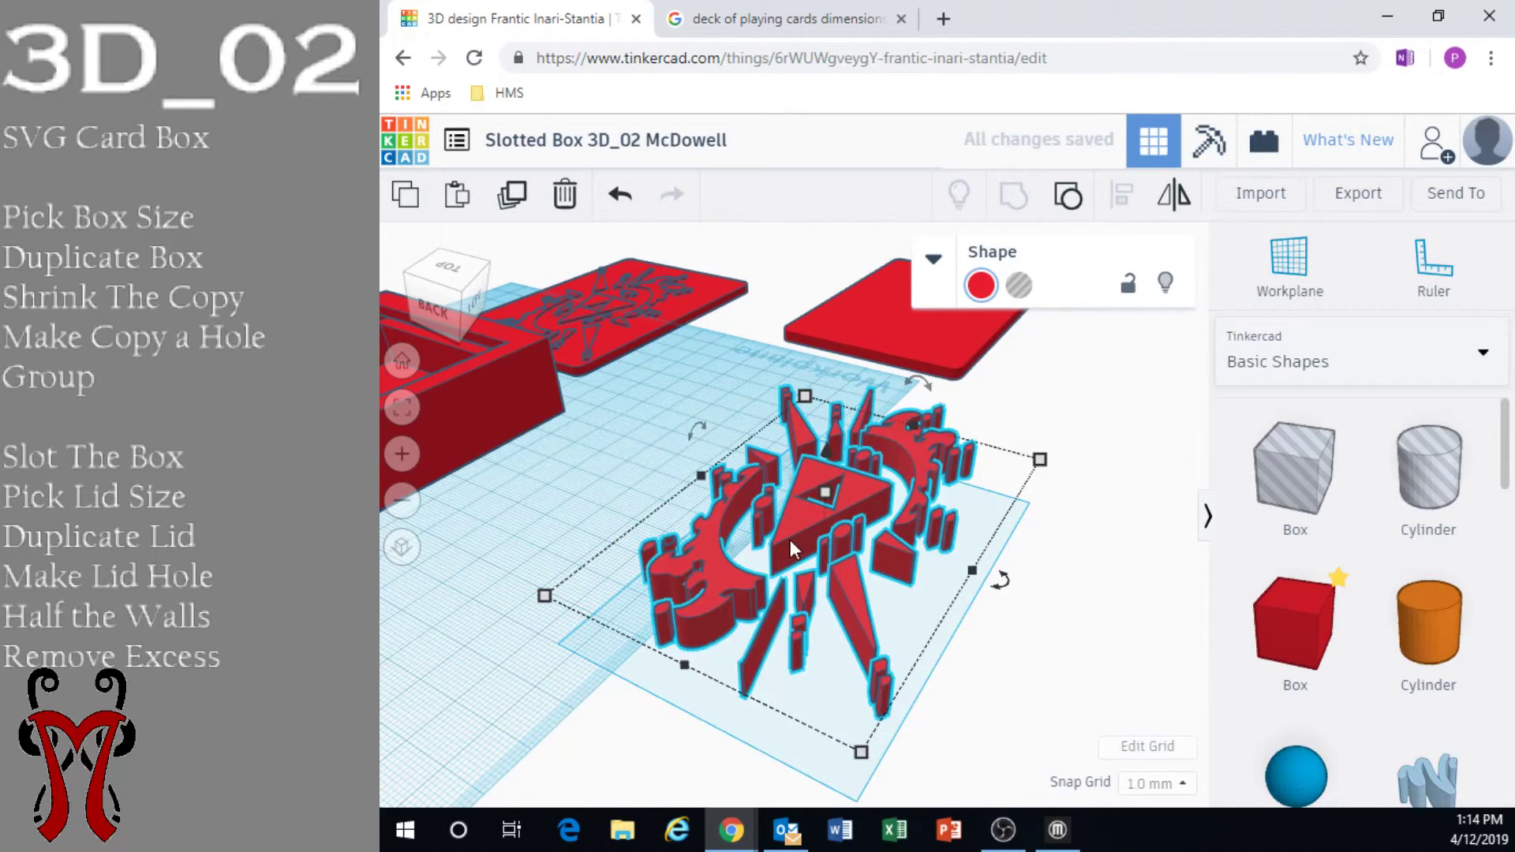
Convert the isolated emblem to a hole and move the plain lid onto the workplane beside the card box
{"action": "scroll", "coordinate": [791, 533], "scroll_direction": "up", "scroll_amount": 3}
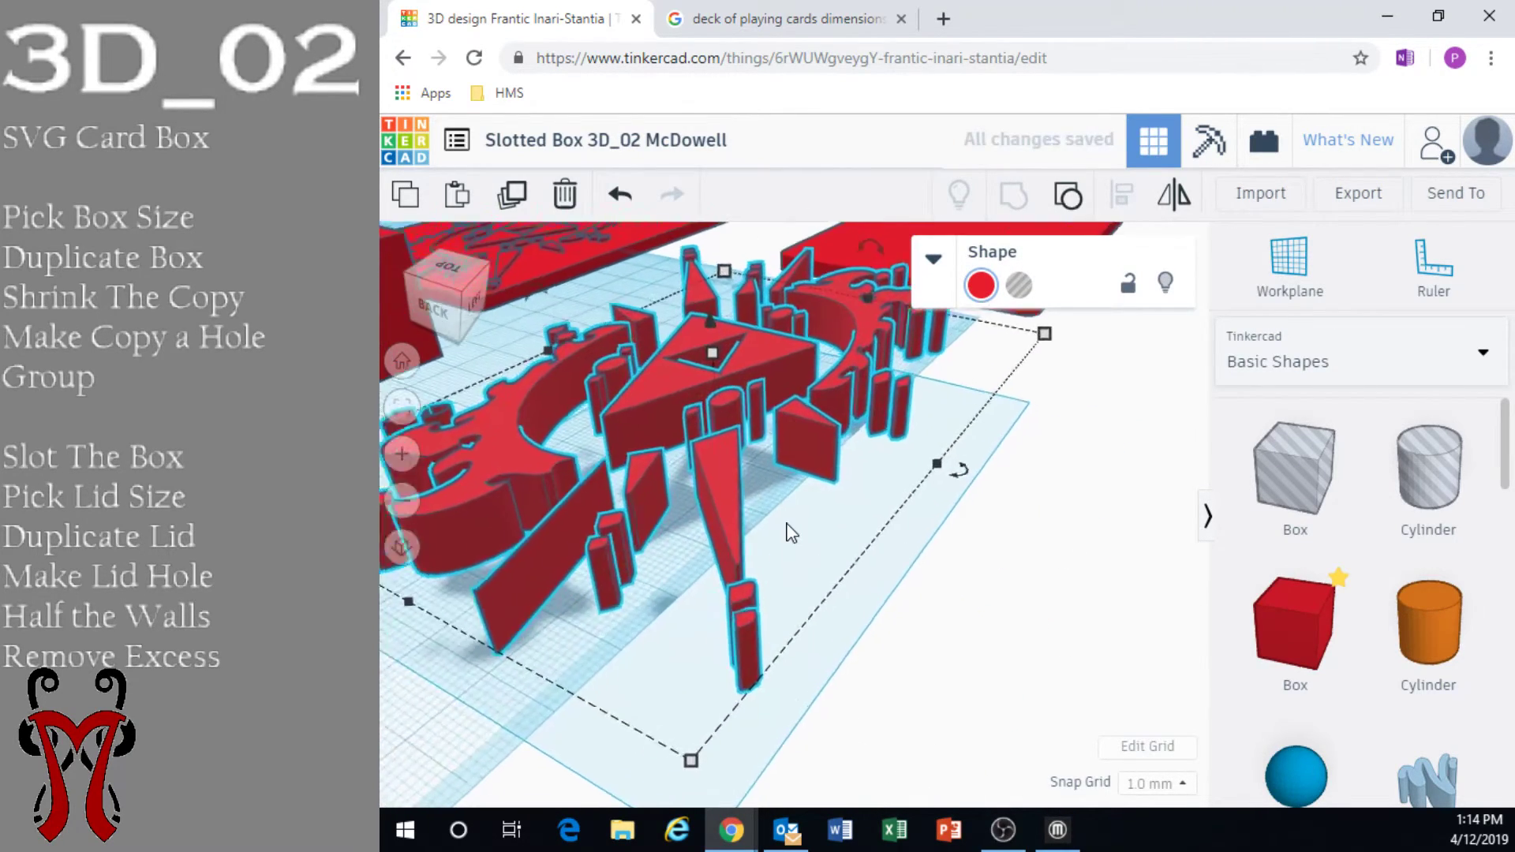
{"action": "scroll", "coordinate": [791, 534], "scroll_direction": "down", "scroll_amount": 3}
{"action": "left_click_drag", "start_coordinate": [721, 443], "coordinate": [499, 587]}
{"action": "left_click", "coordinate": [1018, 286]}
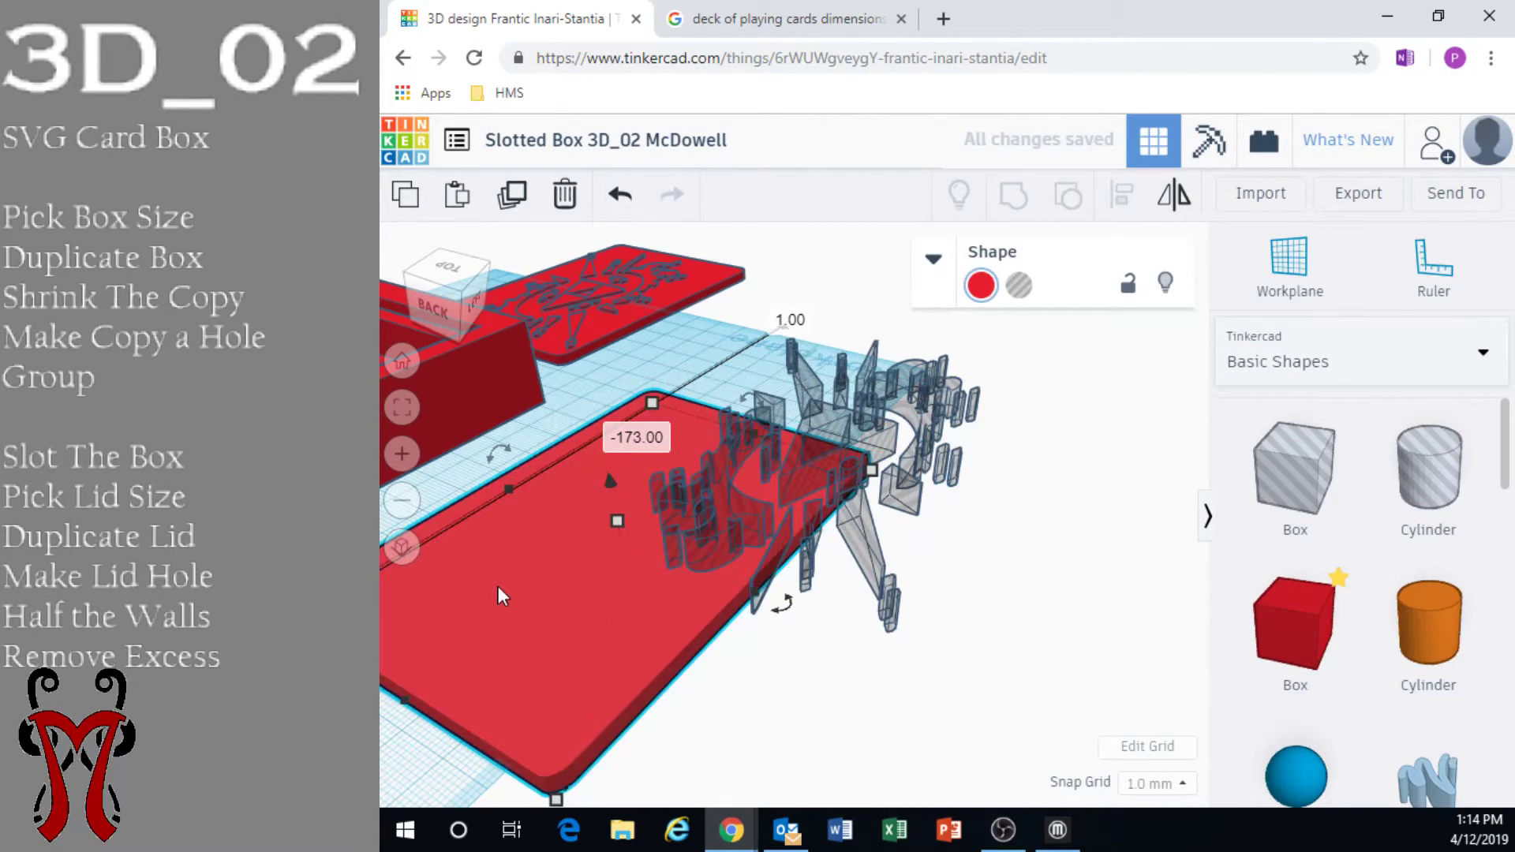
Move the emblem hole over the plain lid and lower it into the lid's top
{"action": "scroll", "coordinate": [734, 609], "scroll_direction": "down", "scroll_amount": 3}
{"action": "middle_click_drag", "start_coordinate": [742, 612], "coordinate": [892, 554]}
{"action": "scroll", "coordinate": [894, 560], "scroll_direction": "up", "scroll_amount": 2}
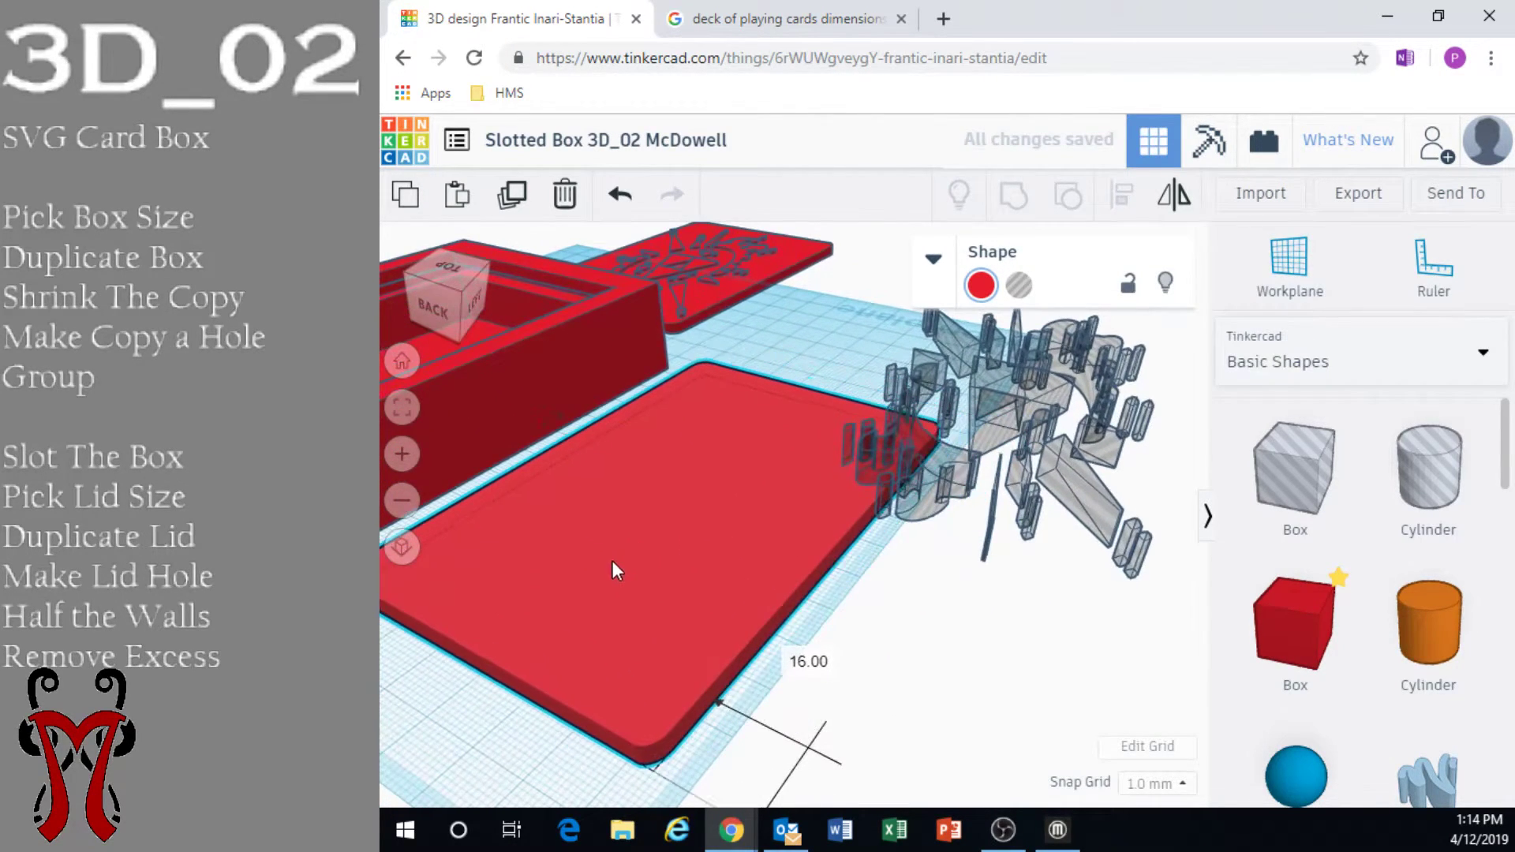
{"action": "left_click_drag", "start_coordinate": [978, 409], "coordinate": [669, 409]}
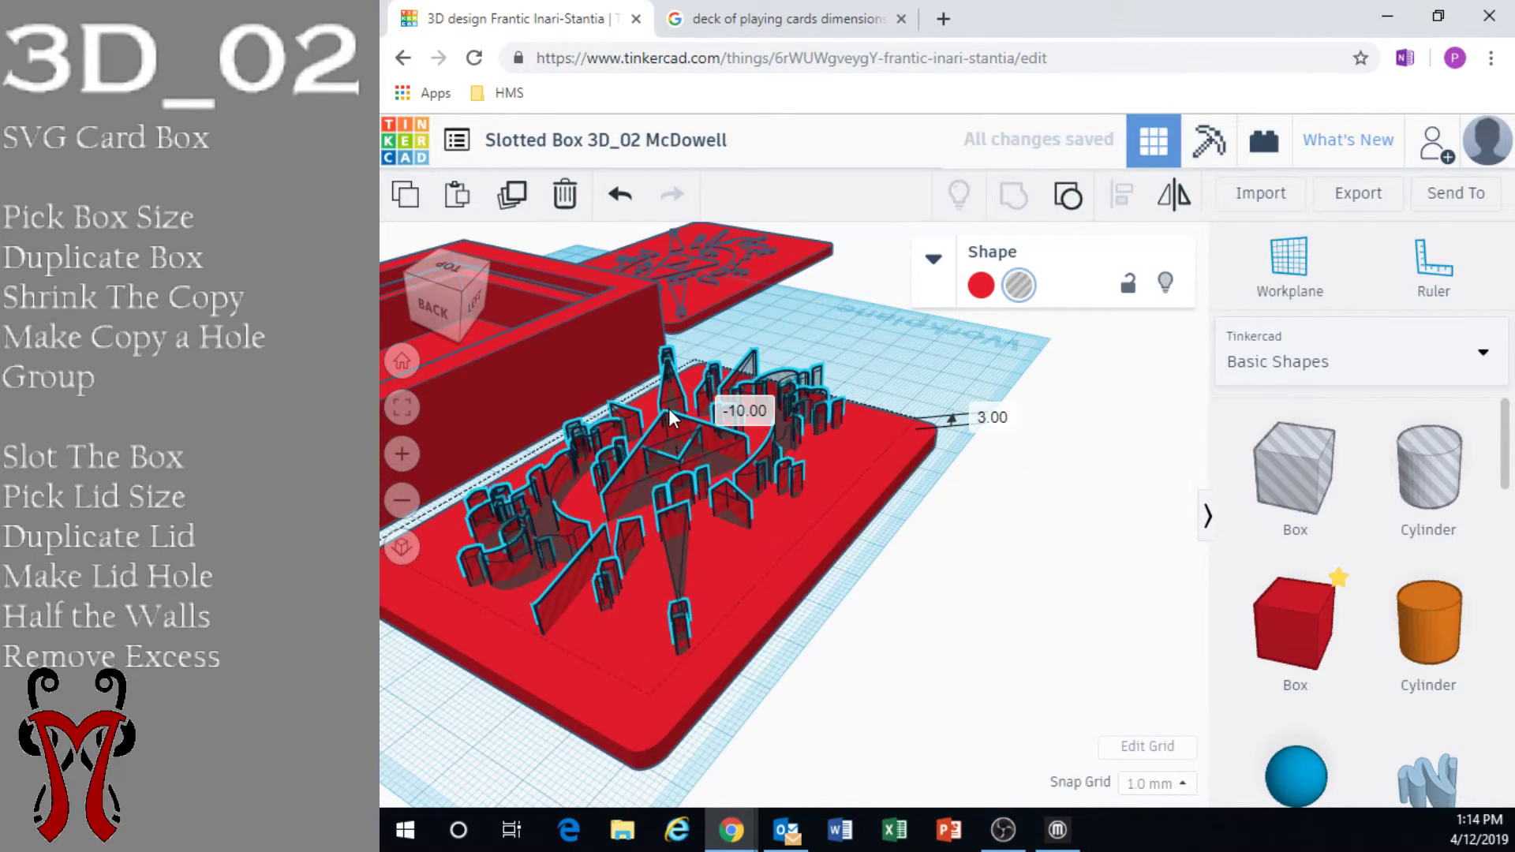
{"action": "right_click_drag", "start_coordinate": [806, 584], "coordinate": [742, 546]}
{"action": "key", "text": "Escape"}
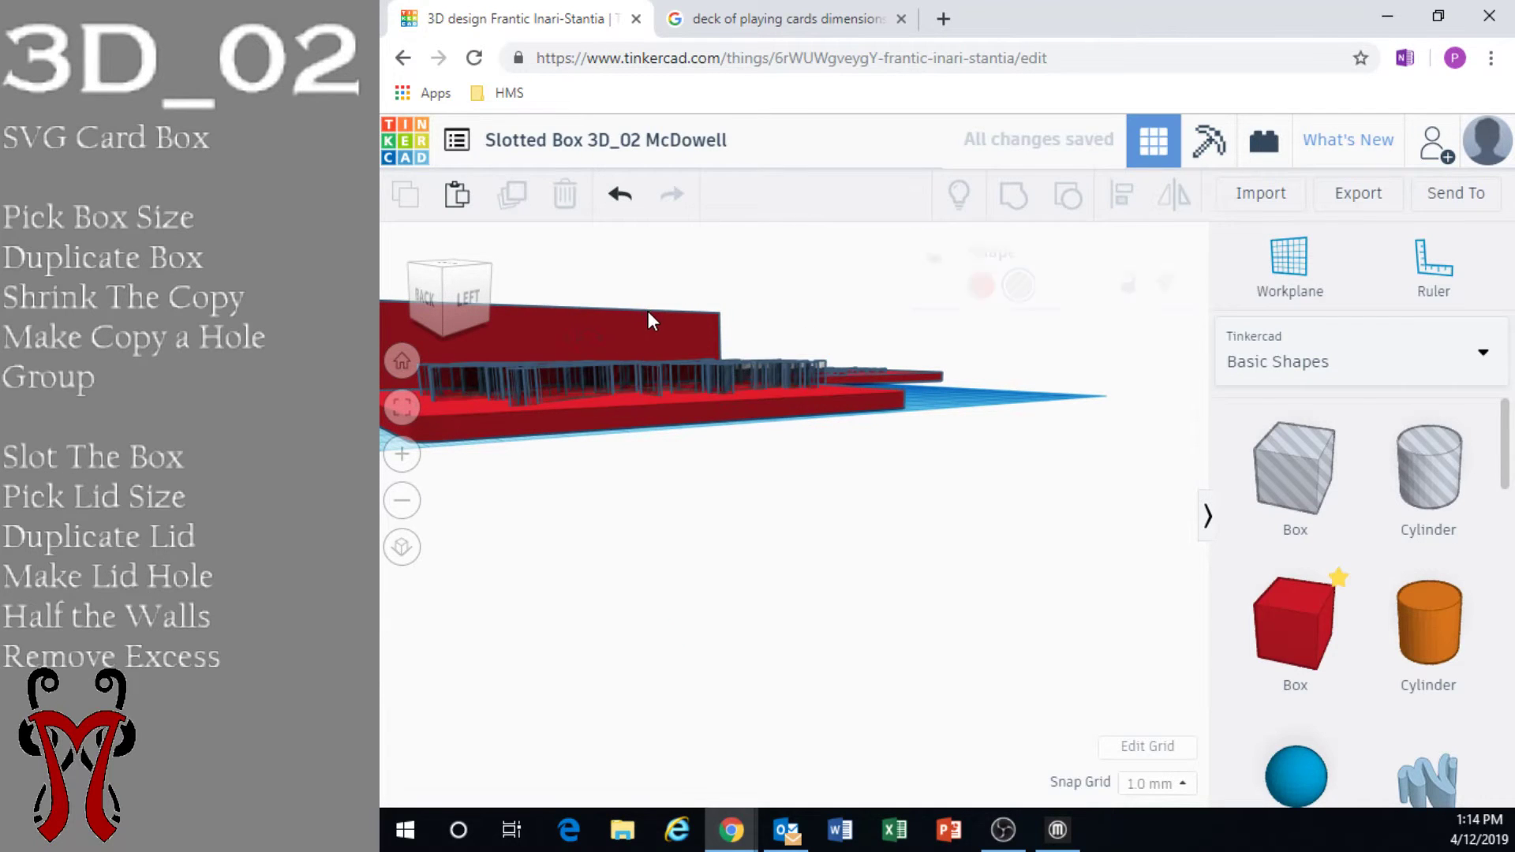
{"action": "left_click", "coordinate": [663, 382]}
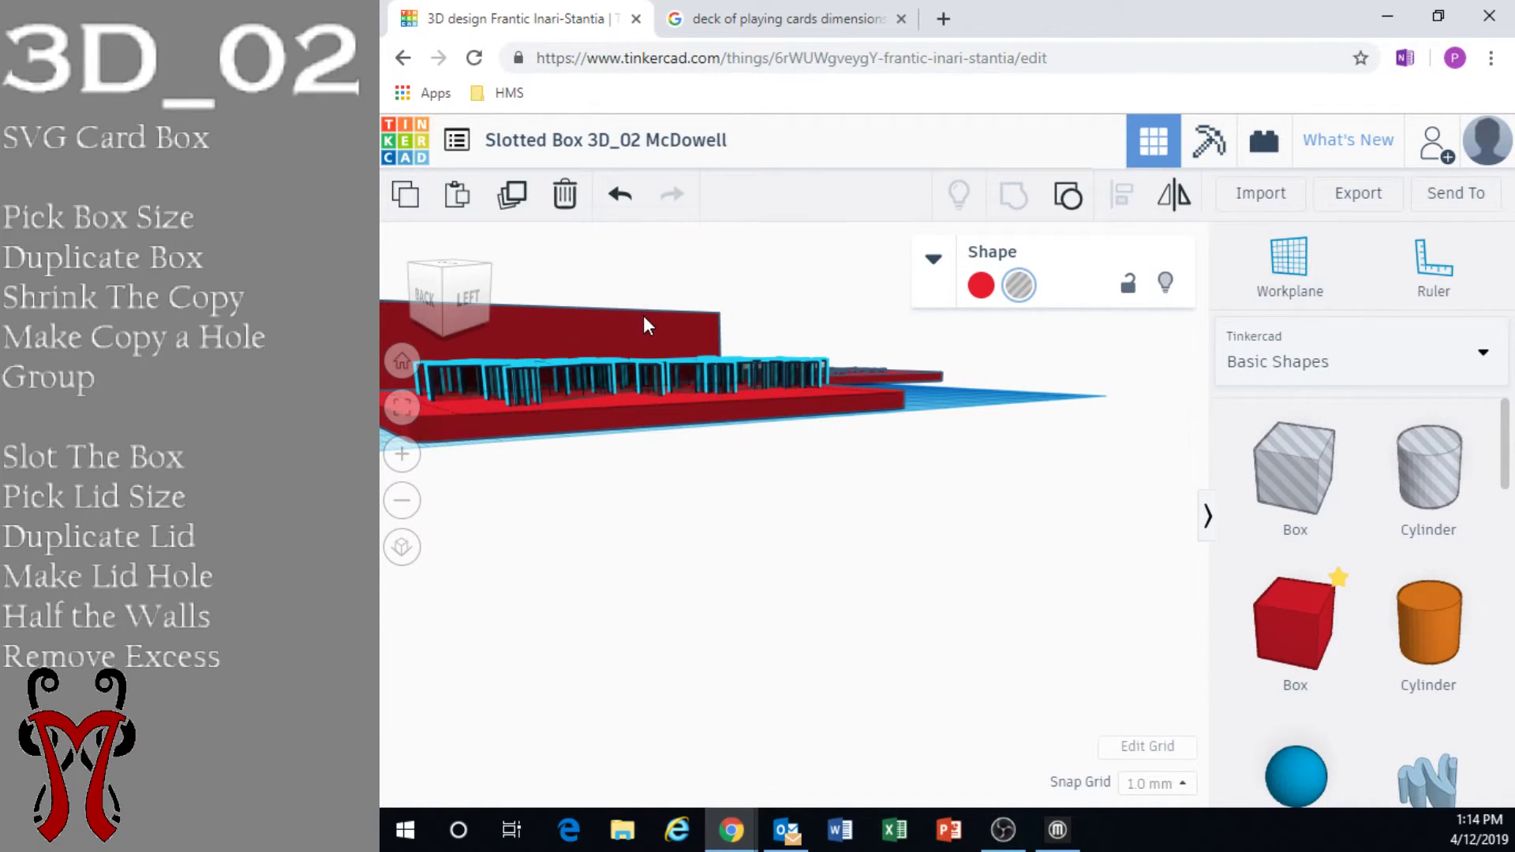
{"action": "left_click_drag", "start_coordinate": [642, 315], "coordinate": [653, 324]}
Nudge the emblem hole across and along the plain lid until it is centred on it
{"action": "right_click_drag", "start_coordinate": [669, 355], "coordinate": [883, 621]}
{"action": "scroll", "coordinate": [856, 608], "scroll_direction": "down", "scroll_amount": 5}
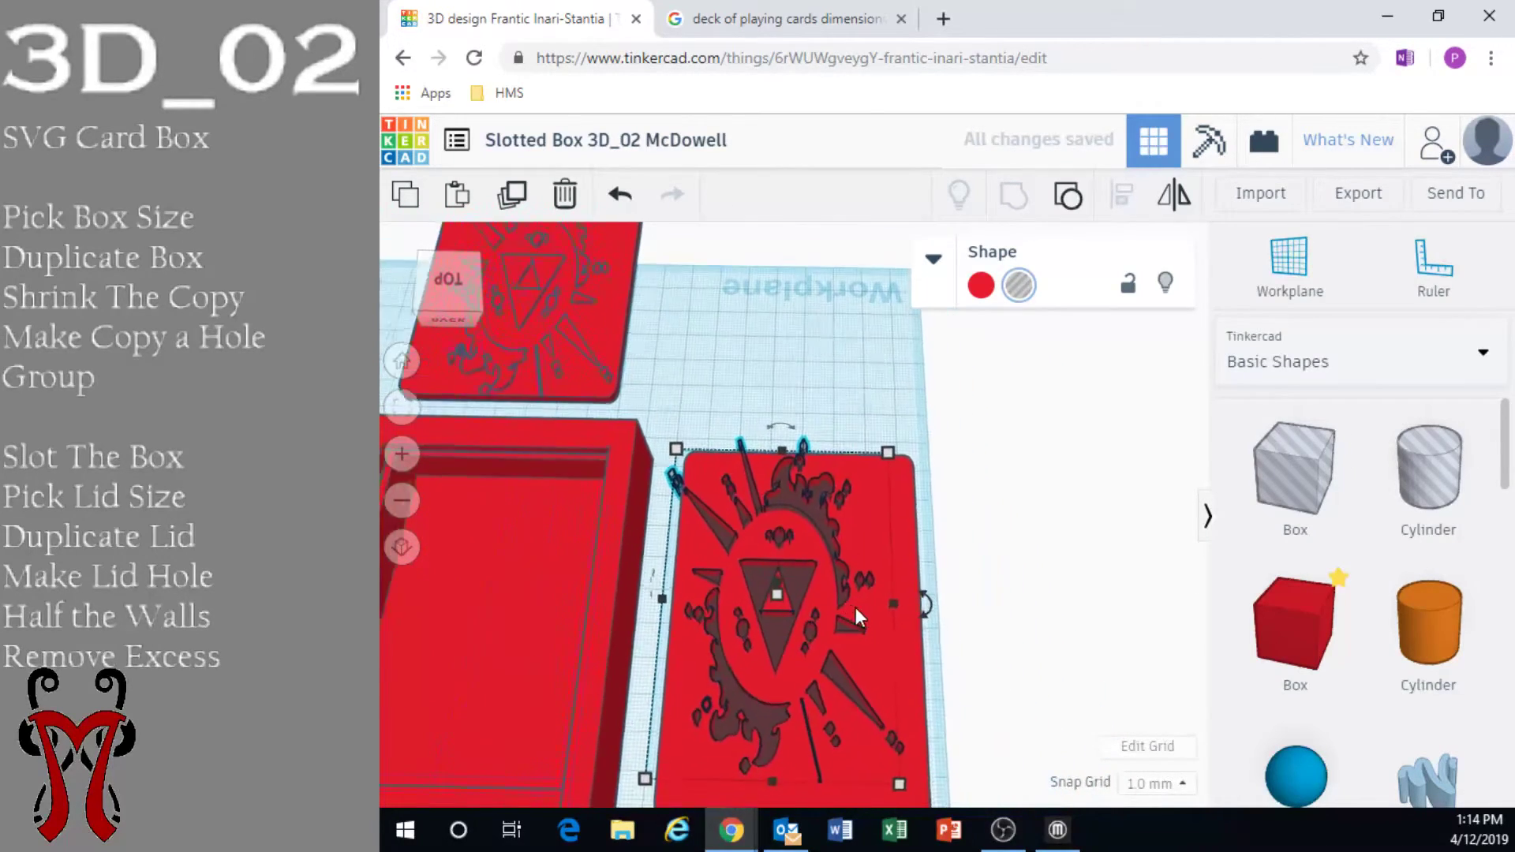
{"action": "middle_click_drag", "start_coordinate": [874, 498], "coordinate": [855, 344]}
{"action": "scroll", "coordinate": [854, 399], "scroll_direction": "up", "scroll_amount": 3}
{"action": "scroll", "coordinate": [854, 399], "scroll_direction": "up", "scroll_amount": 1}
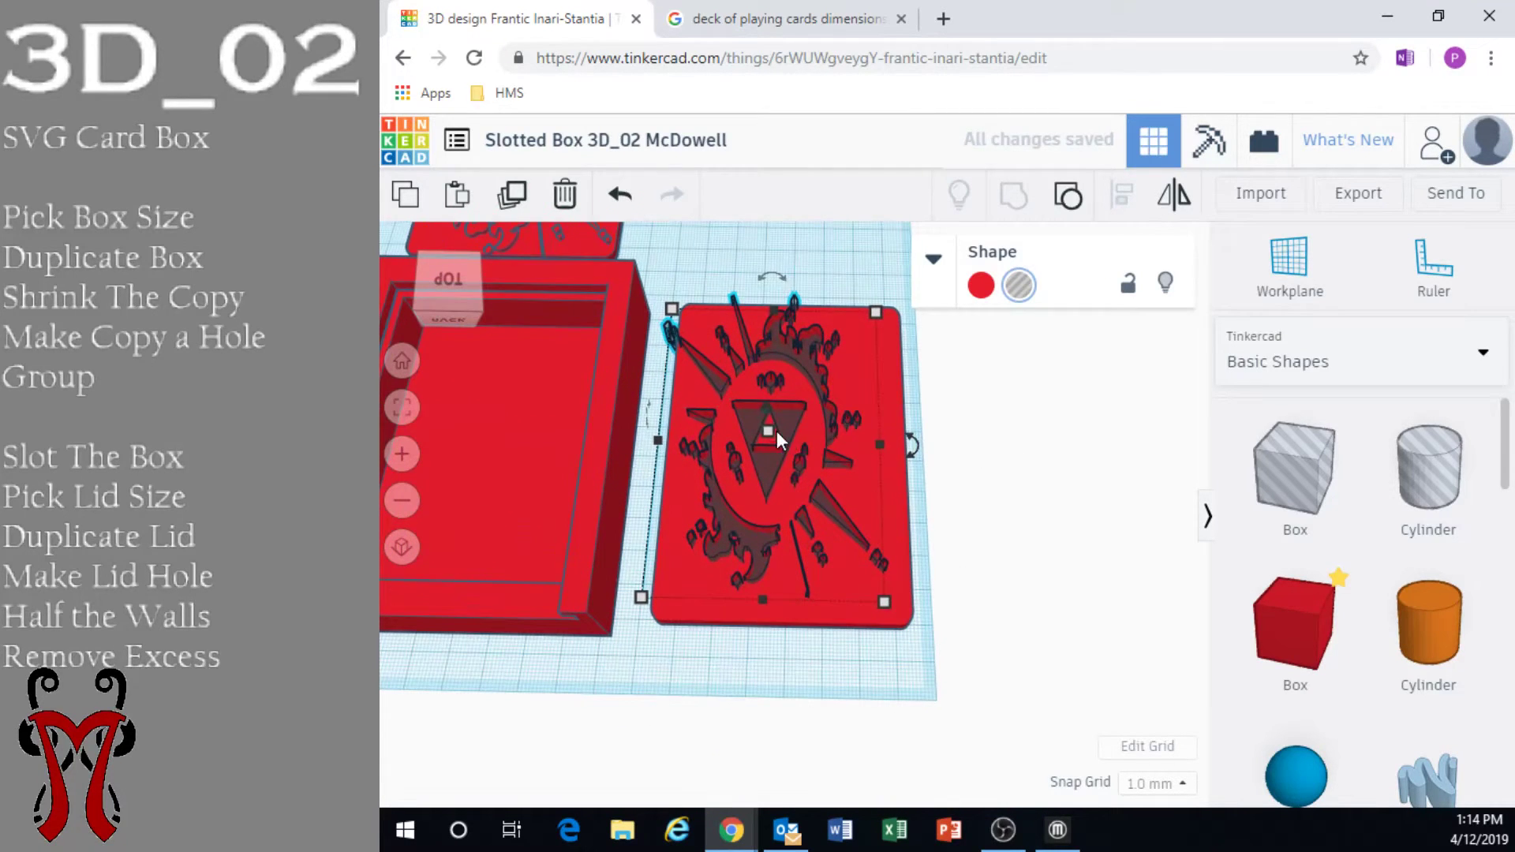
{"action": "key", "text": "Down"}
{"action": "key", "text": "Down"}
{"action": "key", "text": "Right"}
{"action": "key", "text": "Right"}
{"action": "key", "text": "Right"}
{"action": "key", "text": "Right"}
{"action": "key", "text": "Right"}
{"action": "key", "text": "Right"}
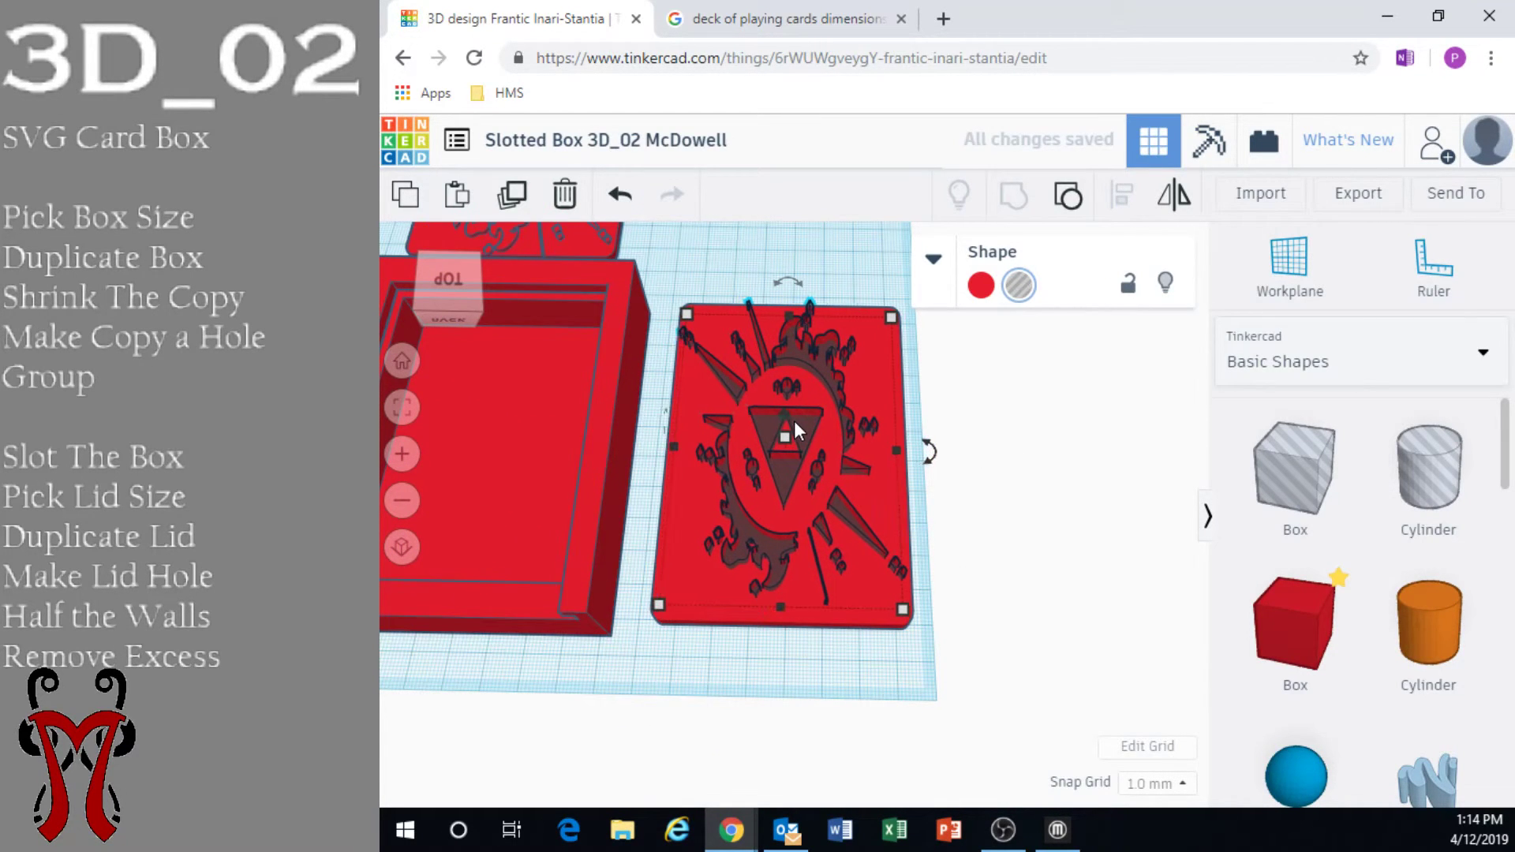
{"action": "key", "text": "Down"}
{"action": "key", "text": "Left"}
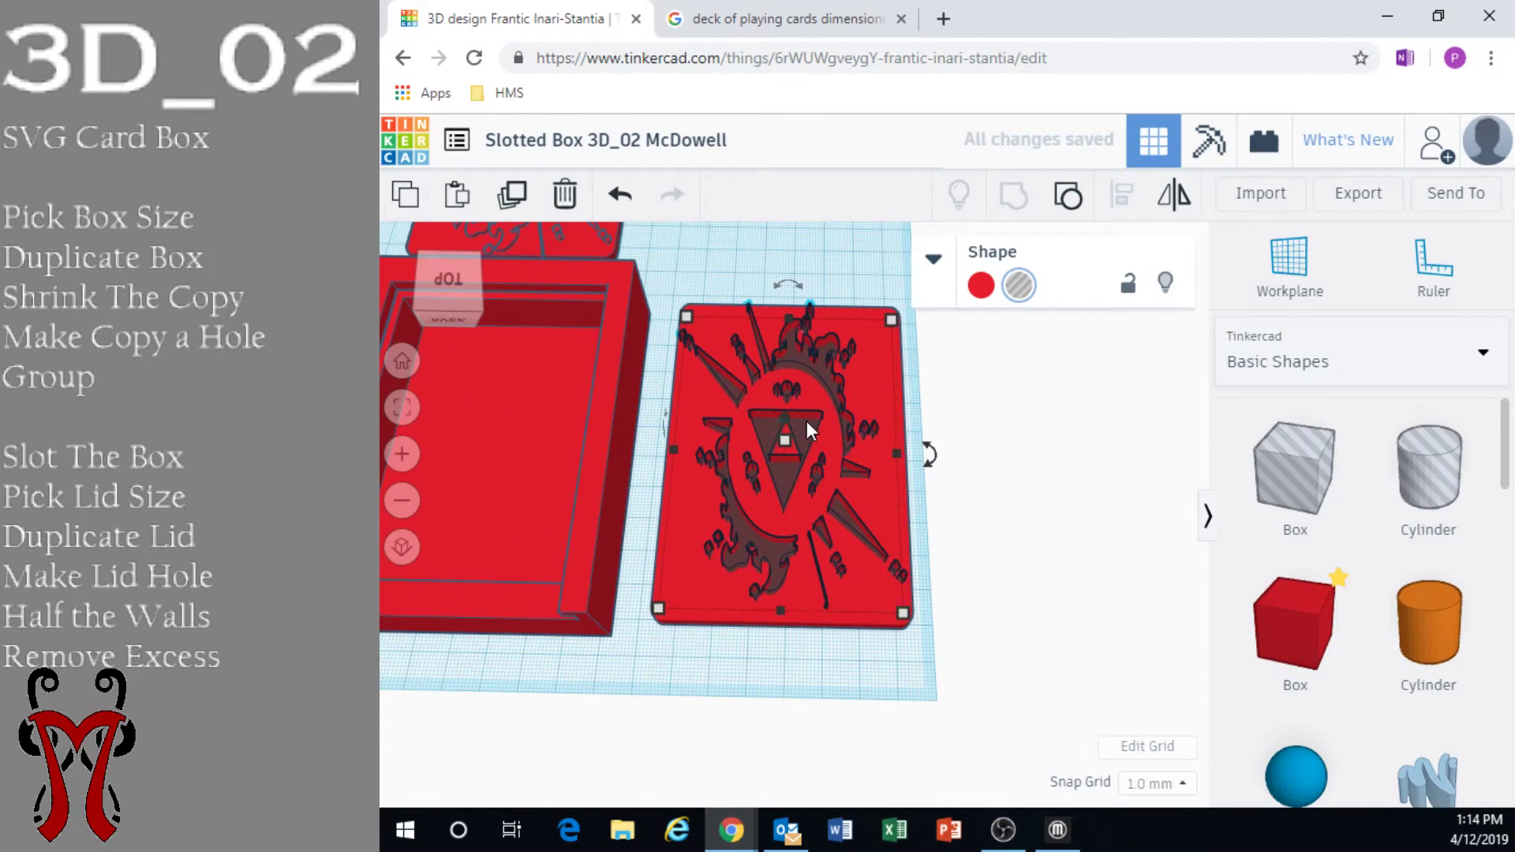
Group the emblem hole with the lid to engrave the emblem and inspect the cut from several angles
{"action": "right_click_drag", "start_coordinate": [806, 420], "coordinate": [817, 504]}
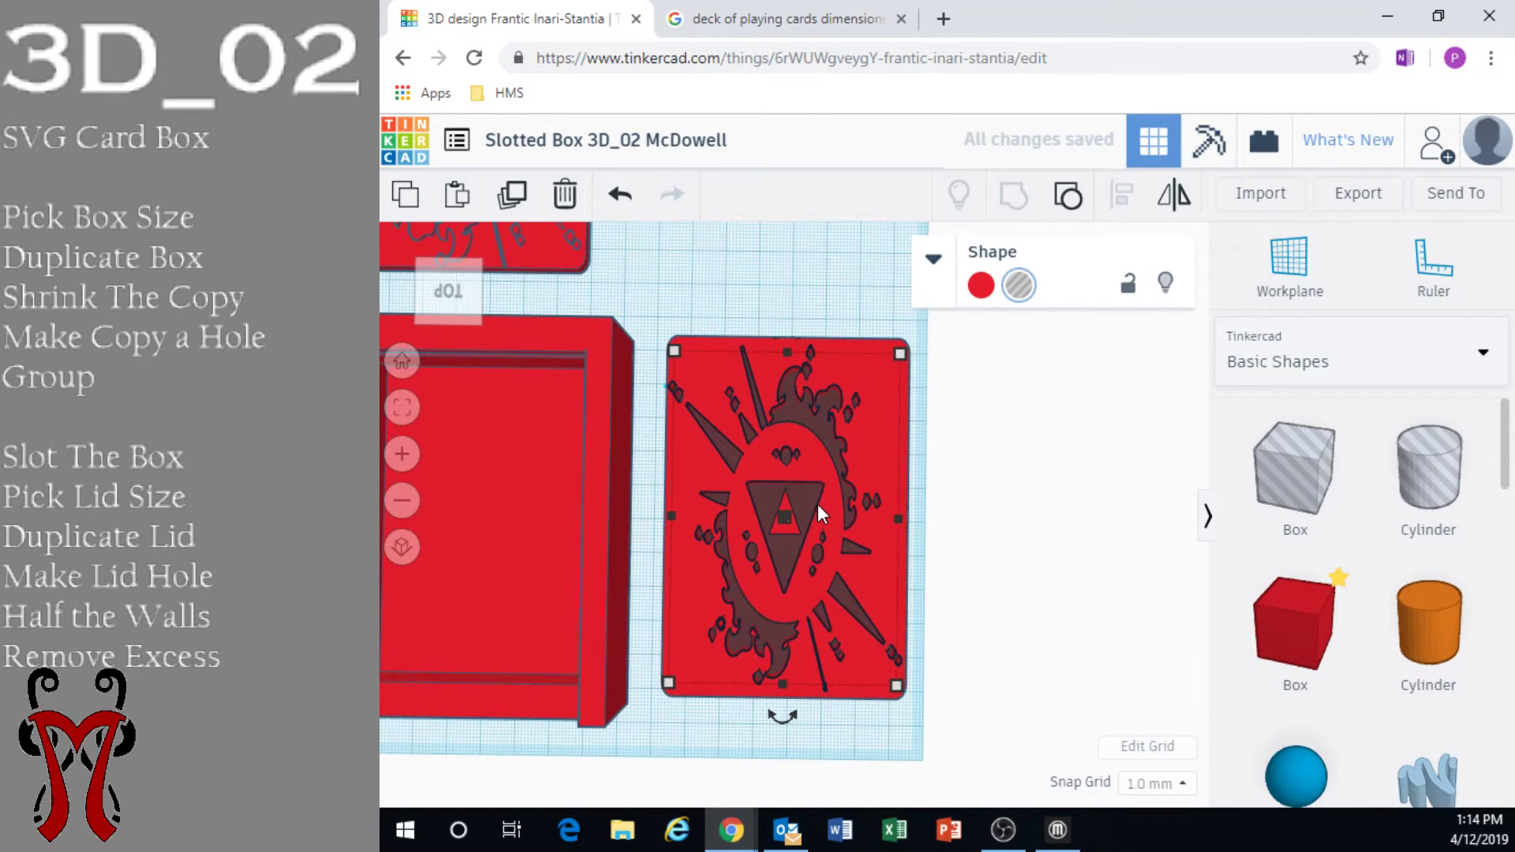
{"action": "left_click_drag", "start_coordinate": [1004, 428], "coordinate": [907, 568]}
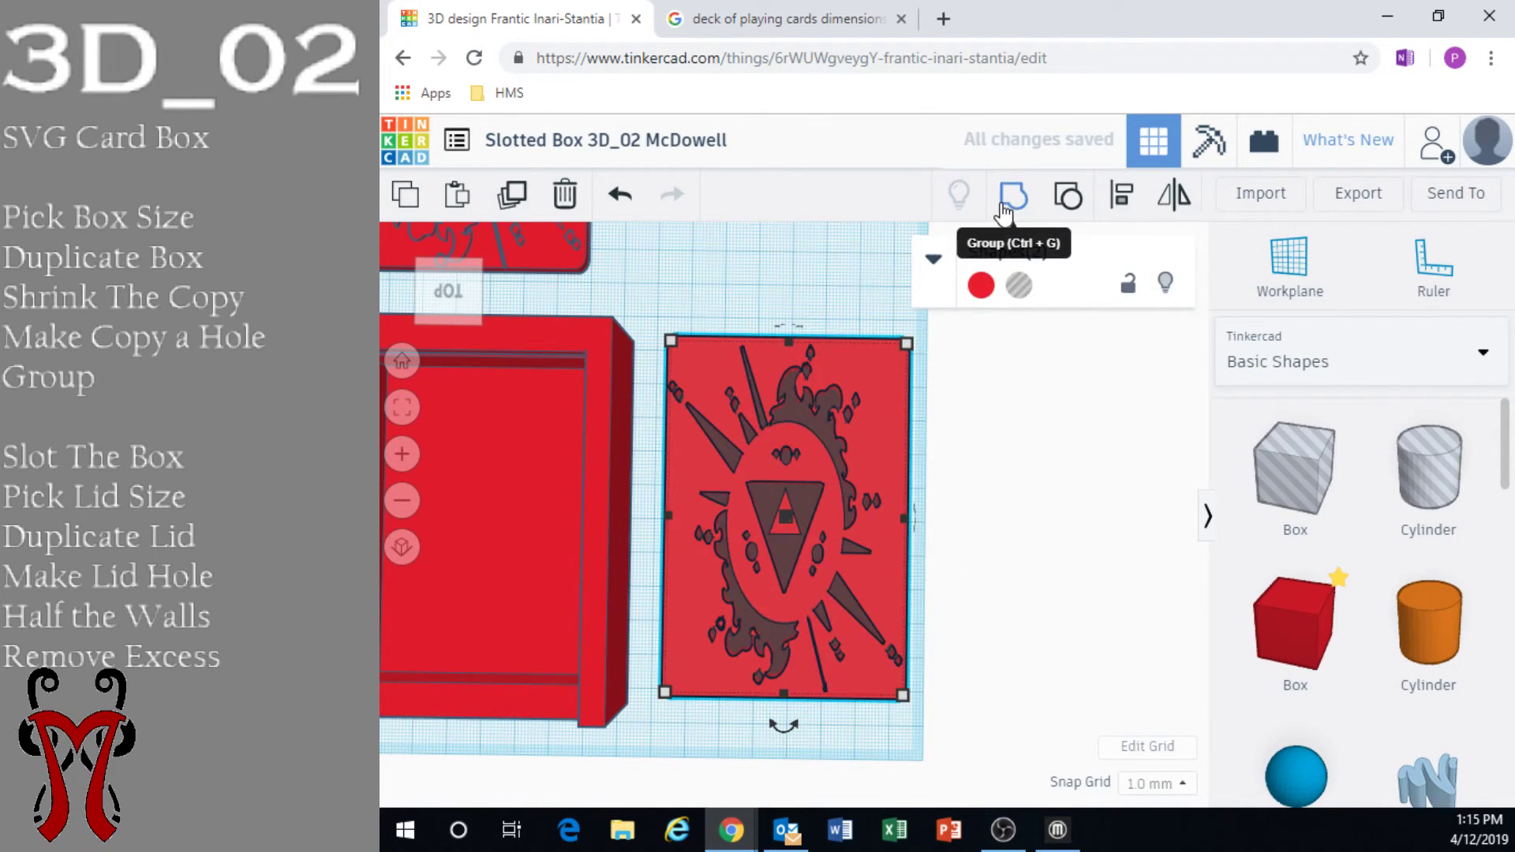
{"action": "left_click", "coordinate": [1004, 211]}
{"action": "left_click", "coordinate": [994, 551]}
{"action": "right_click_drag", "start_coordinate": [994, 551], "coordinate": [961, 406]}
{"action": "scroll", "coordinate": [897, 418], "scroll_direction": "up", "scroll_amount": 5}
{"action": "middle_click_drag", "start_coordinate": [840, 385], "coordinate": [835, 613]}
{"action": "scroll", "coordinate": [831, 621], "scroll_direction": "up", "scroll_amount": 2}
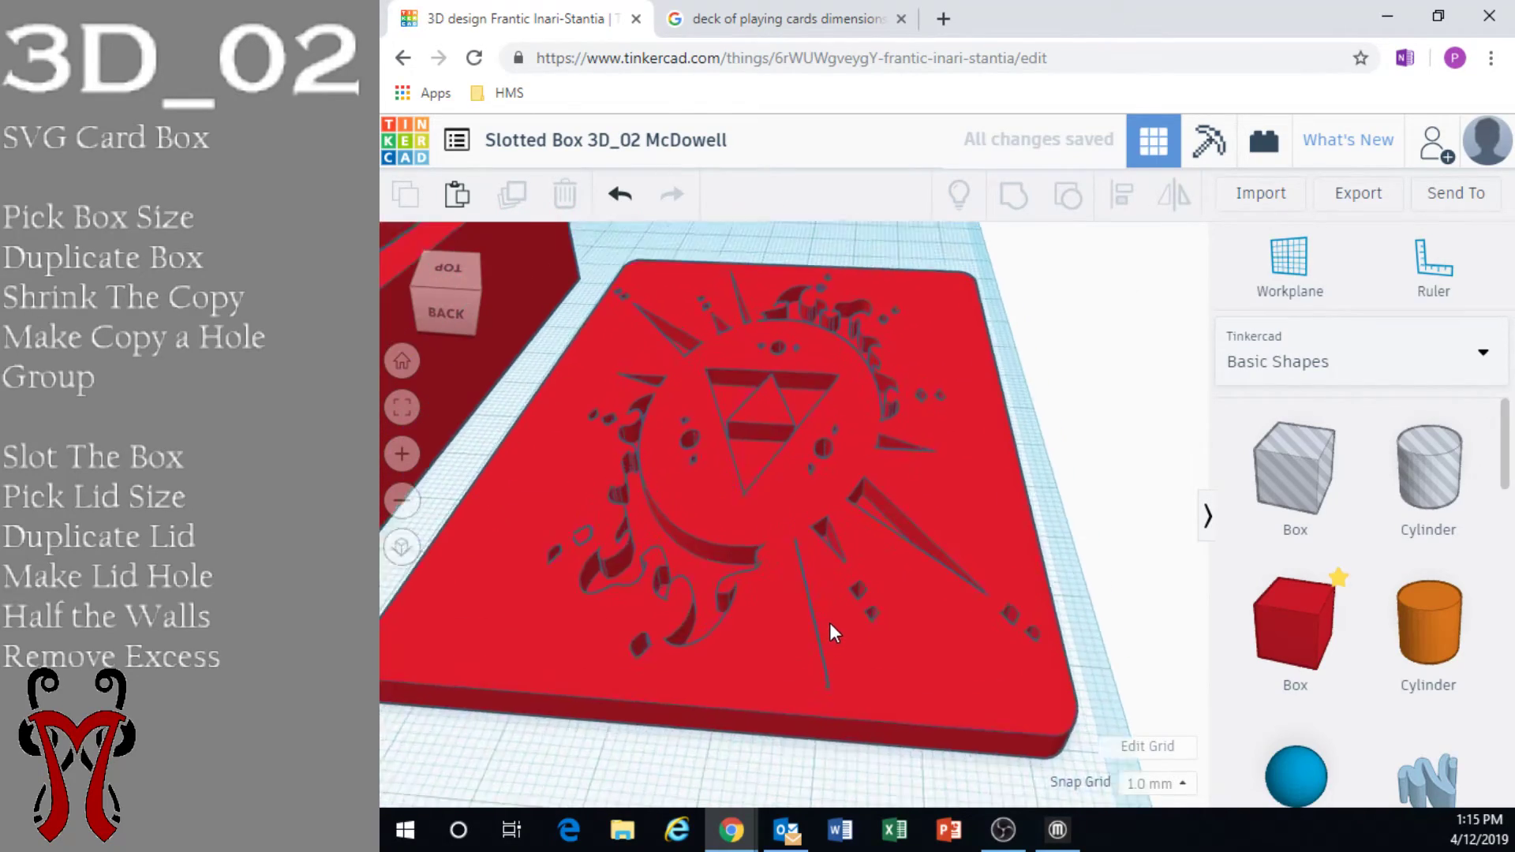
{"action": "scroll", "coordinate": [830, 622], "scroll_direction": "up", "scroll_amount": 3}
{"action": "right_click_drag", "start_coordinate": [830, 623], "coordinate": [737, 381]}
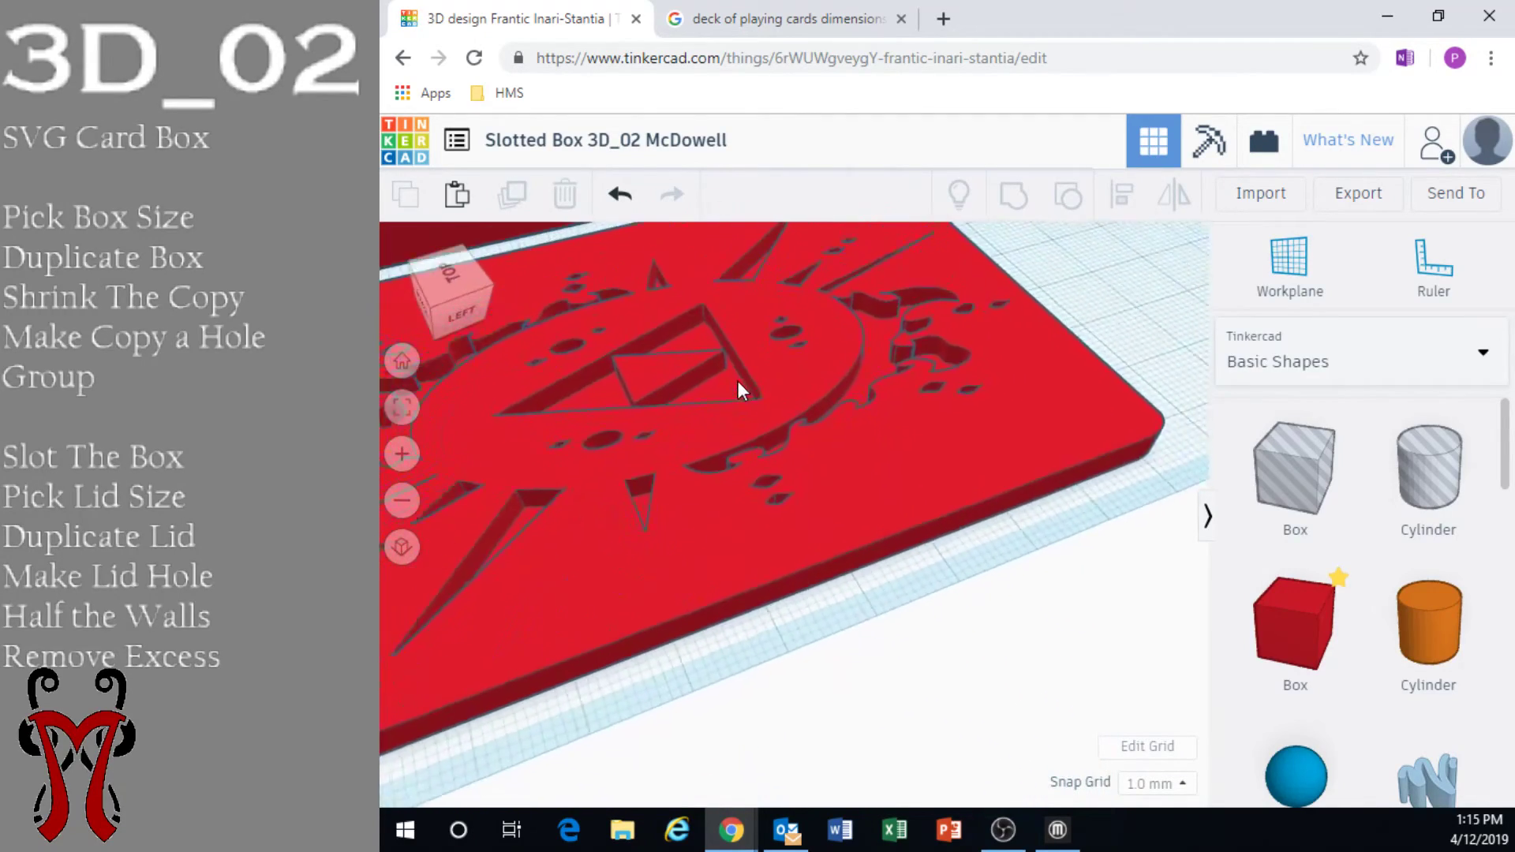
Move the other emblem lid beside the card box and shift the newly engraved lid to make room for it
{"action": "scroll", "coordinate": [737, 380], "scroll_direction": "down", "scroll_amount": 5}
{"action": "middle_click_drag", "start_coordinate": [862, 361], "coordinate": [627, 691]}
{"action": "left_click_drag", "start_coordinate": [860, 262], "coordinate": [951, 499]}
{"action": "left_click_drag", "start_coordinate": [652, 611], "coordinate": [604, 626]}
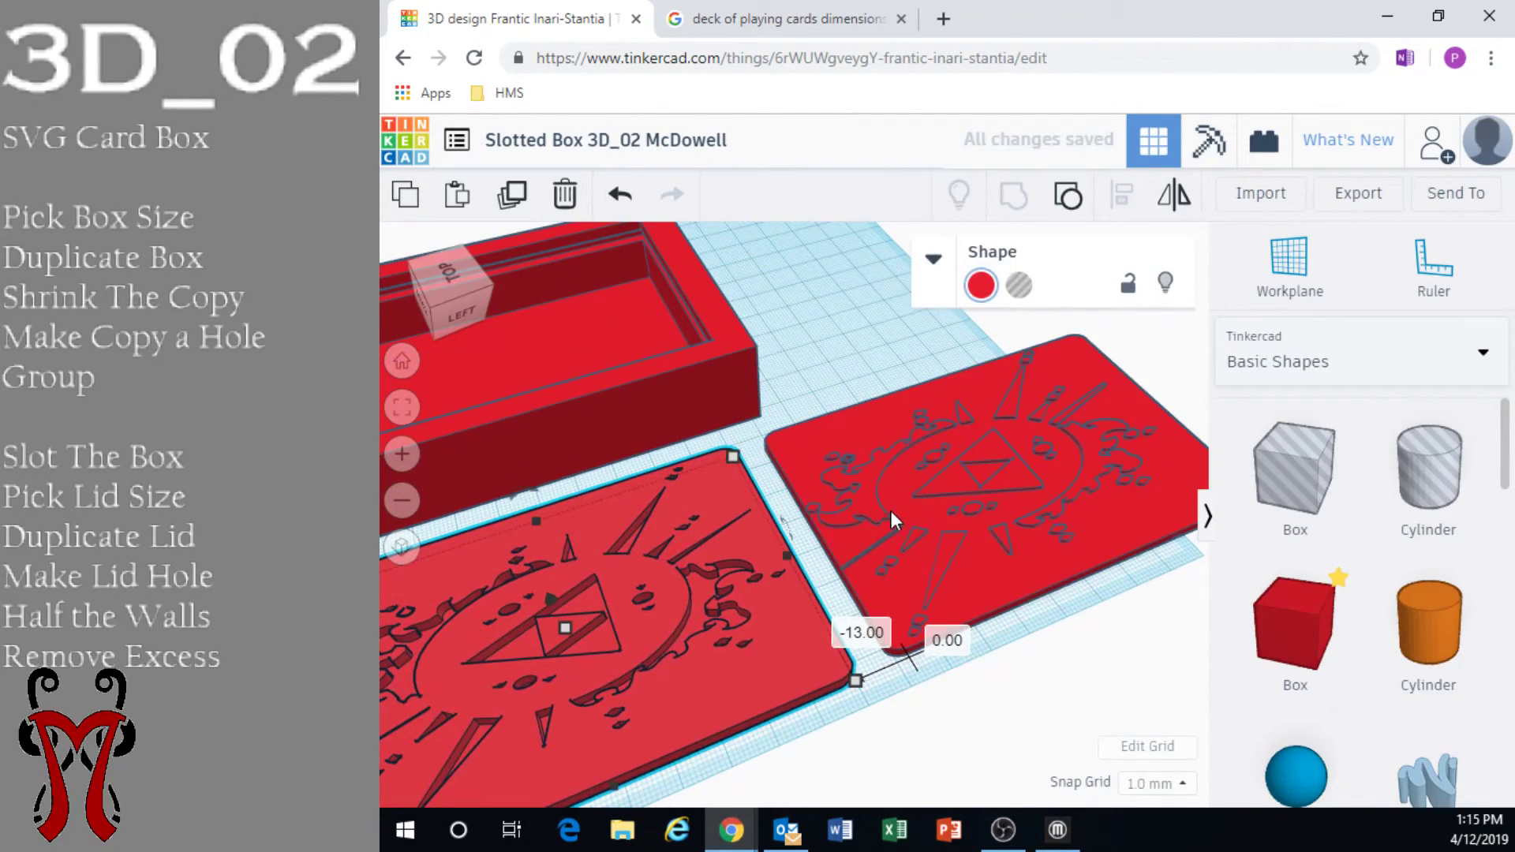
{"action": "mouse_move", "coordinate": [892, 510]}
{"action": "left_mouse_down"}
{"action": "mouse_move", "coordinate": [855, 527]}
{"action": "mouse_move", "coordinate": [865, 518]}
{"action": "left_mouse_up"}
Compare the two emblem lids up close and adjust their positions so they sit end to end without overlapping
{"action": "right_click_drag", "start_coordinate": [865, 519], "coordinate": [737, 457]}
{"action": "right_click_drag", "start_coordinate": [859, 513], "coordinate": [1037, 493]}
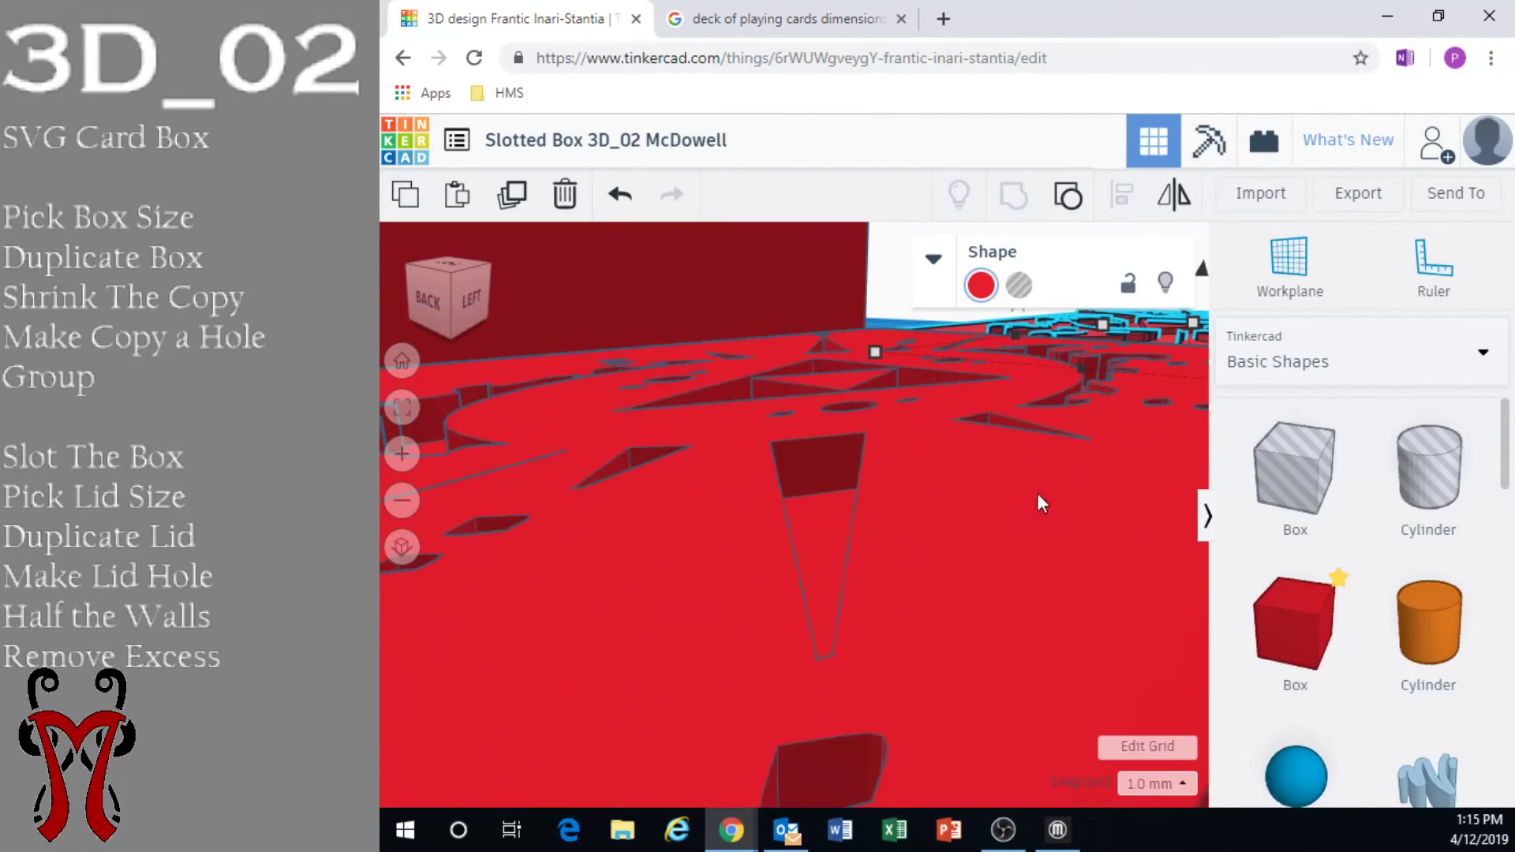
{"action": "scroll", "coordinate": [935, 509], "scroll_direction": "down", "scroll_amount": 3}
{"action": "right_click_drag", "start_coordinate": [921, 532], "coordinate": [906, 552]}
{"action": "scroll", "coordinate": [770, 533], "scroll_direction": "down", "scroll_amount": 2}
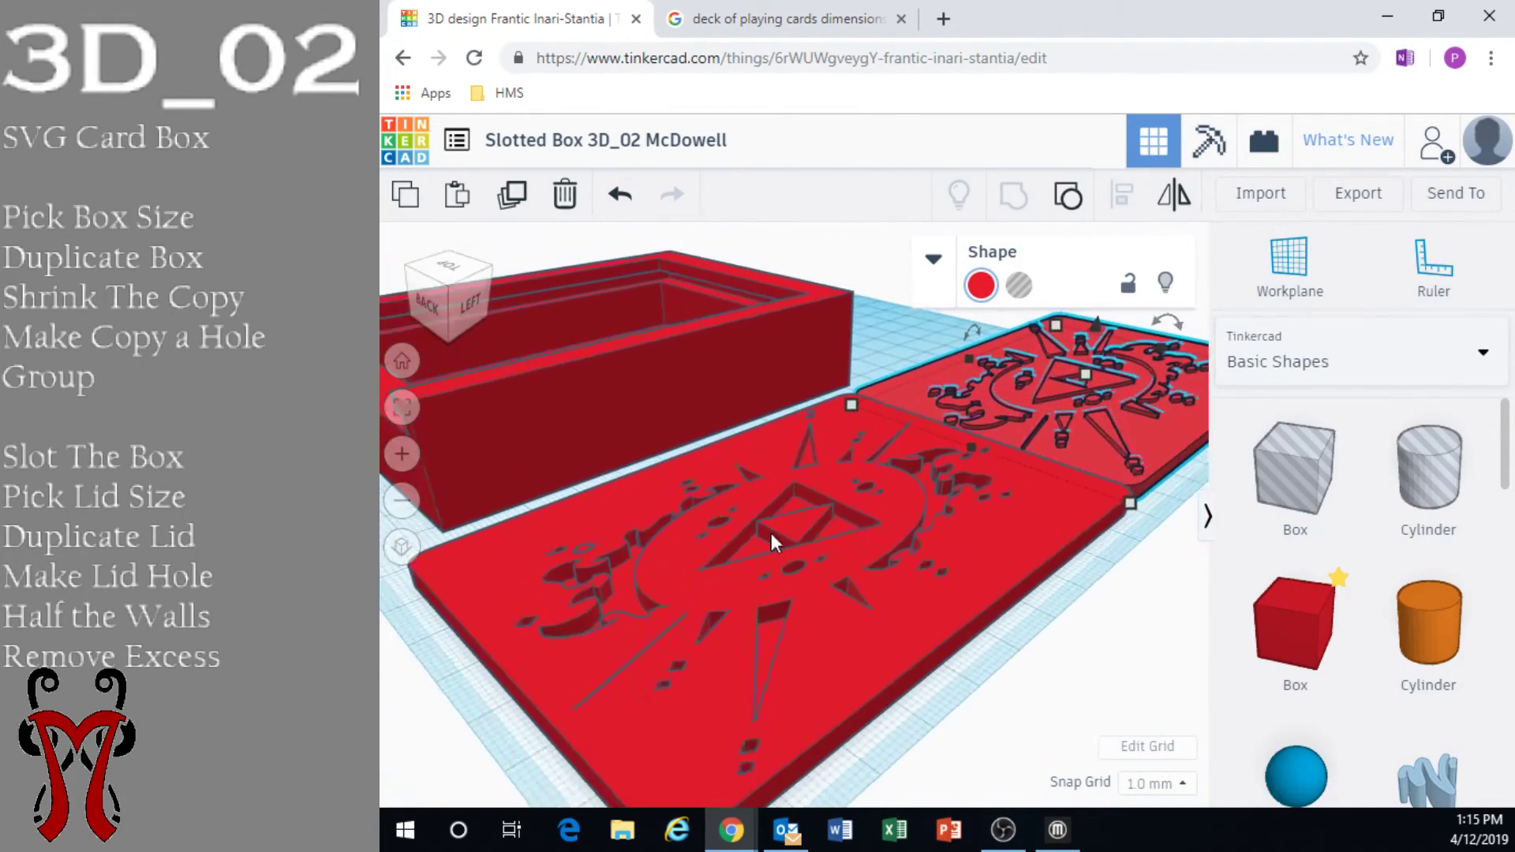
{"action": "right_click_drag", "start_coordinate": [780, 524], "coordinate": [902, 536]}
{"action": "left_click", "coordinate": [943, 571]}
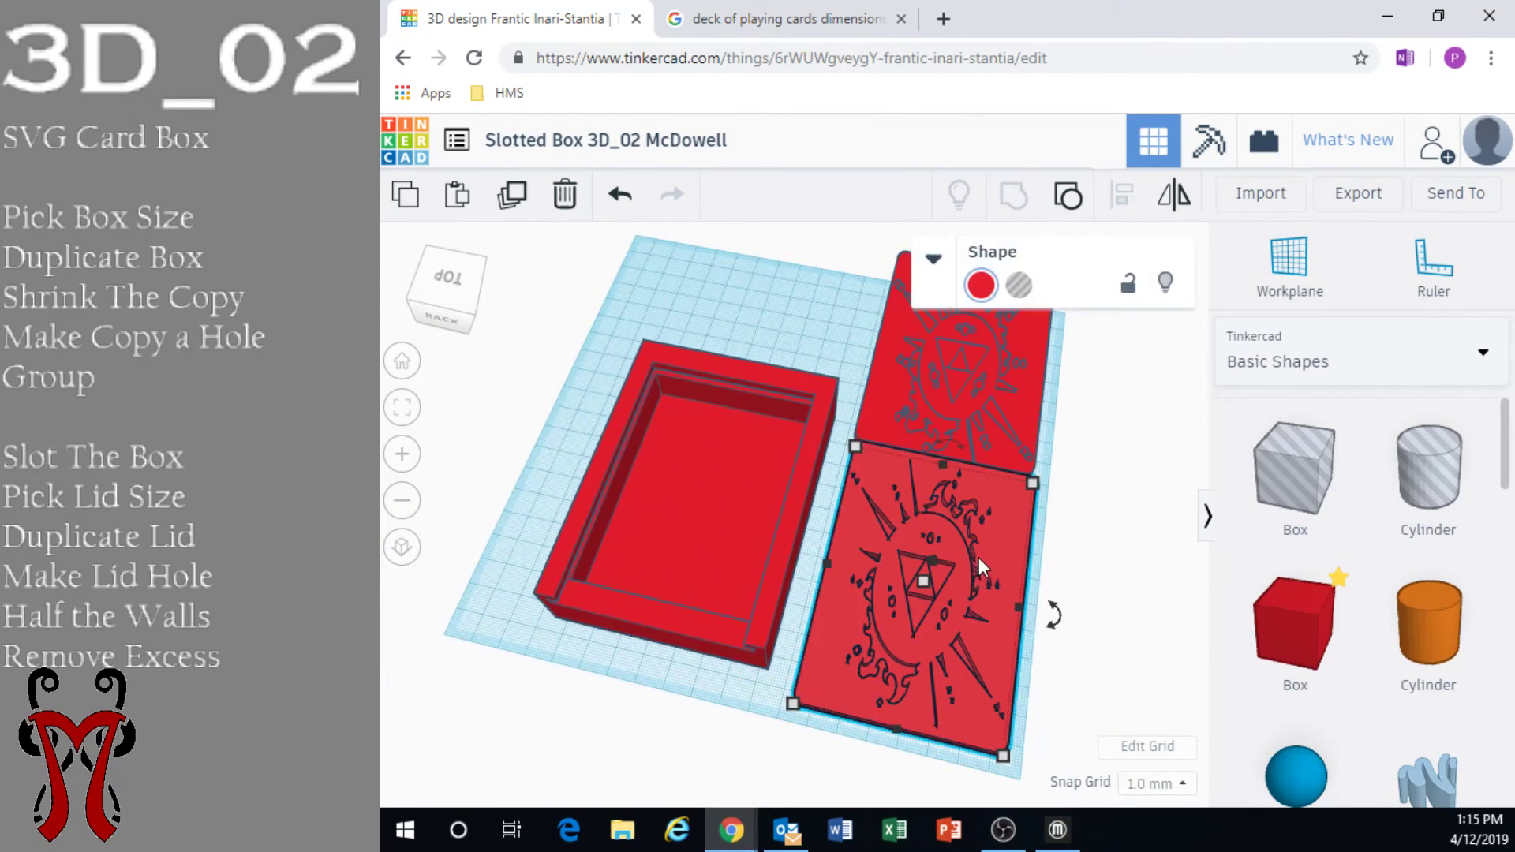
{"action": "key", "text": "Down"}
{"action": "key", "text": "Down"}
{"action": "key", "text": "Down"}
{"action": "key", "text": "Down"}
{"action": "key", "text": "Down"}
{"action": "left_click", "coordinate": [986, 392]}
{"action": "left_click_drag", "start_coordinate": [987, 390], "coordinate": [1011, 404]}
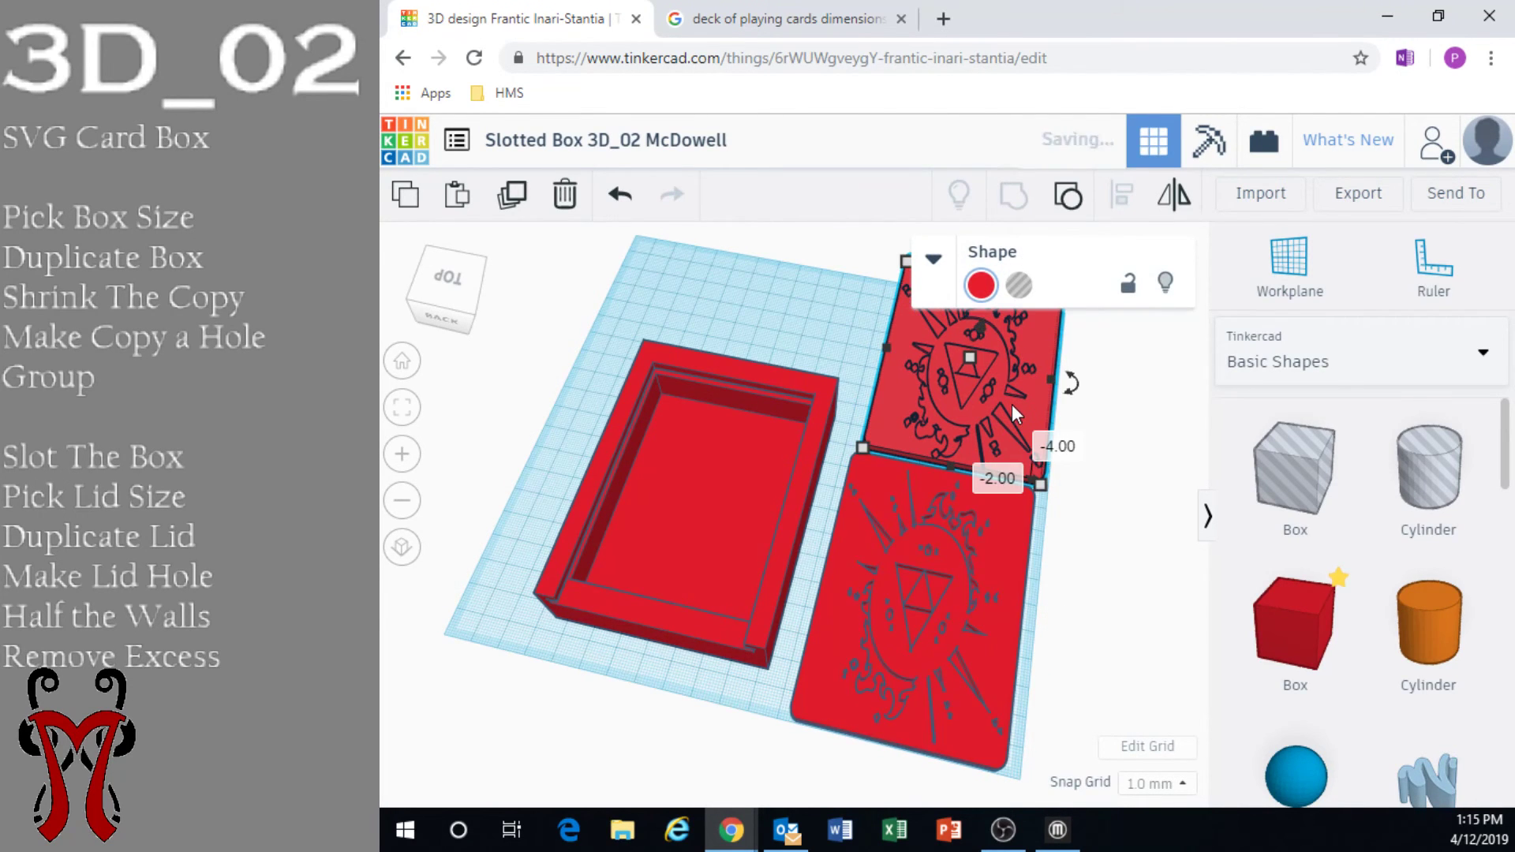
Review the finished layout of the card box and both emblem lids from low and overhead angles
{"action": "left_click", "coordinate": [1091, 619]}
{"action": "right_click_drag", "start_coordinate": [1126, 575], "coordinate": [712, 489]}
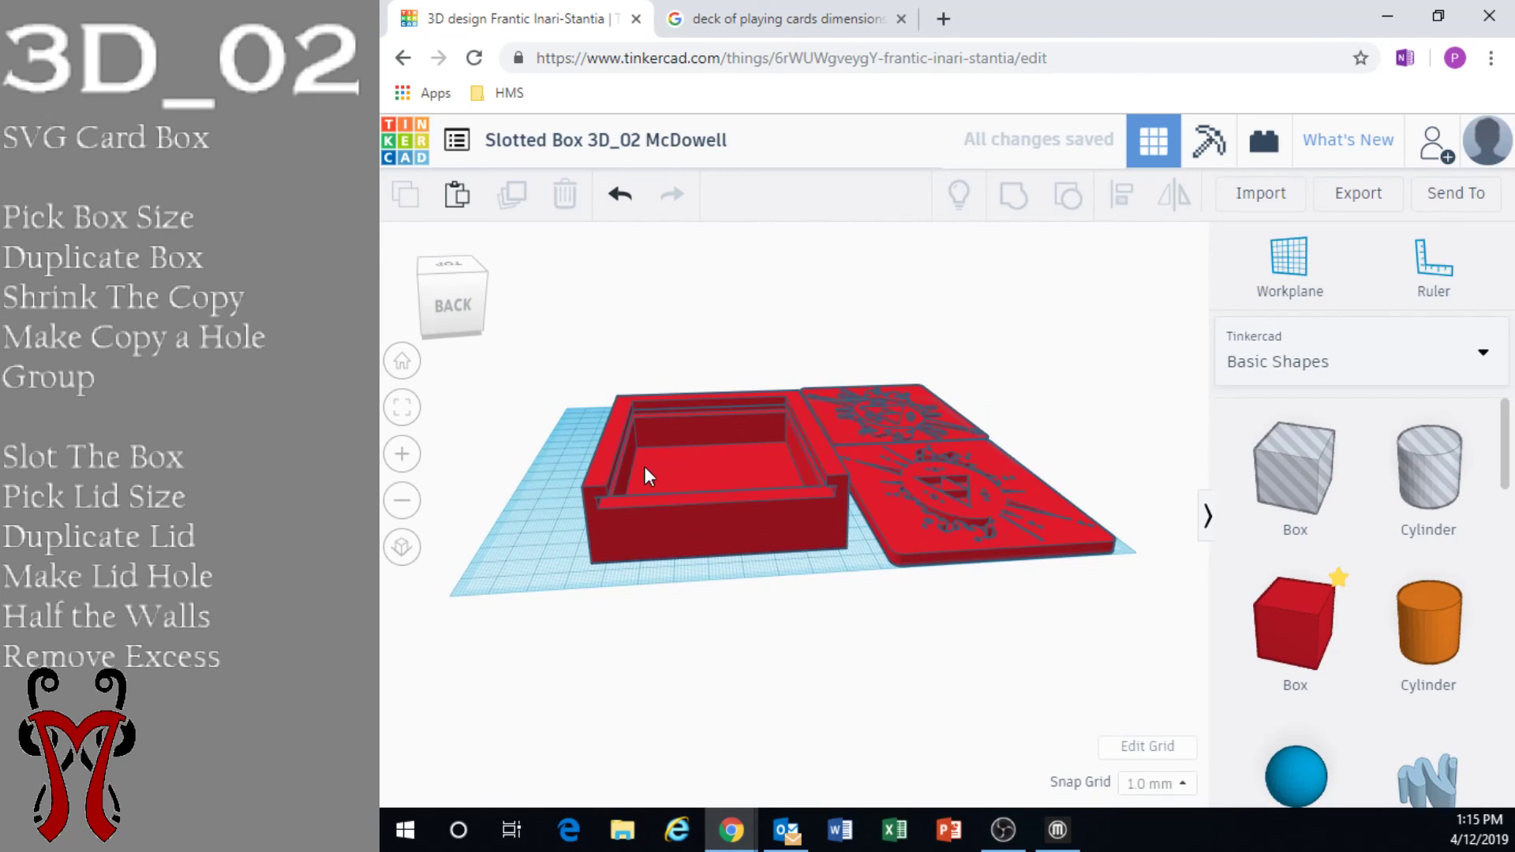
{"action": "scroll", "coordinate": [817, 487], "scroll_direction": "down", "scroll_amount": 5}
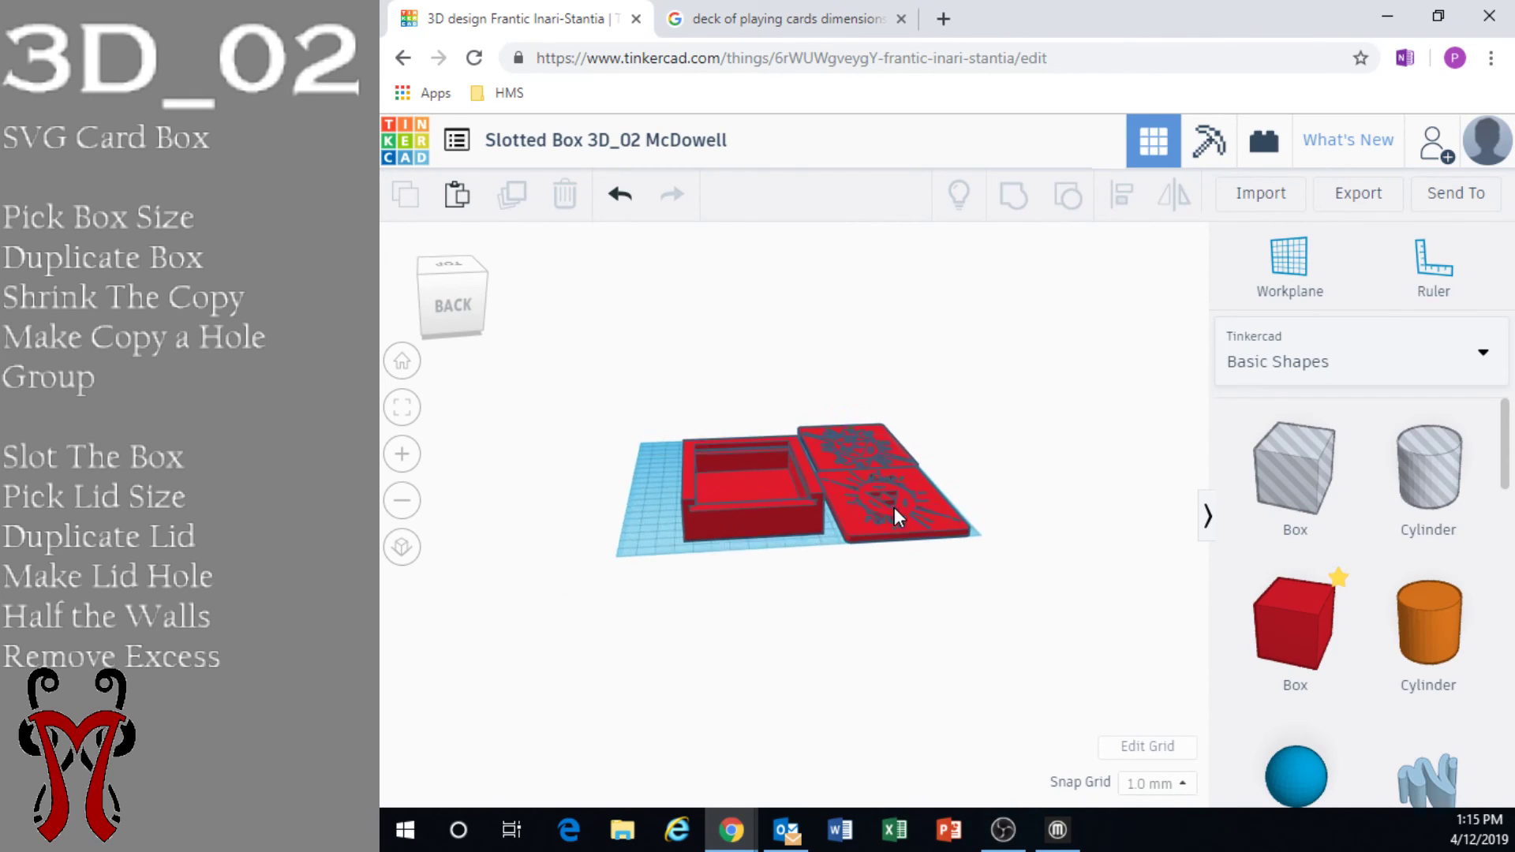
{"action": "middle_click_drag", "start_coordinate": [893, 511], "coordinate": [872, 751]}
{"action": "scroll", "coordinate": [855, 724], "scroll_direction": "up", "scroll_amount": 5}
{"action": "right_click_drag", "start_coordinate": [836, 671], "coordinate": [794, 688]}
{"action": "middle_click_drag", "start_coordinate": [826, 599], "coordinate": [824, 563]}
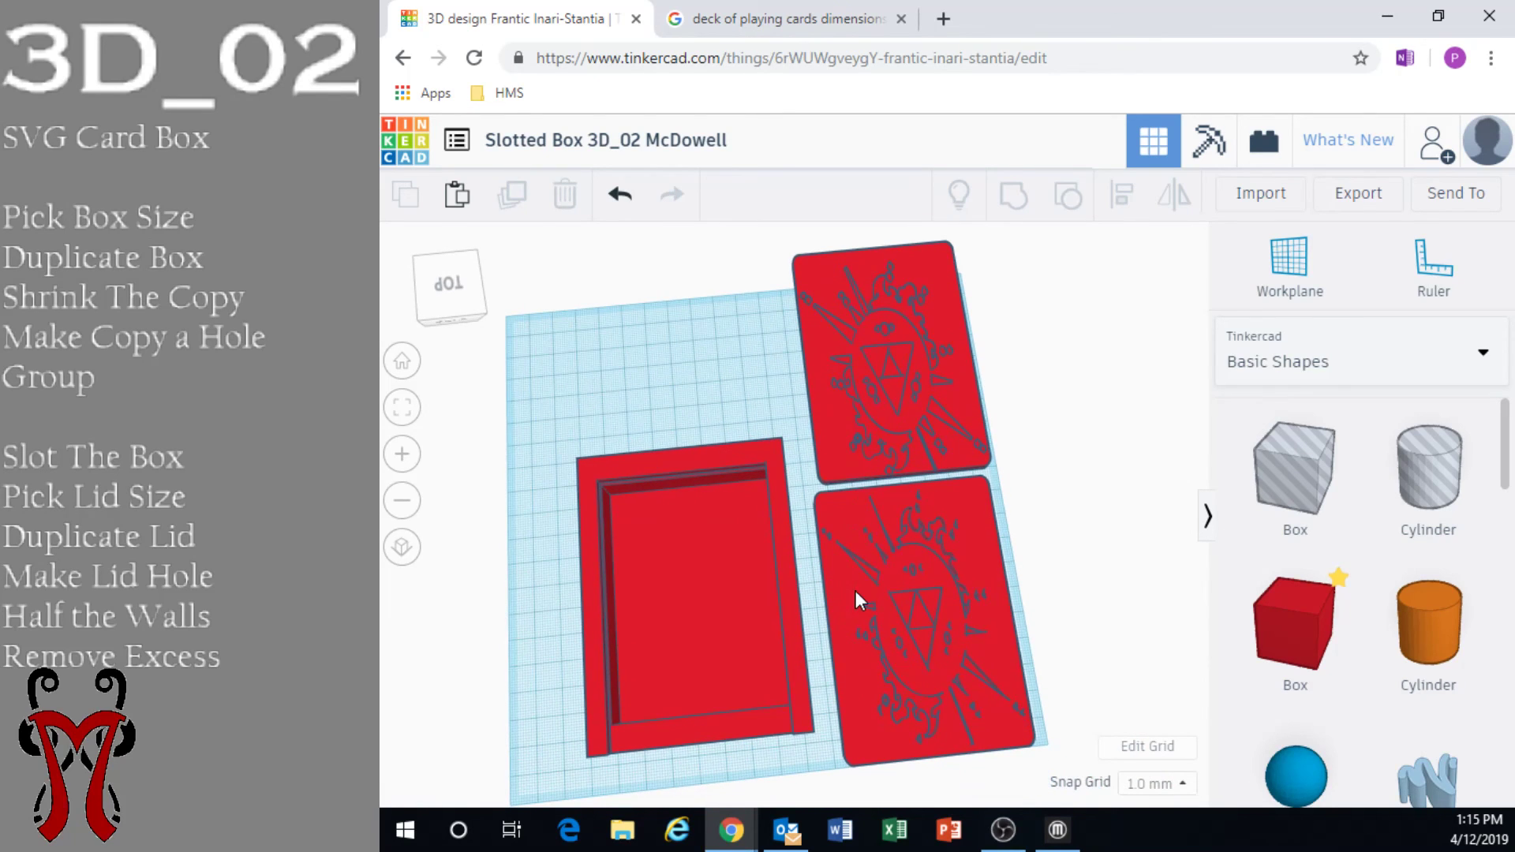